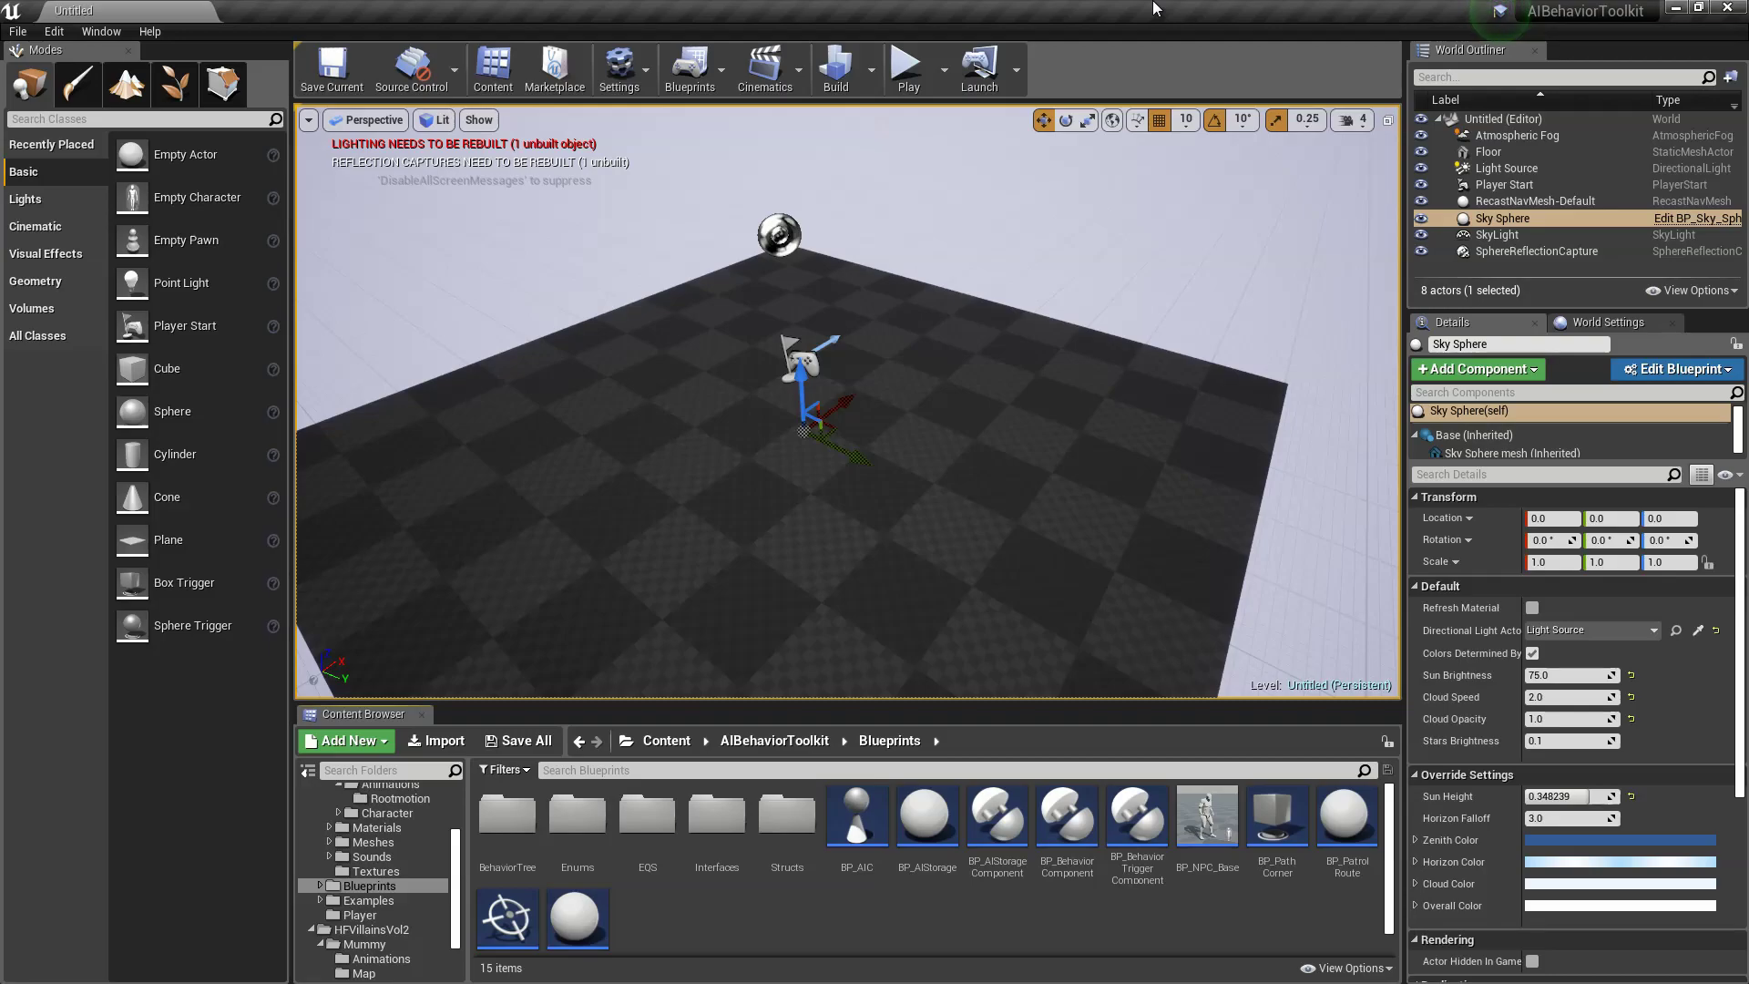
{"action": "scroll", "coordinate": [1172, 192], "scroll_direction": "up", "scroll_amount": 2}
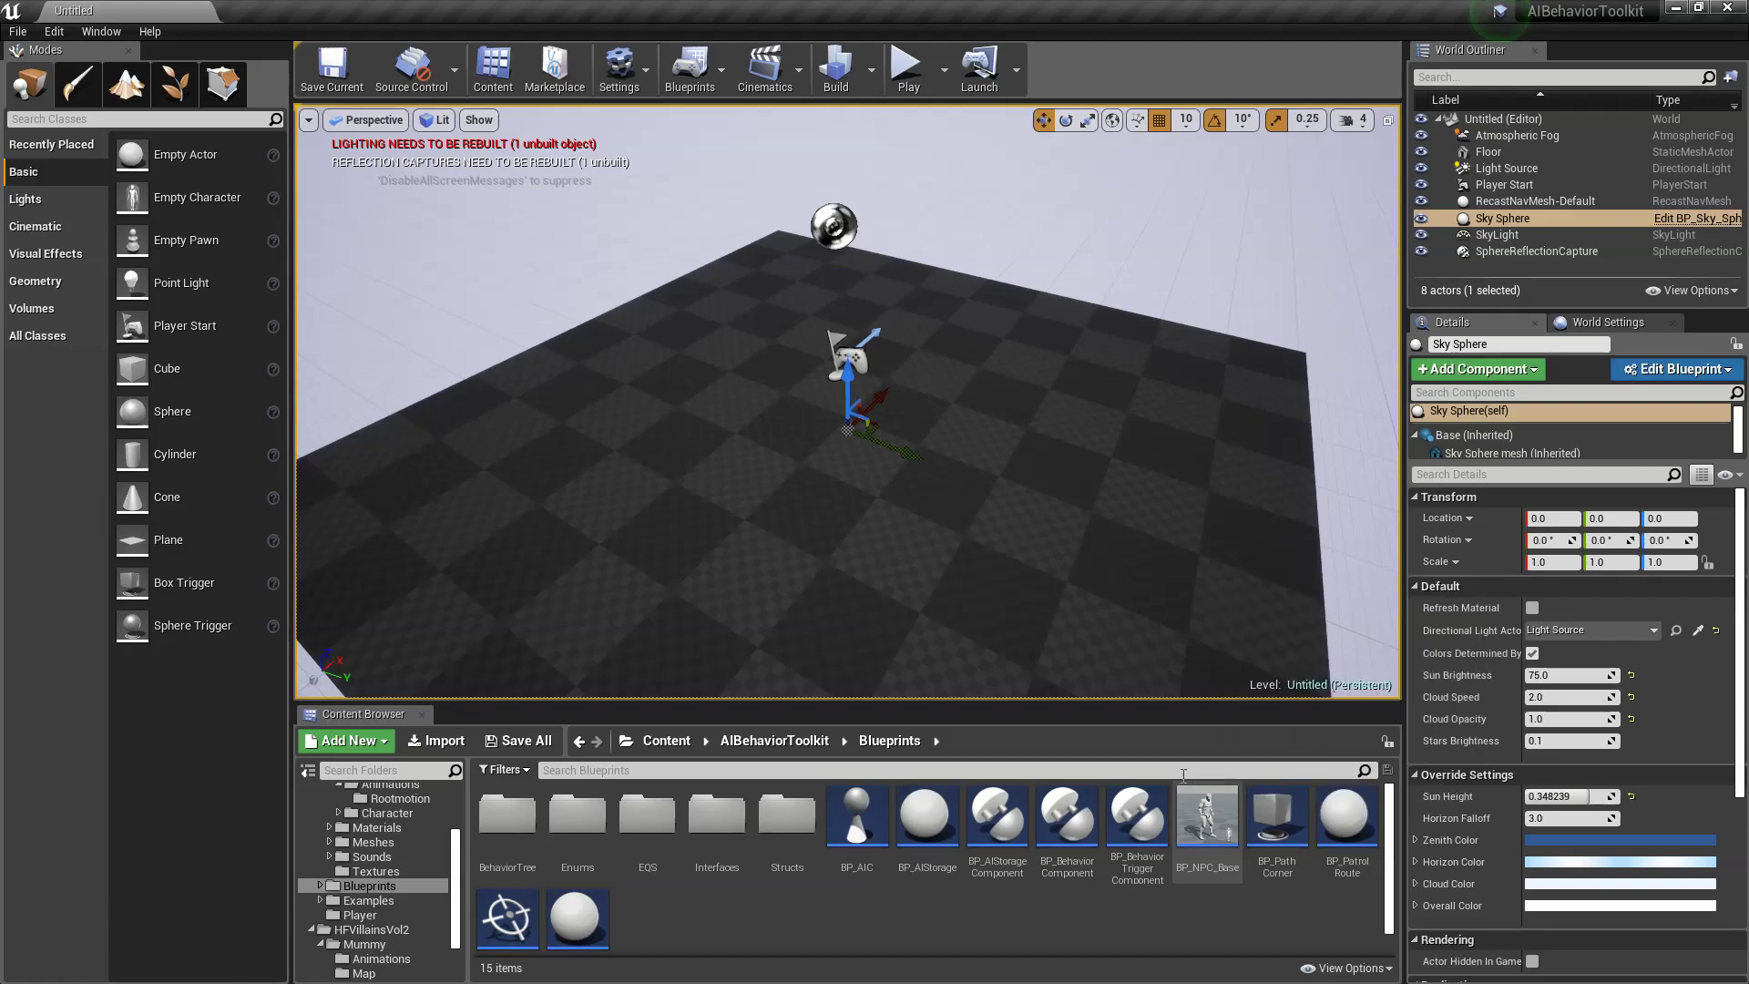
Step: Open BP_NPC_Base from the AIBehaviorToolkit Blueprints folder in the Blueprint Editor
{"action": "double_click", "coordinate": [1206, 820]}
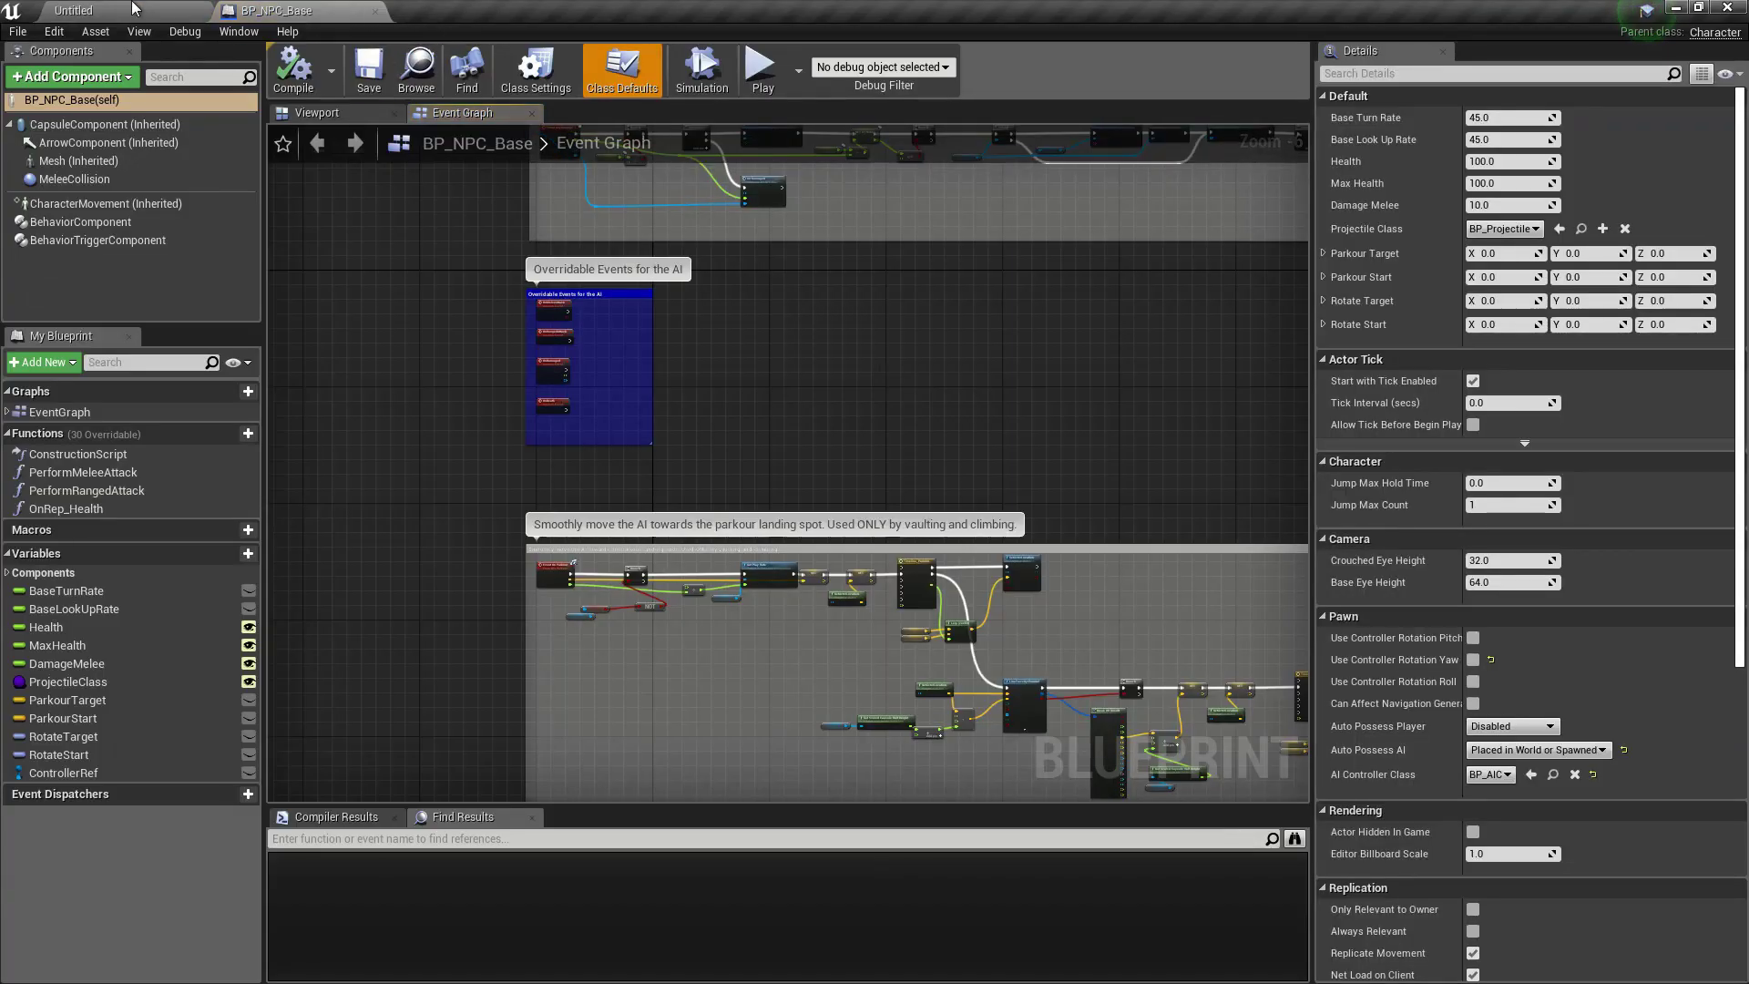
Step: Create BP_NPC_Root as a child blueprint class of BP_NPC_Base and open it
{"action": "left_click", "coordinate": [134, 8]}
{"action": "right_click", "coordinate": [1211, 824]}
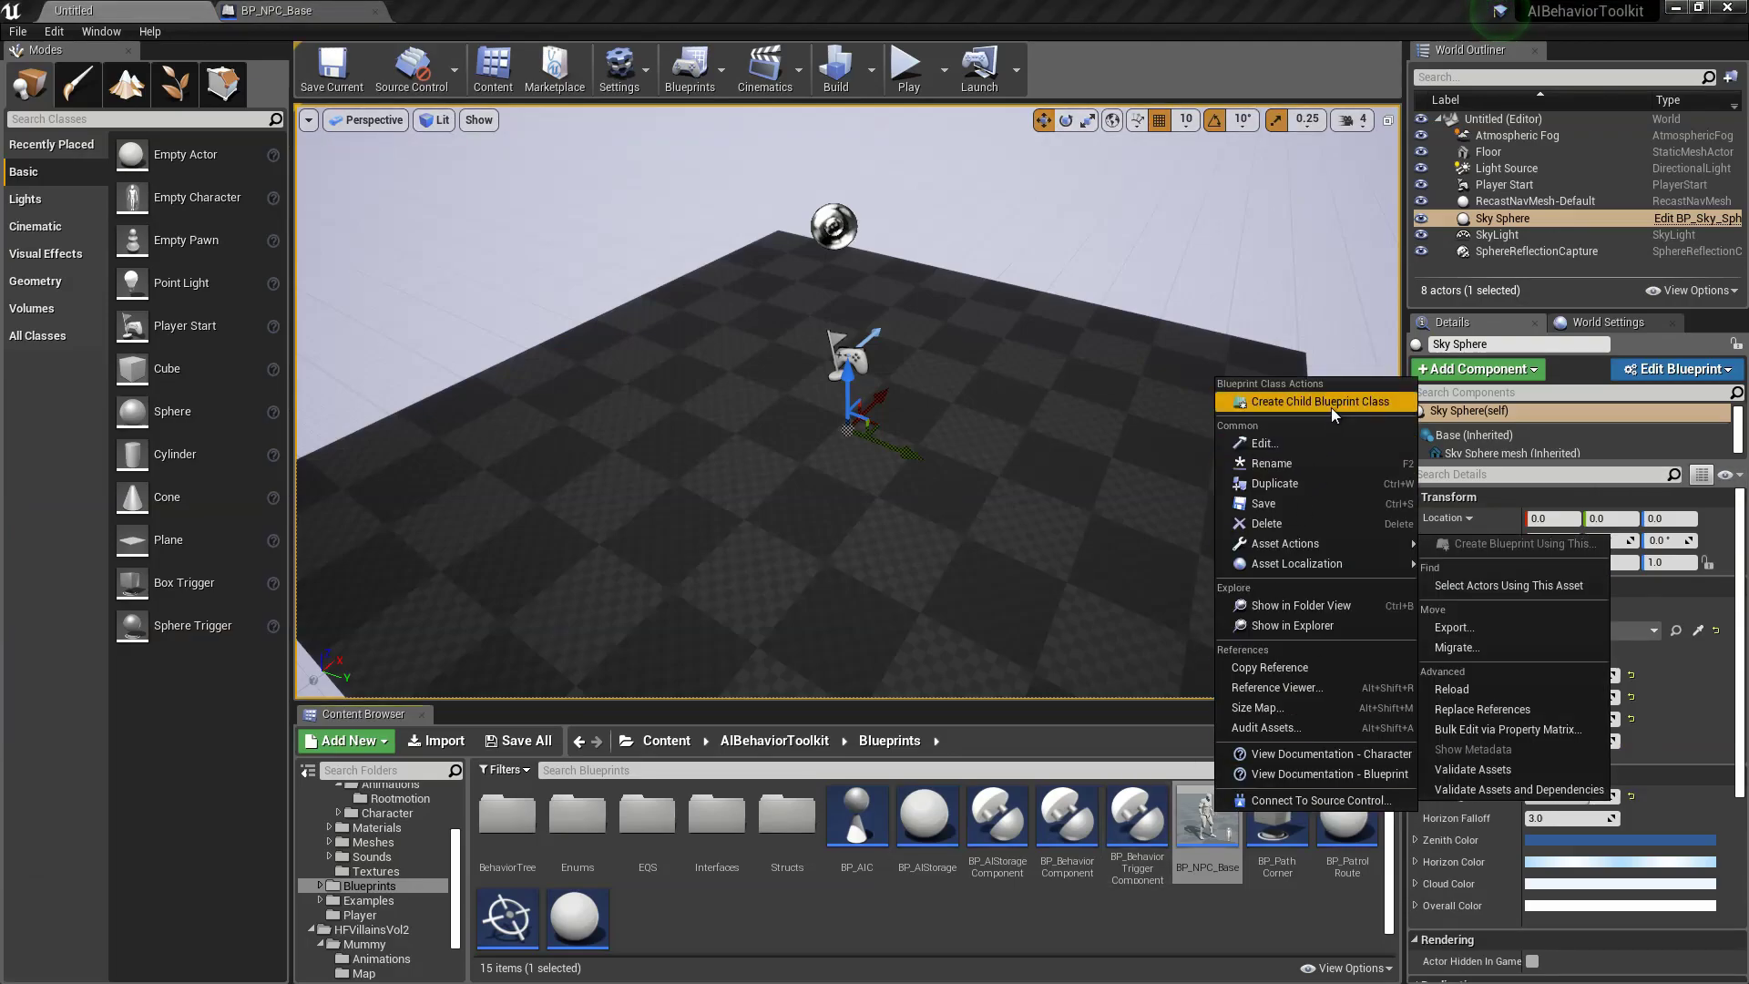
{"action": "left_click", "coordinate": [1320, 402]}
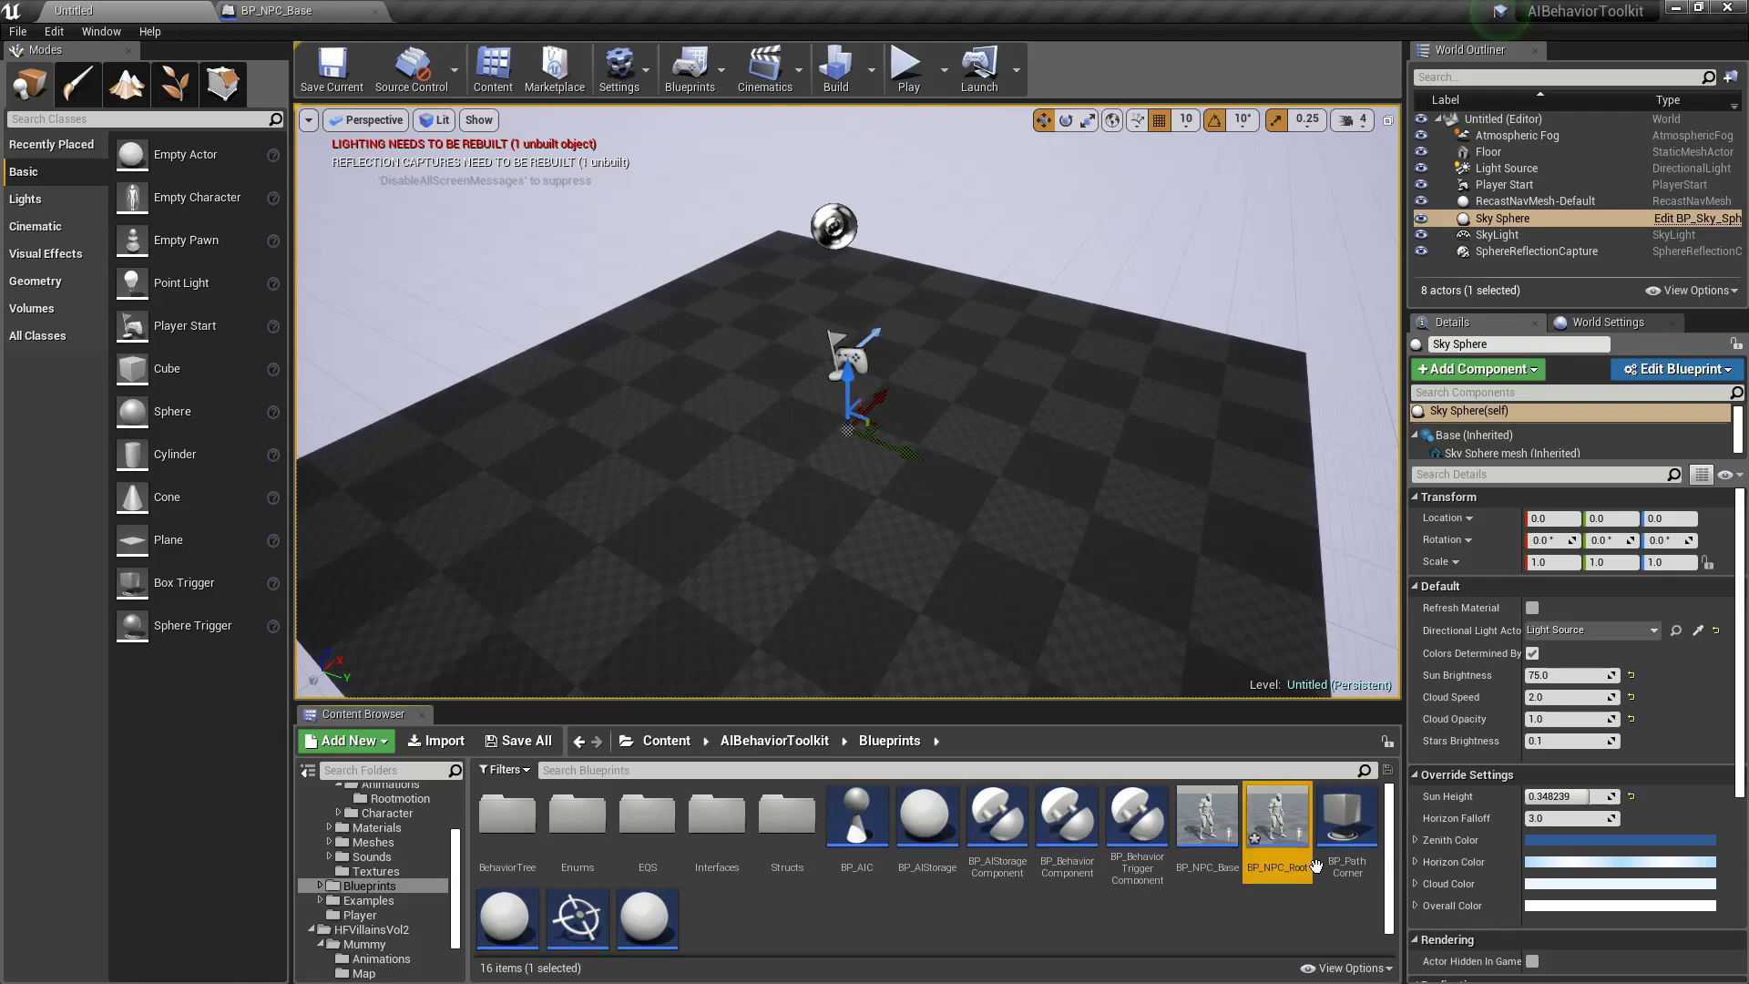
{"action": "double_click", "coordinate": [1277, 820]}
{"action": "left_click", "coordinate": [135, 8]}
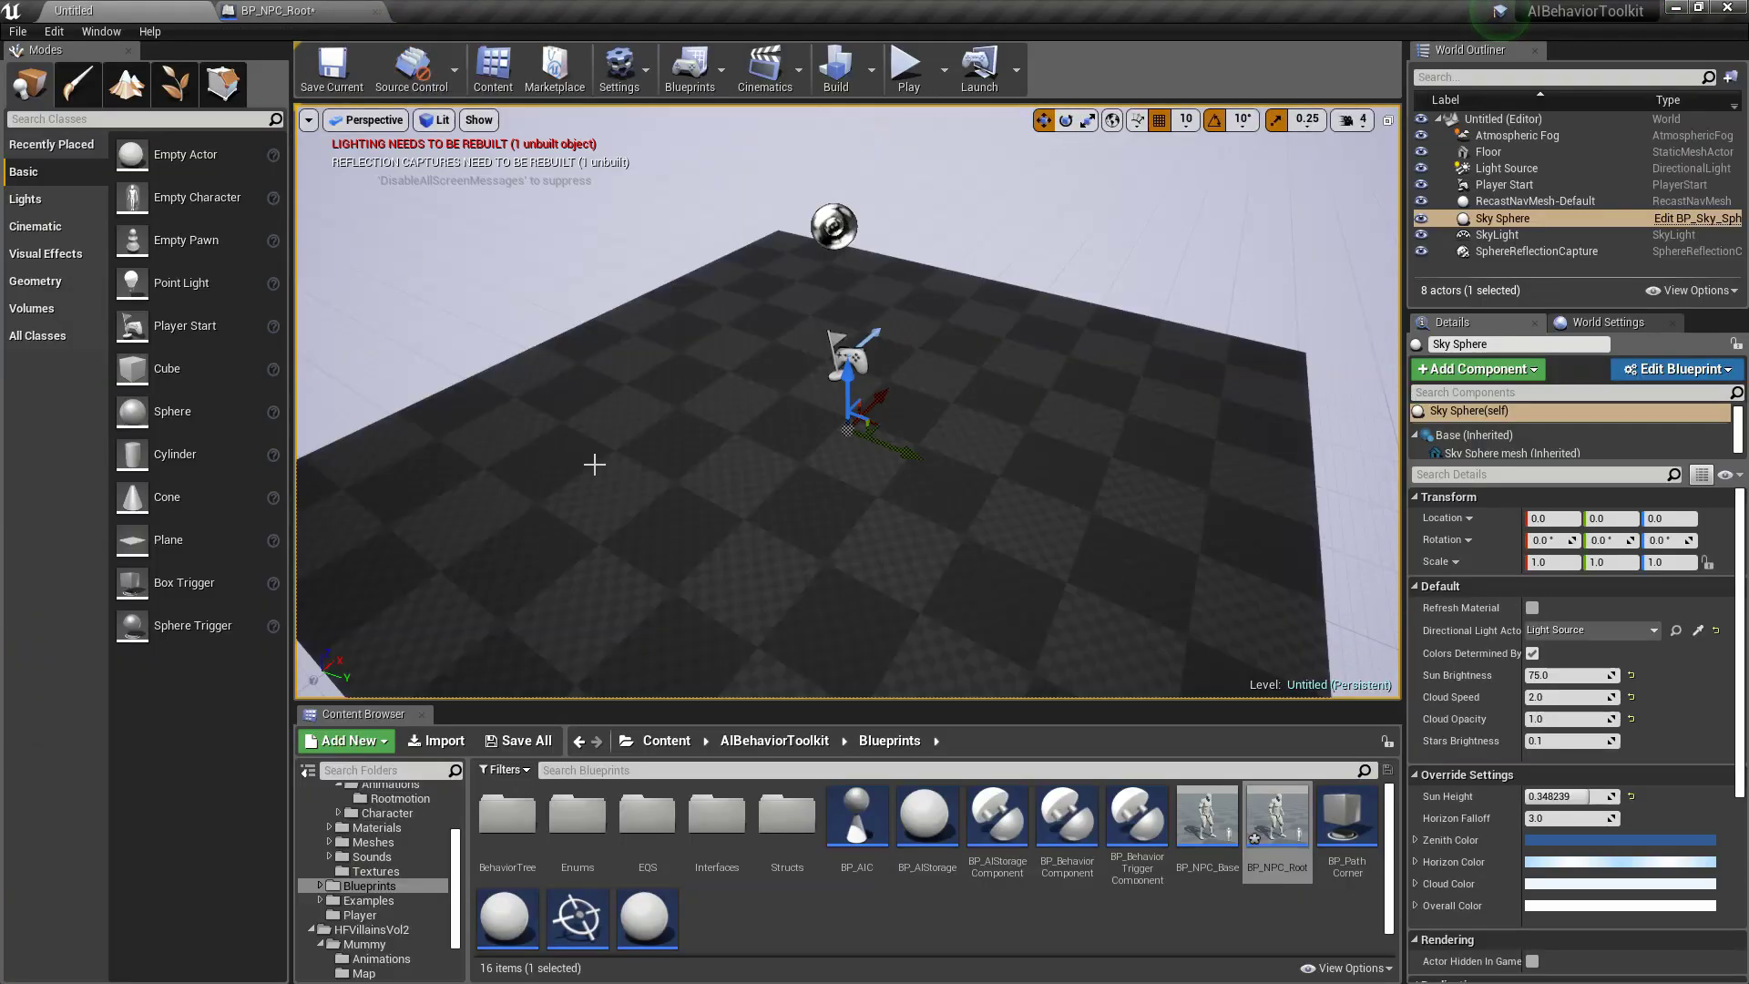
Step: Give BP_NPC_Root's BehaviorComponent RandomLocation idle (500 max distance, 3 s delay) and compile
{"action": "left_click", "coordinate": [327, 10]}
{"action": "left_click", "coordinate": [106, 222]}
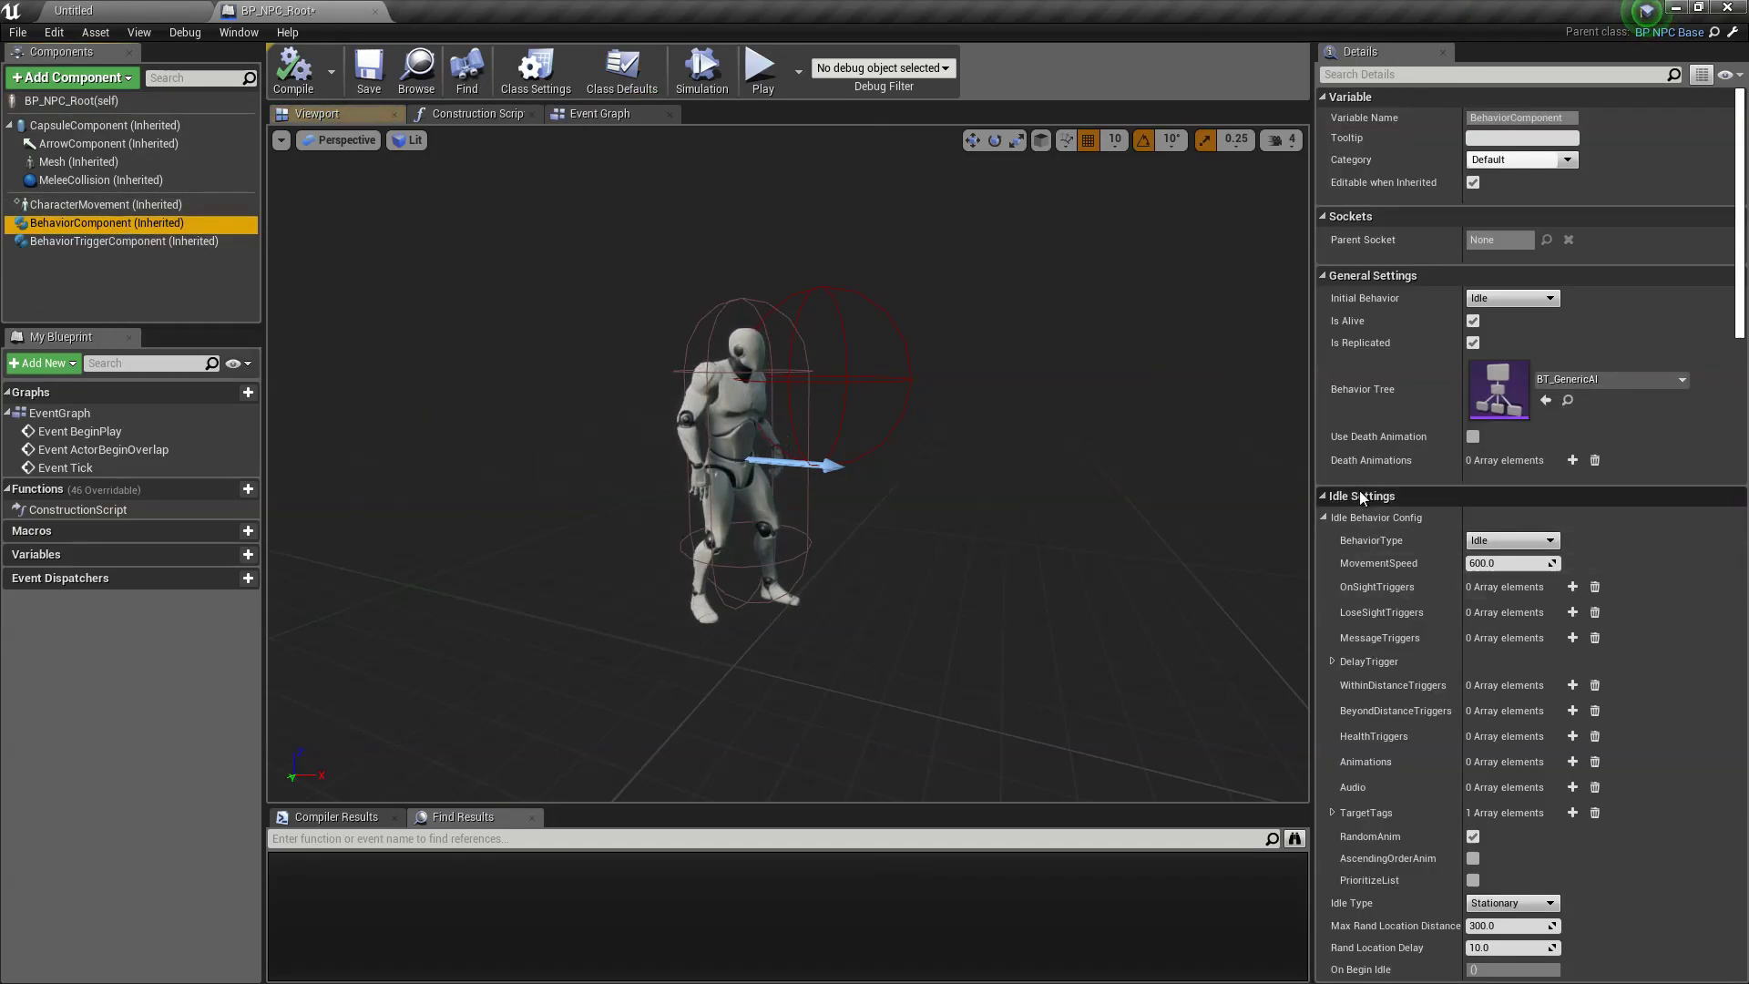
{"action": "scroll", "coordinate": [1361, 499], "scroll_direction": "down", "scroll_amount": 3}
{"action": "left_click", "coordinate": [1511, 727]}
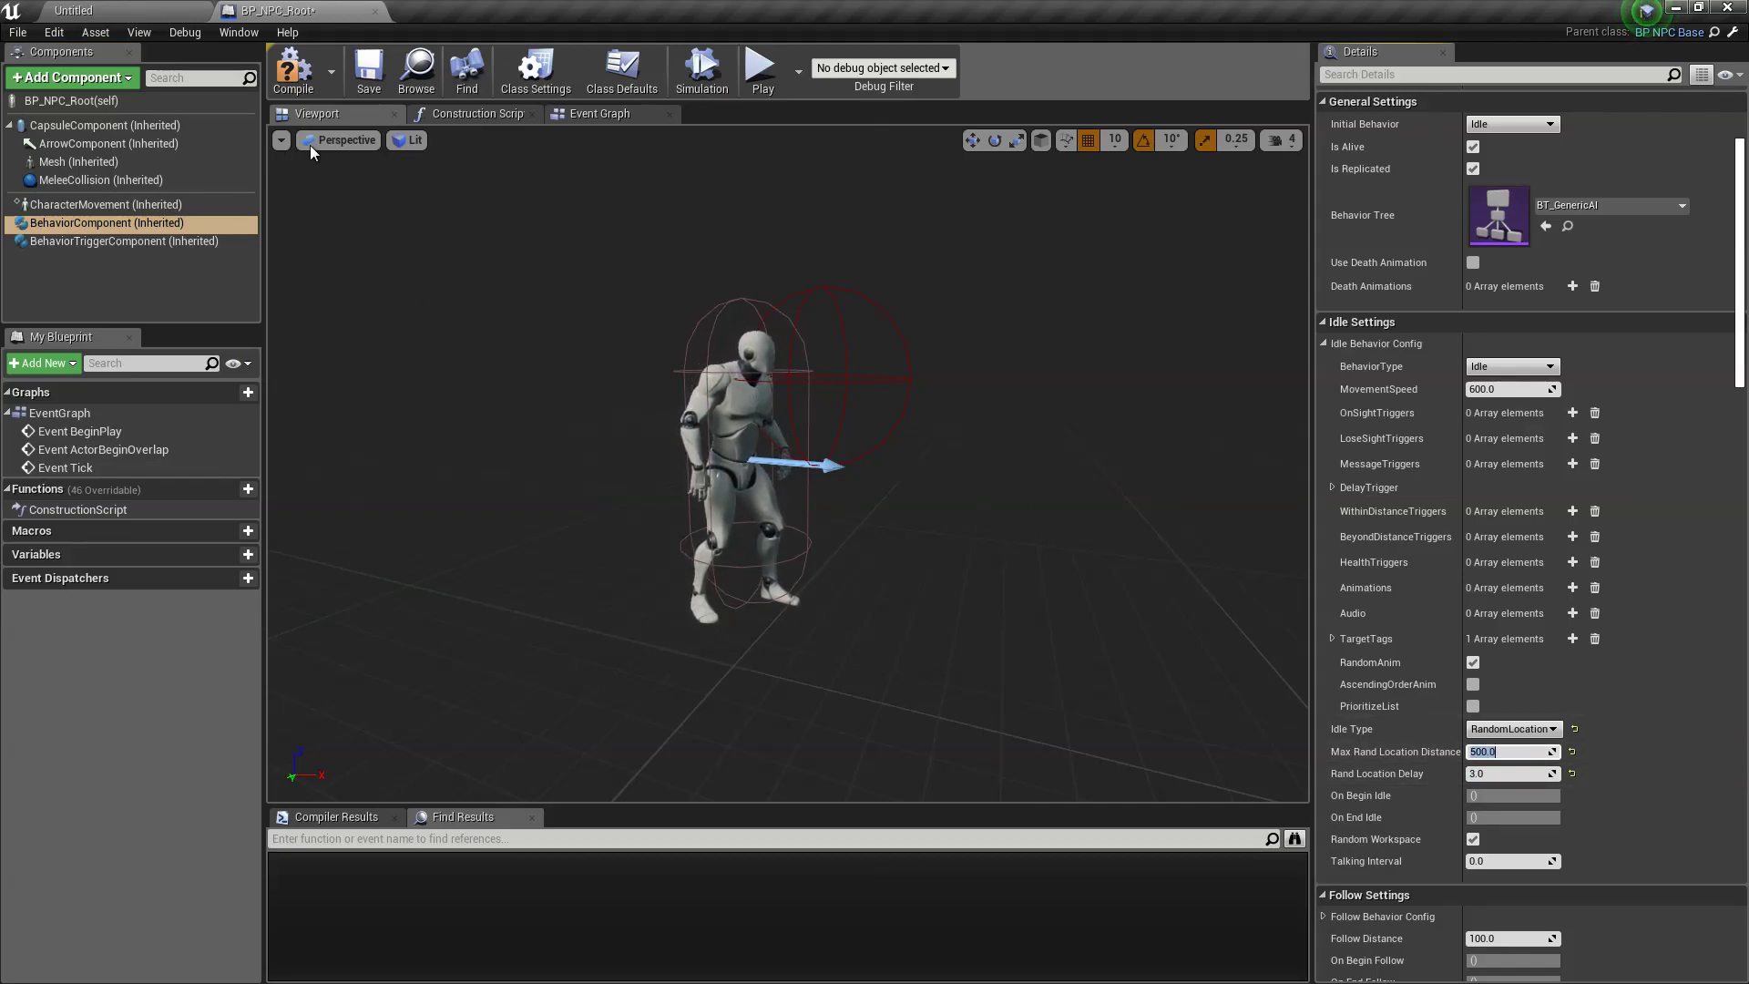
{"action": "left_click", "coordinate": [295, 71]}
Step: Save BP_NPC_Root, place it and a Nav Mesh Bounds Volume in the level, then play
{"action": "left_click", "coordinate": [366, 71]}
{"action": "left_click", "coordinate": [120, 9]}
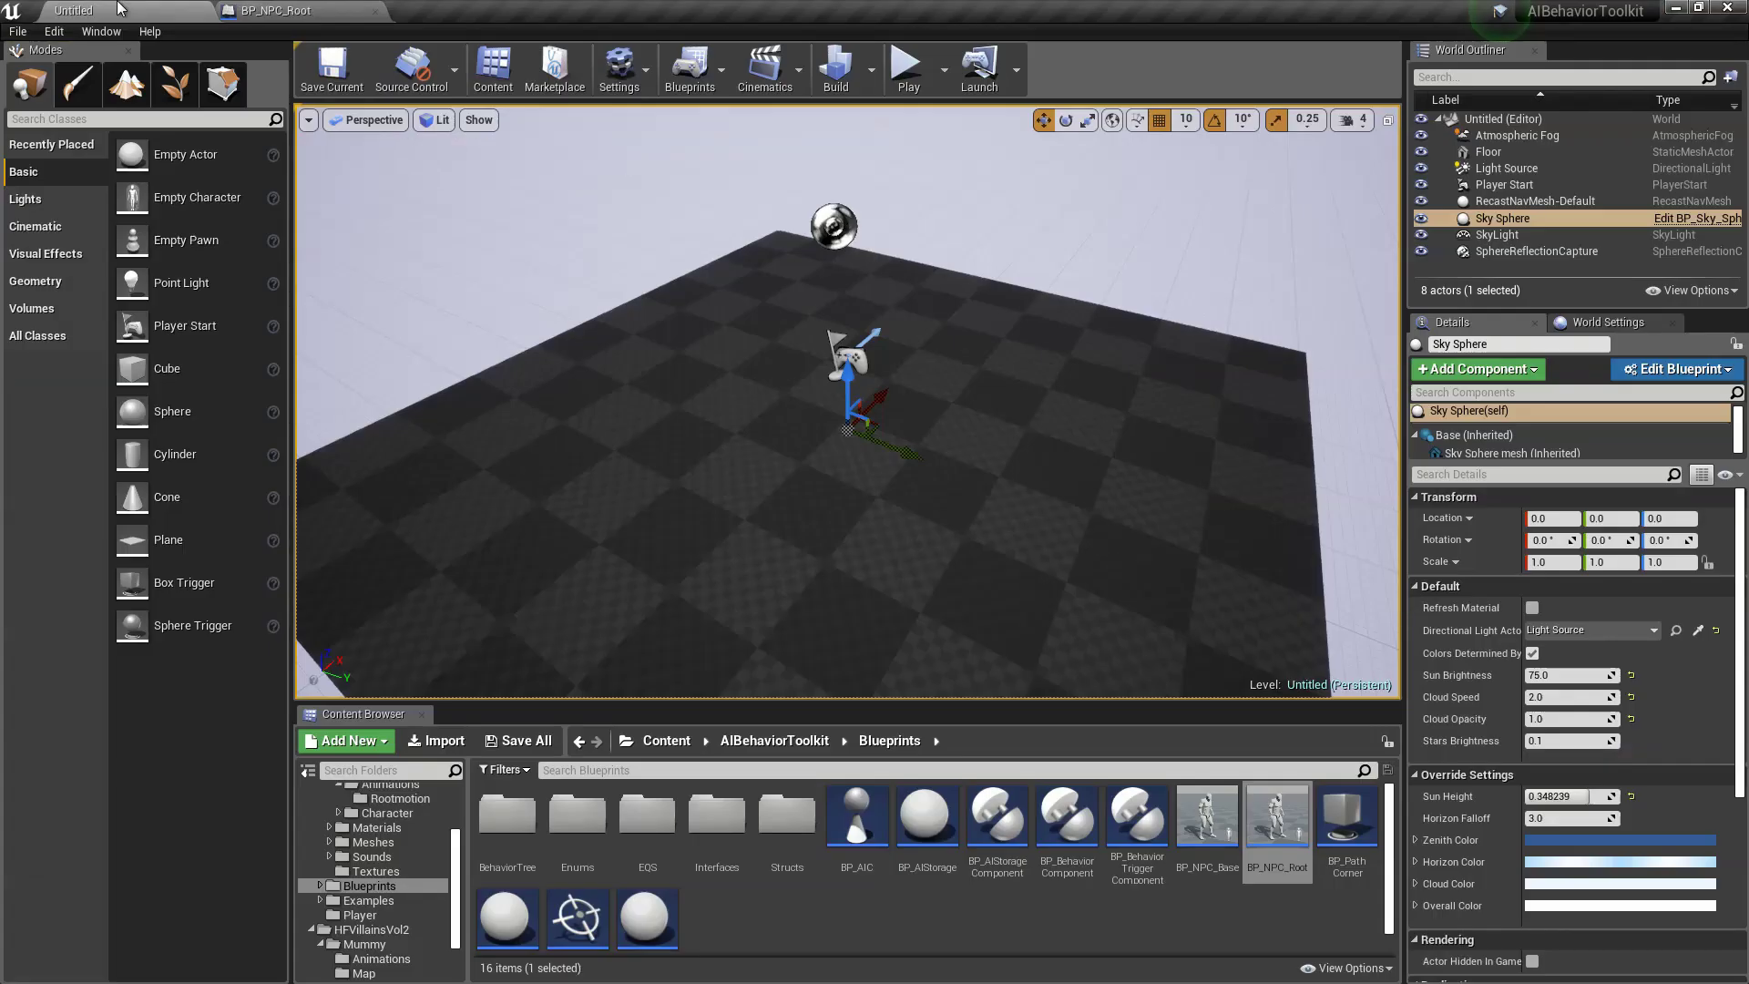
{"action": "left_click_drag", "start_coordinate": [1274, 820], "coordinate": [663, 396]}
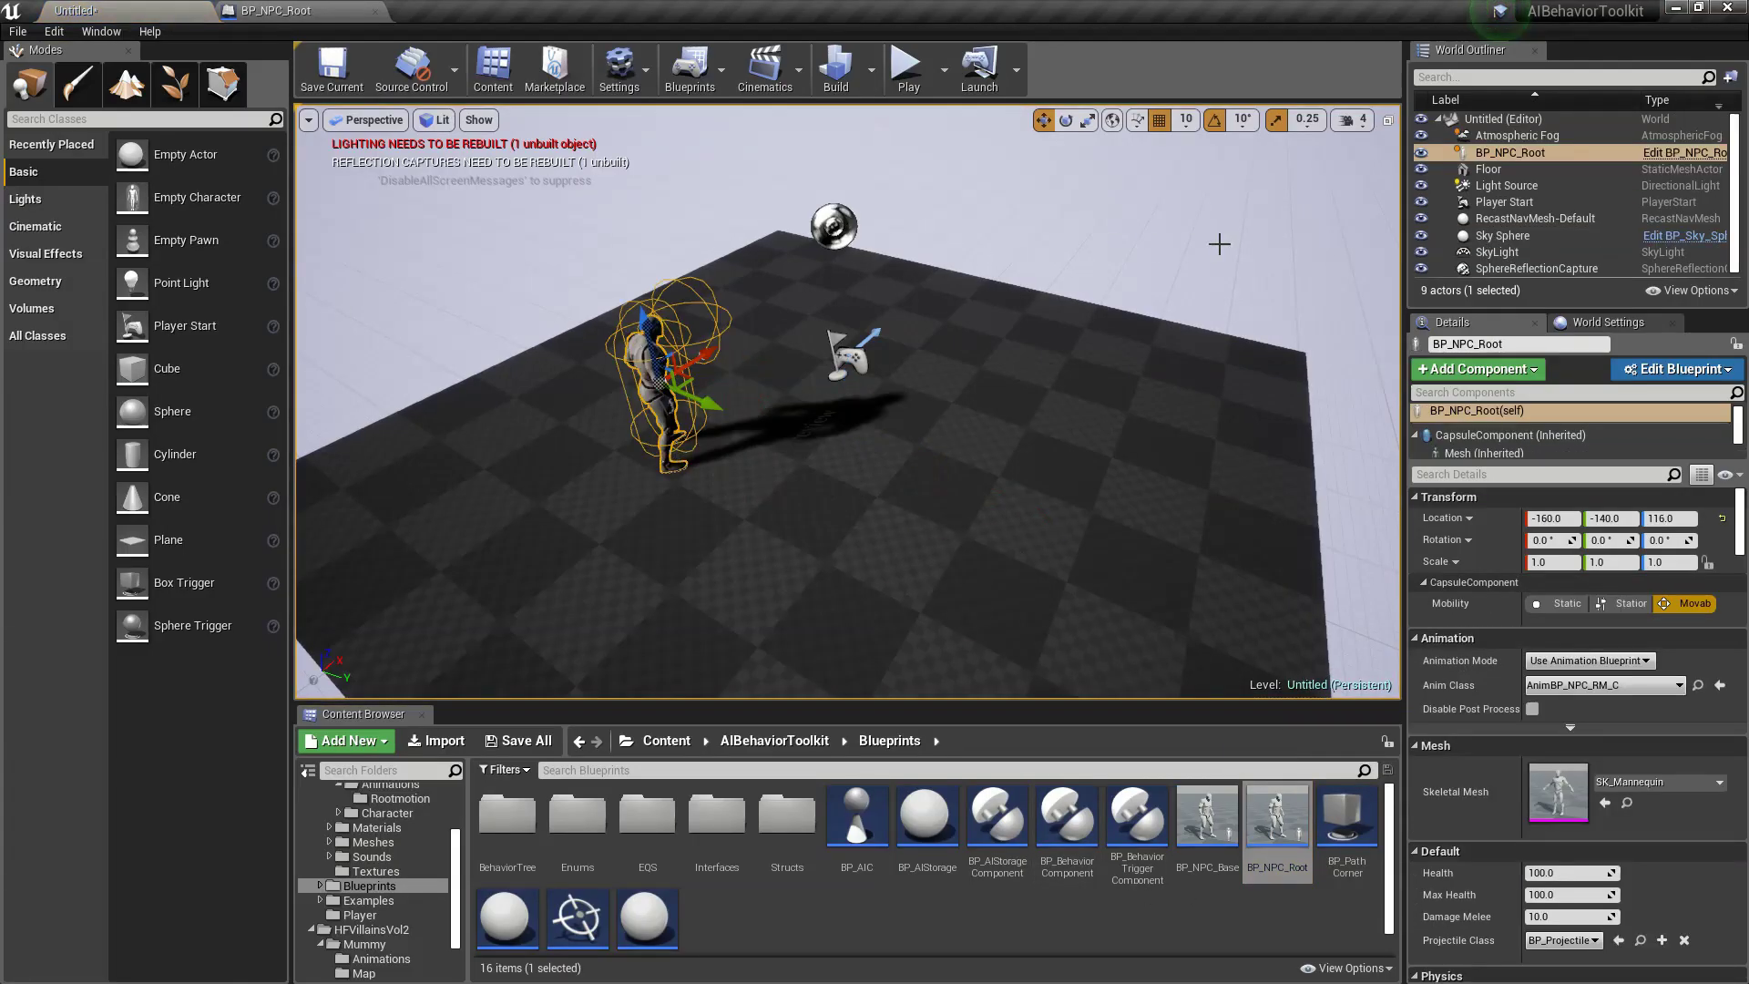
{"action": "type", "text": "nav"}
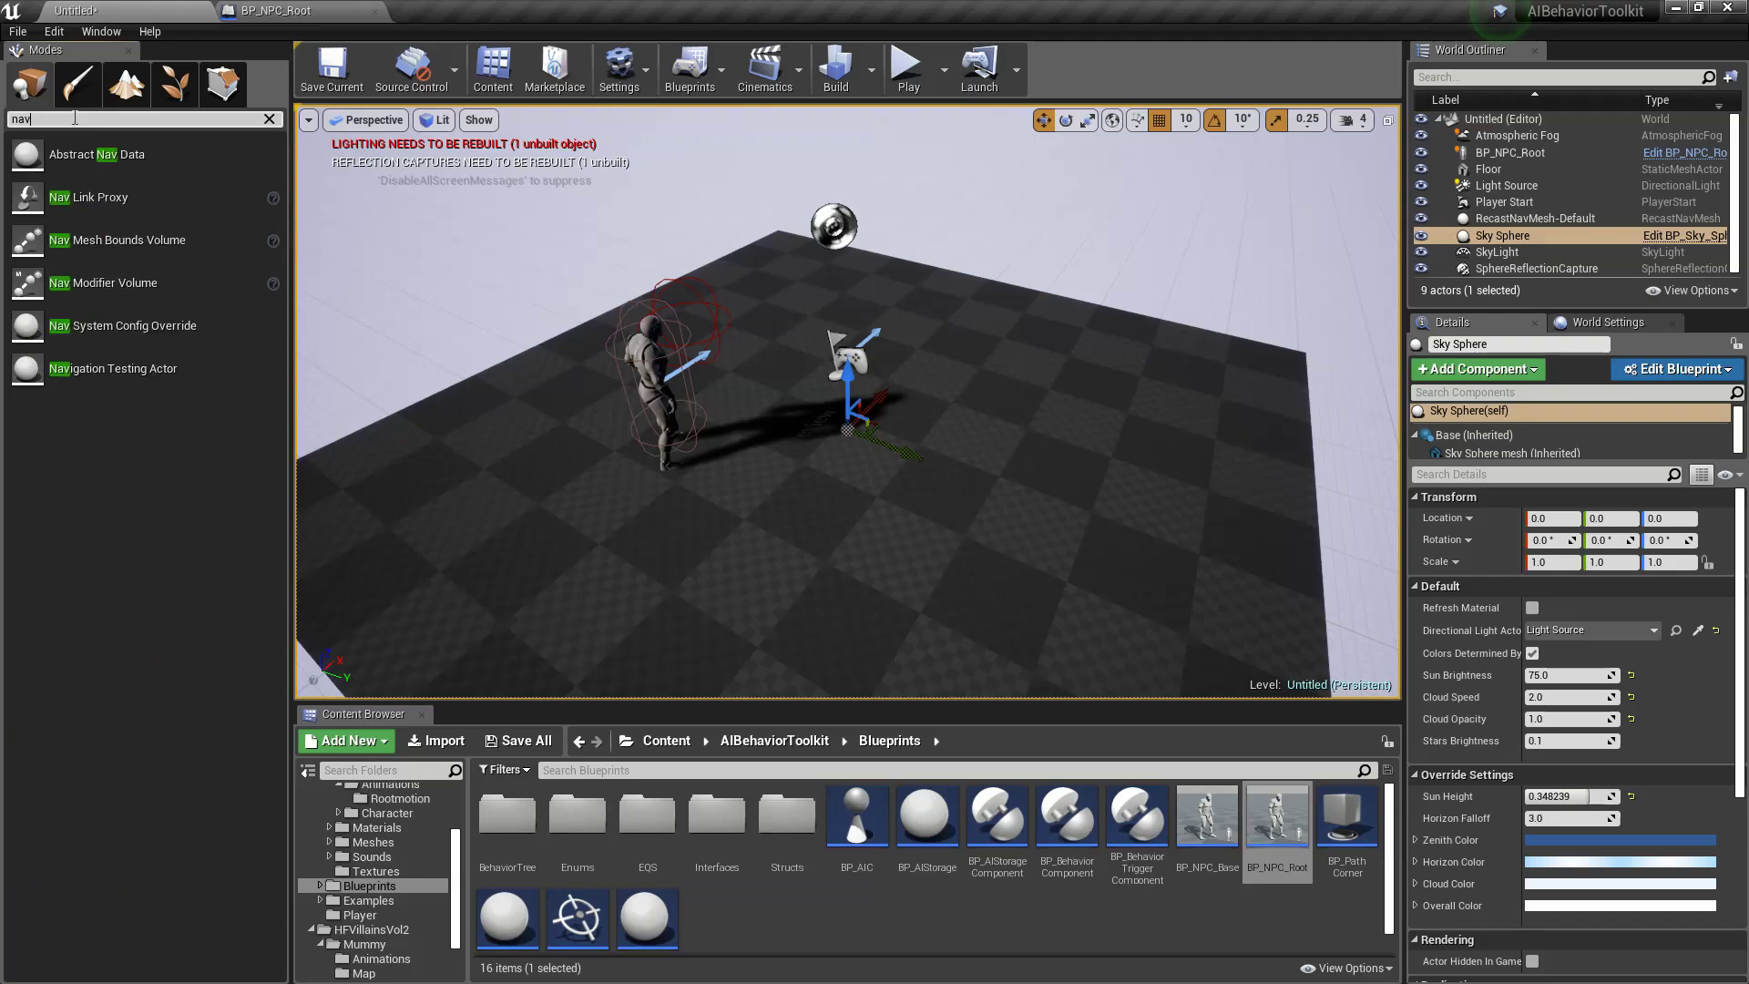
{"action": "left_click_drag", "start_coordinate": [115, 241], "coordinate": [875, 437]}
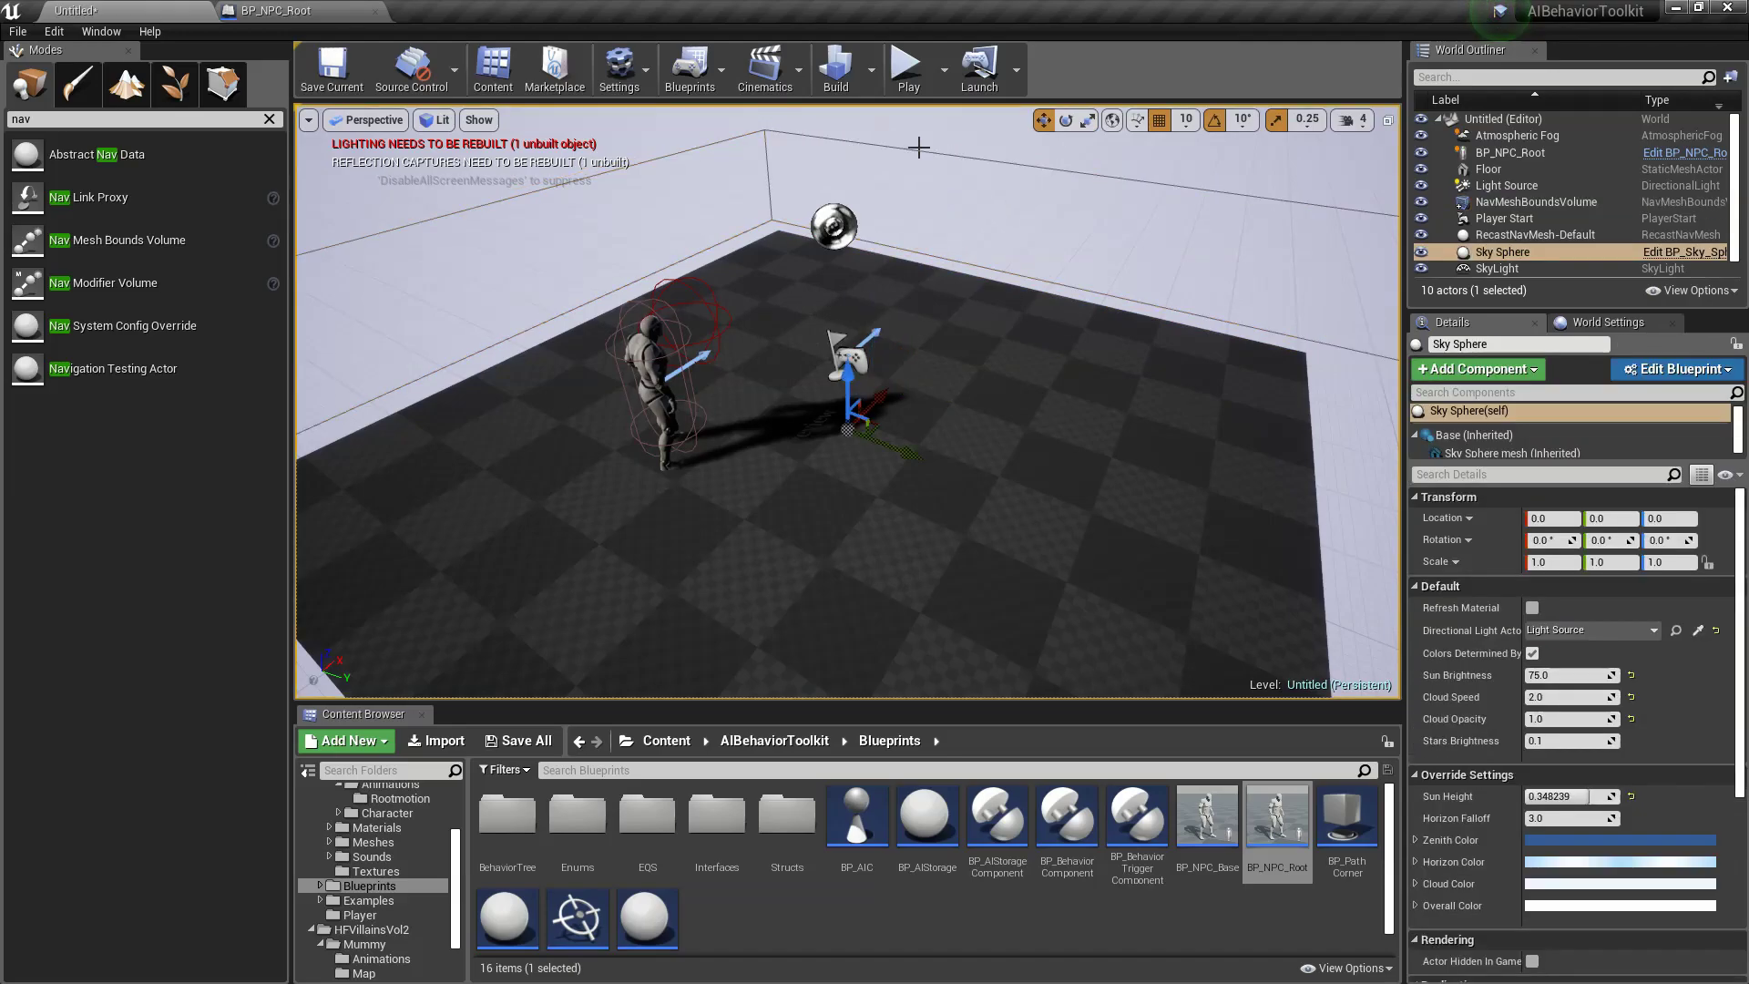
{"action": "left_click", "coordinate": [906, 64]}
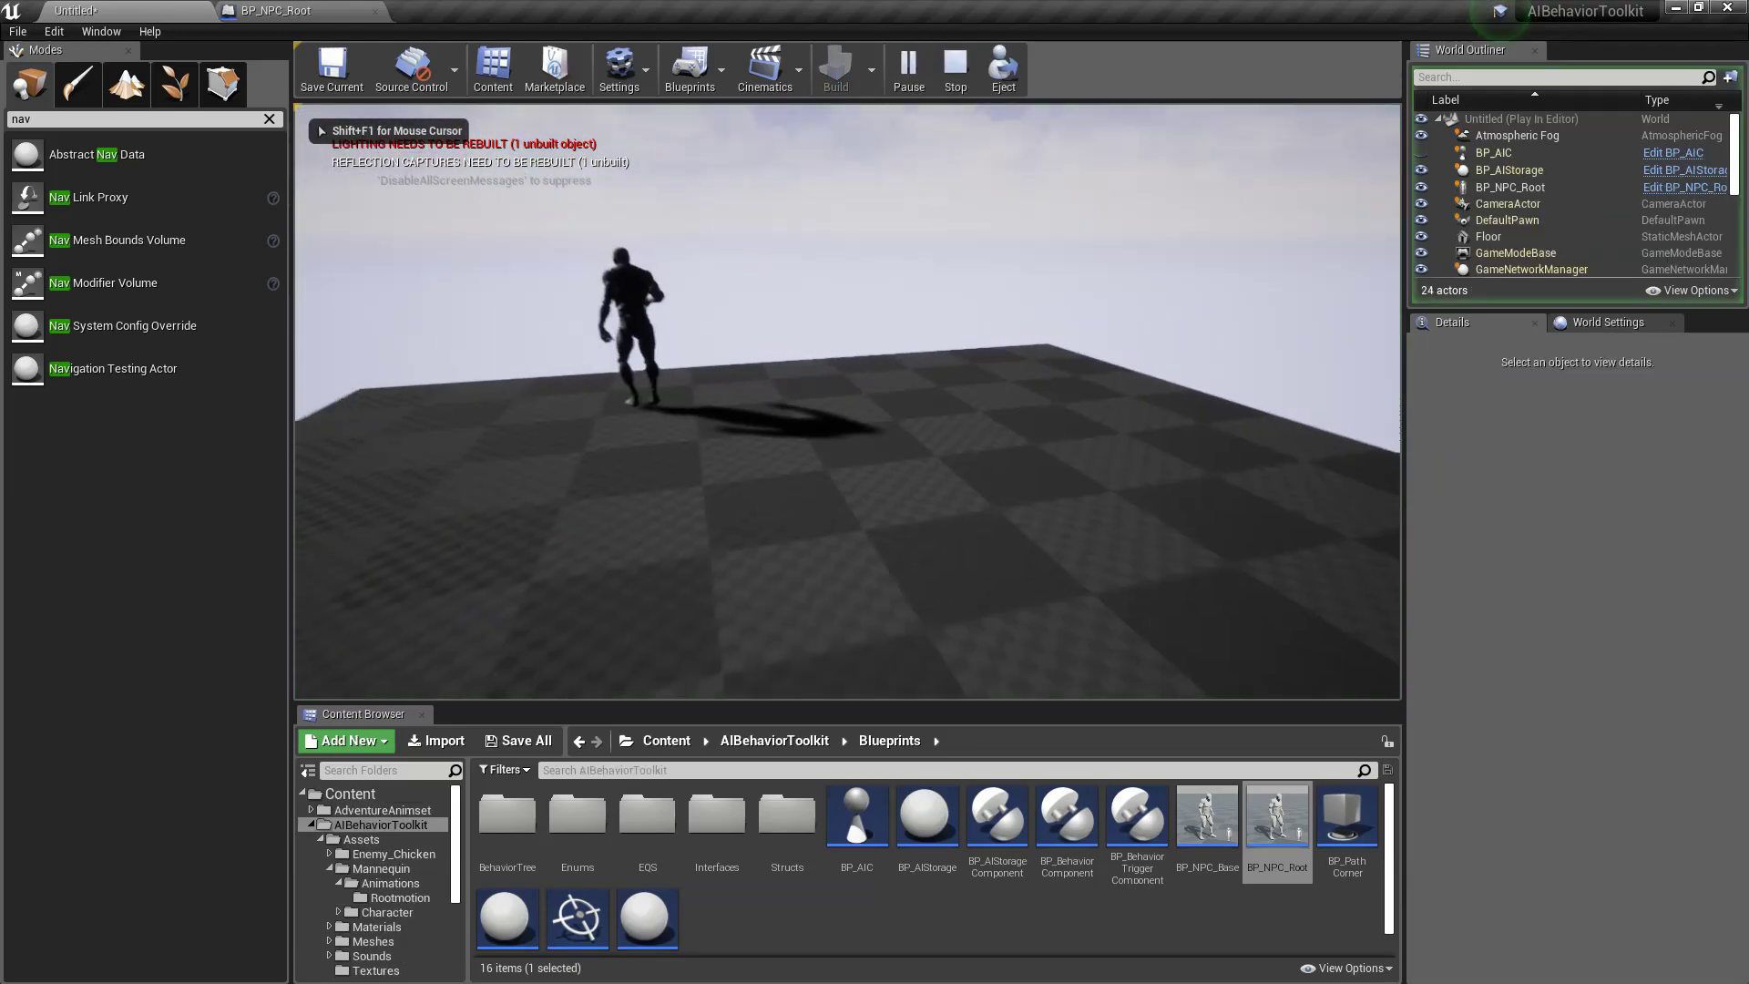
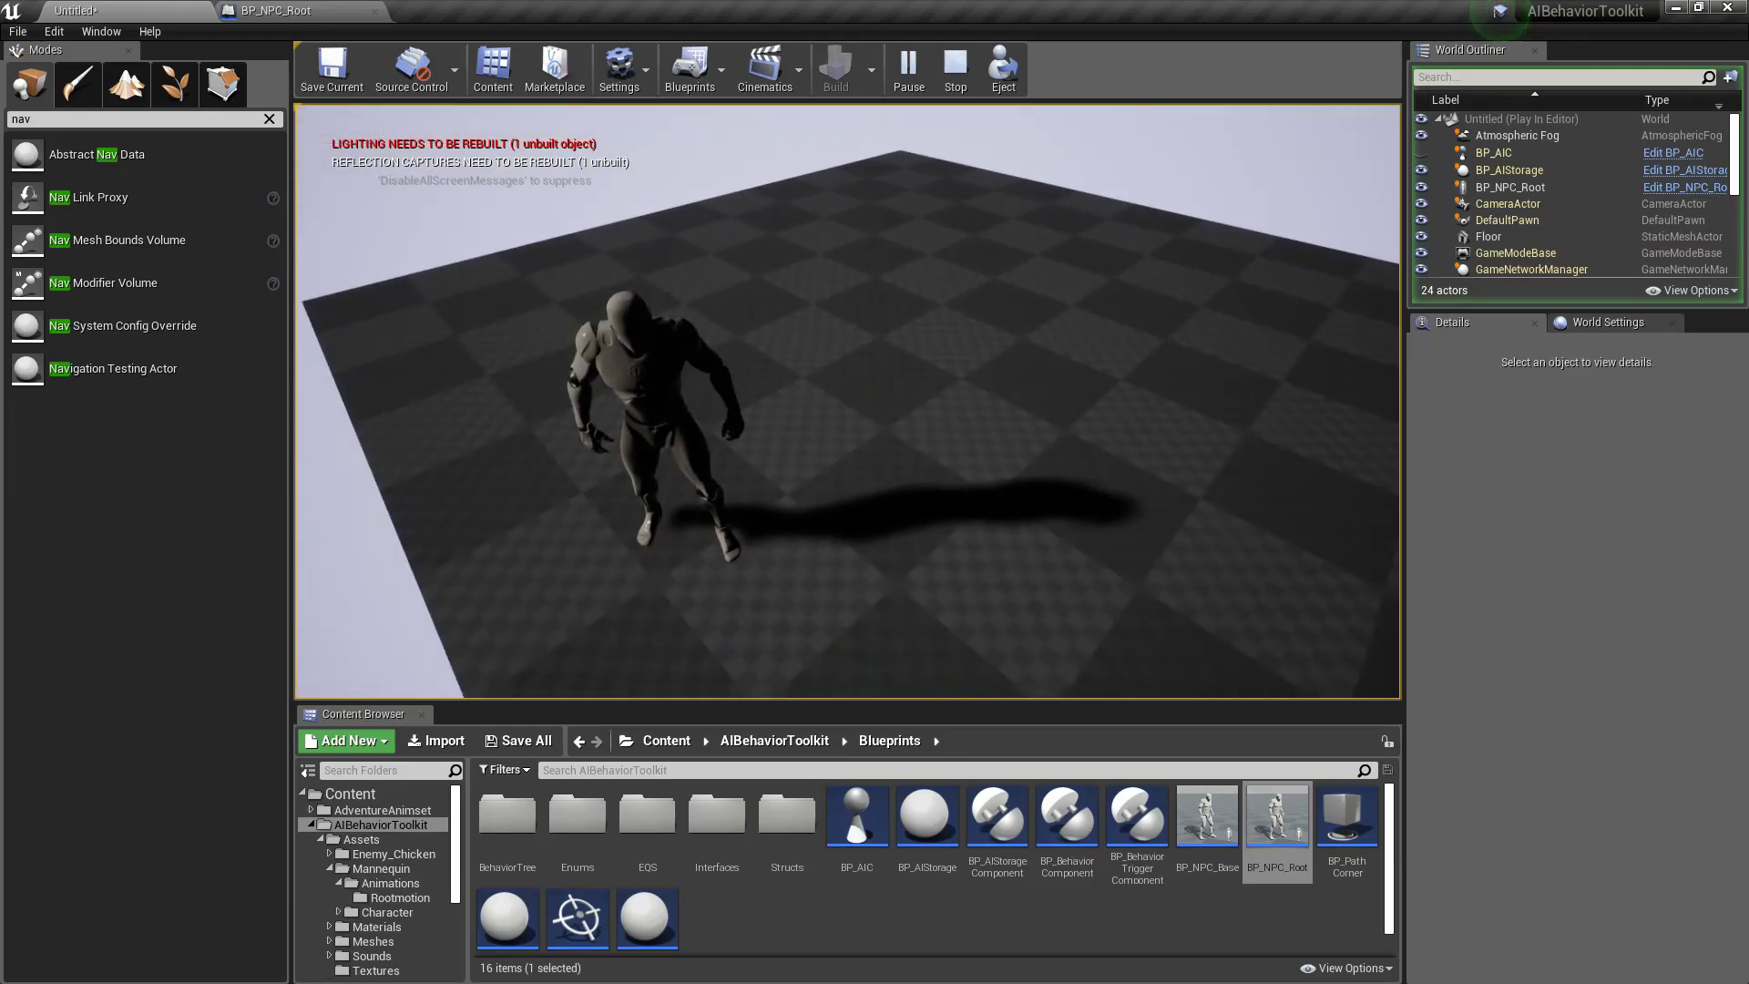
Step: Stop the game and set BehaviorComponent's Idle MovementSpeed to 100 in BP_NPC_Root
{"action": "key", "text": "shift+F1"}
{"action": "key", "text": "Escape"}
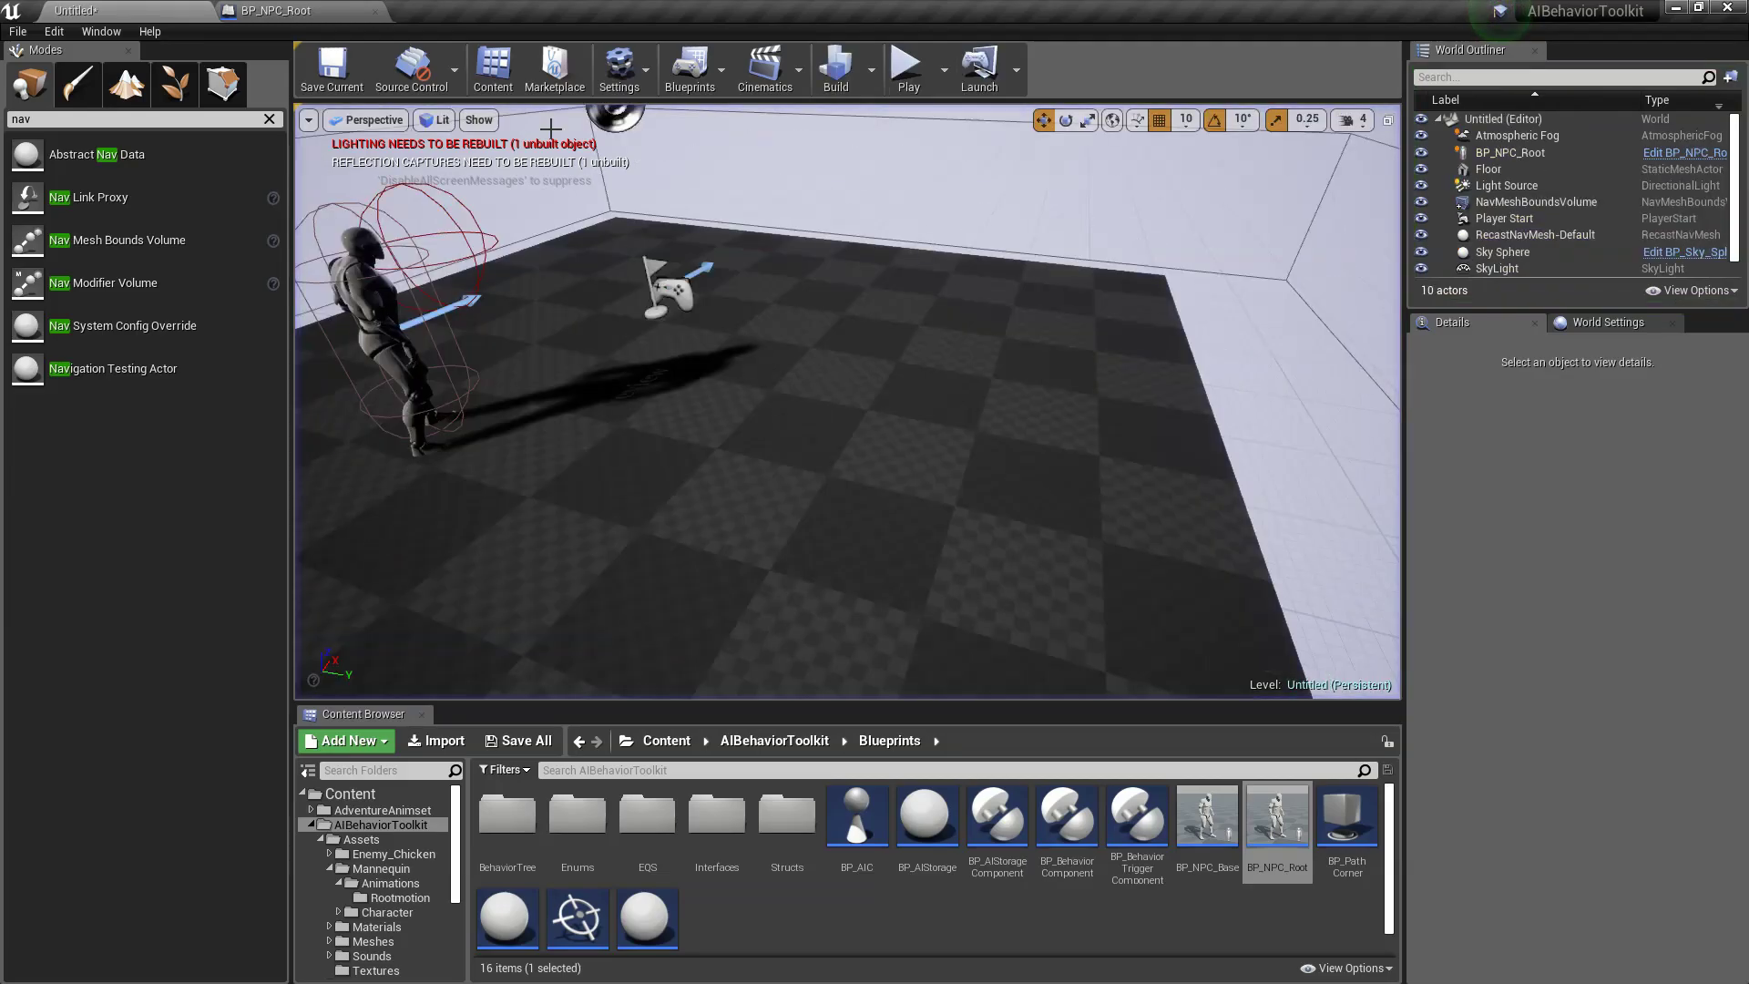
{"action": "left_click", "coordinate": [266, 11]}
{"action": "left_click", "coordinate": [102, 221]}
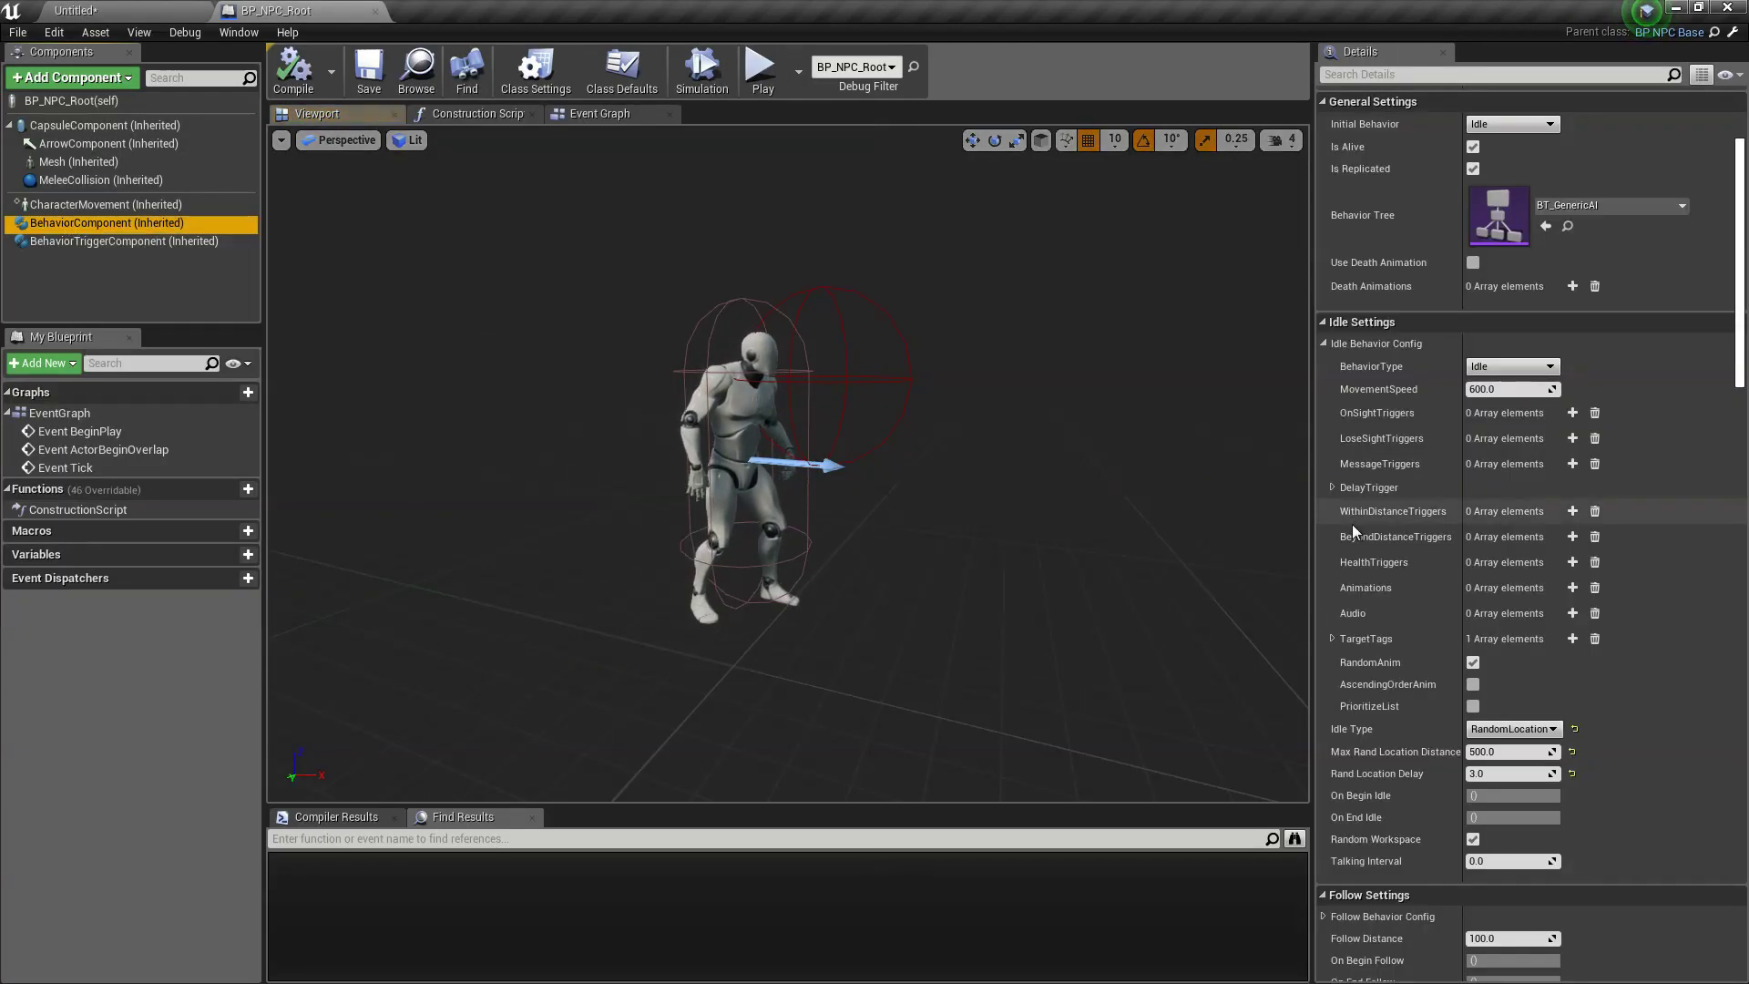
{"action": "left_click", "coordinate": [1507, 388]}
{"action": "type", "text": "1"}
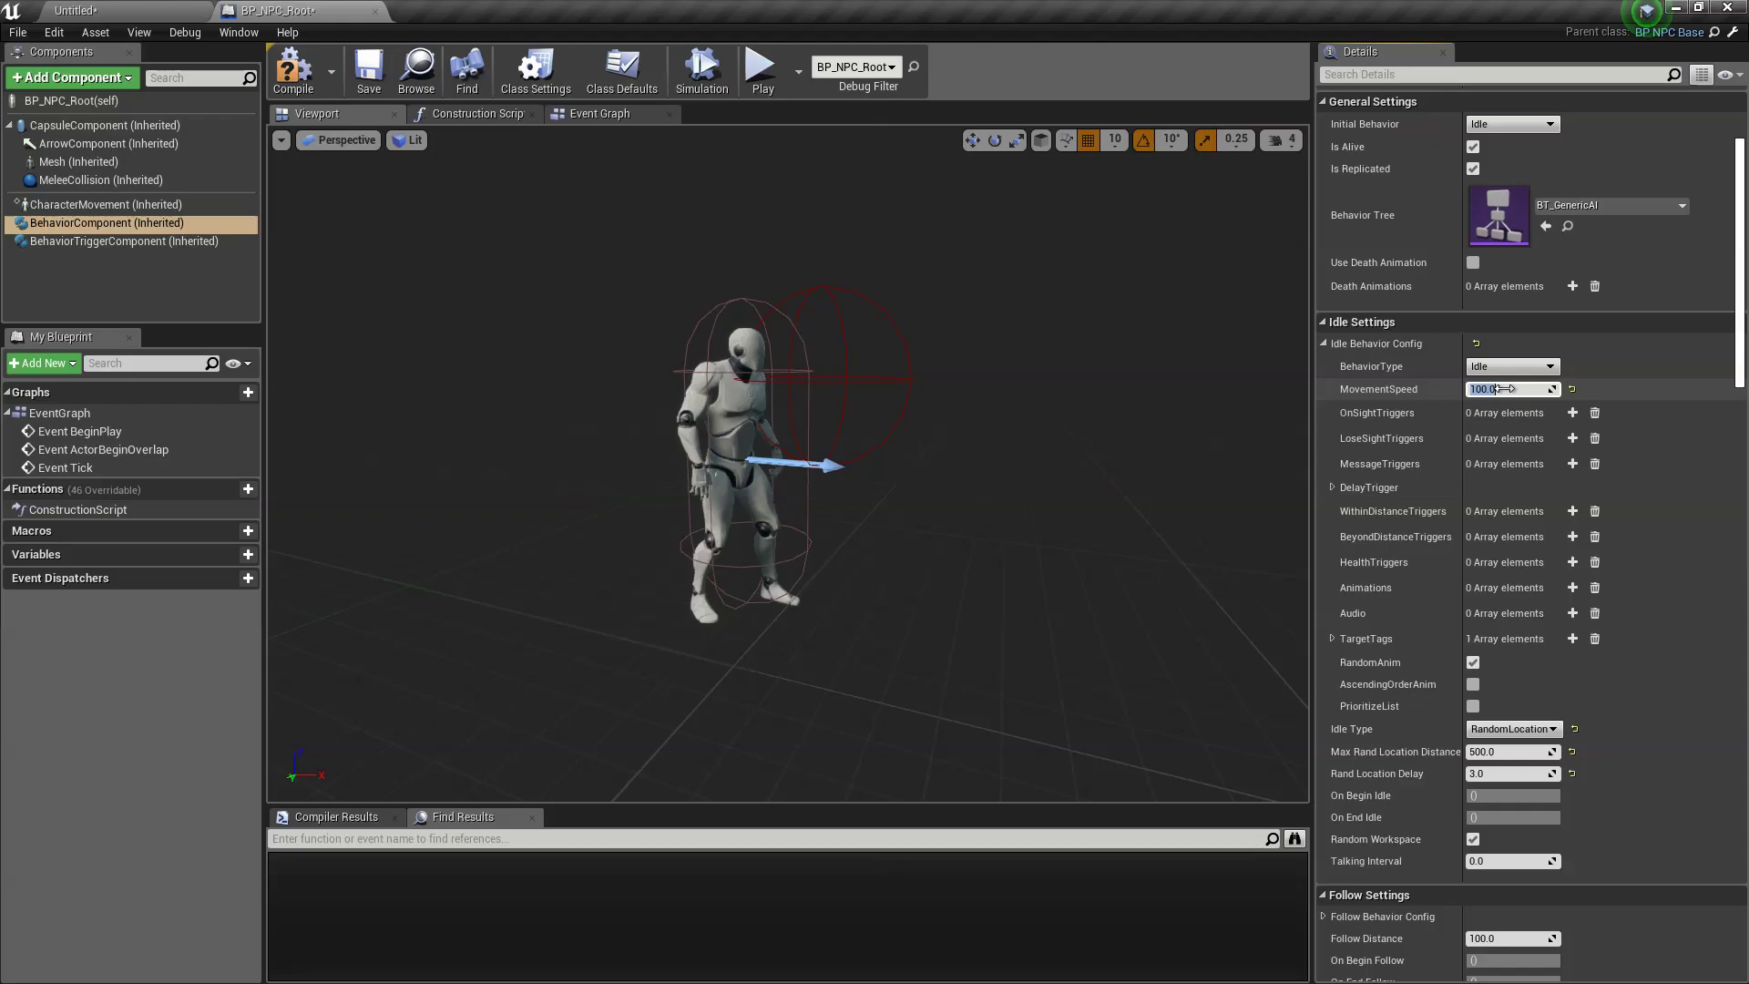
{"action": "key", "text": "Return"}
{"action": "left_click", "coordinate": [294, 69]}
Step: Play-test the level to watch the NPC walk at the slower speed
{"action": "left_click", "coordinate": [186, 10]}
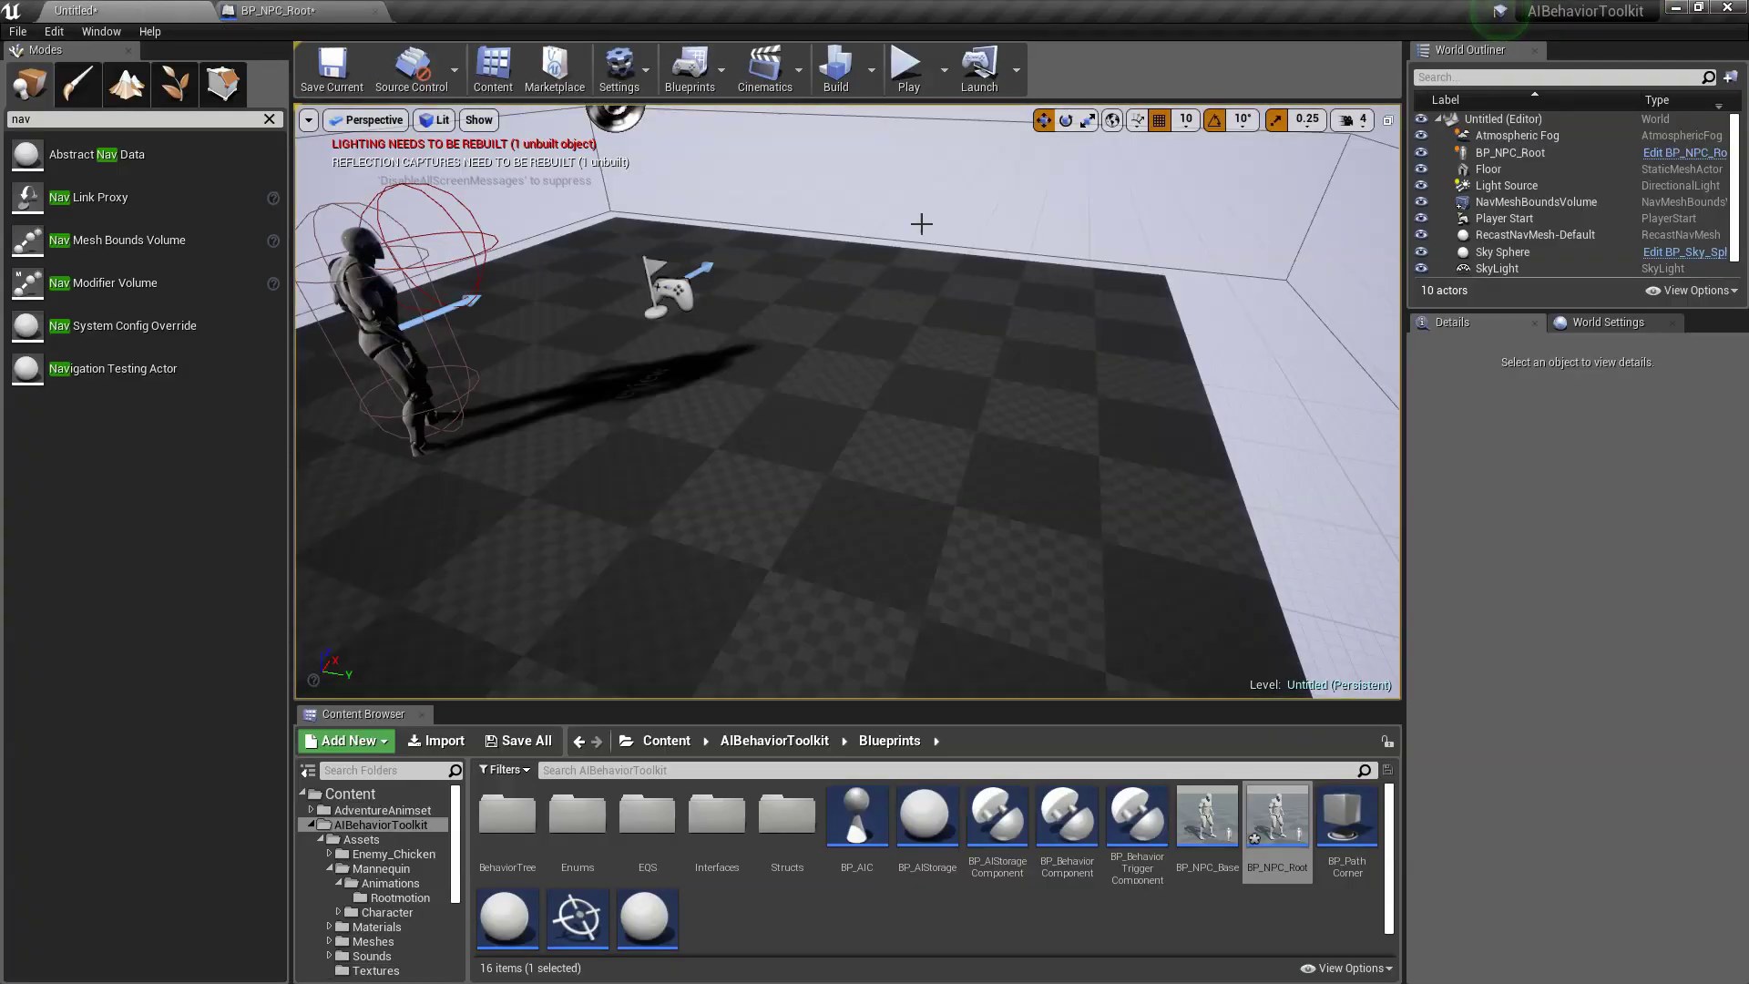
{"action": "left_click", "coordinate": [910, 67]}
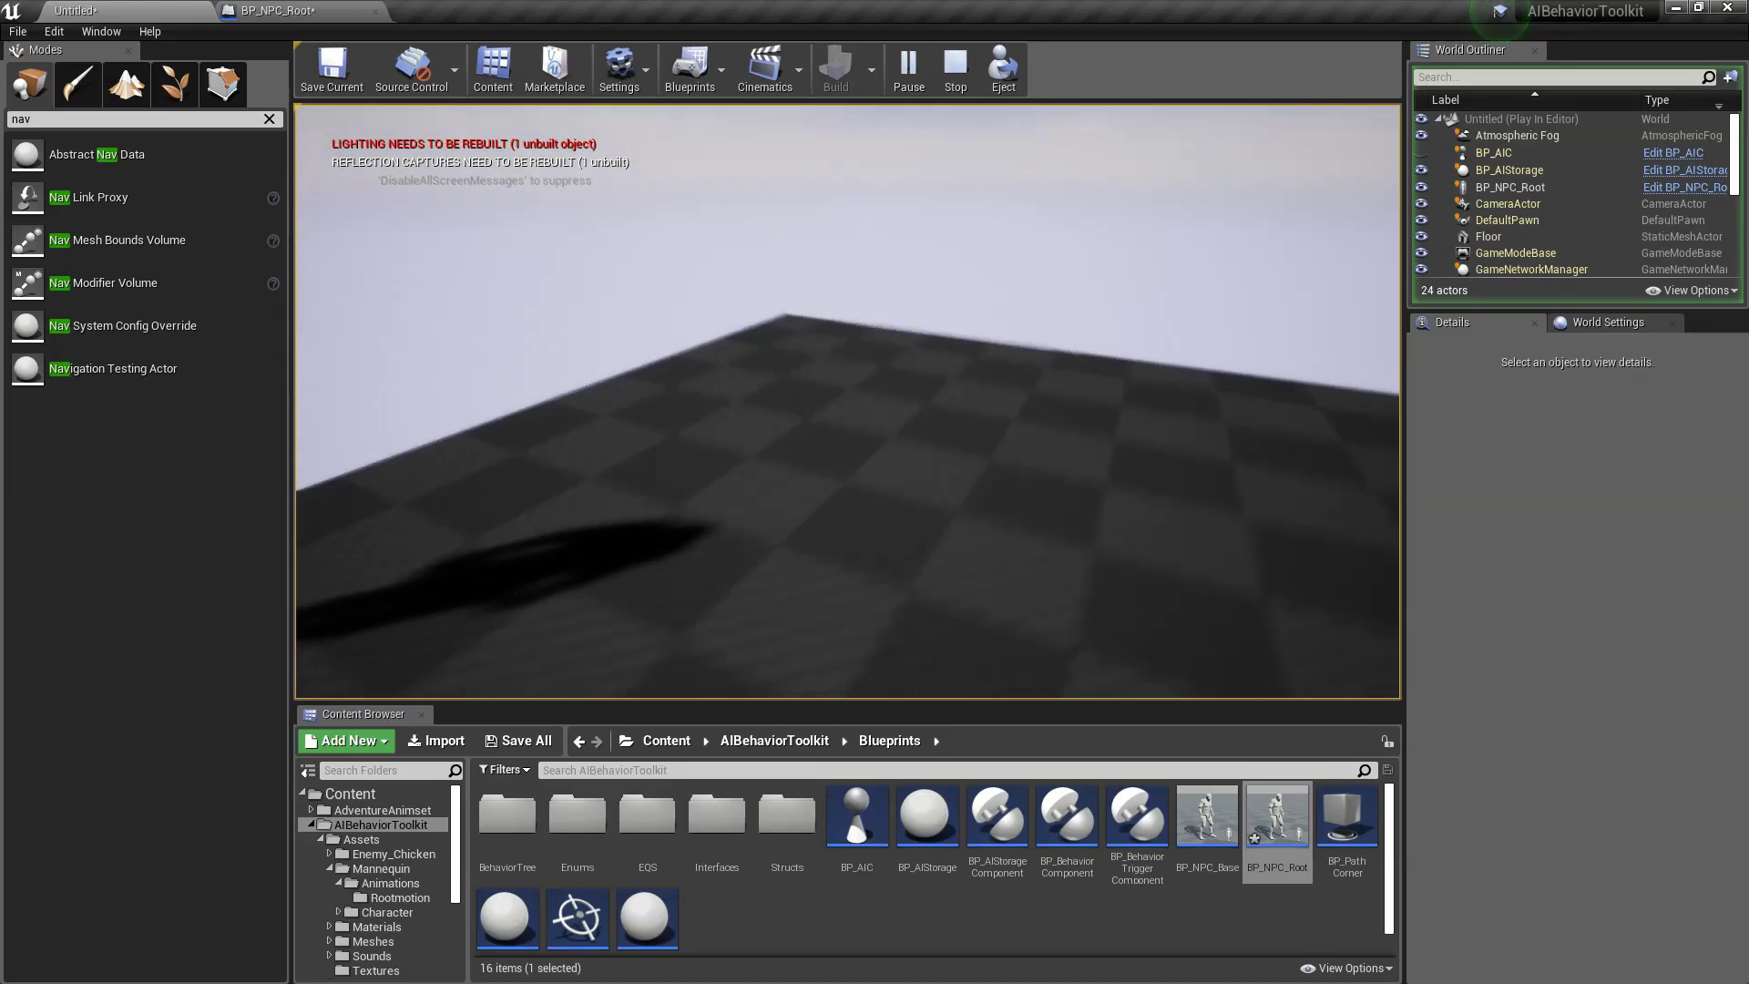
{"action": "key", "text": "Escape"}
{"action": "right_click_drag", "start_coordinate": [1077, 253], "coordinate": [875, 411]}
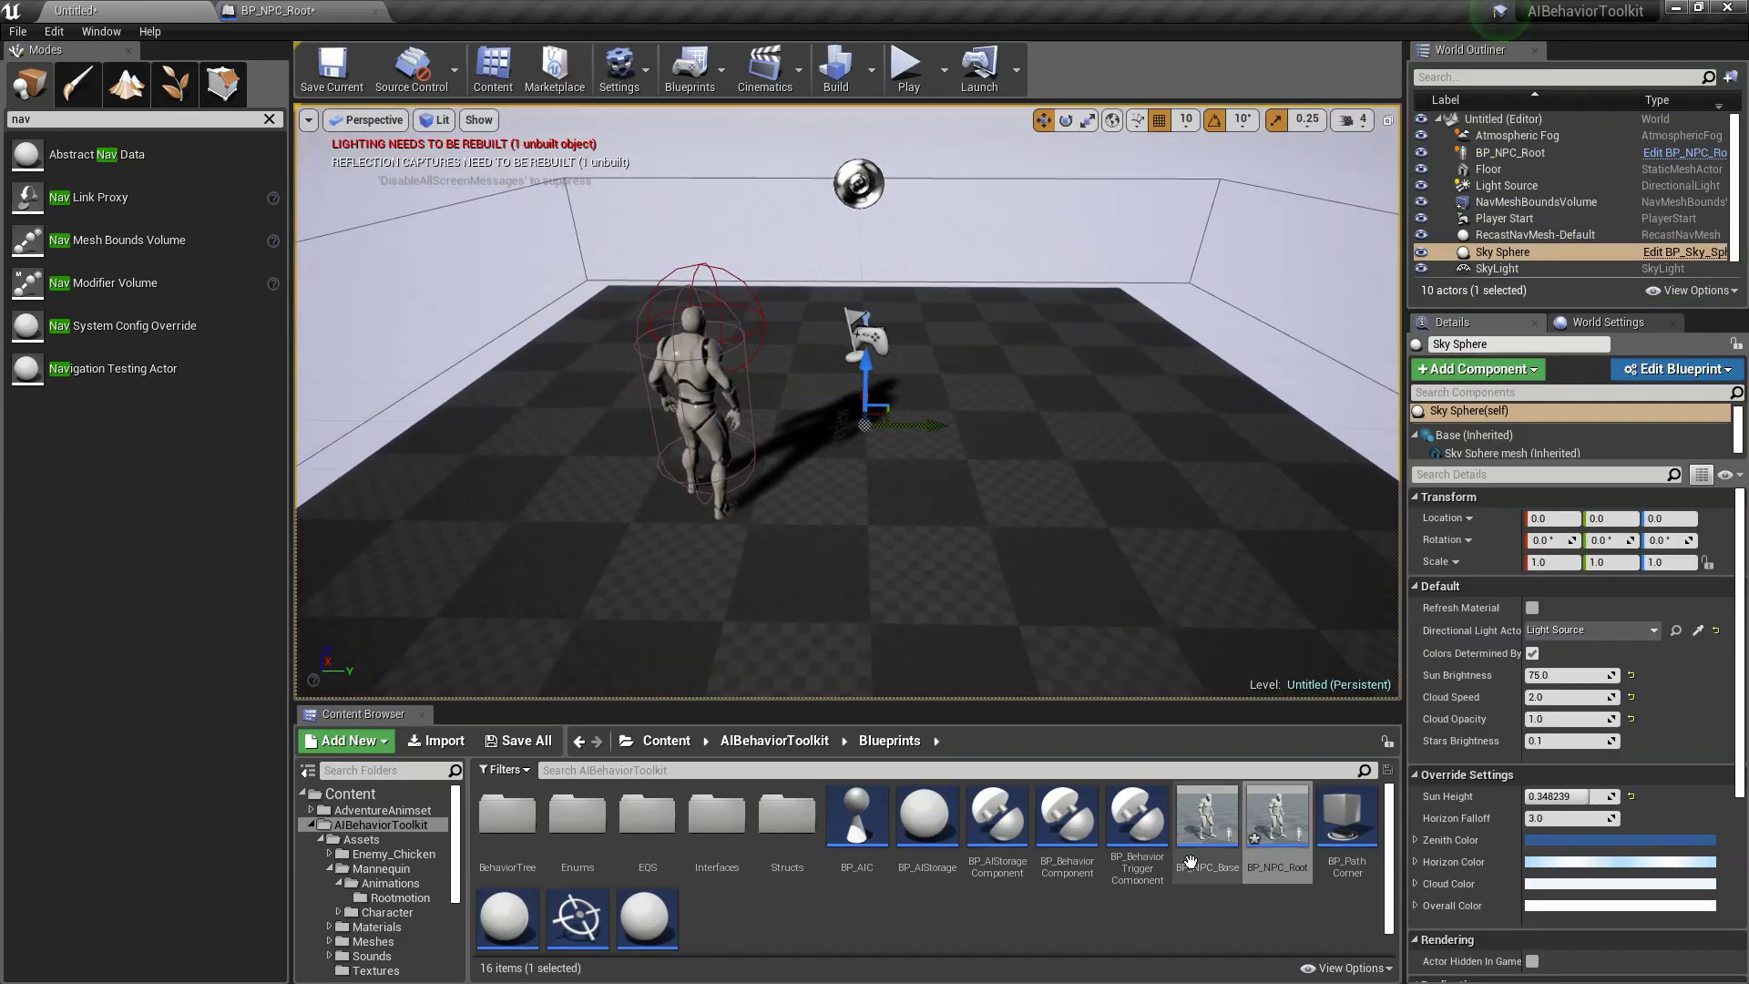
Step: Browse AdventureAnimset and Content, then jump to the asset set as BP_NPC_Root Mesh's Anim Class
{"action": "left_click", "coordinate": [384, 811]}
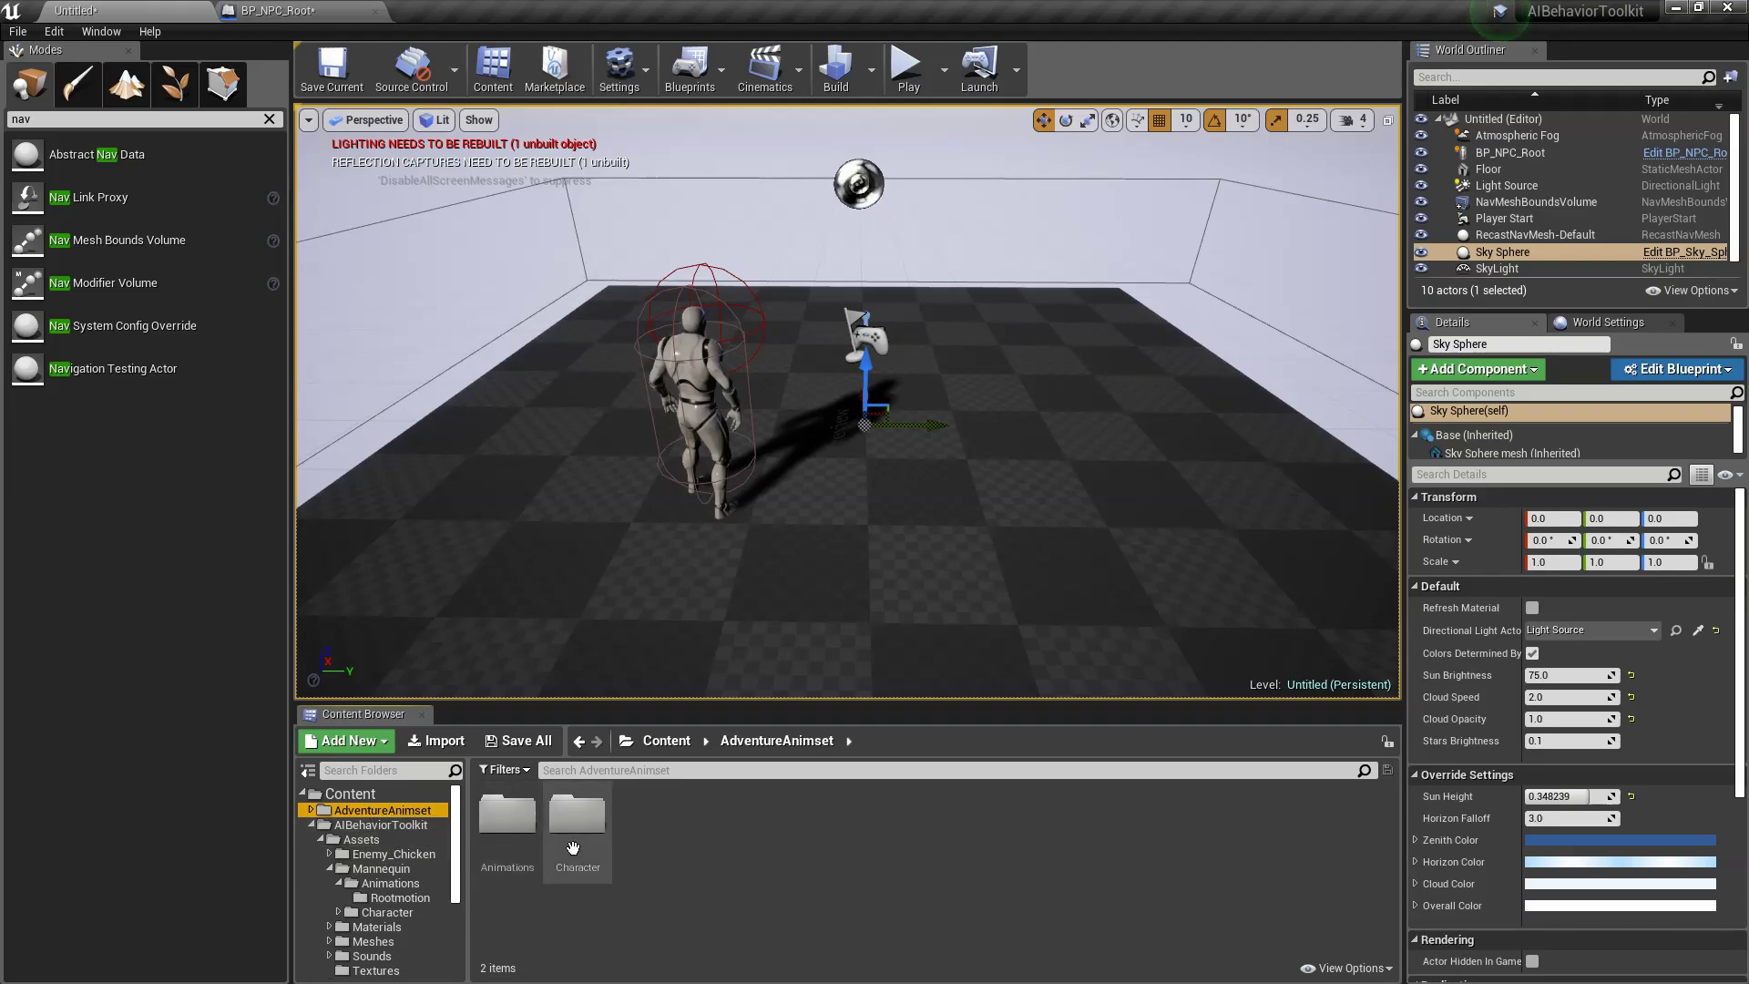
{"action": "left_click", "coordinate": [350, 792]}
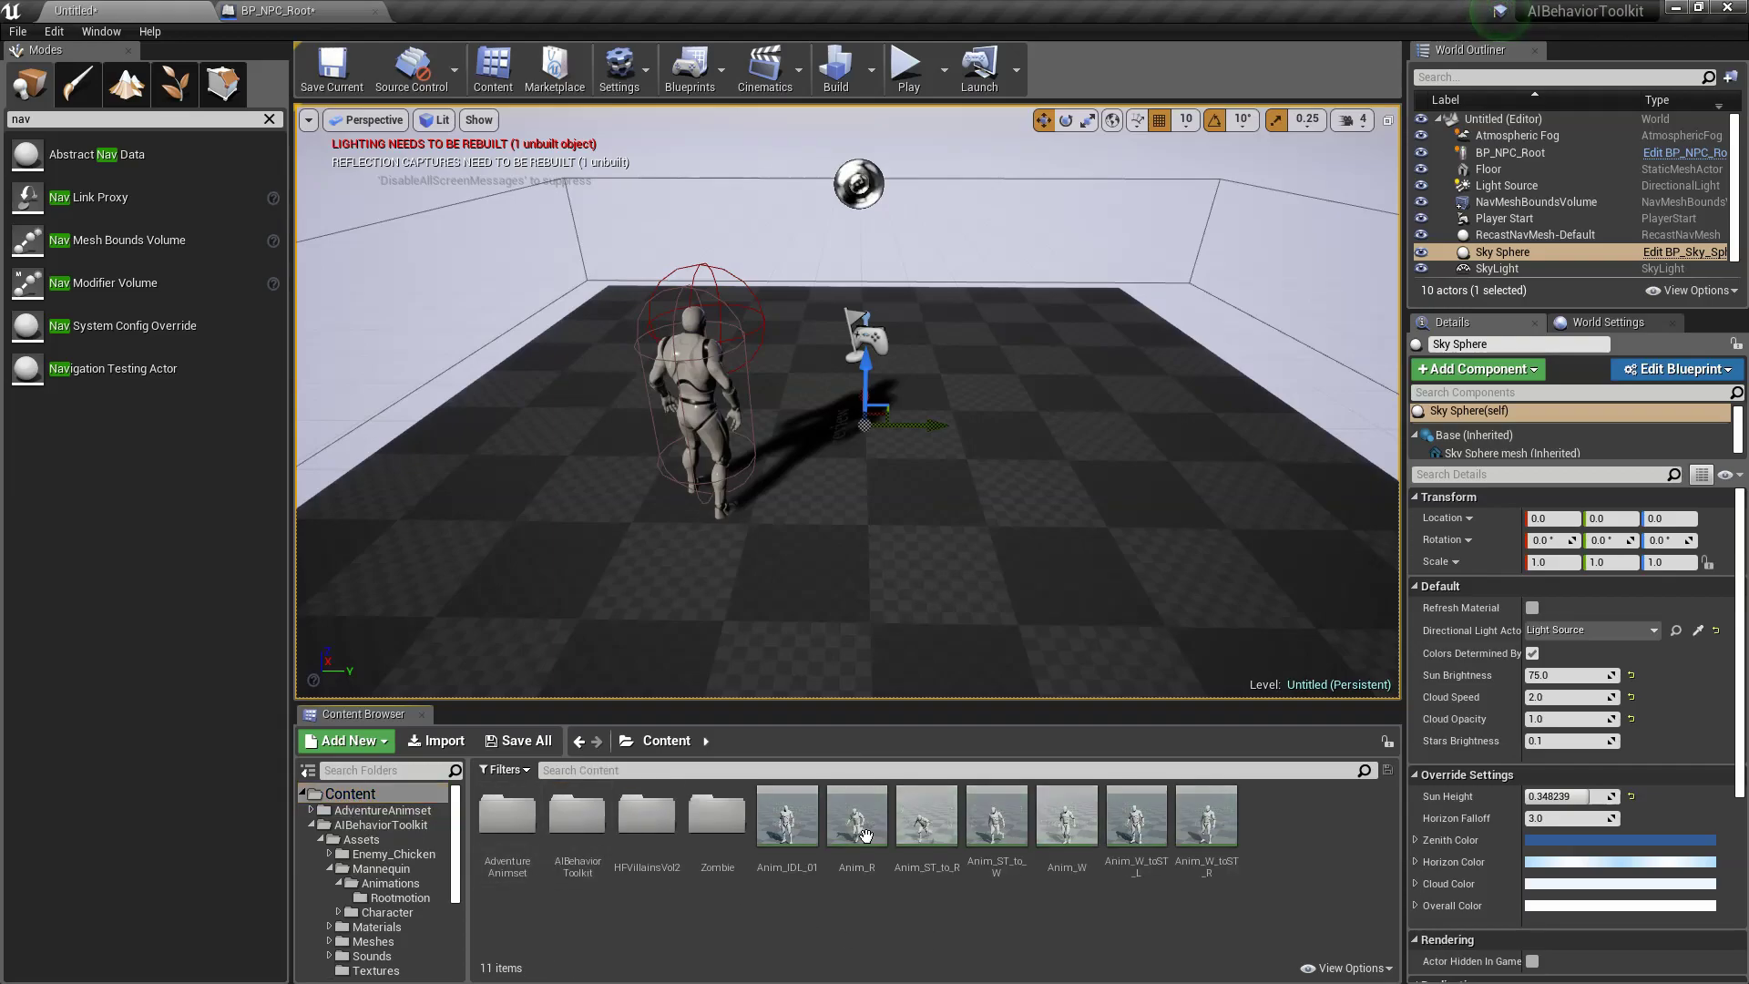
{"action": "left_click", "coordinate": [787, 827]}
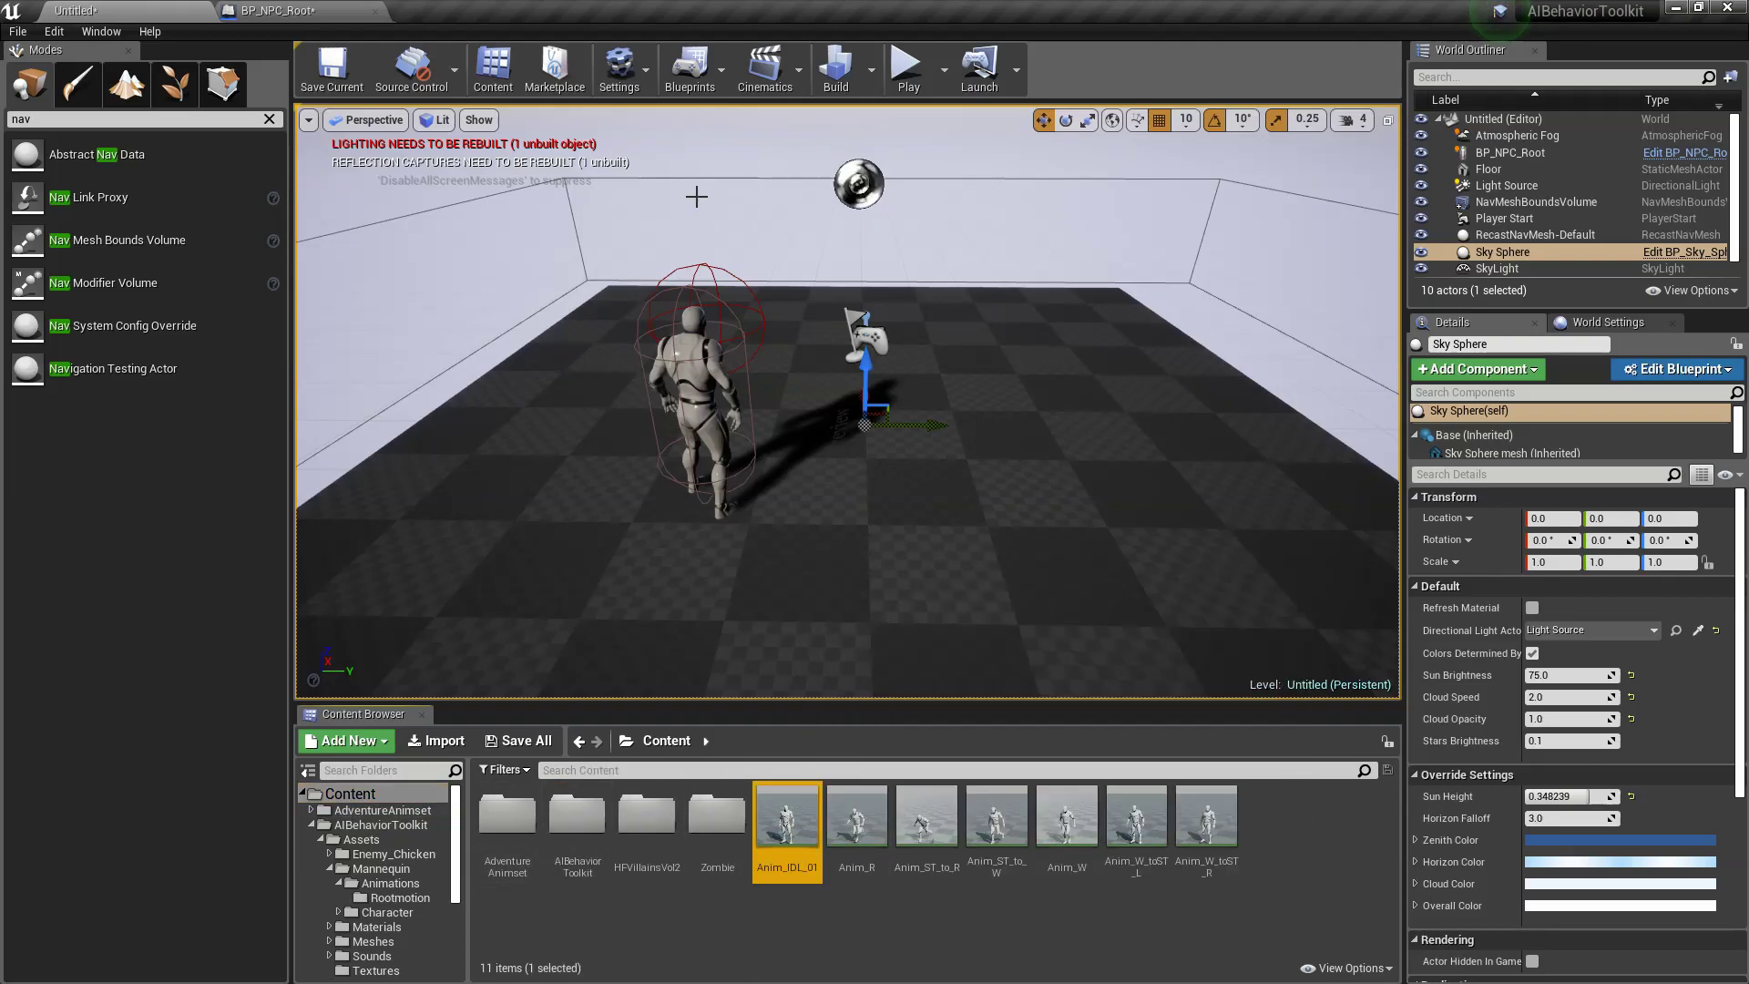
{"action": "left_click", "coordinate": [317, 10]}
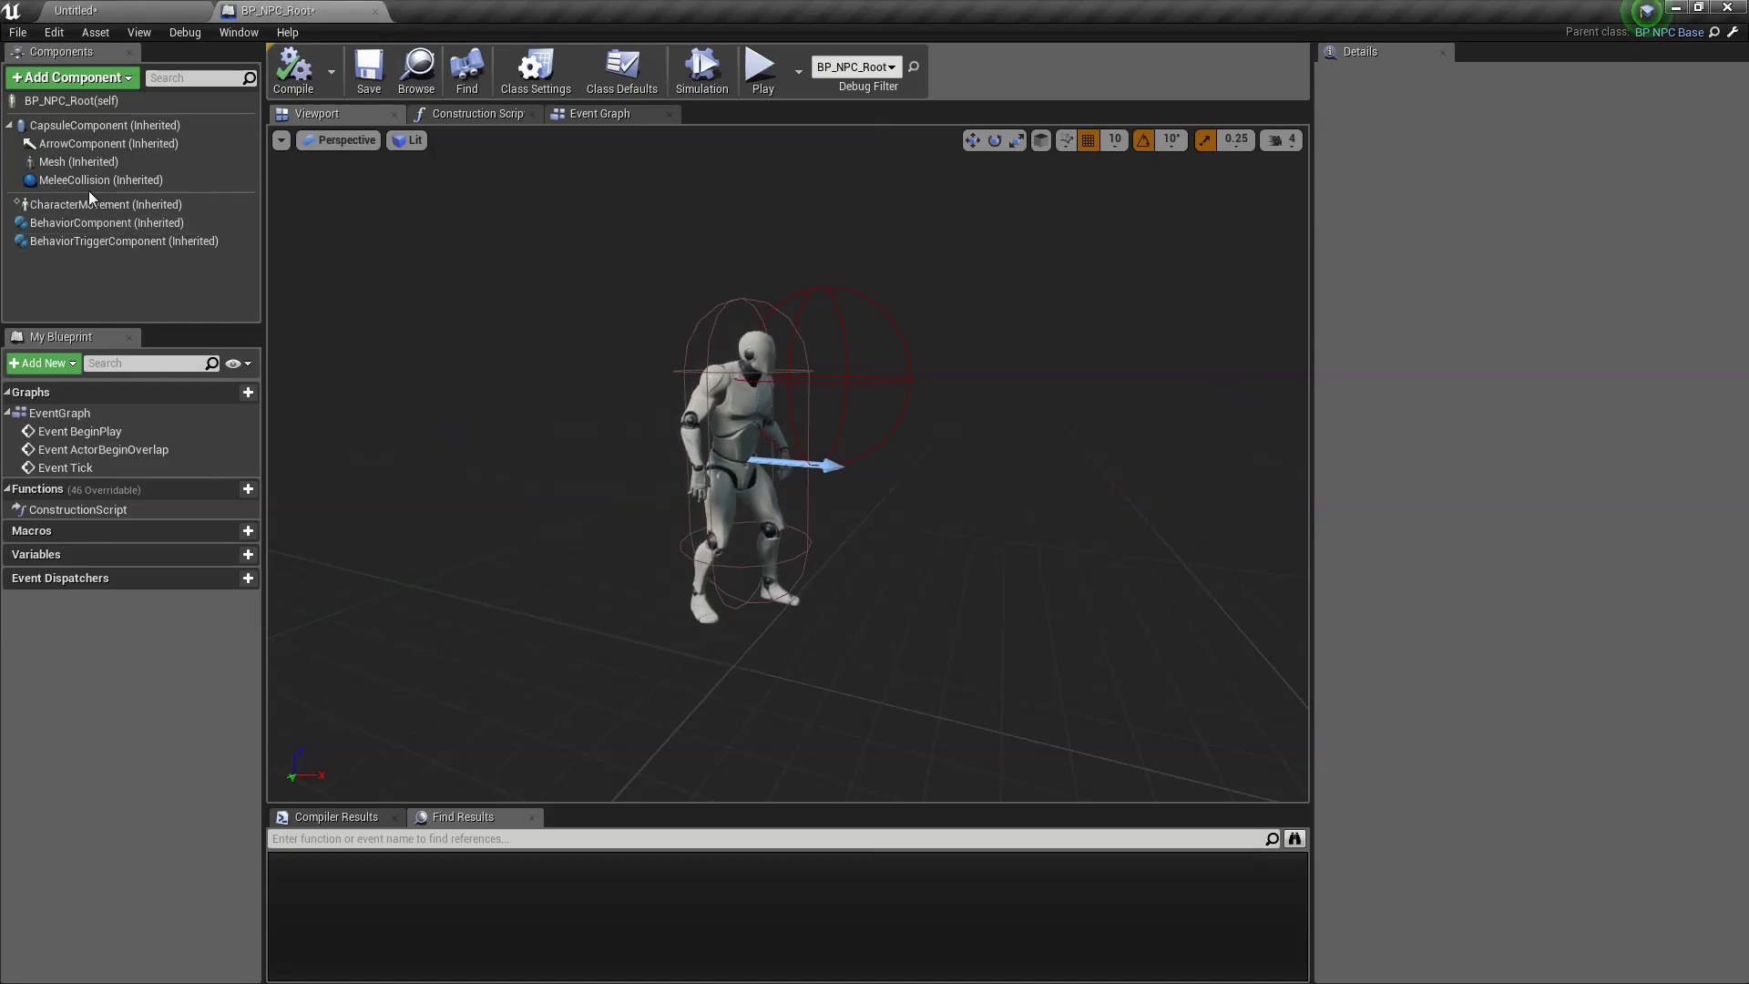
{"action": "left_click", "coordinate": [76, 161]}
{"action": "scroll", "coordinate": [1648, 385], "scroll_direction": "up", "scroll_amount": 3}
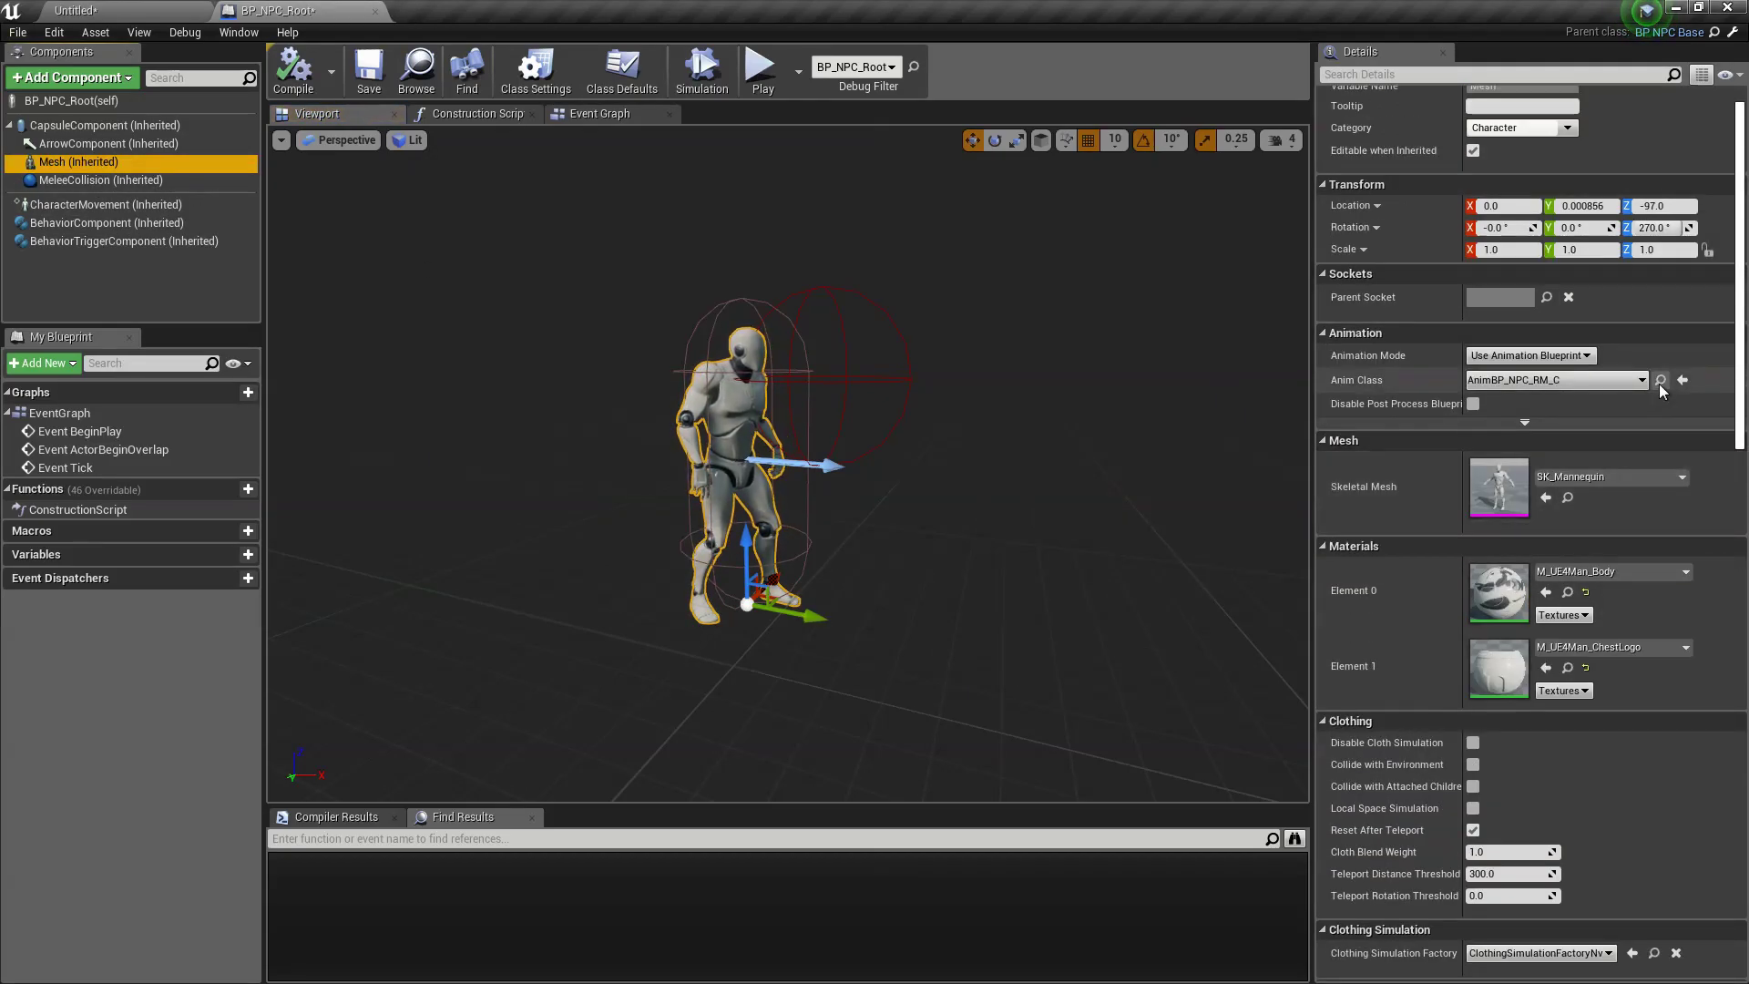
{"action": "left_click", "coordinate": [76, 10]}
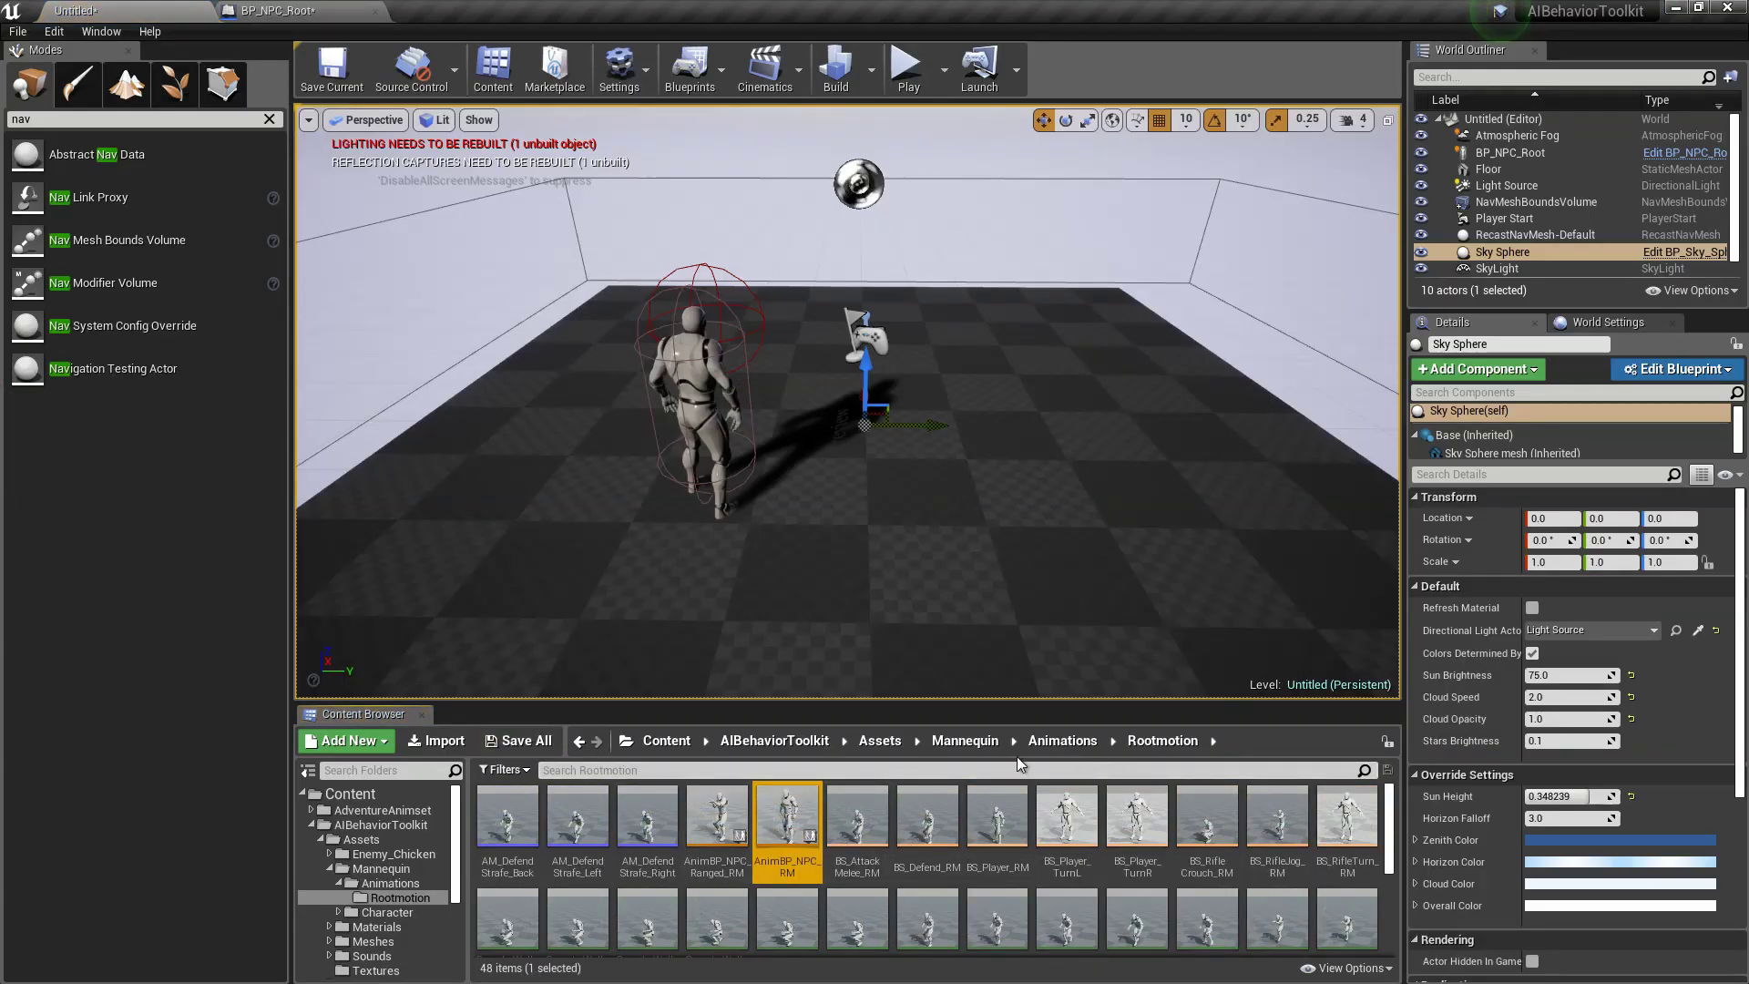
Step: Open AnimBP_NPC_RM's Idle state and delete its blend nodes
{"action": "double_click", "coordinate": [788, 820]}
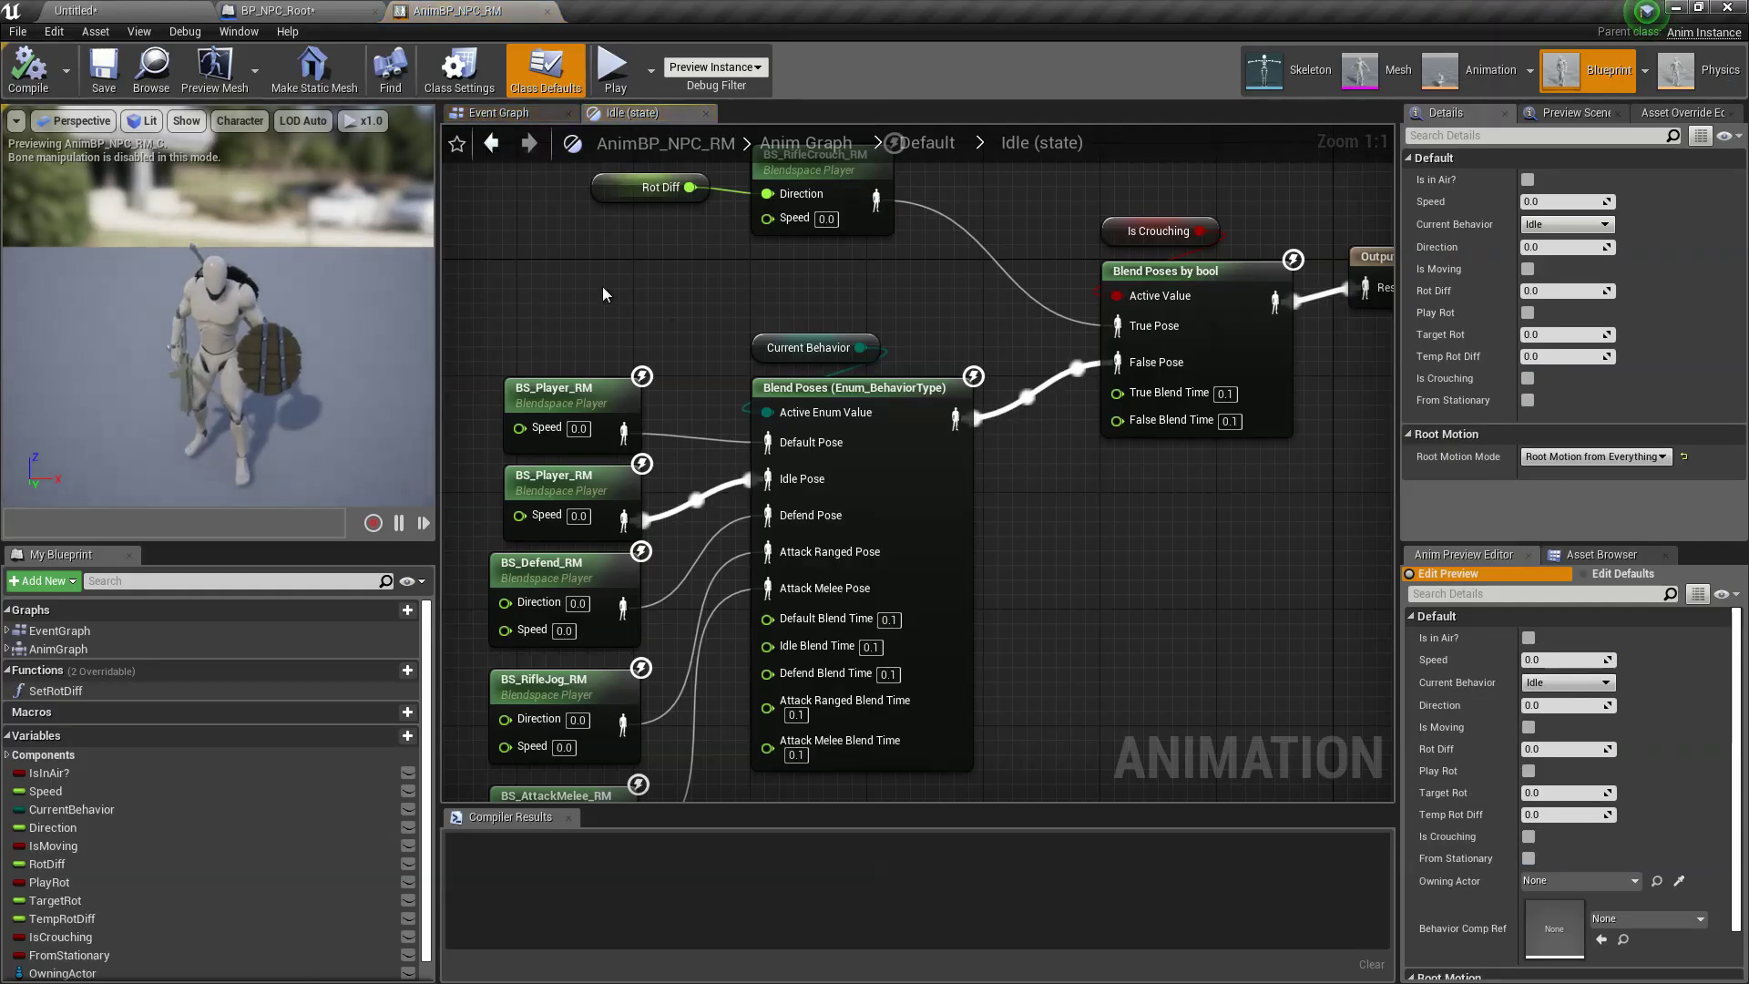
{"action": "right_click_drag", "start_coordinate": [602, 295], "coordinate": [875, 140]}
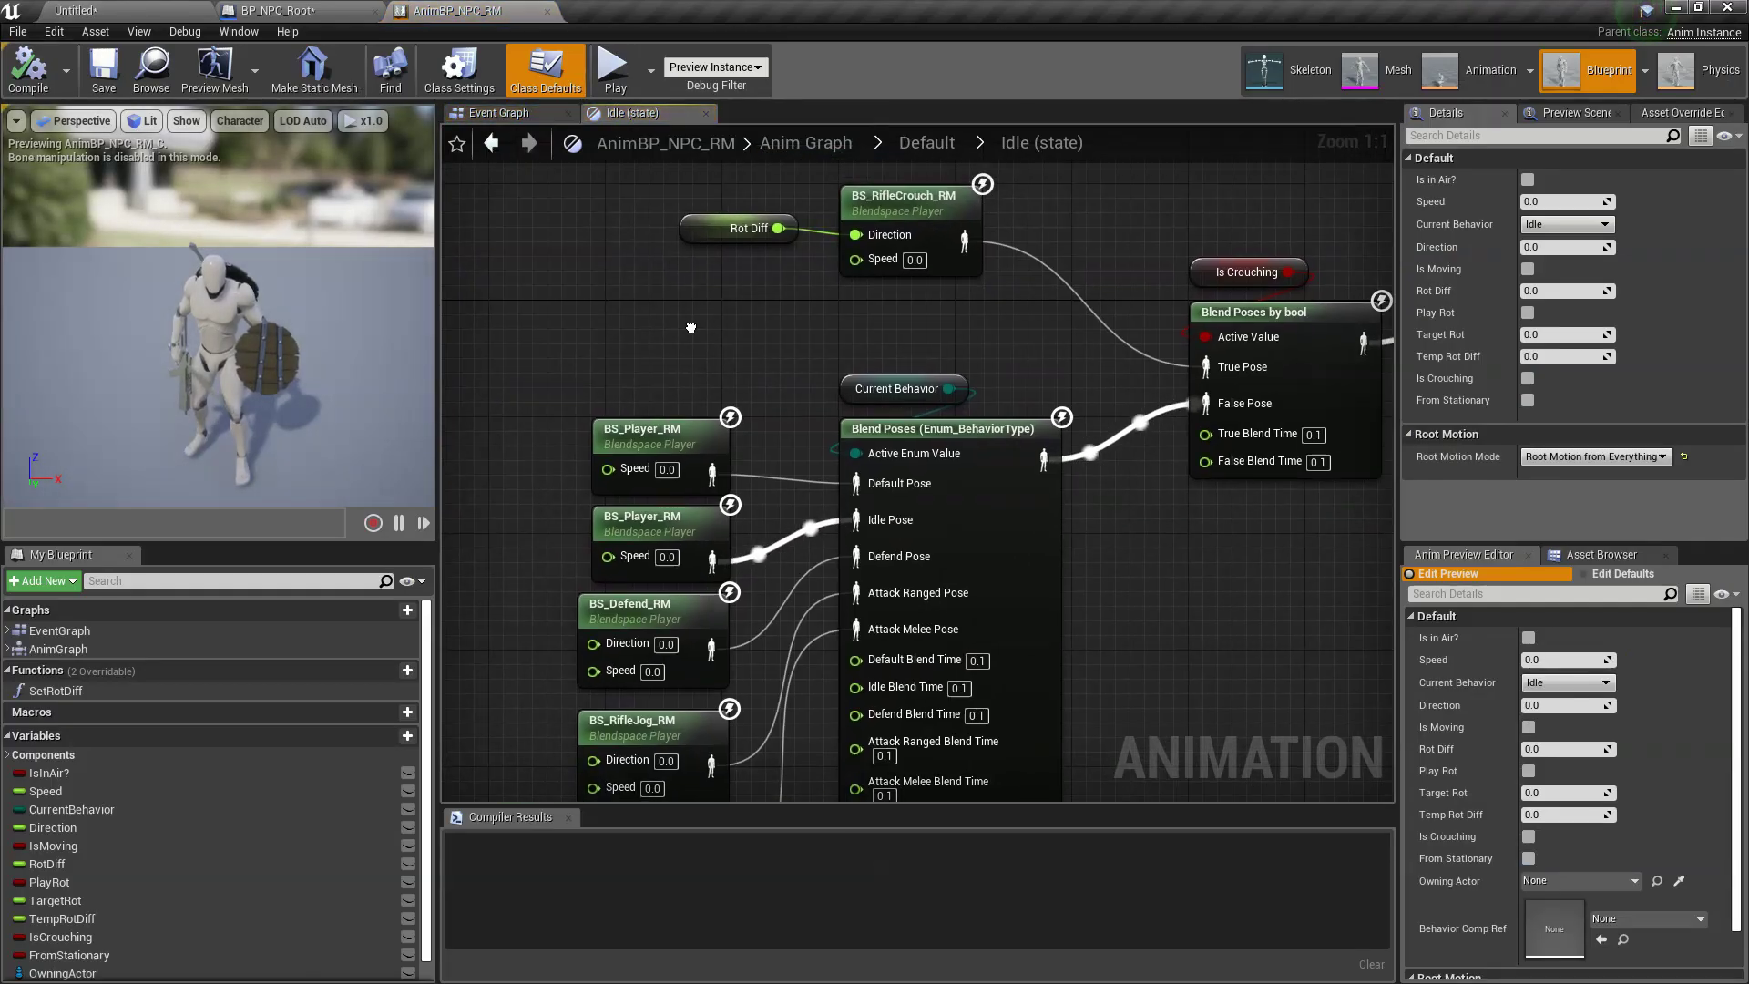
{"action": "left_click", "coordinate": [925, 143]}
{"action": "double_click", "coordinate": [640, 486]}
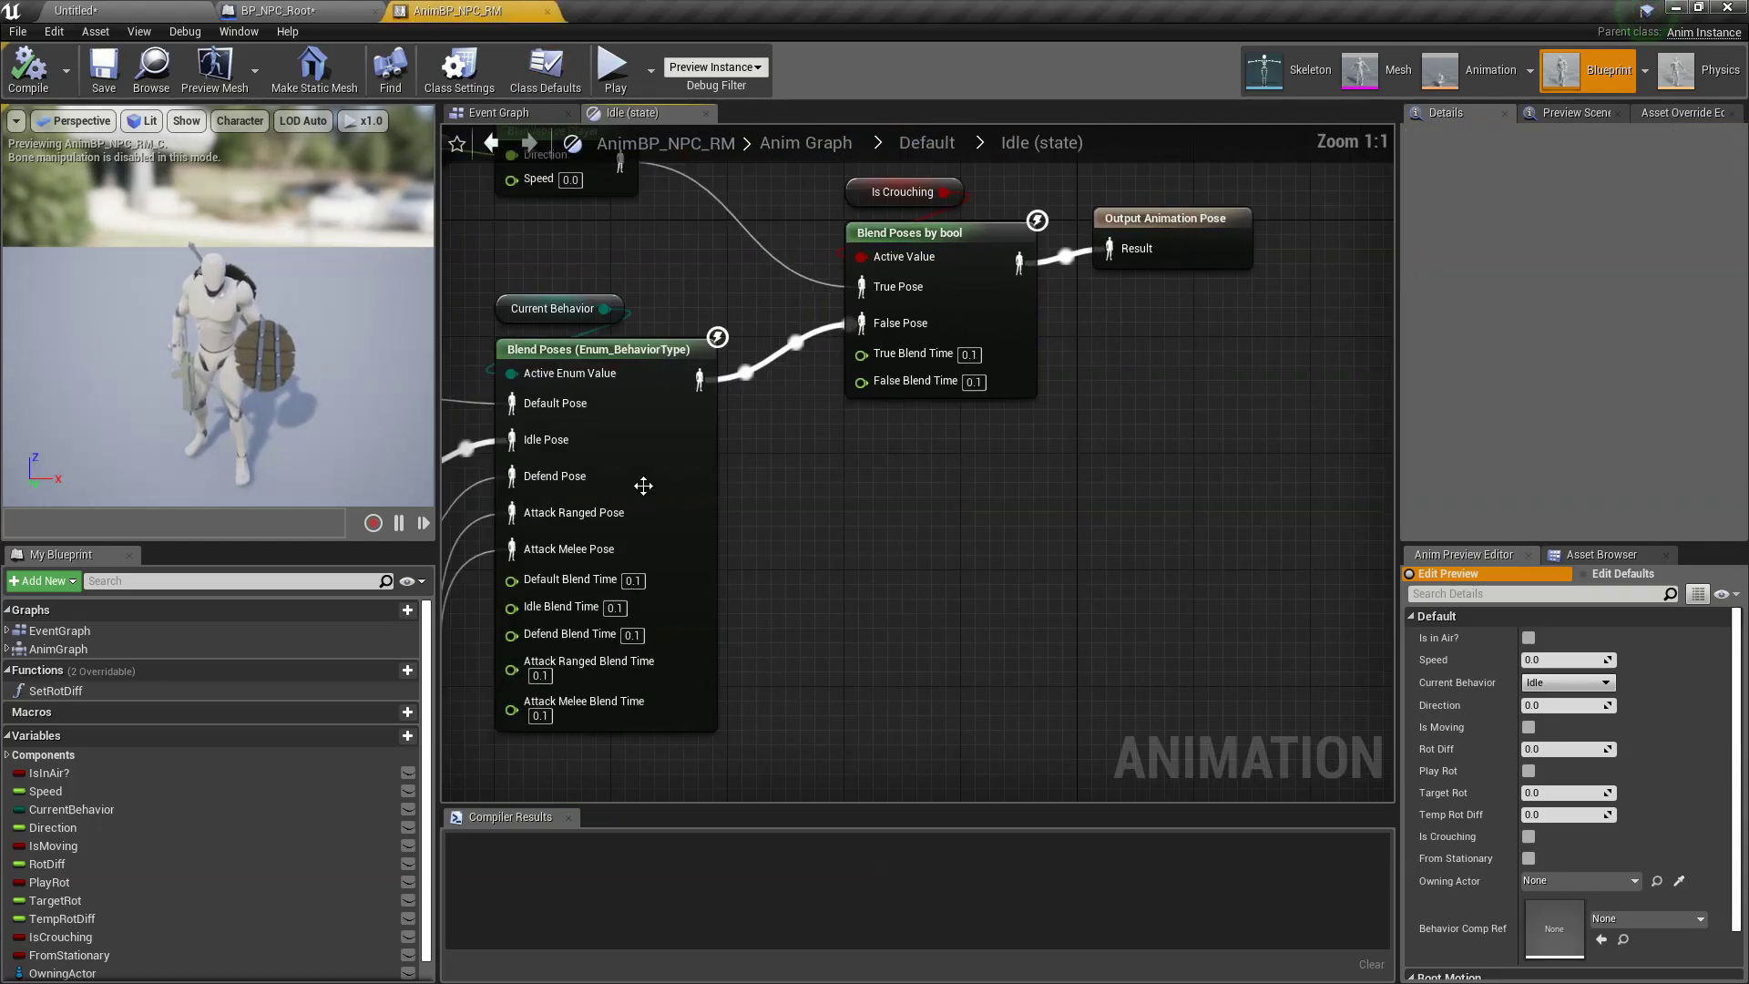
{"action": "right_click_drag", "start_coordinate": [683, 410], "coordinate": [956, 478]}
{"action": "scroll", "coordinate": [1180, 552], "scroll_direction": "up", "scroll_amount": 2}
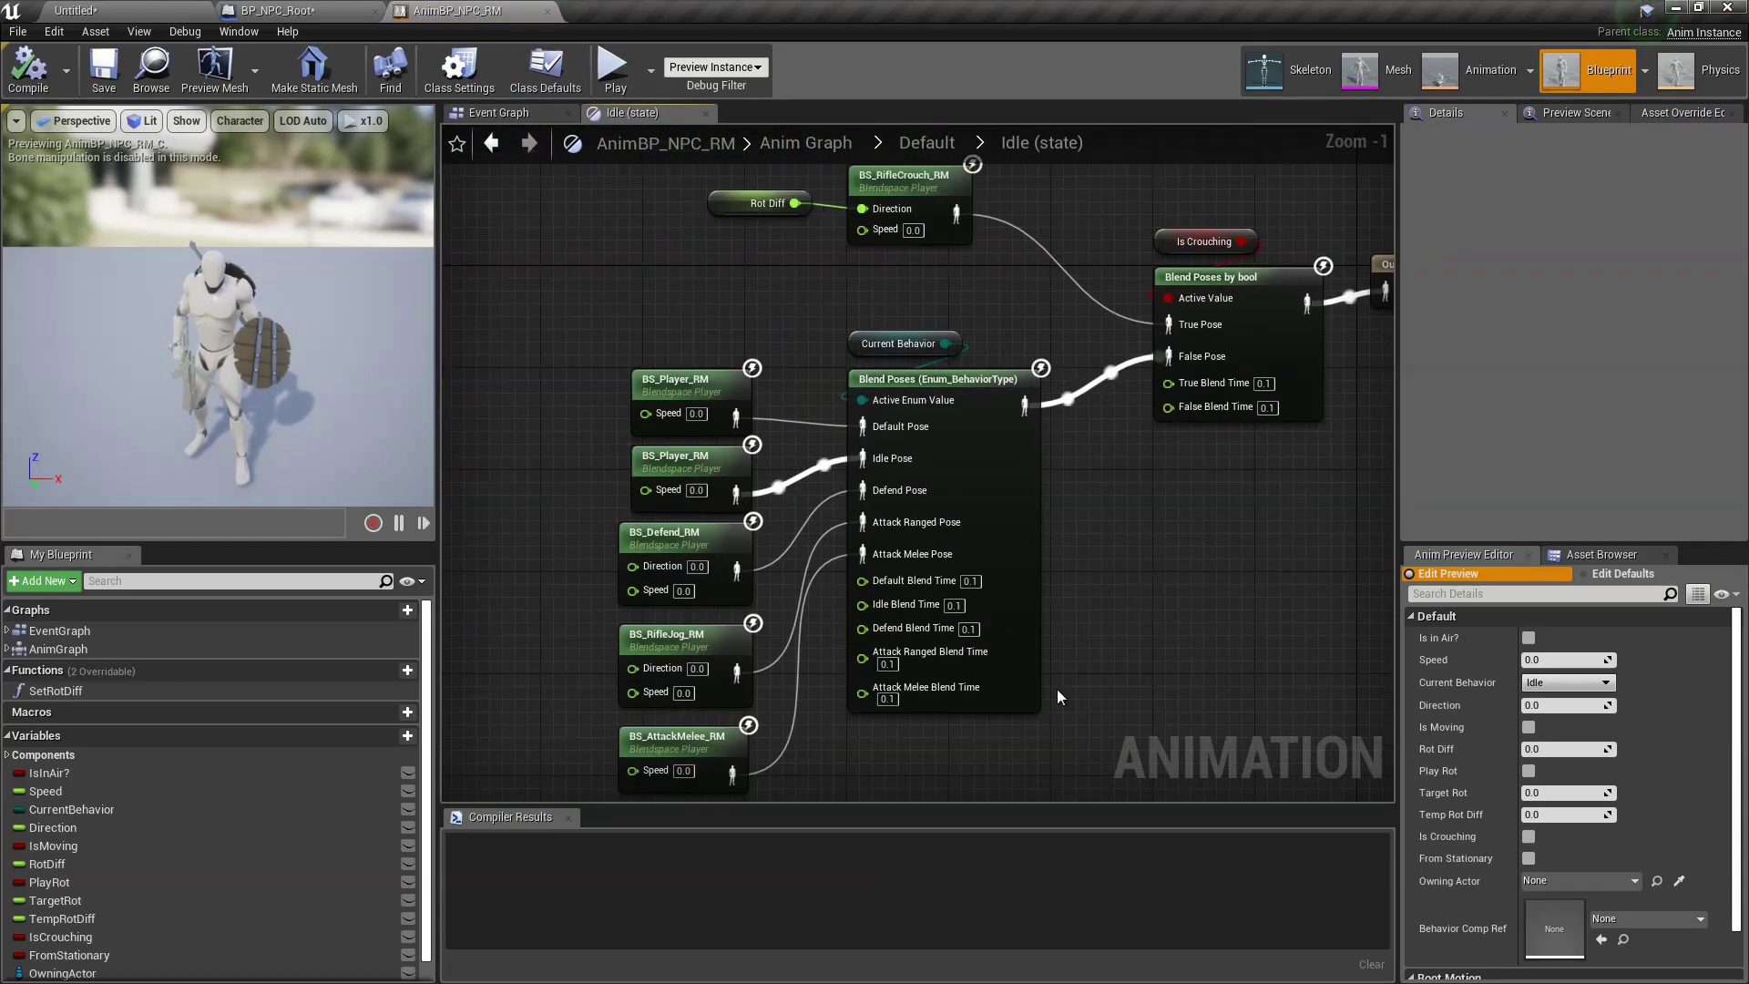
{"action": "left_click_drag", "start_coordinate": [1034, 753], "coordinate": [639, 489]}
{"action": "key", "text": "Delete"}
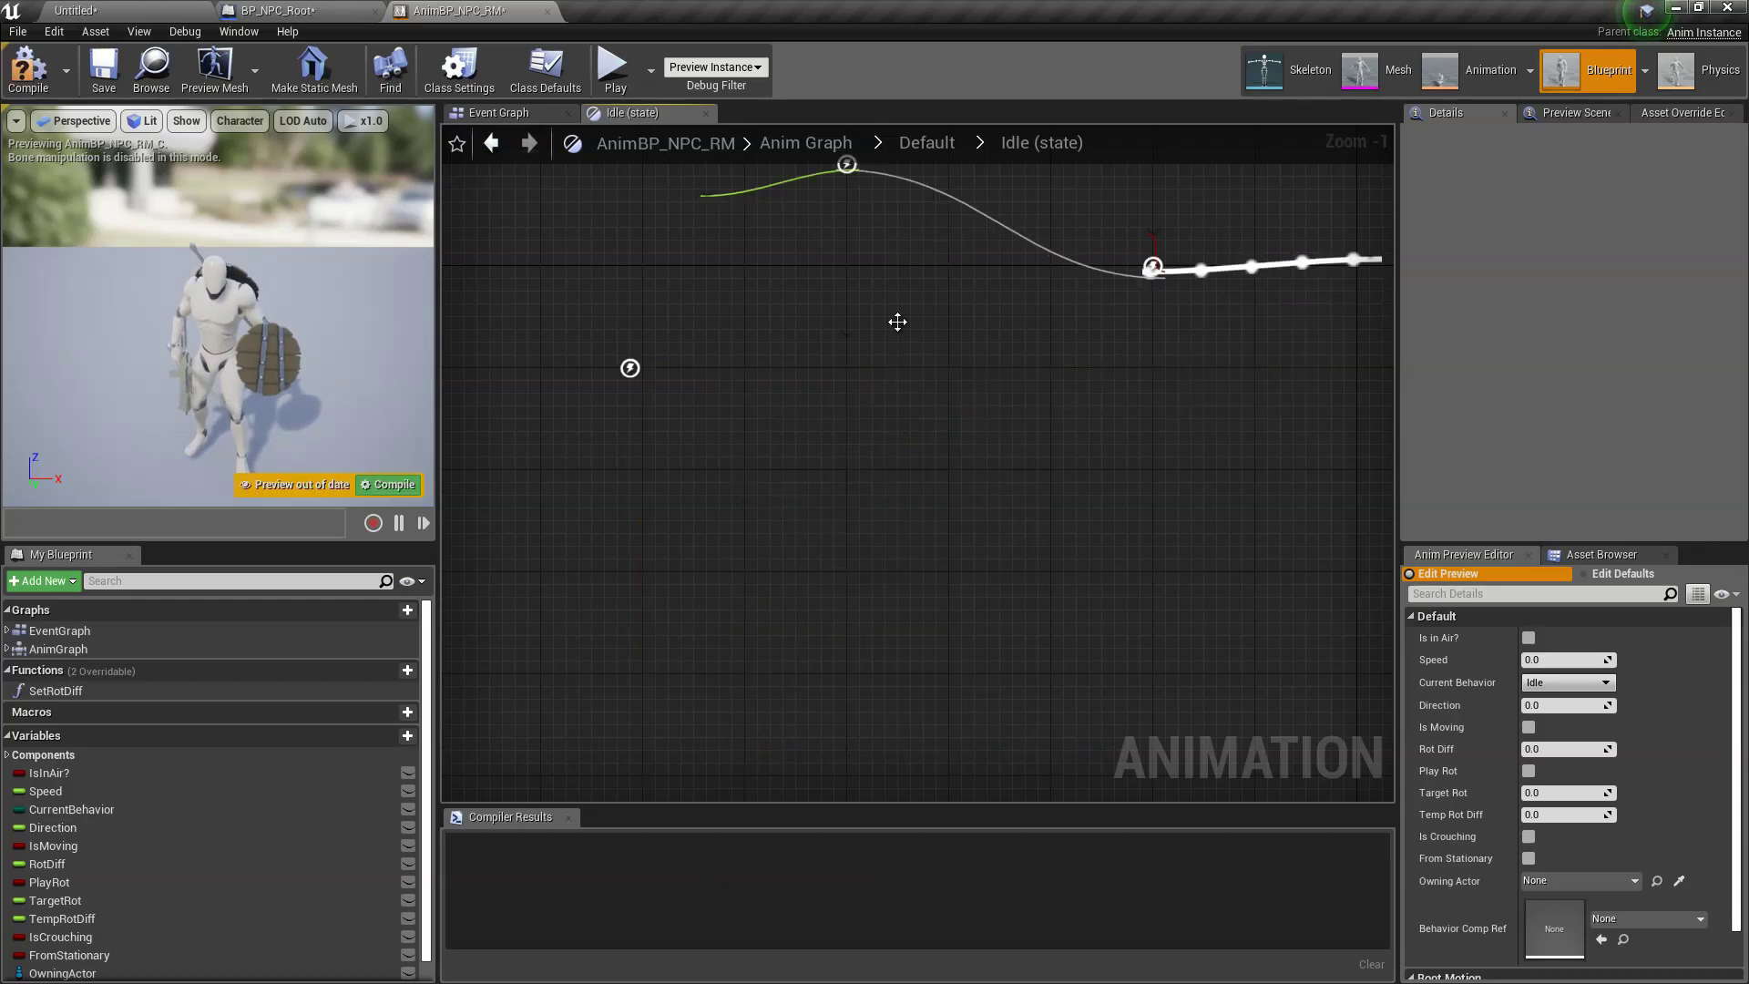
Step: Delete the Current Behavior node and wire BS_Player_RM into the crouch blend's False Pose
{"action": "left_click", "coordinate": [902, 344]}
{"action": "key", "text": "Delete"}
{"action": "left_click", "coordinate": [921, 407]}
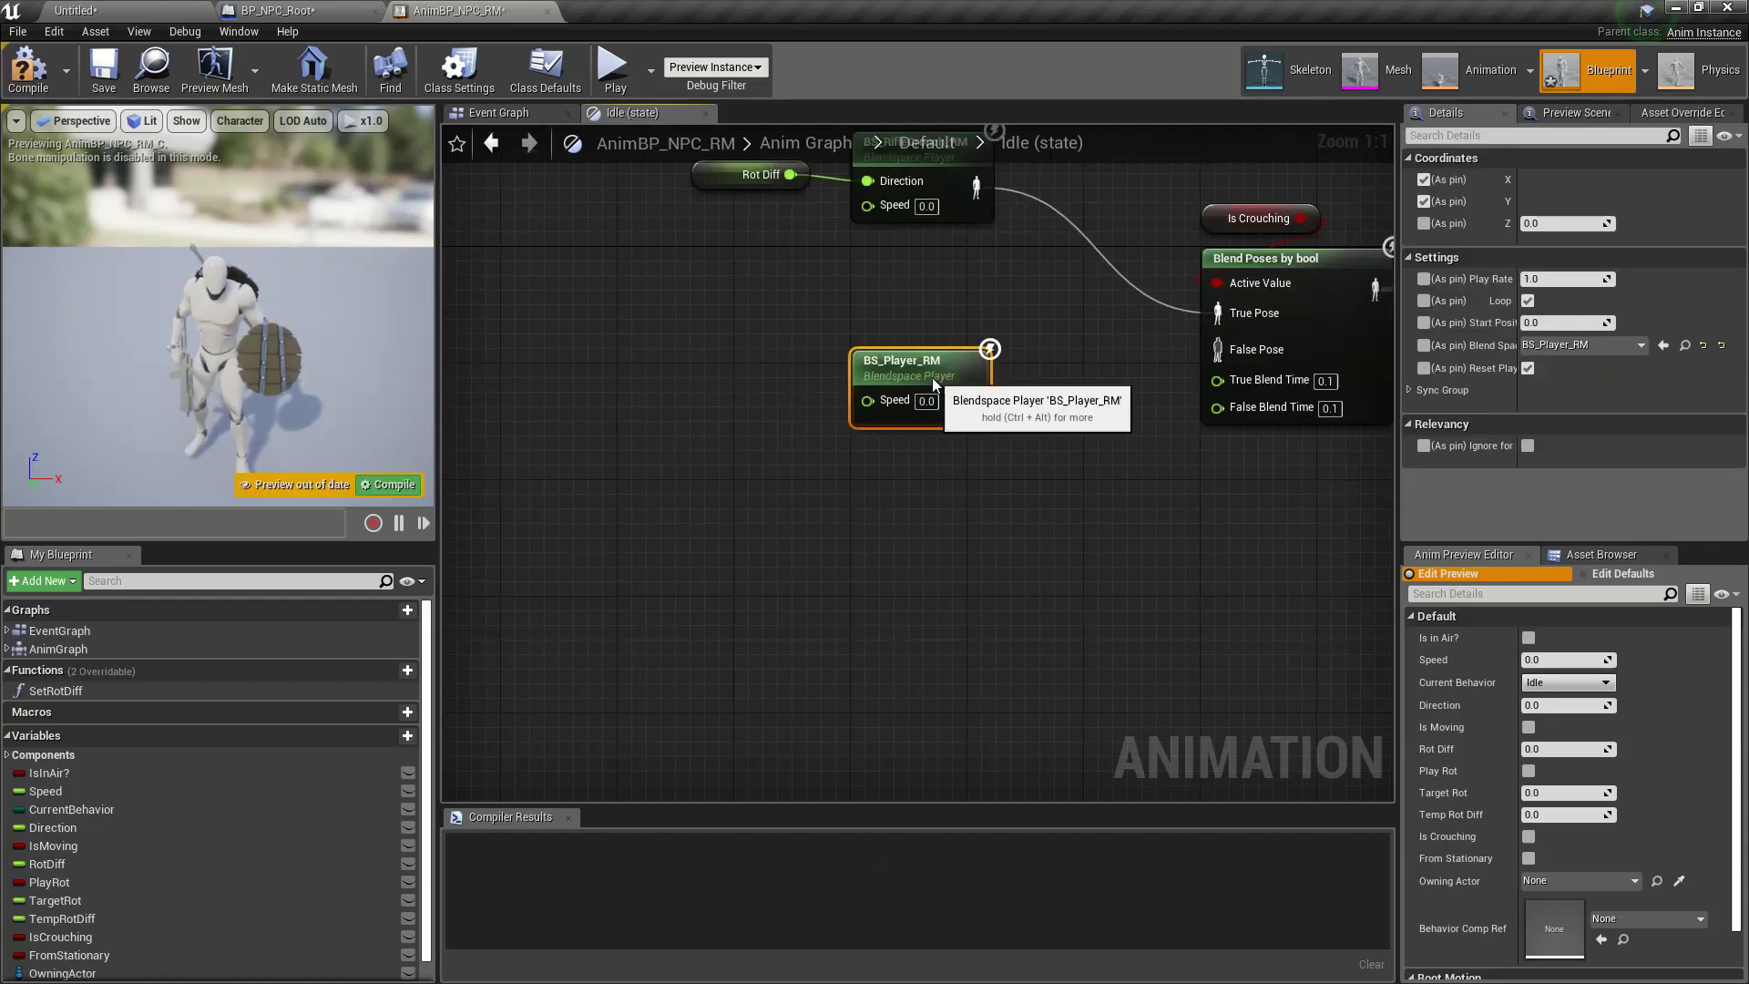
{"action": "left_click_drag", "start_coordinate": [684, 389], "coordinate": [932, 378]}
{"action": "right_click_drag", "start_coordinate": [933, 321], "coordinate": [1038, 417]}
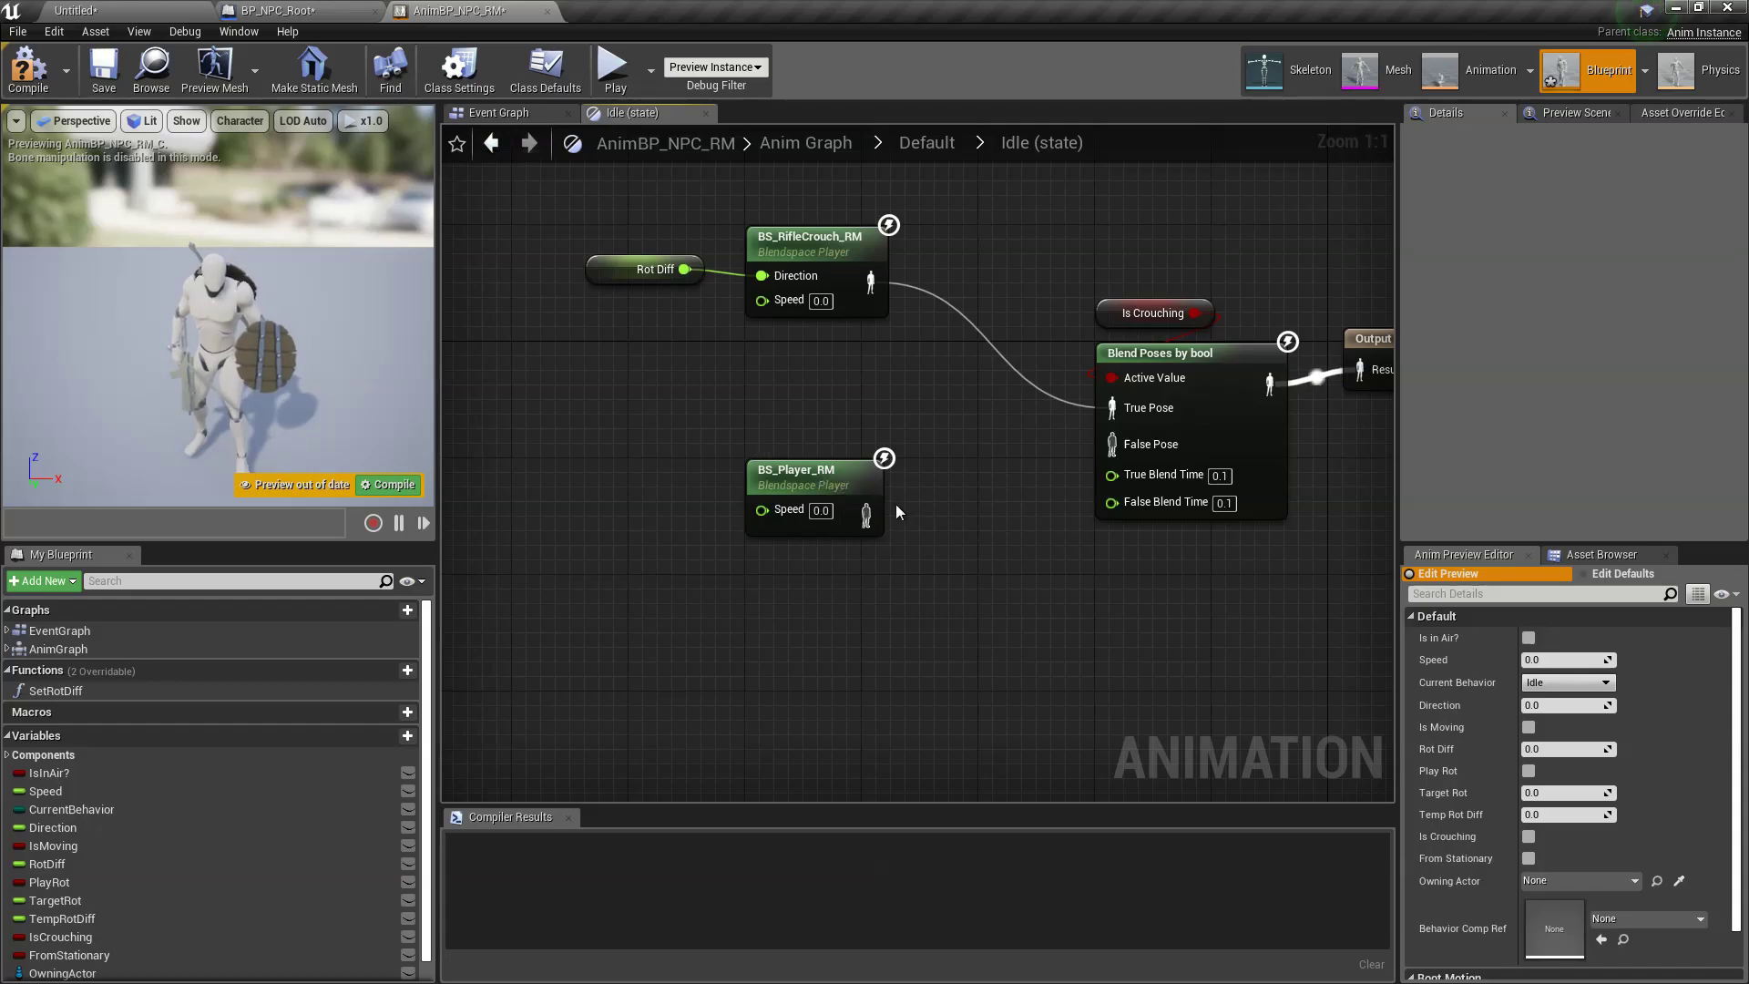
{"action": "left_click_drag", "start_coordinate": [866, 515], "coordinate": [1150, 440]}
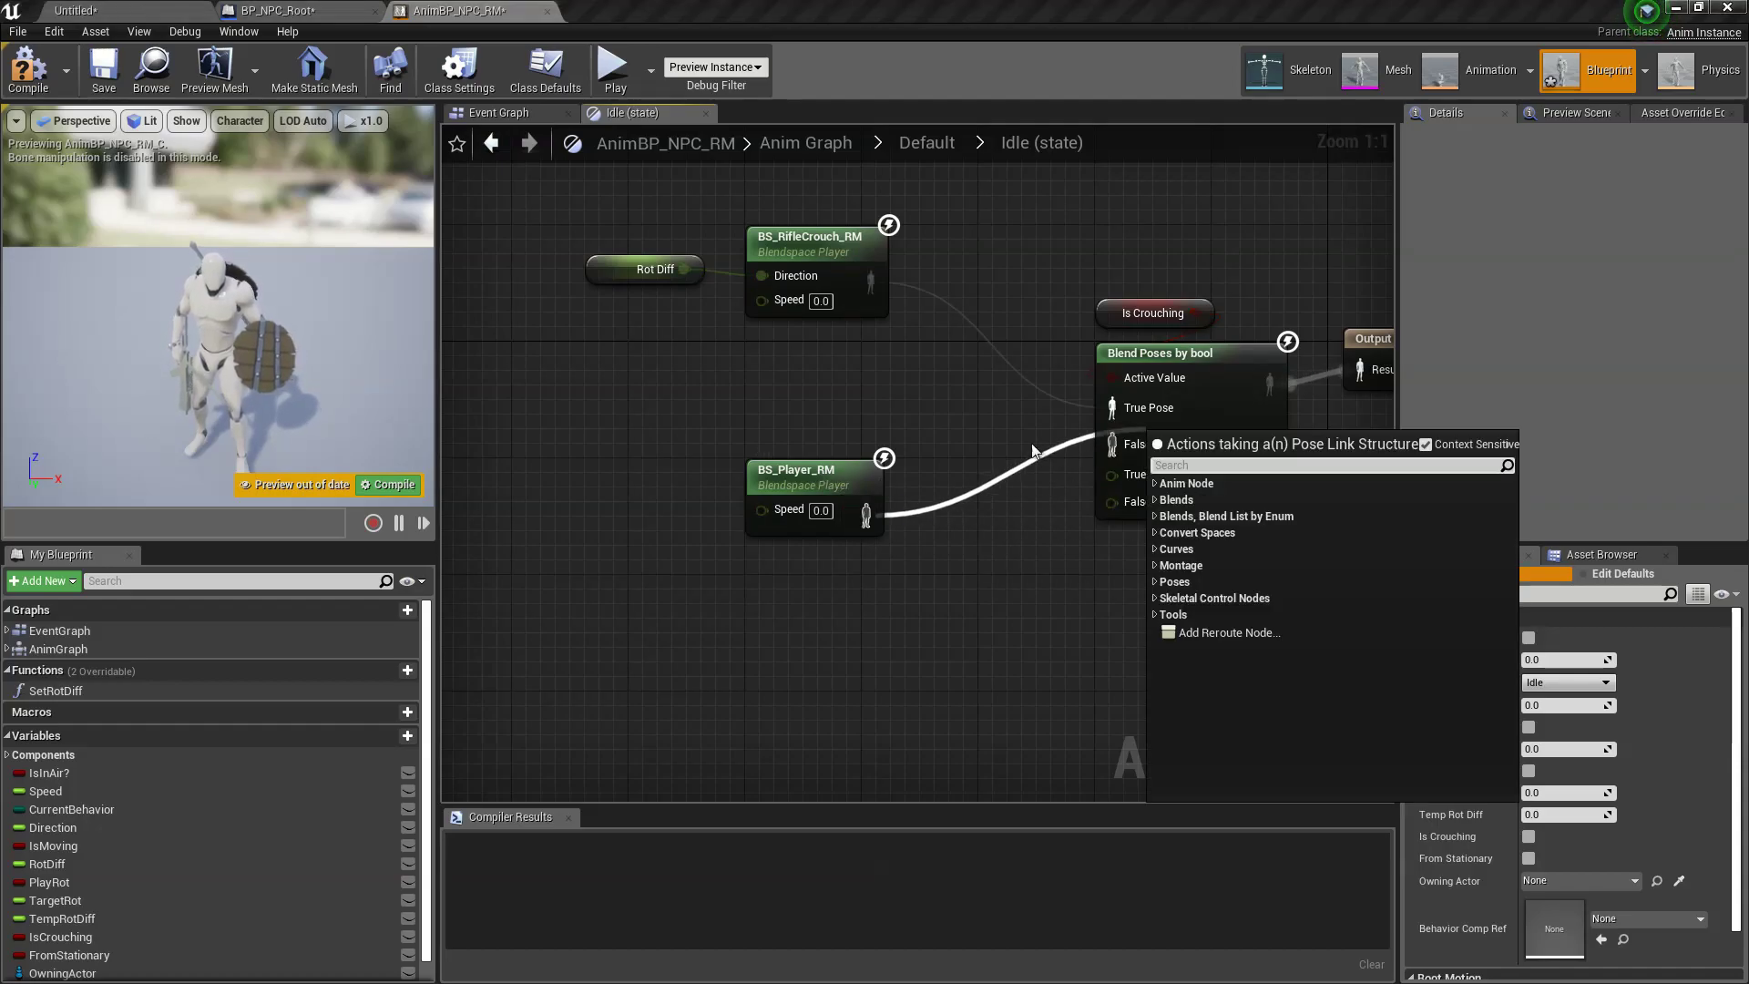
{"action": "left_click", "coordinate": [1040, 502]}
{"action": "left_click_drag", "start_coordinate": [865, 516], "coordinate": [1112, 443]}
{"action": "left_click", "coordinate": [813, 486]}
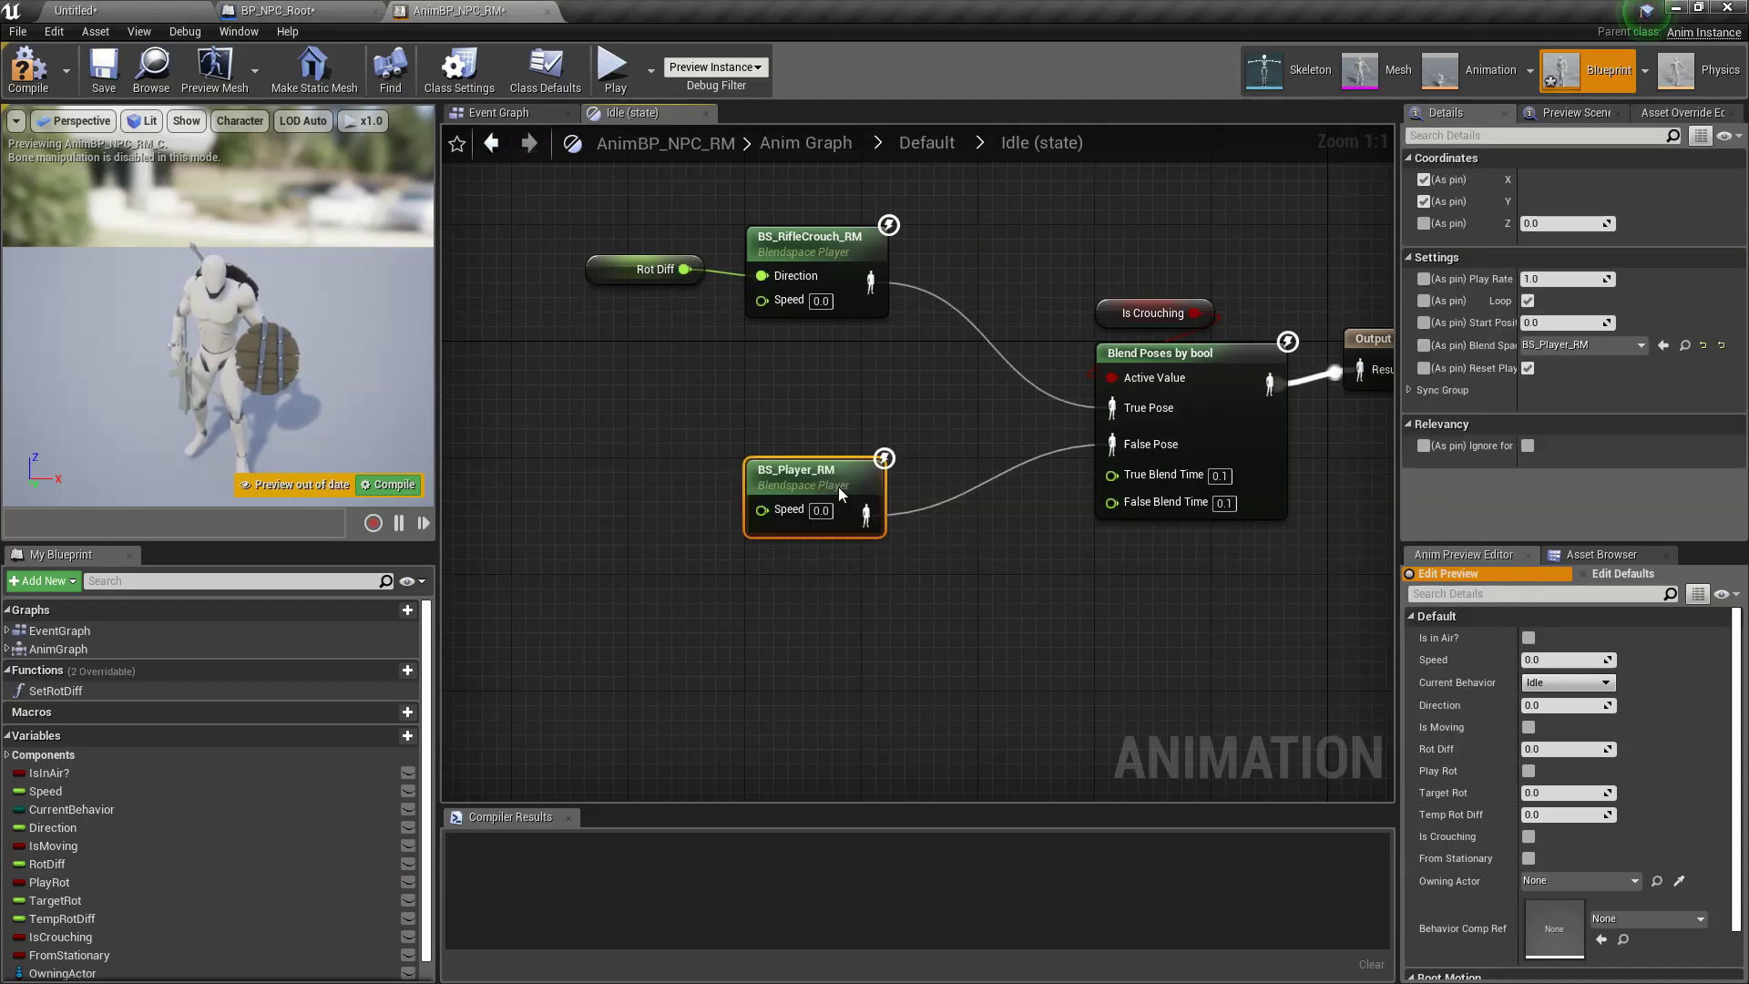
Step: Assign Anim_IDL_01, Anim_W and Anim_R to BS_Player_RM's idle, walk and run samples
{"action": "double_click", "coordinate": [840, 492]}
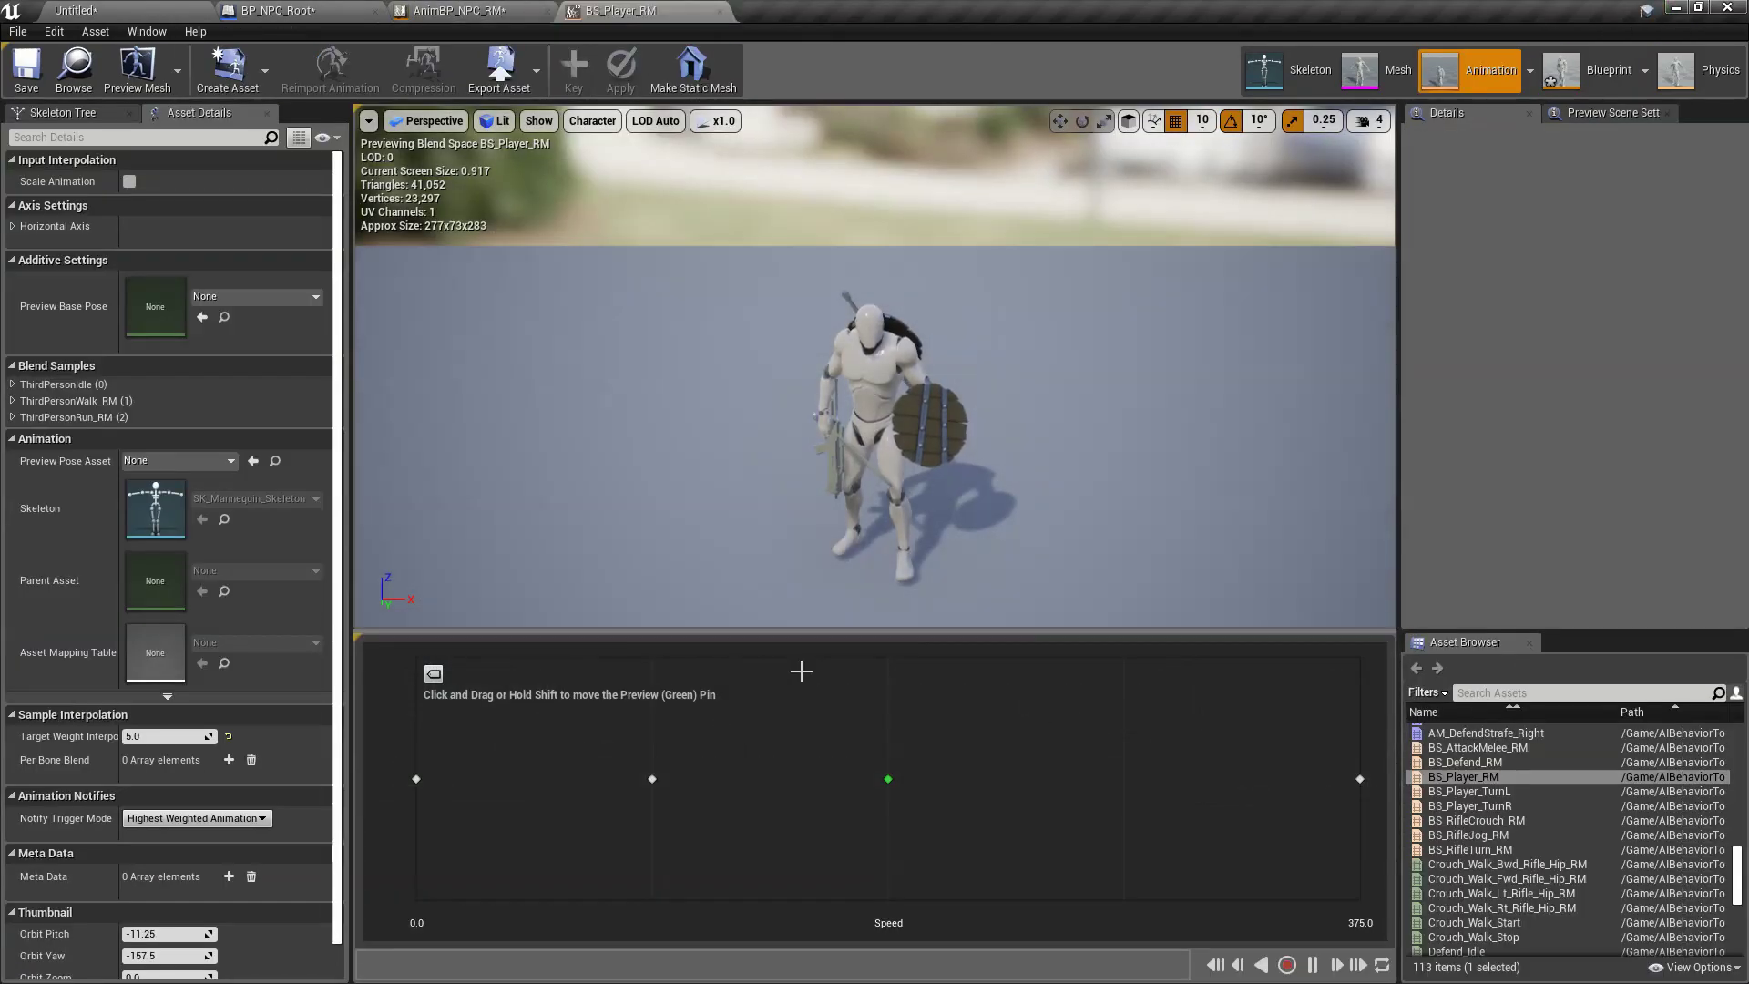
{"action": "left_click", "coordinate": [416, 779]}
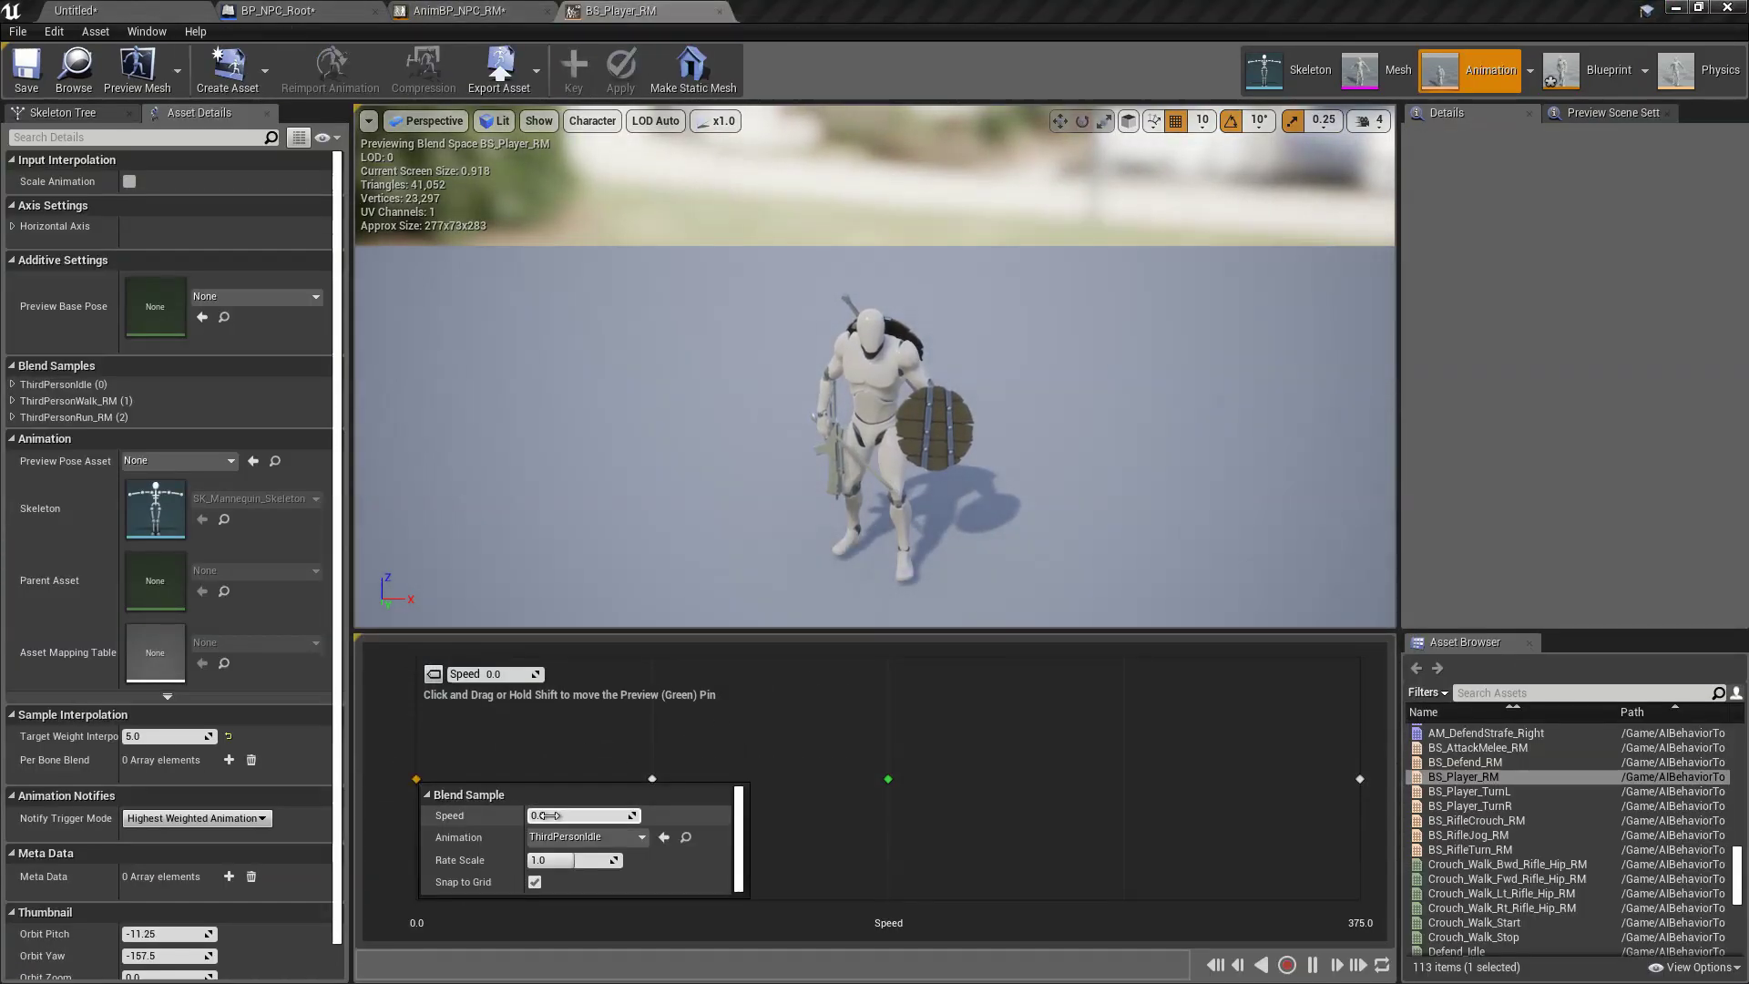
{"action": "left_click", "coordinate": [618, 835]}
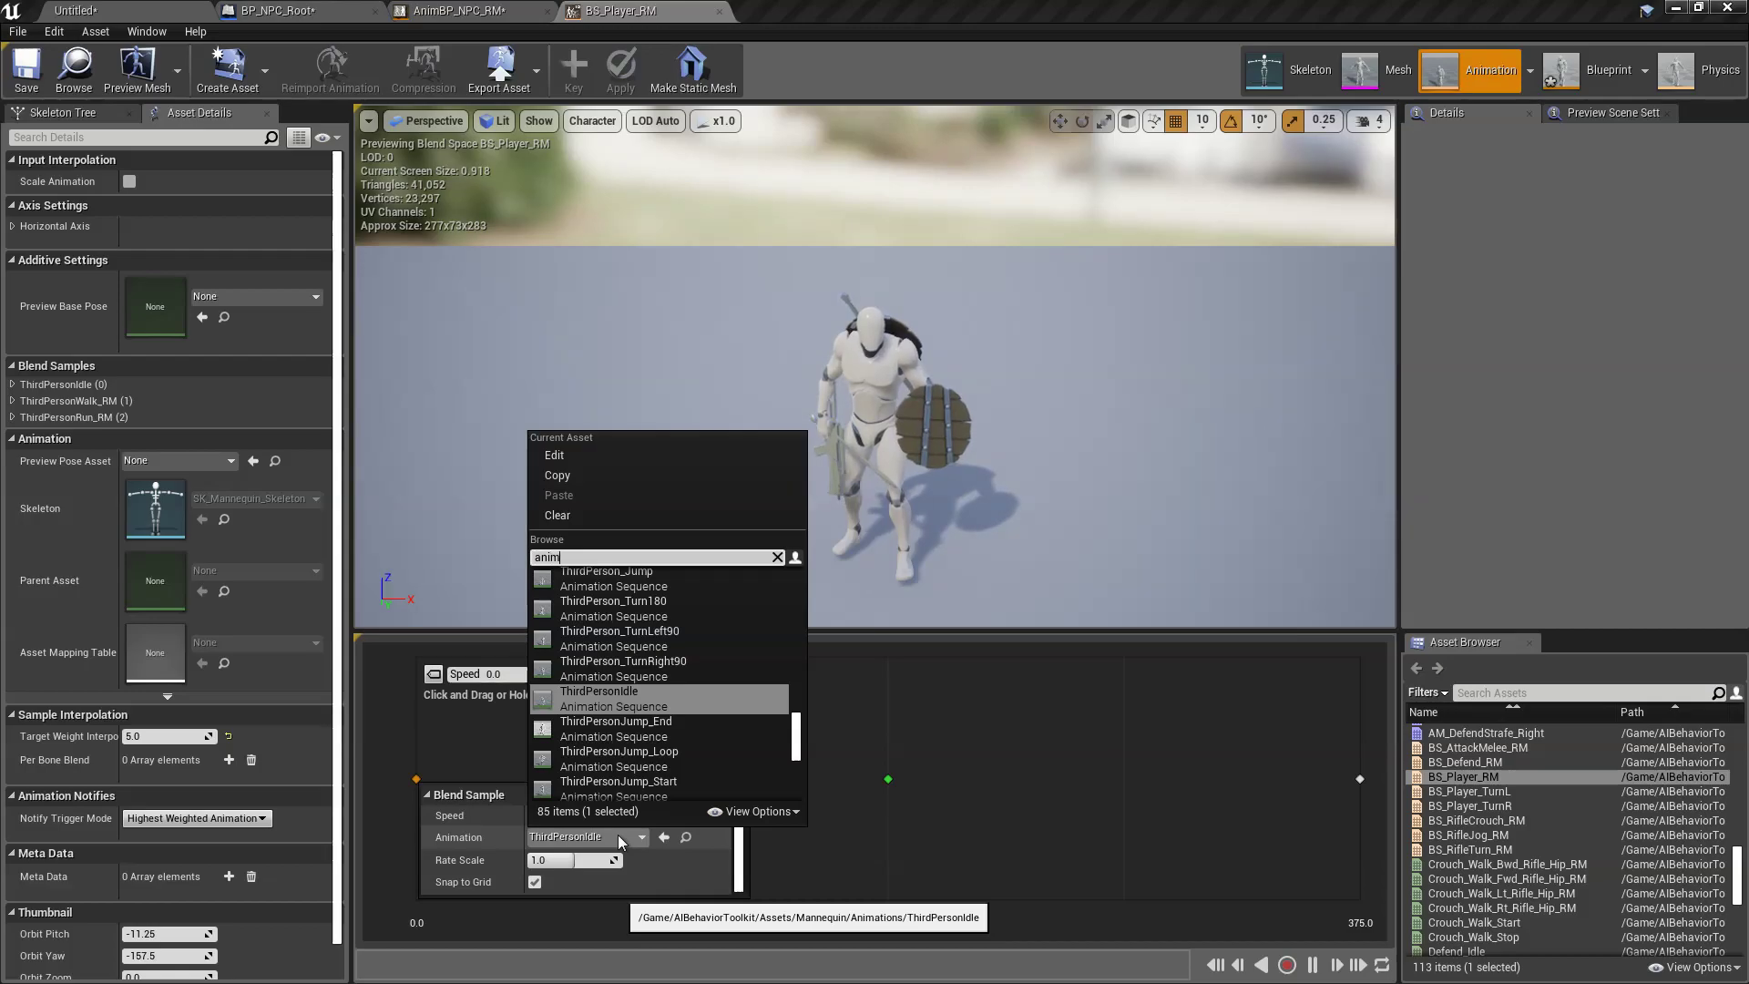
{"action": "scroll", "coordinate": [698, 674], "scroll_direction": "up", "scroll_amount": 5}
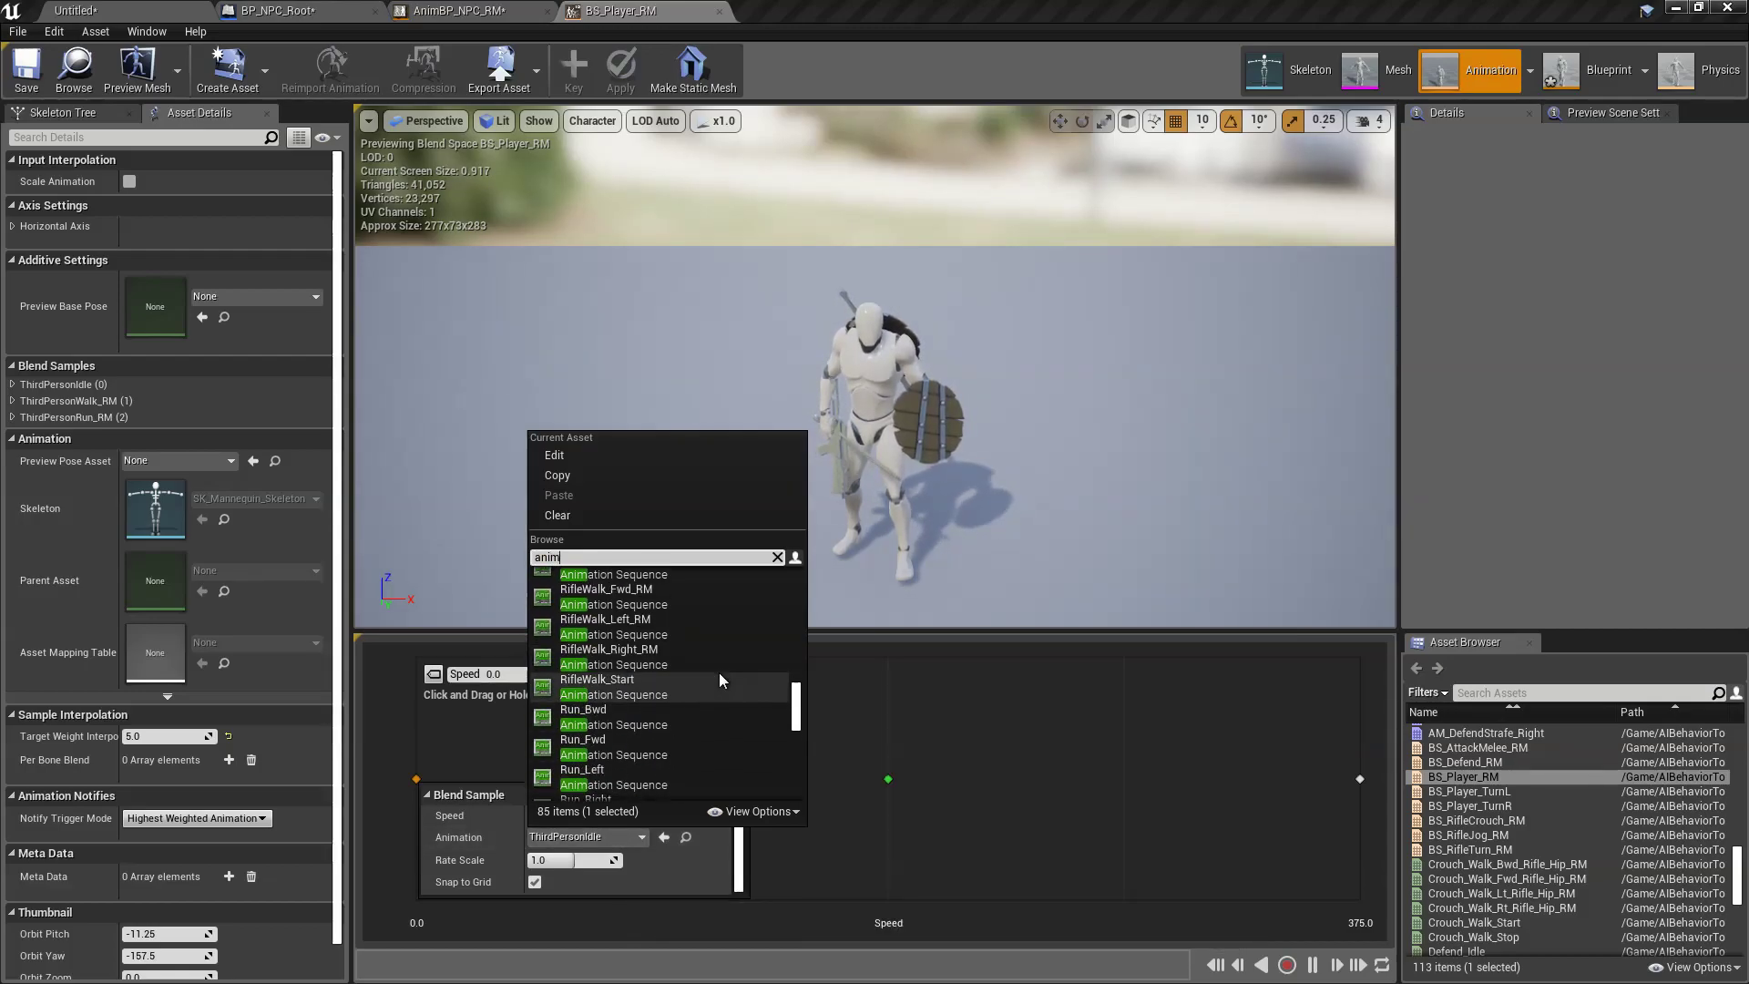
{"action": "type", "text": "_i"}
{"action": "left_click", "coordinate": [682, 605]}
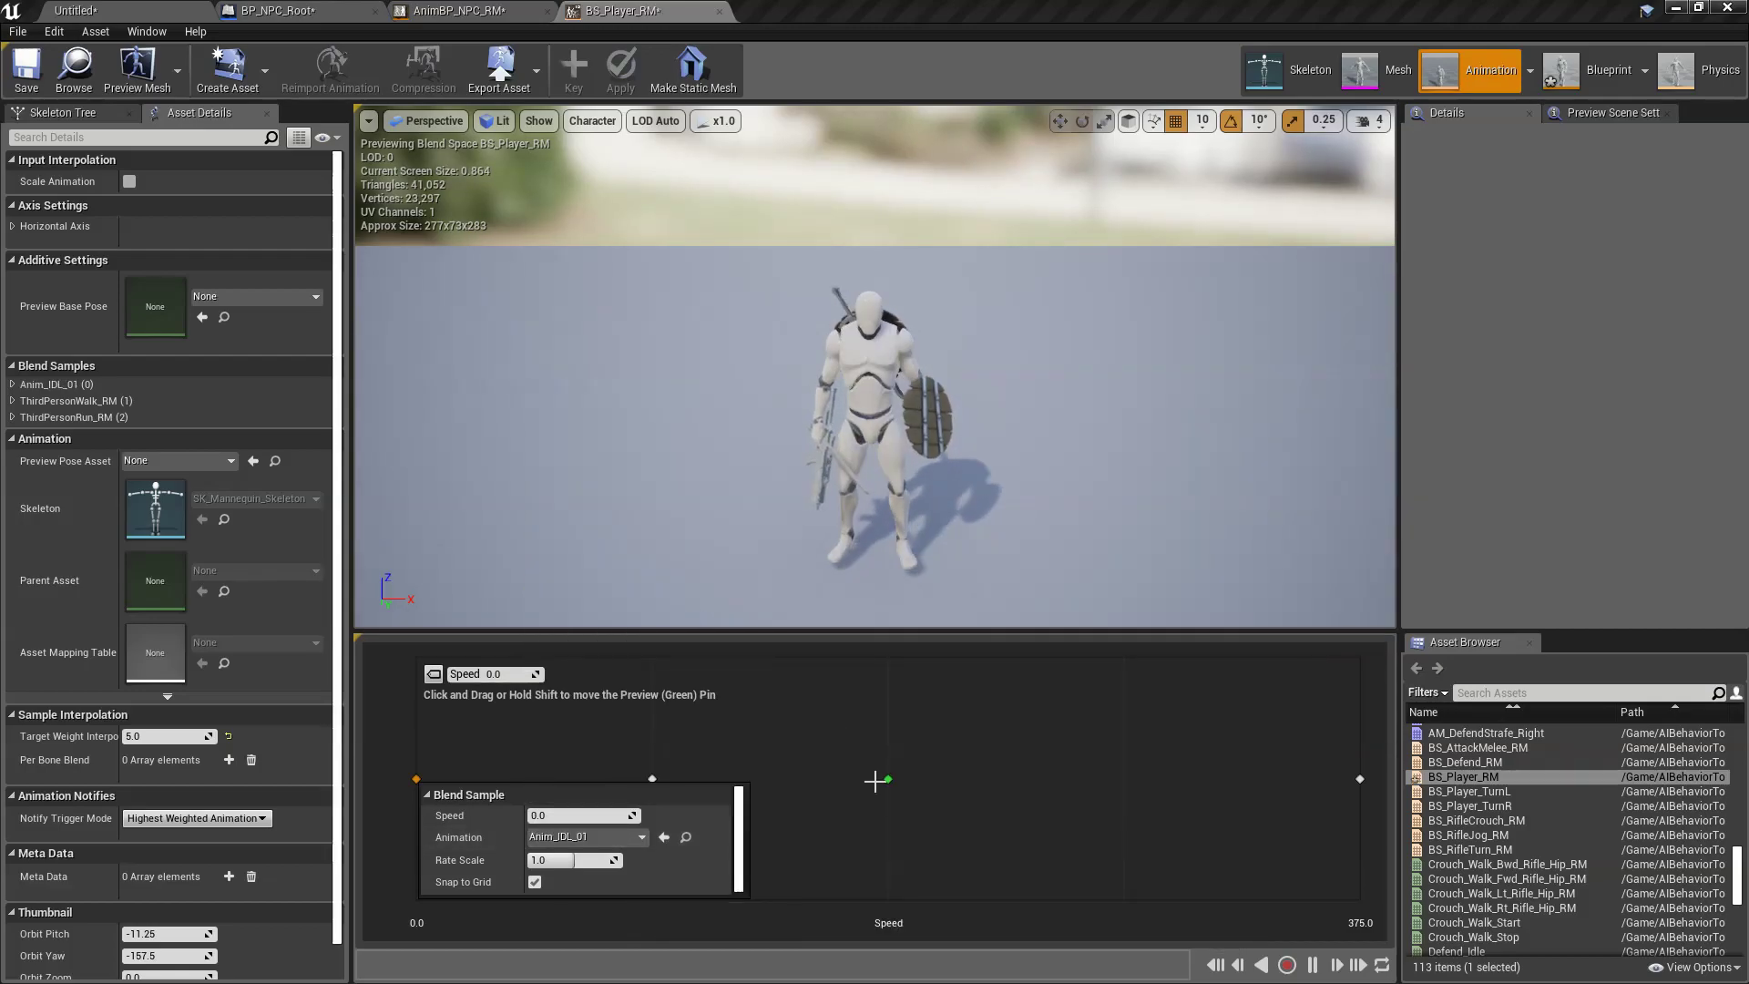
{"action": "mouse_move", "coordinate": [651, 779]}
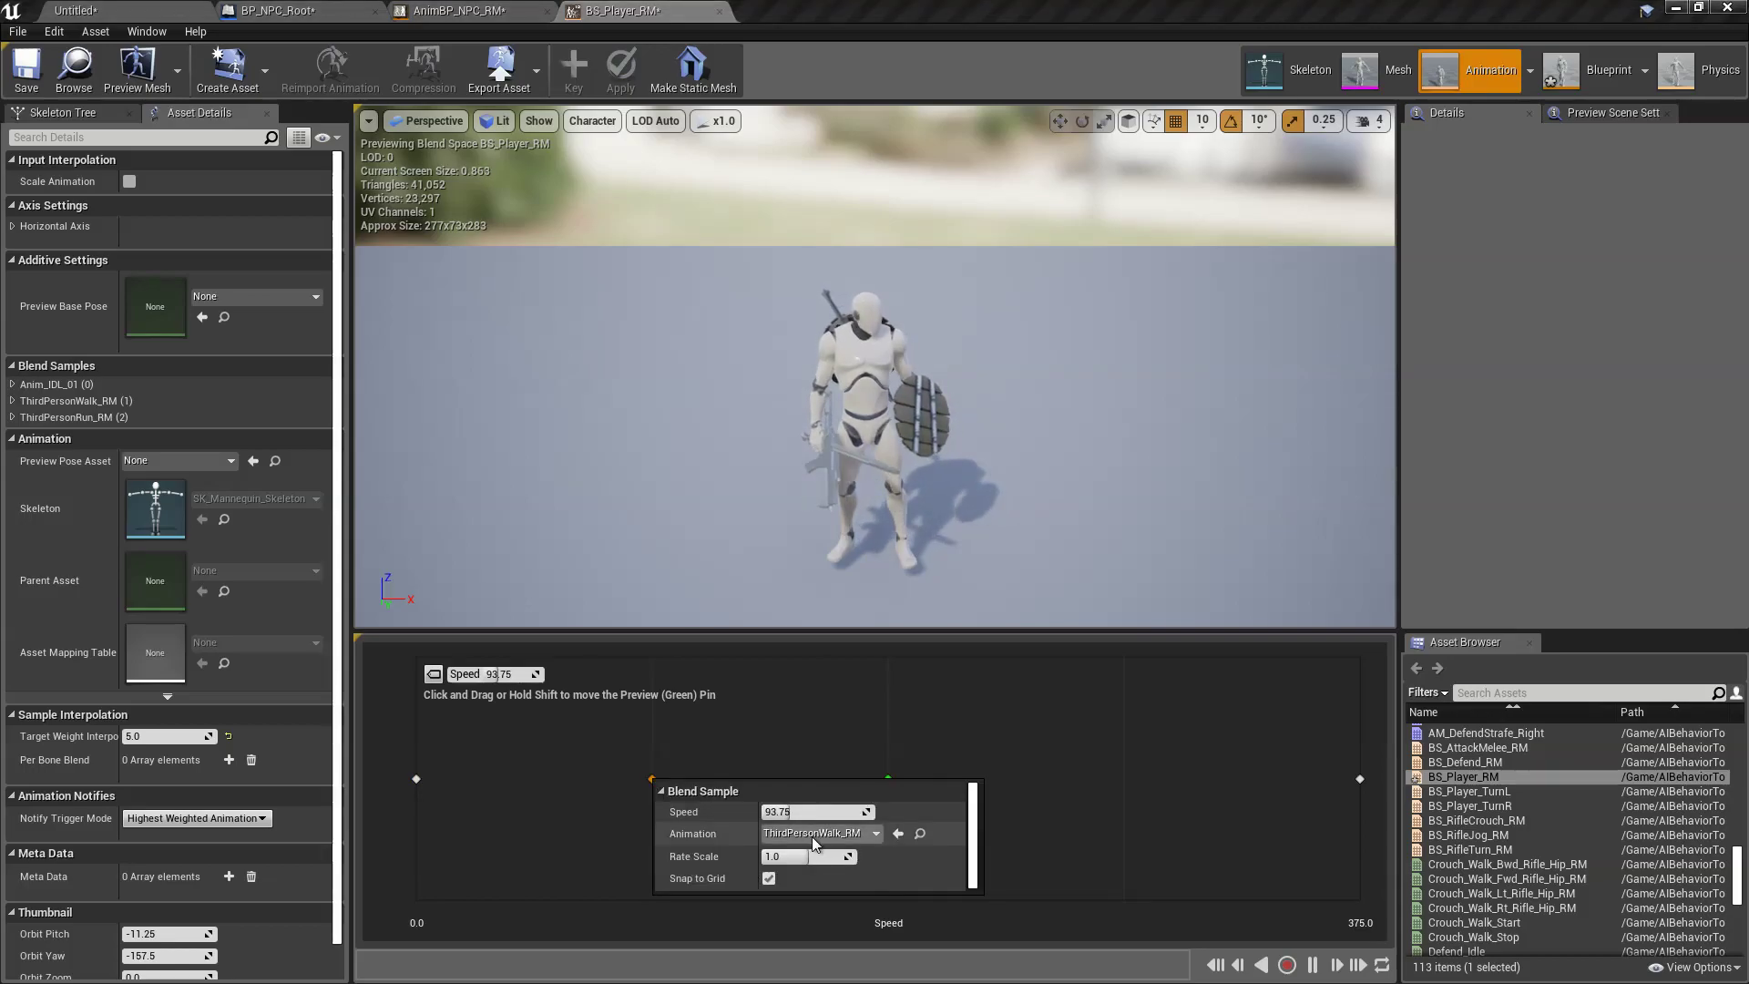
{"action": "left_click", "coordinate": [812, 837]}
{"action": "type", "text": "an"}
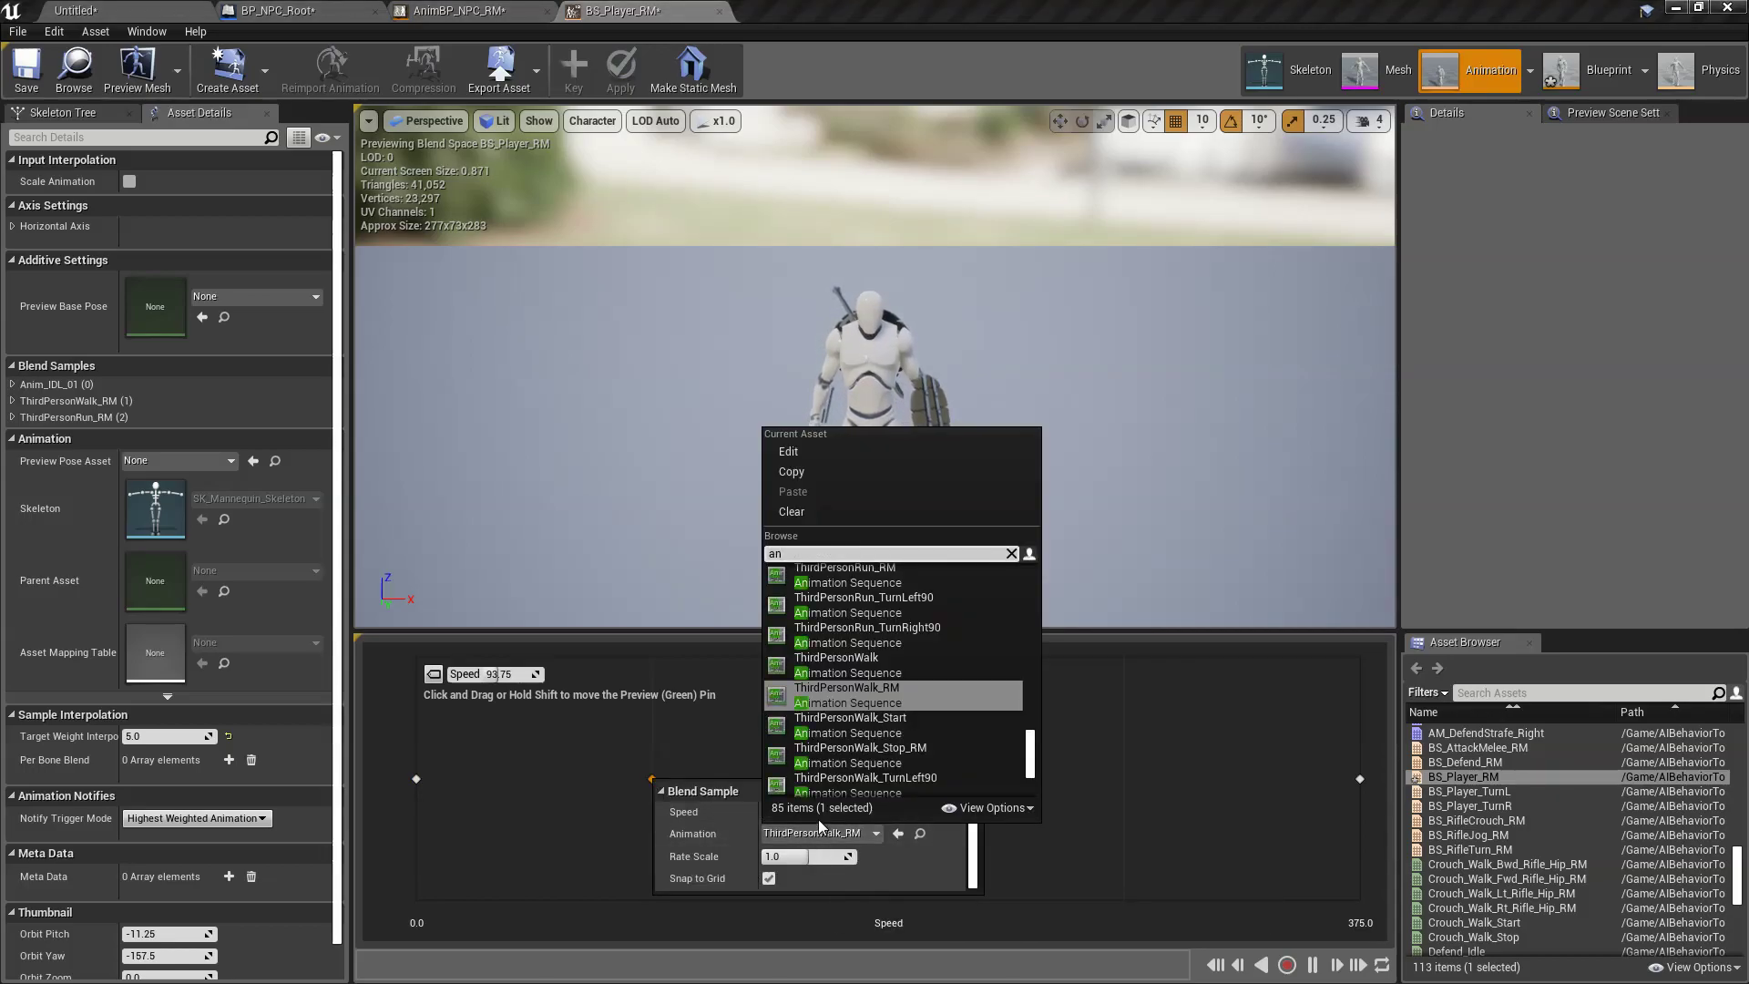
{"action": "type", "text": "im_w"}
{"action": "left_click", "coordinate": [904, 572]}
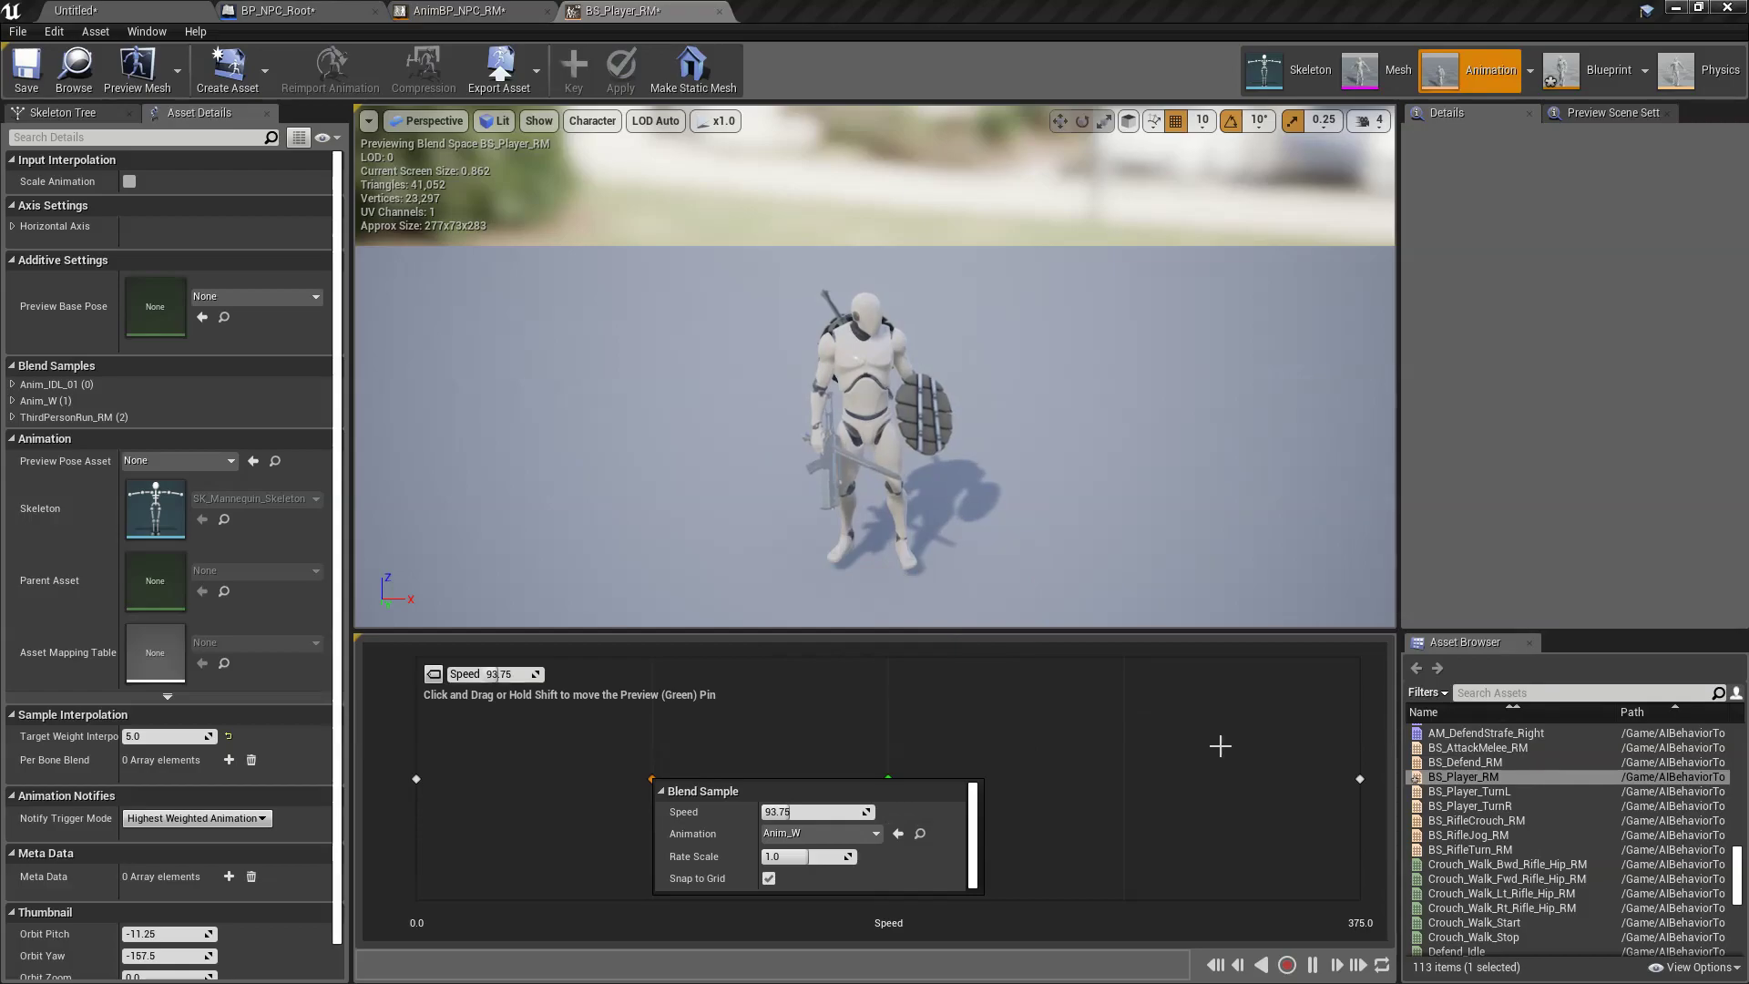
{"action": "left_click", "coordinate": [1362, 782]}
{"action": "left_click", "coordinate": [1531, 839]}
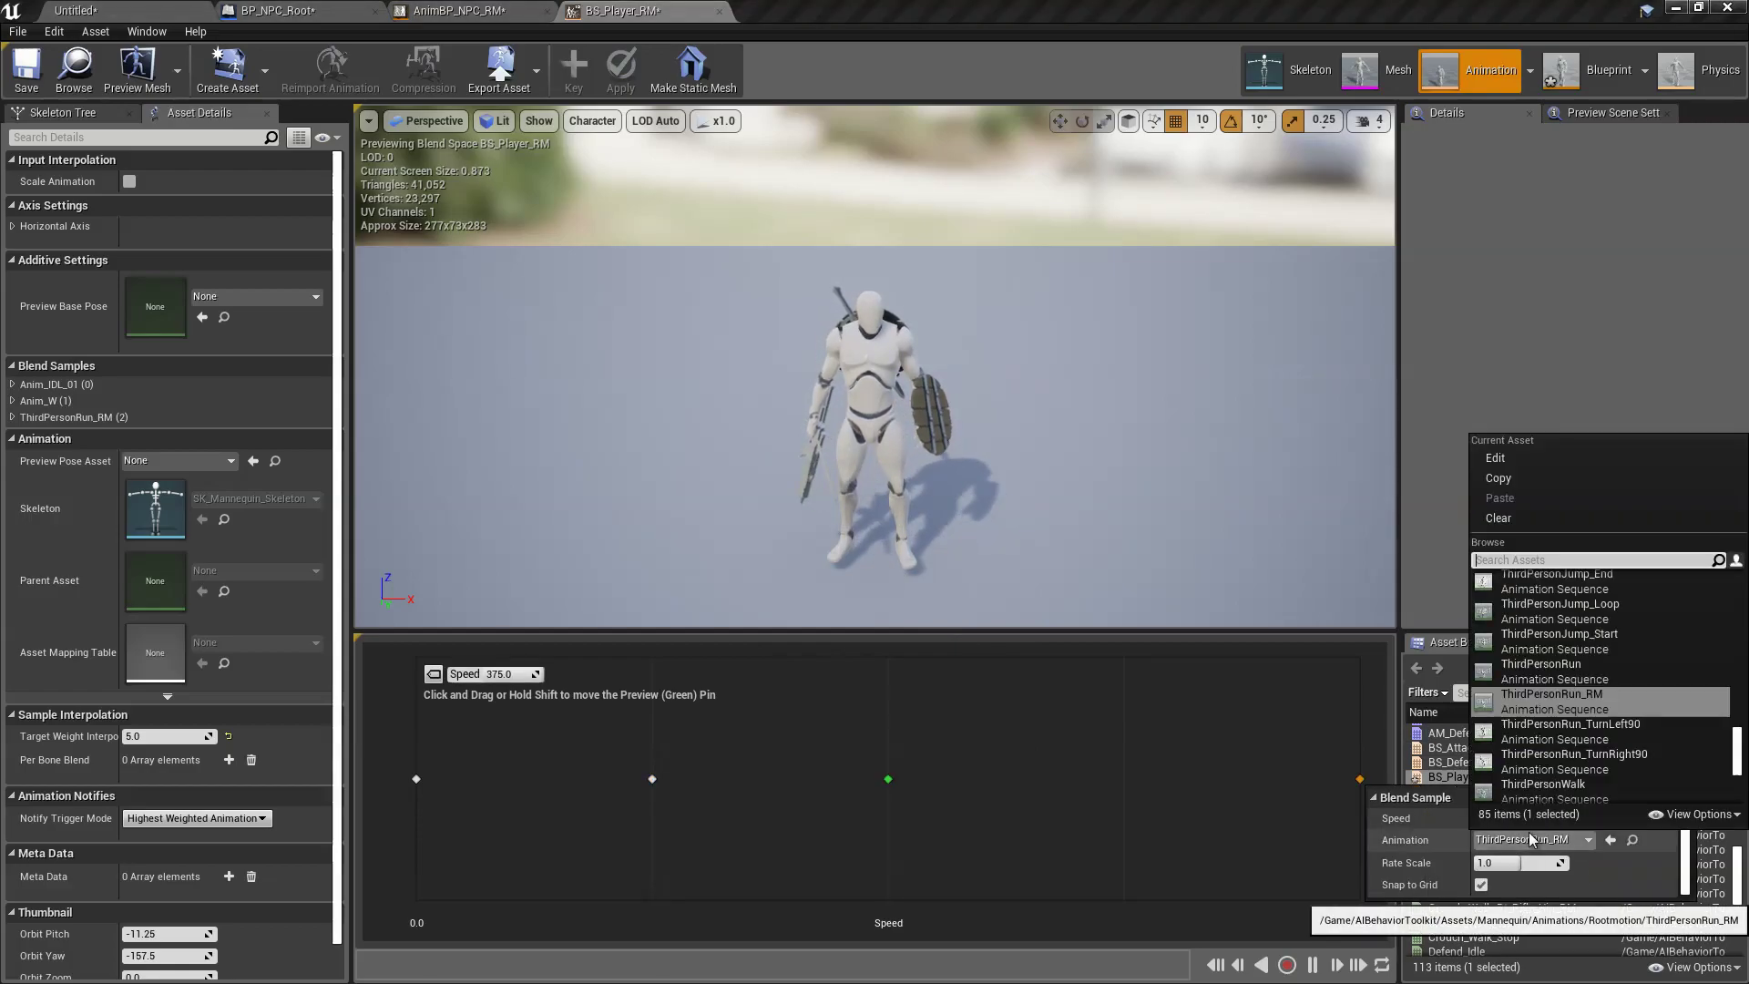
{"action": "type", "text": "anim_r"}
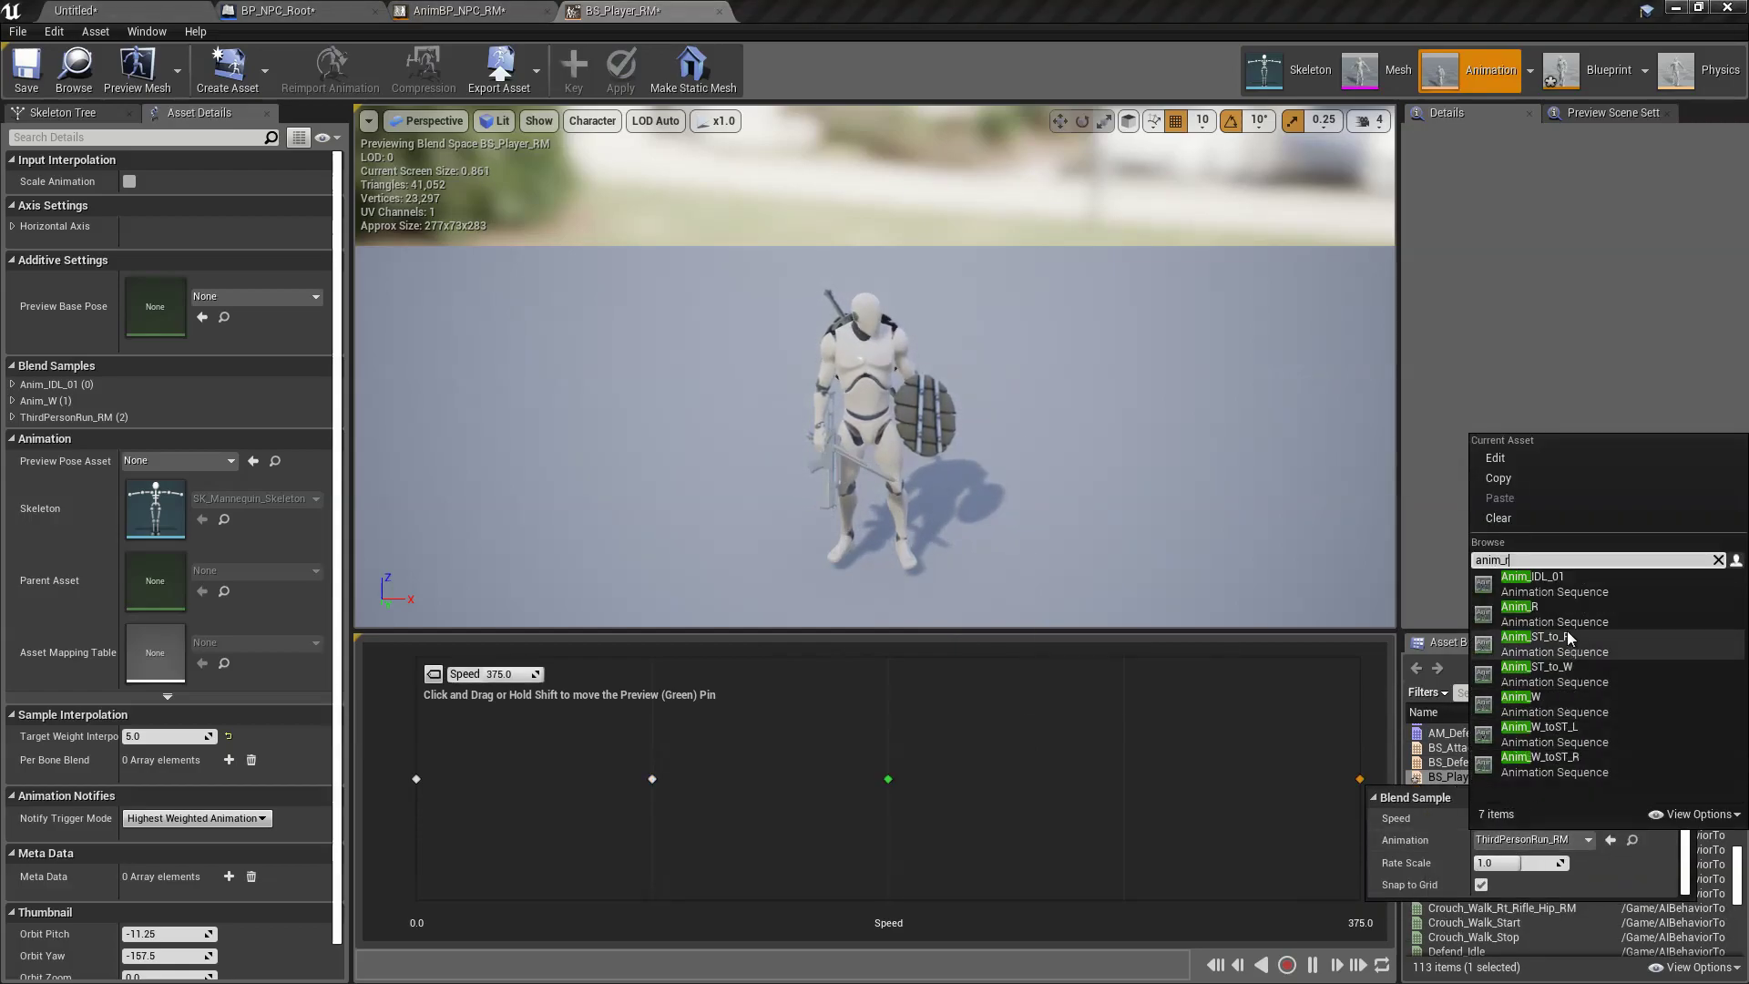
{"action": "left_click", "coordinate": [1561, 585]}
{"action": "left_click", "coordinate": [916, 837]}
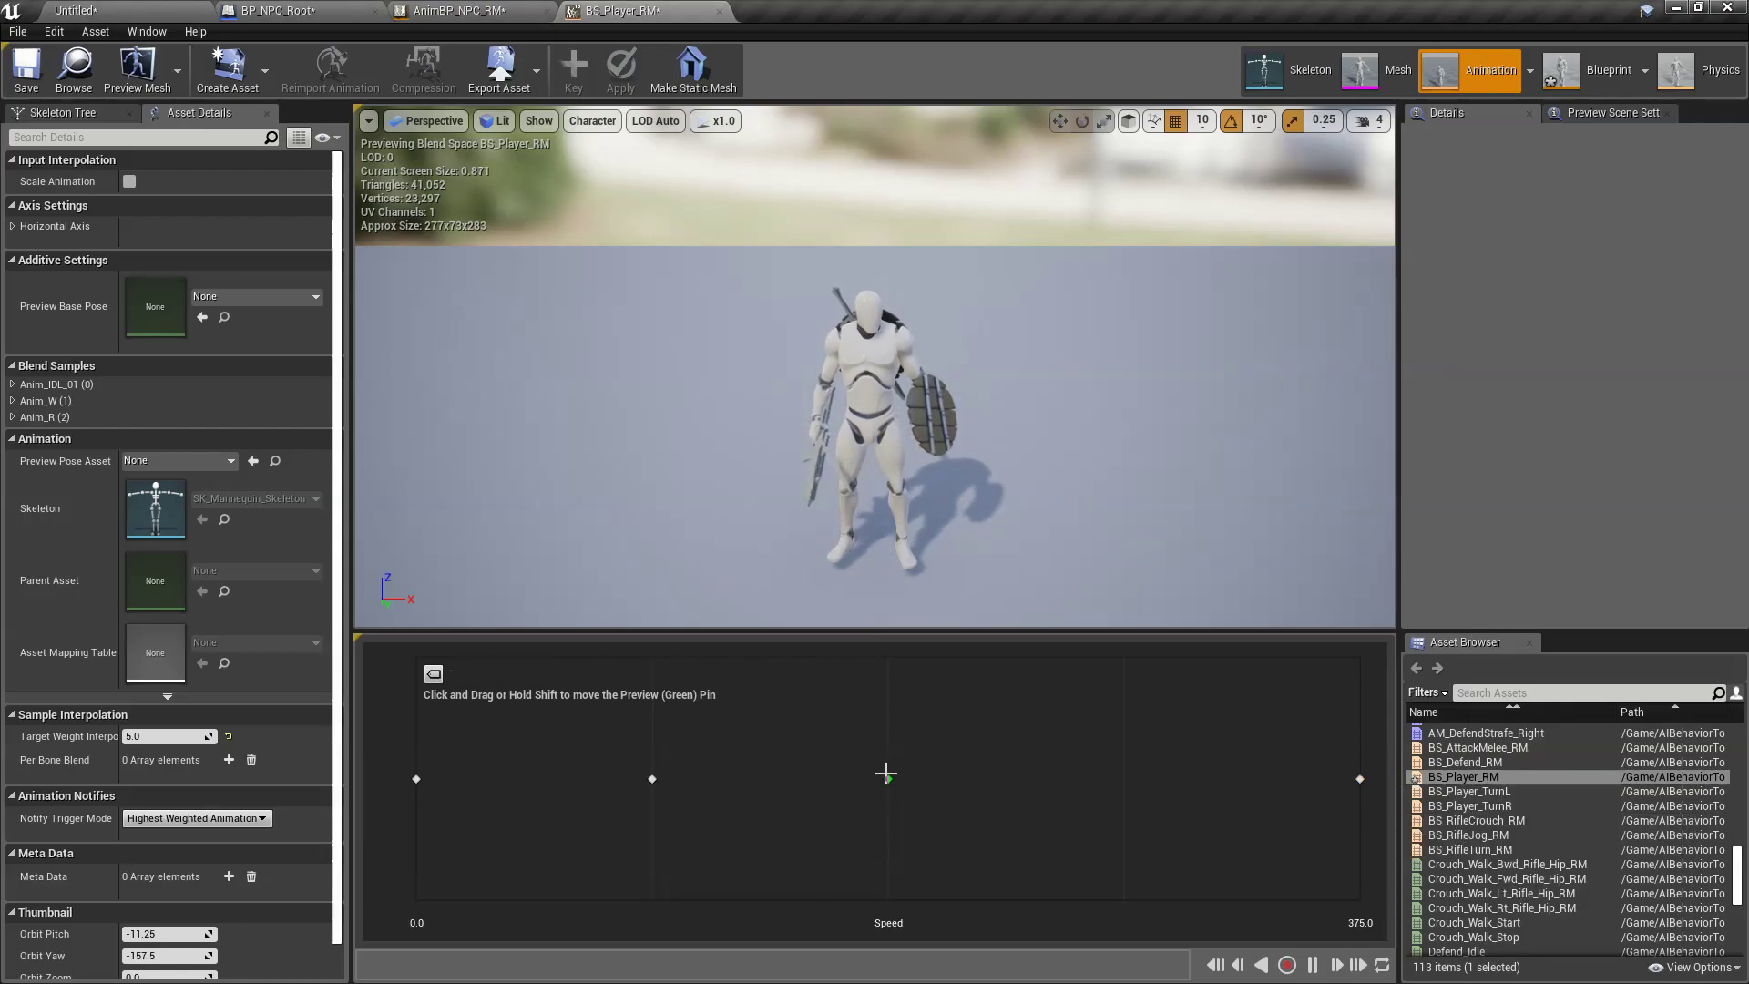
{"action": "mouse_move", "coordinate": [885, 774]}
{"action": "left_mouse_down"}
{"action": "mouse_move", "coordinate": [902, 792]}
{"action": "mouse_move", "coordinate": [411, 813]}
{"action": "mouse_move", "coordinate": [888, 834]}
{"action": "mouse_move", "coordinate": [1187, 870]}
{"action": "left_mouse_up"}
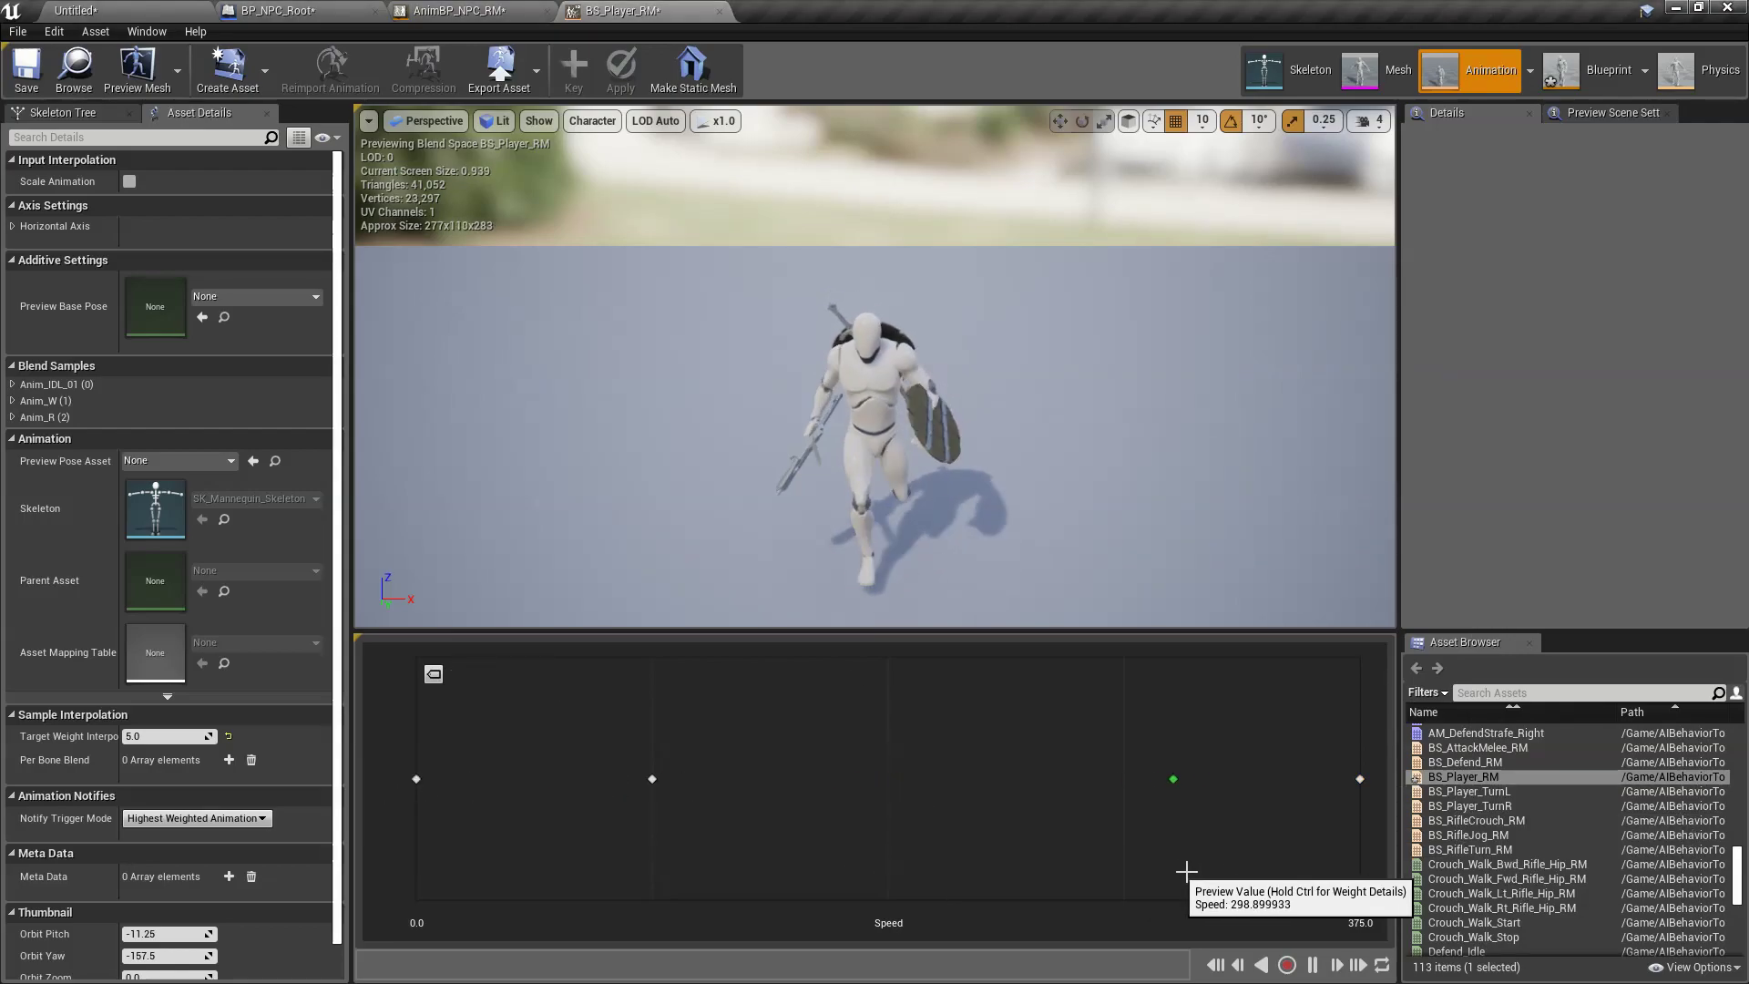
Step: Open Anim_R from the Content folder, then compile AnimBP_NPC_RM
{"action": "left_click", "coordinate": [76, 9]}
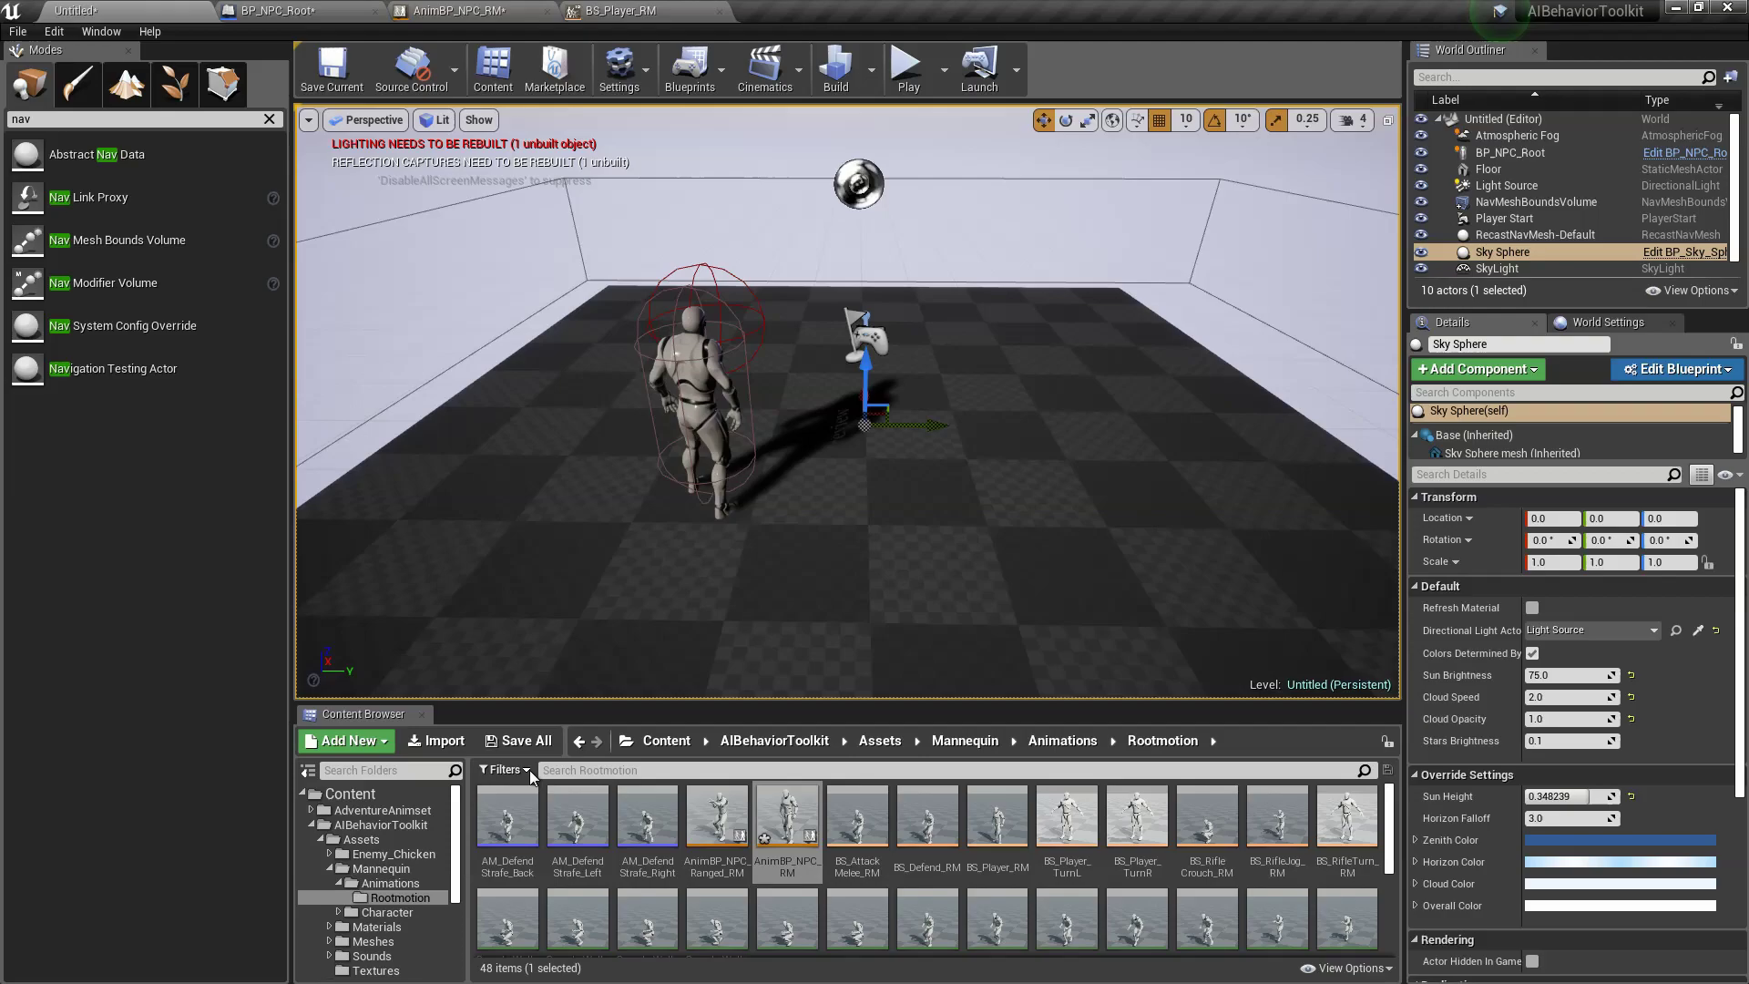
{"action": "left_click", "coordinate": [351, 794]}
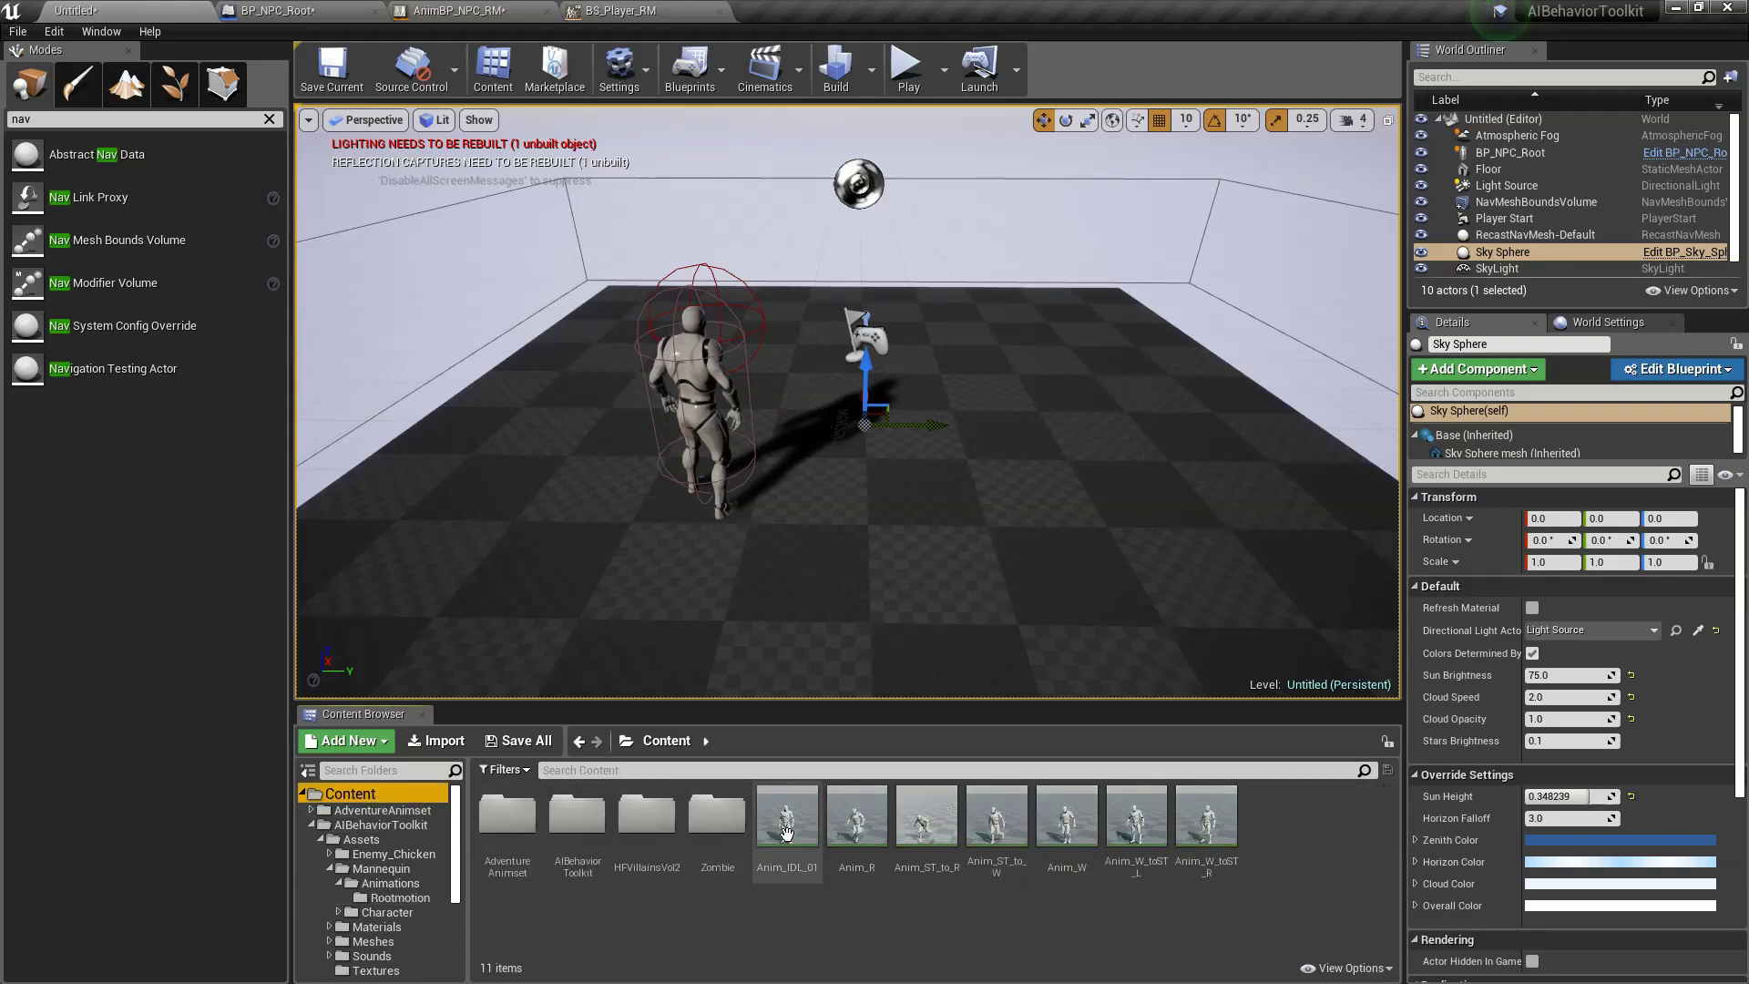
{"action": "double_click", "coordinate": [857, 827]}
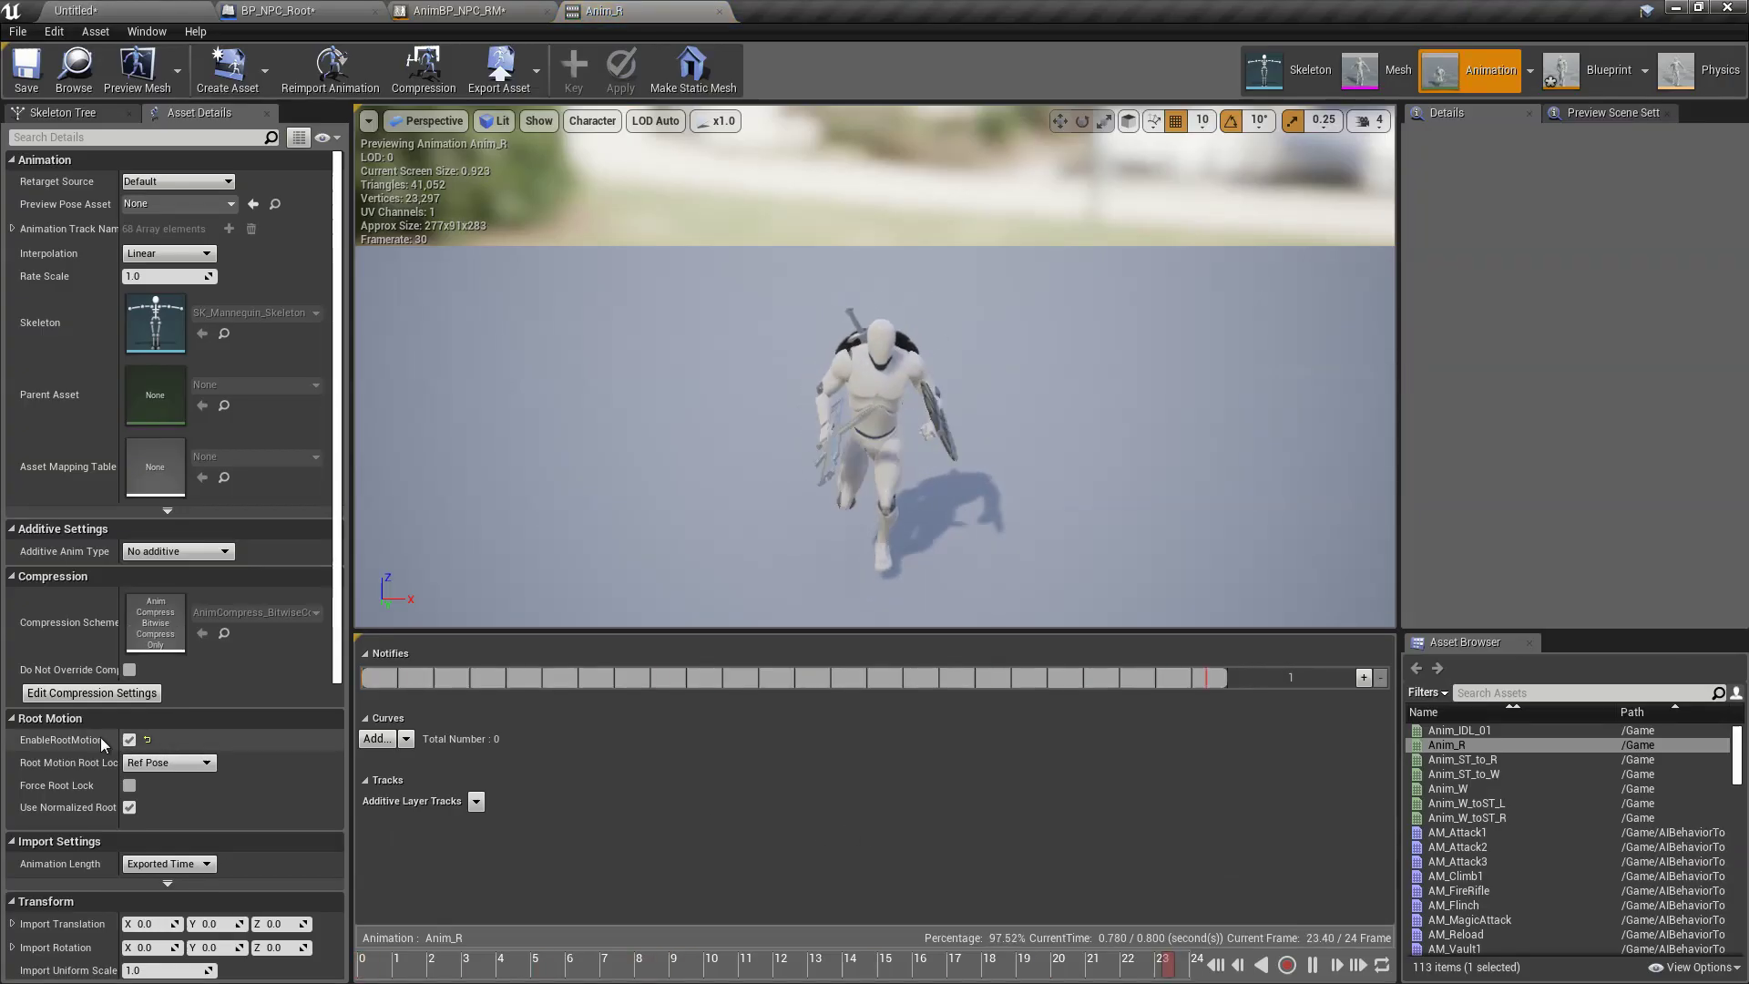
{"action": "left_click", "coordinate": [76, 10]}
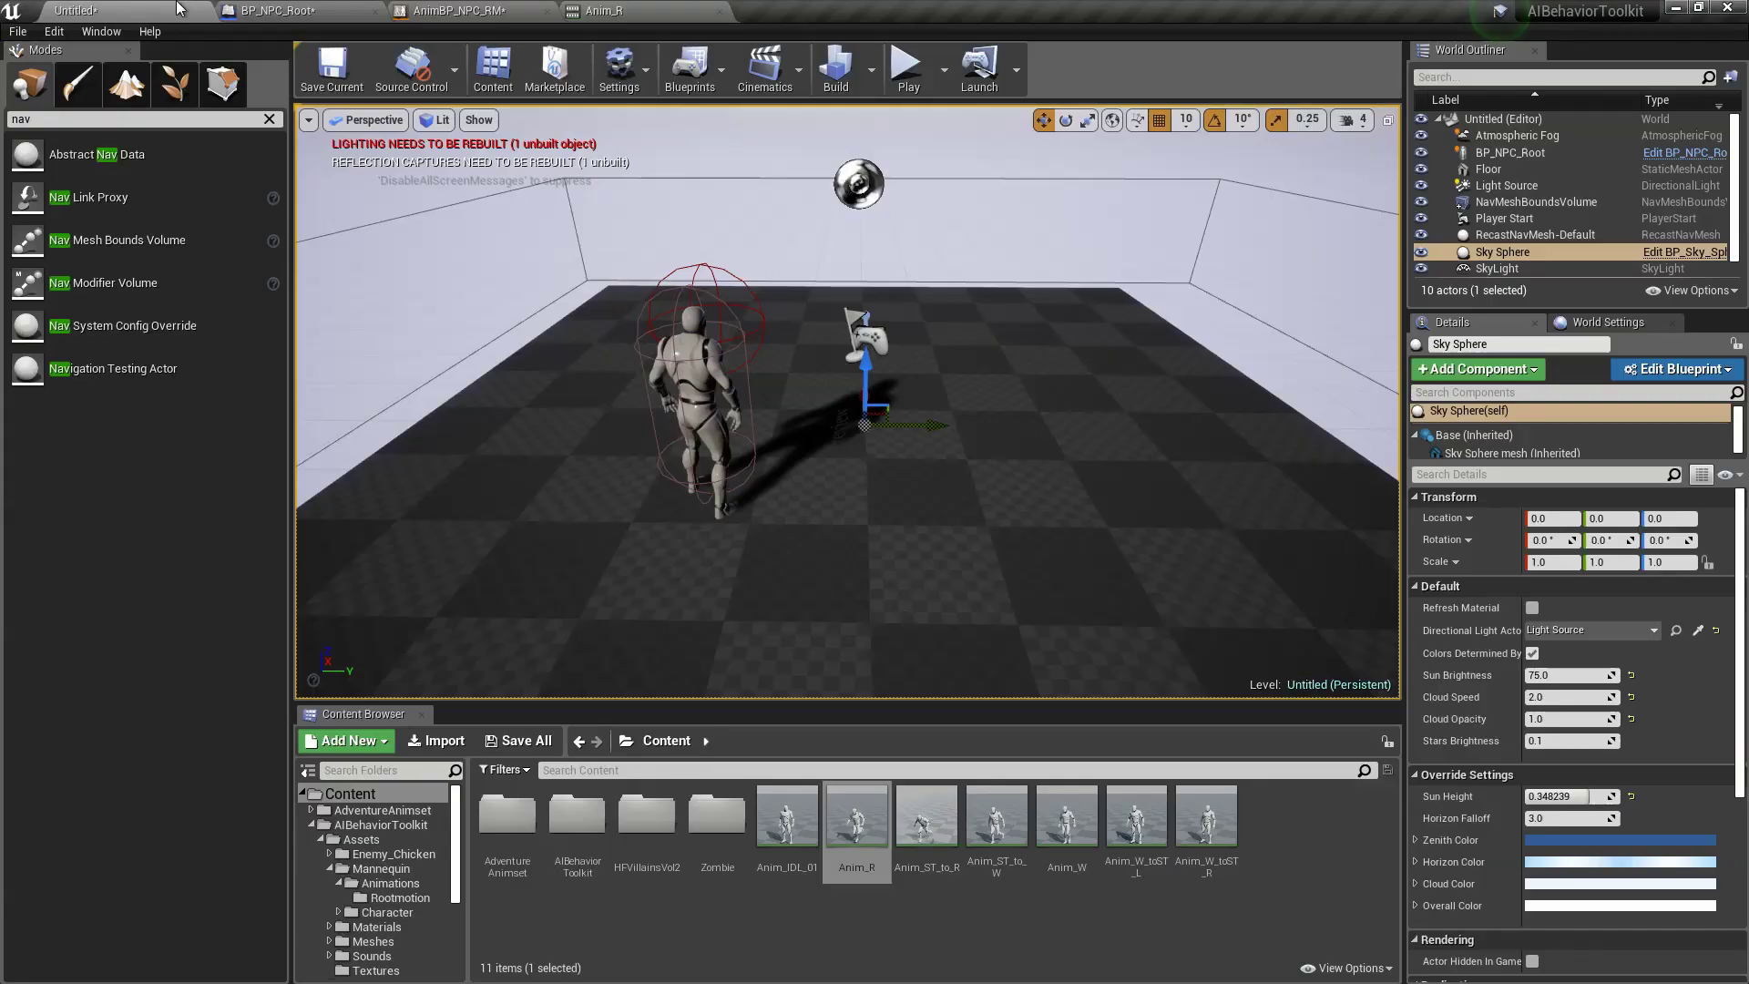
{"action": "left_click", "coordinate": [452, 9]}
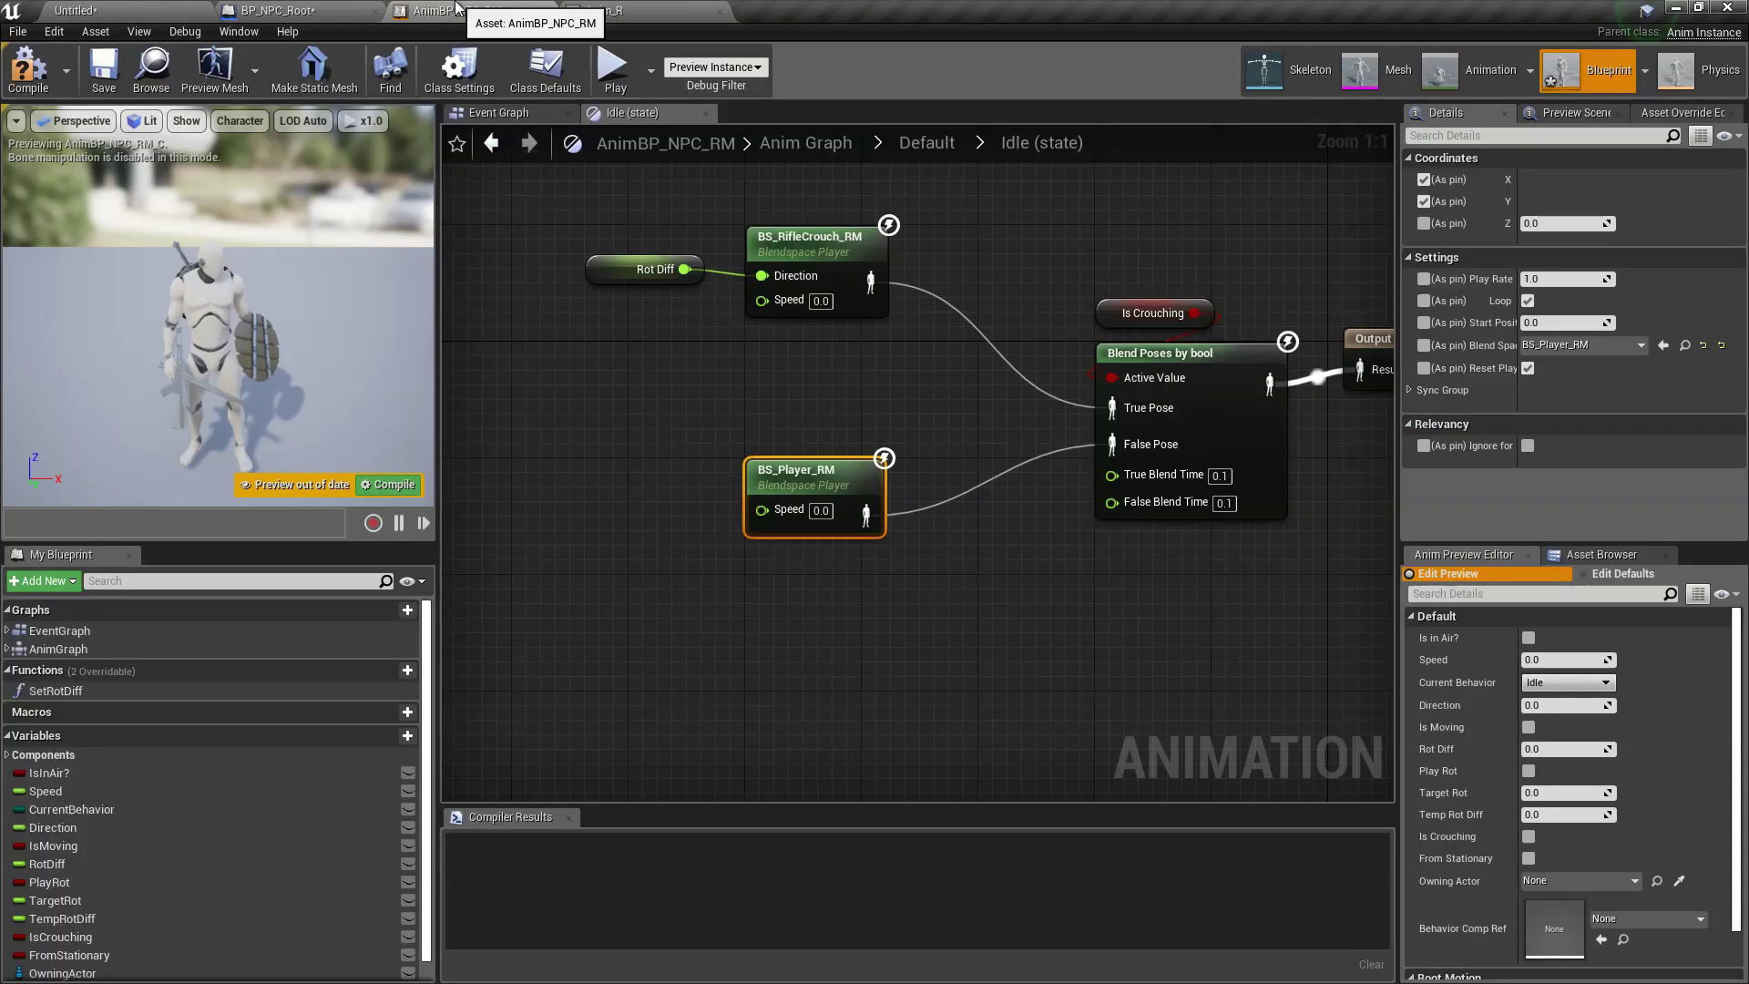
{"action": "left_click", "coordinate": [27, 68]}
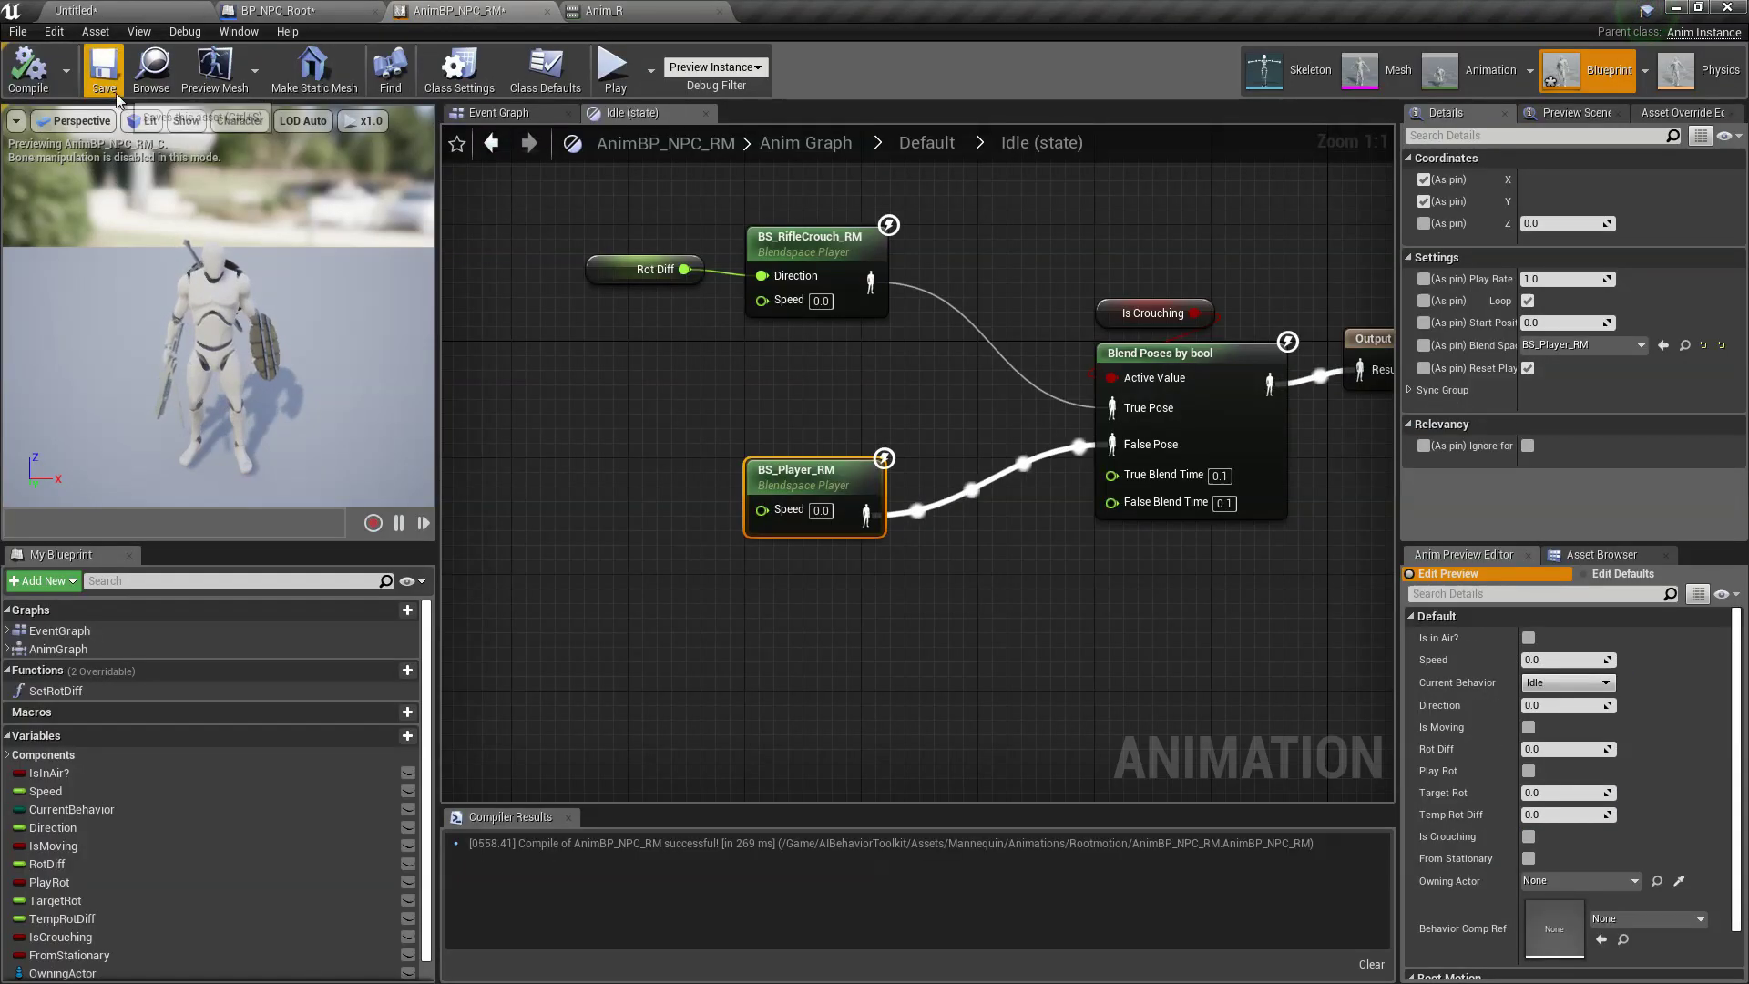
Step: In the Start state, replace ThirdPersonWalk_Start with Anim_ST_to_W and compile
{"action": "left_click", "coordinate": [927, 142]}
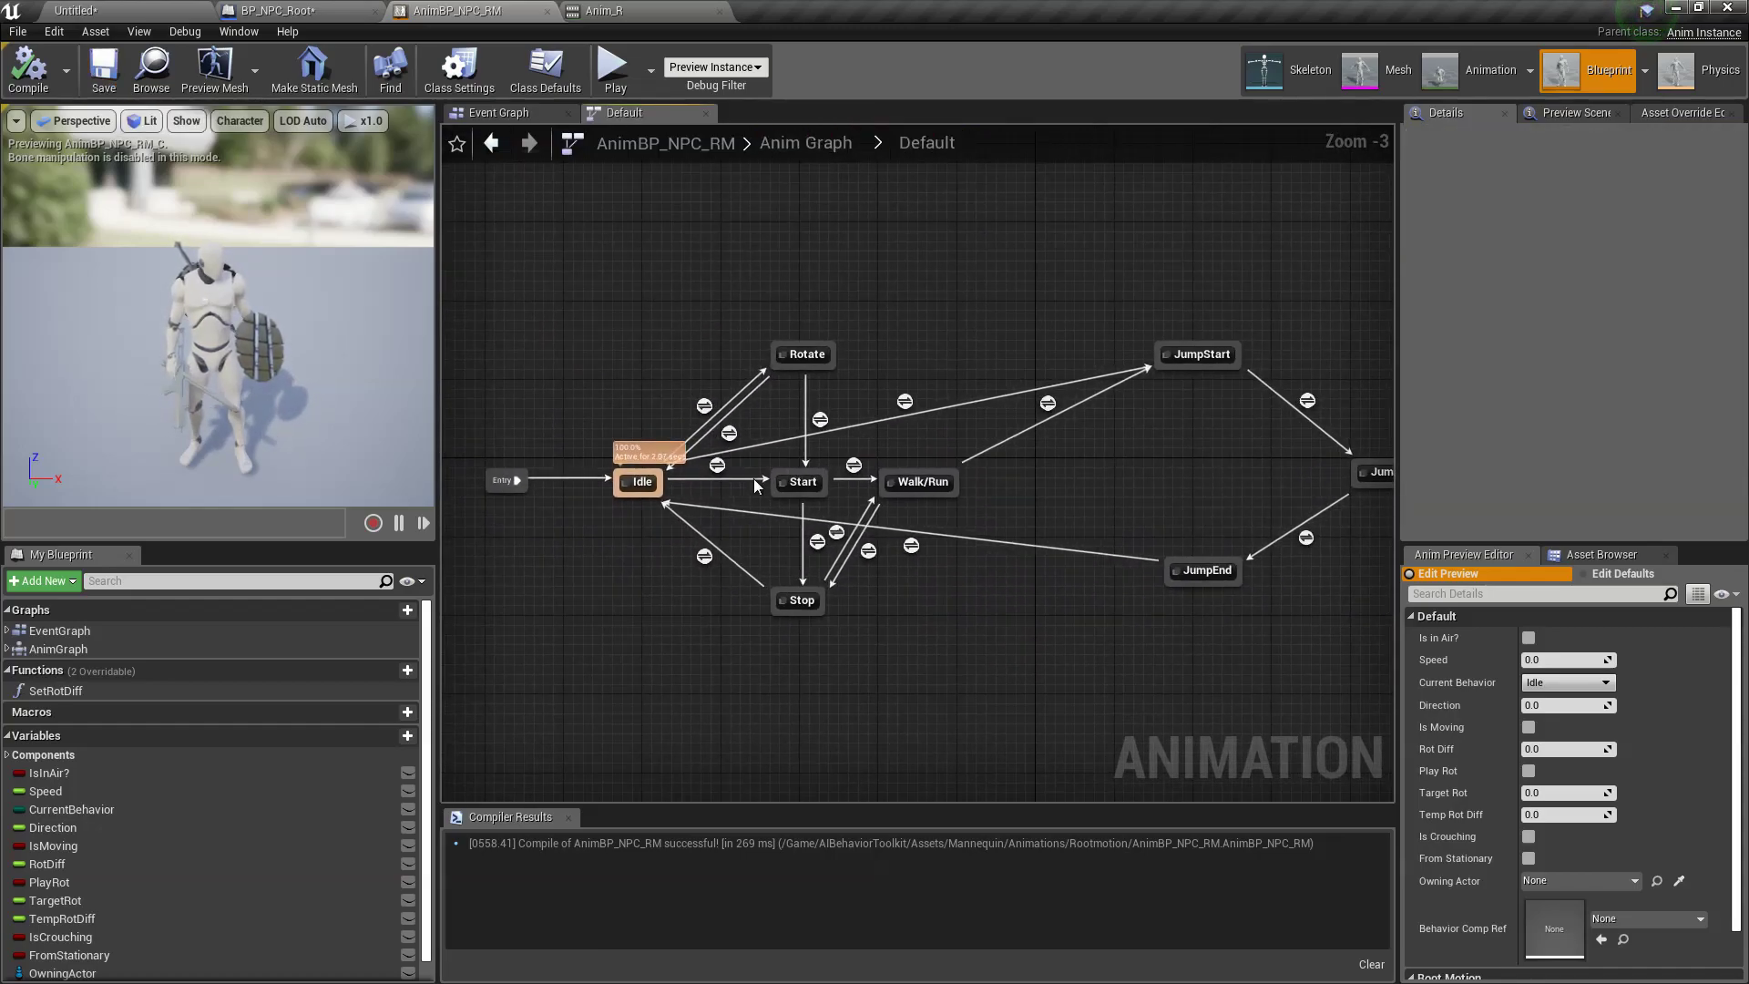
{"action": "scroll", "coordinate": [718, 548], "scroll_direction": "up", "scroll_amount": 2}
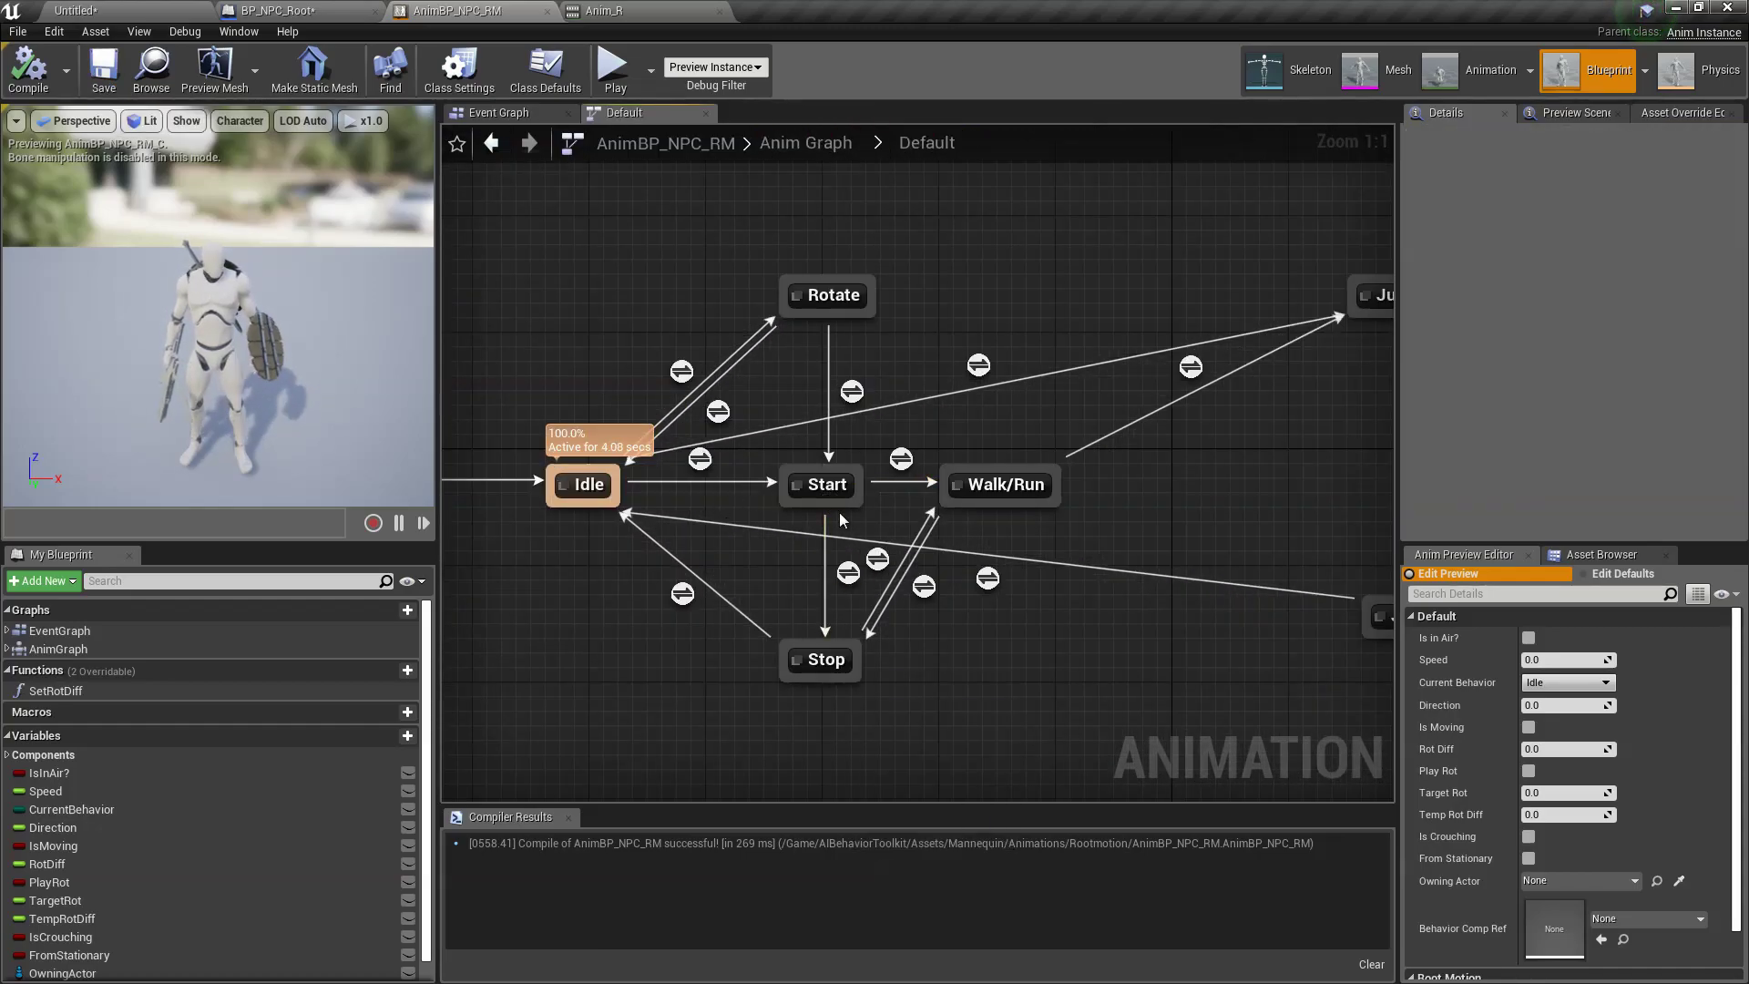
{"action": "double_click", "coordinate": [828, 484]}
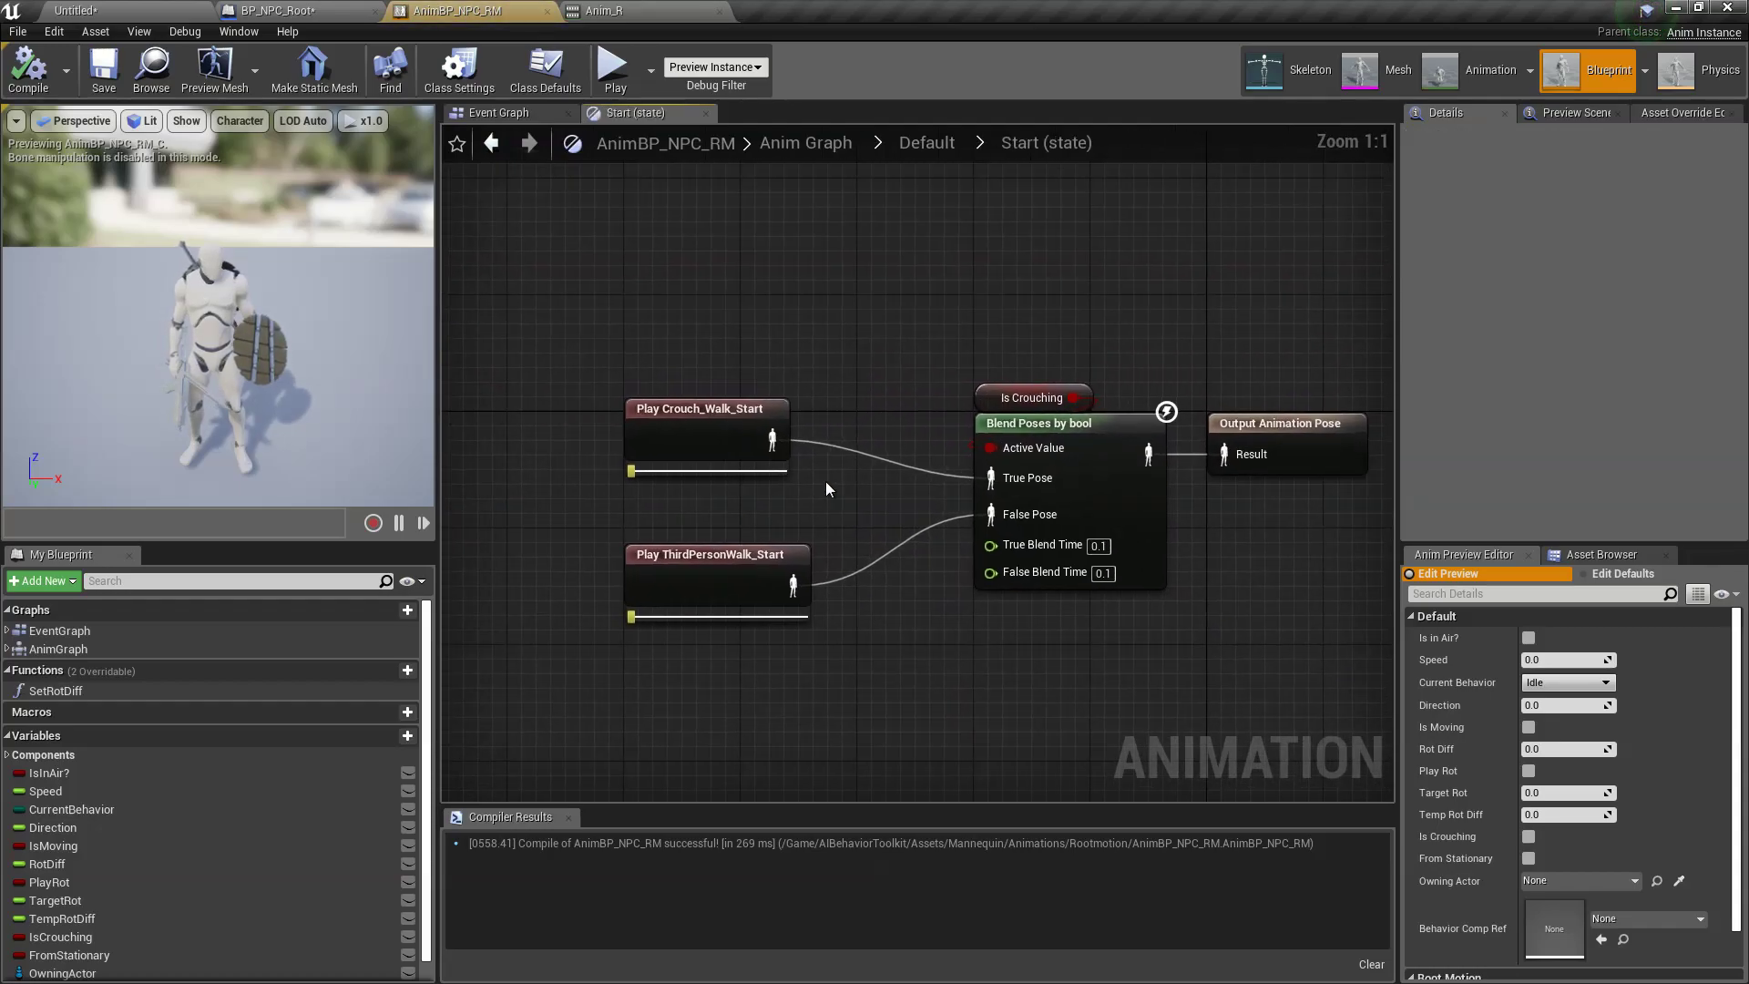
{"action": "scroll", "coordinate": [821, 465], "scroll_direction": "up", "scroll_amount": 2}
{"action": "left_click", "coordinate": [757, 567]}
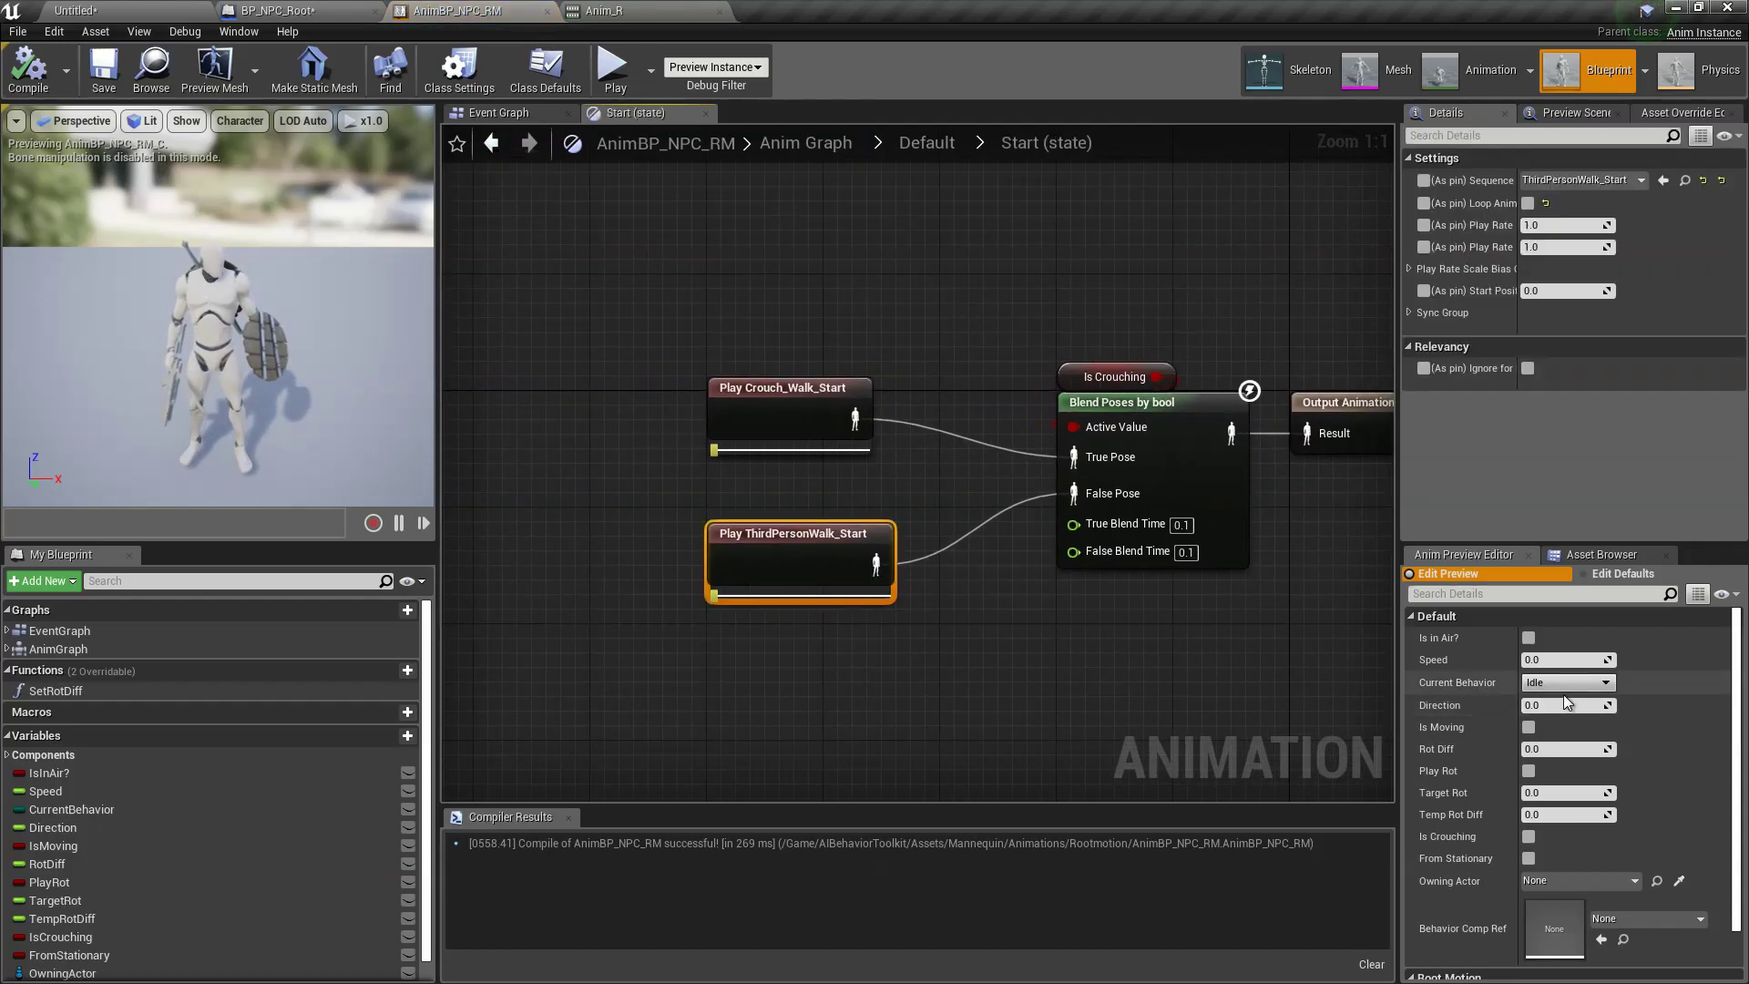
{"action": "left_click", "coordinate": [1620, 182]}
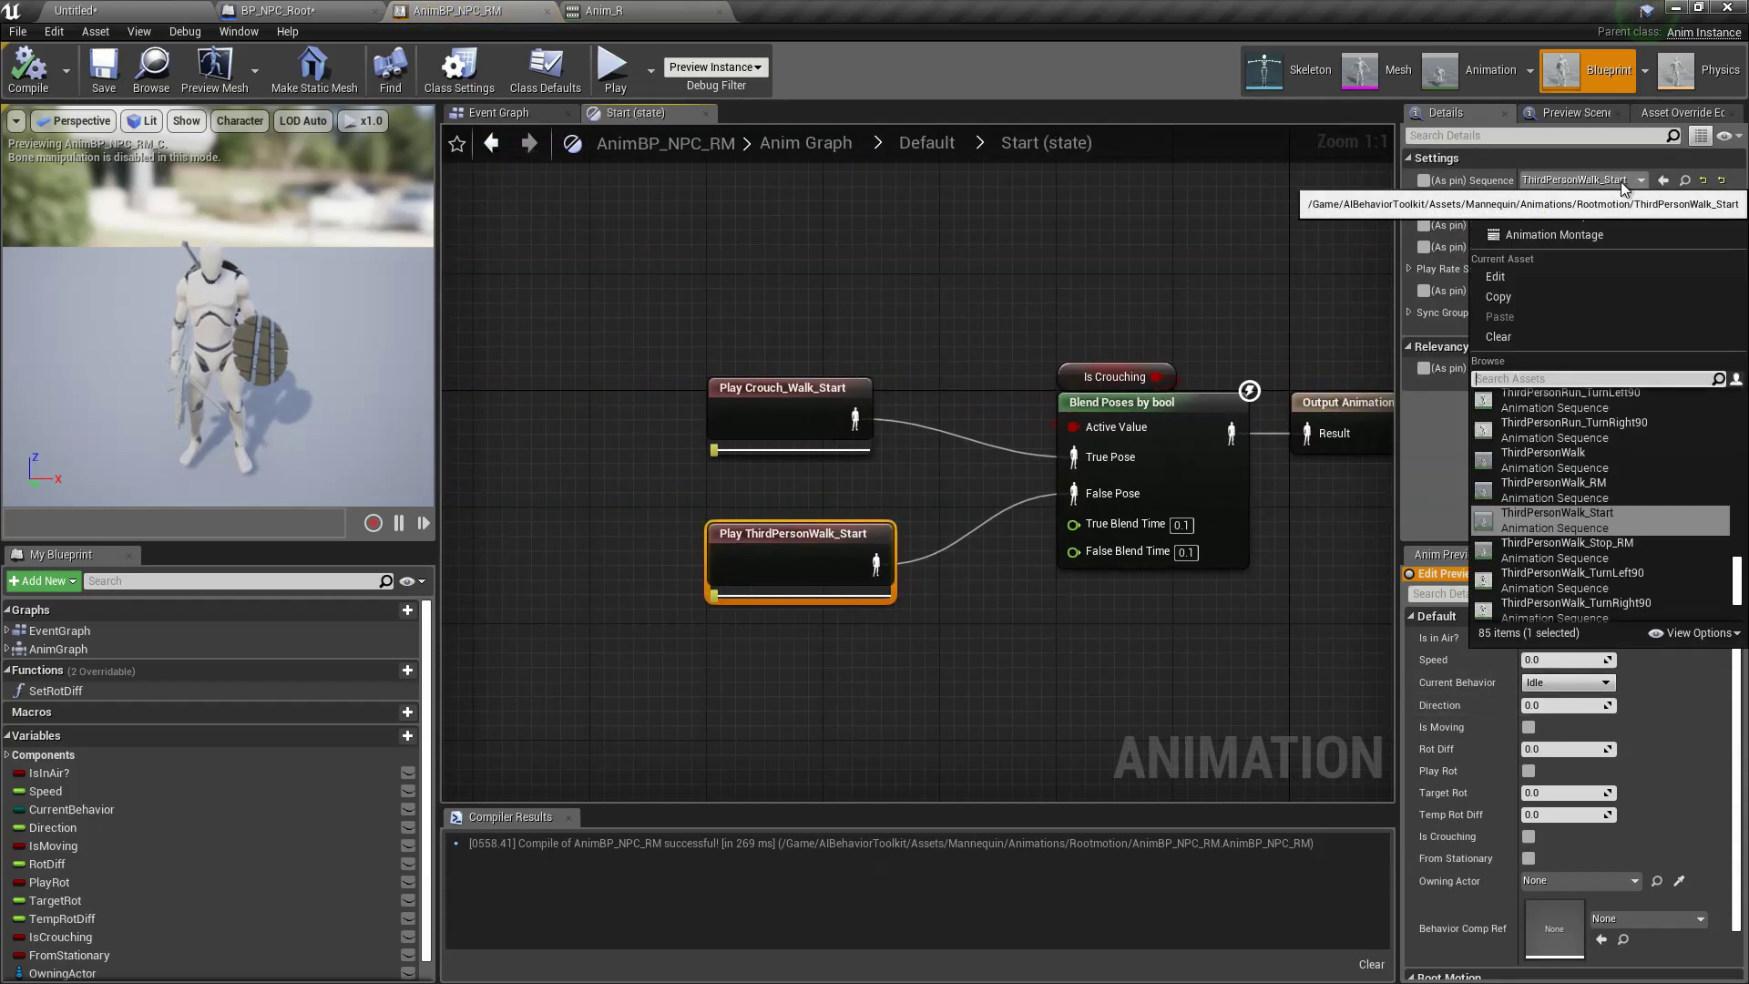
{"action": "type", "text": "anim_"}
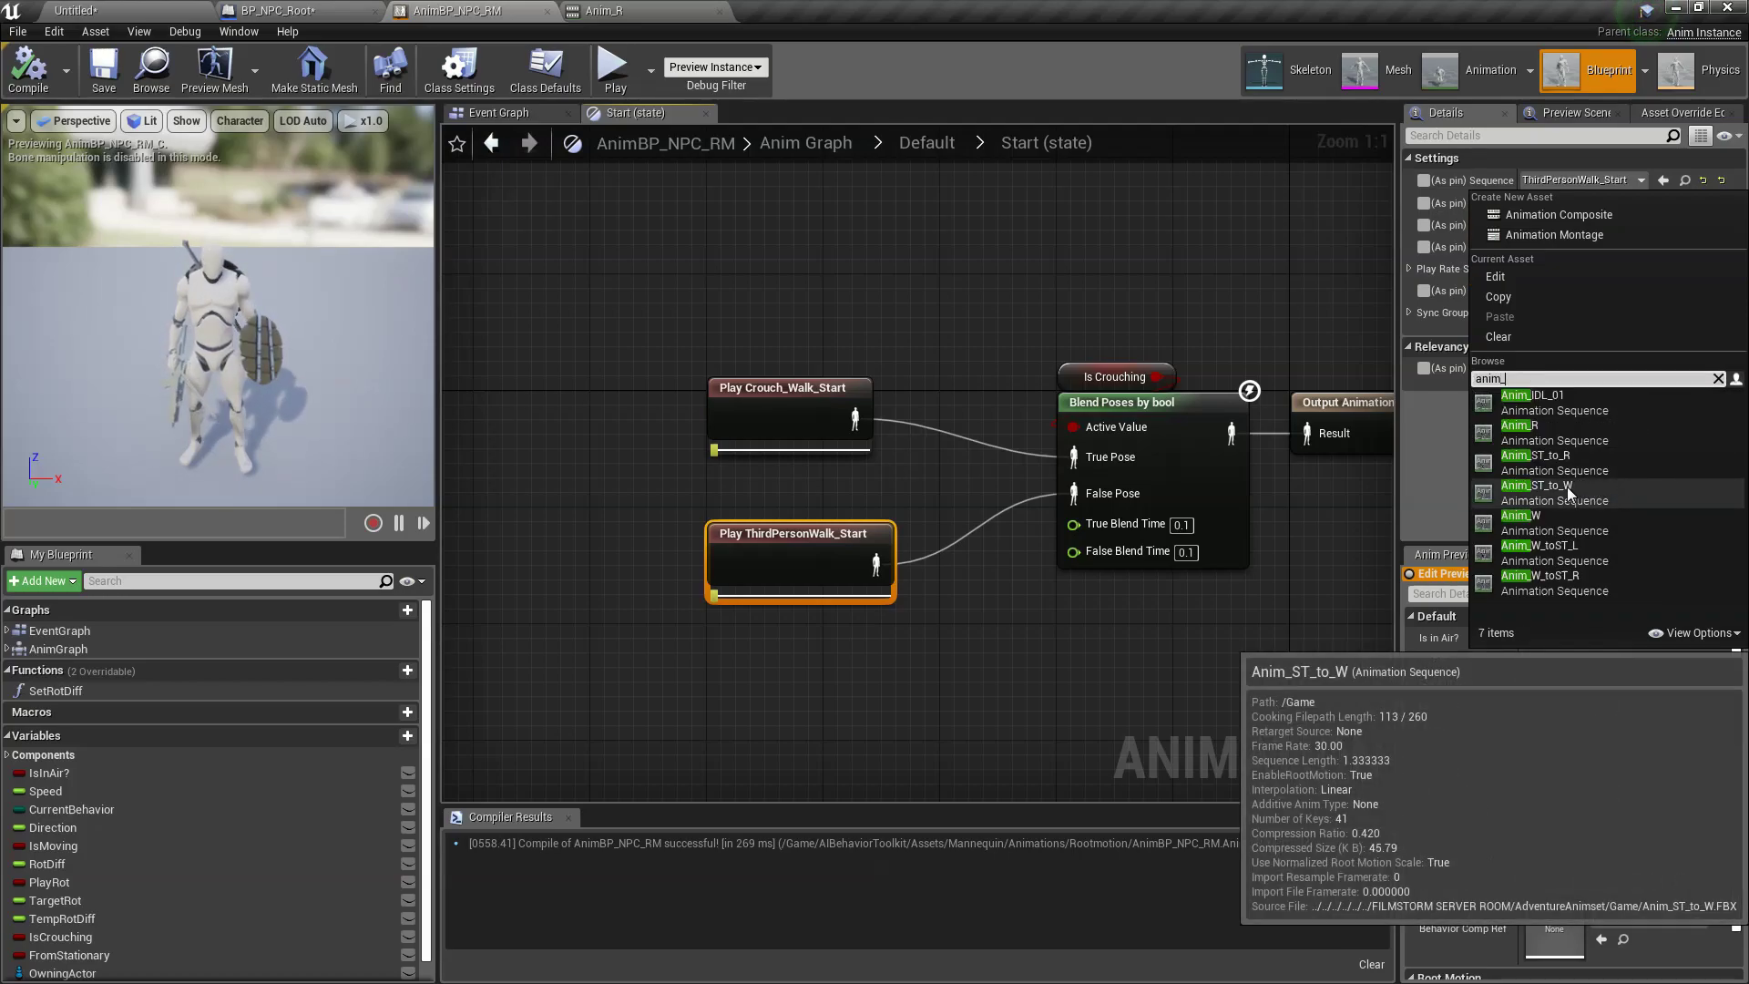
{"action": "left_click", "coordinate": [1555, 494]}
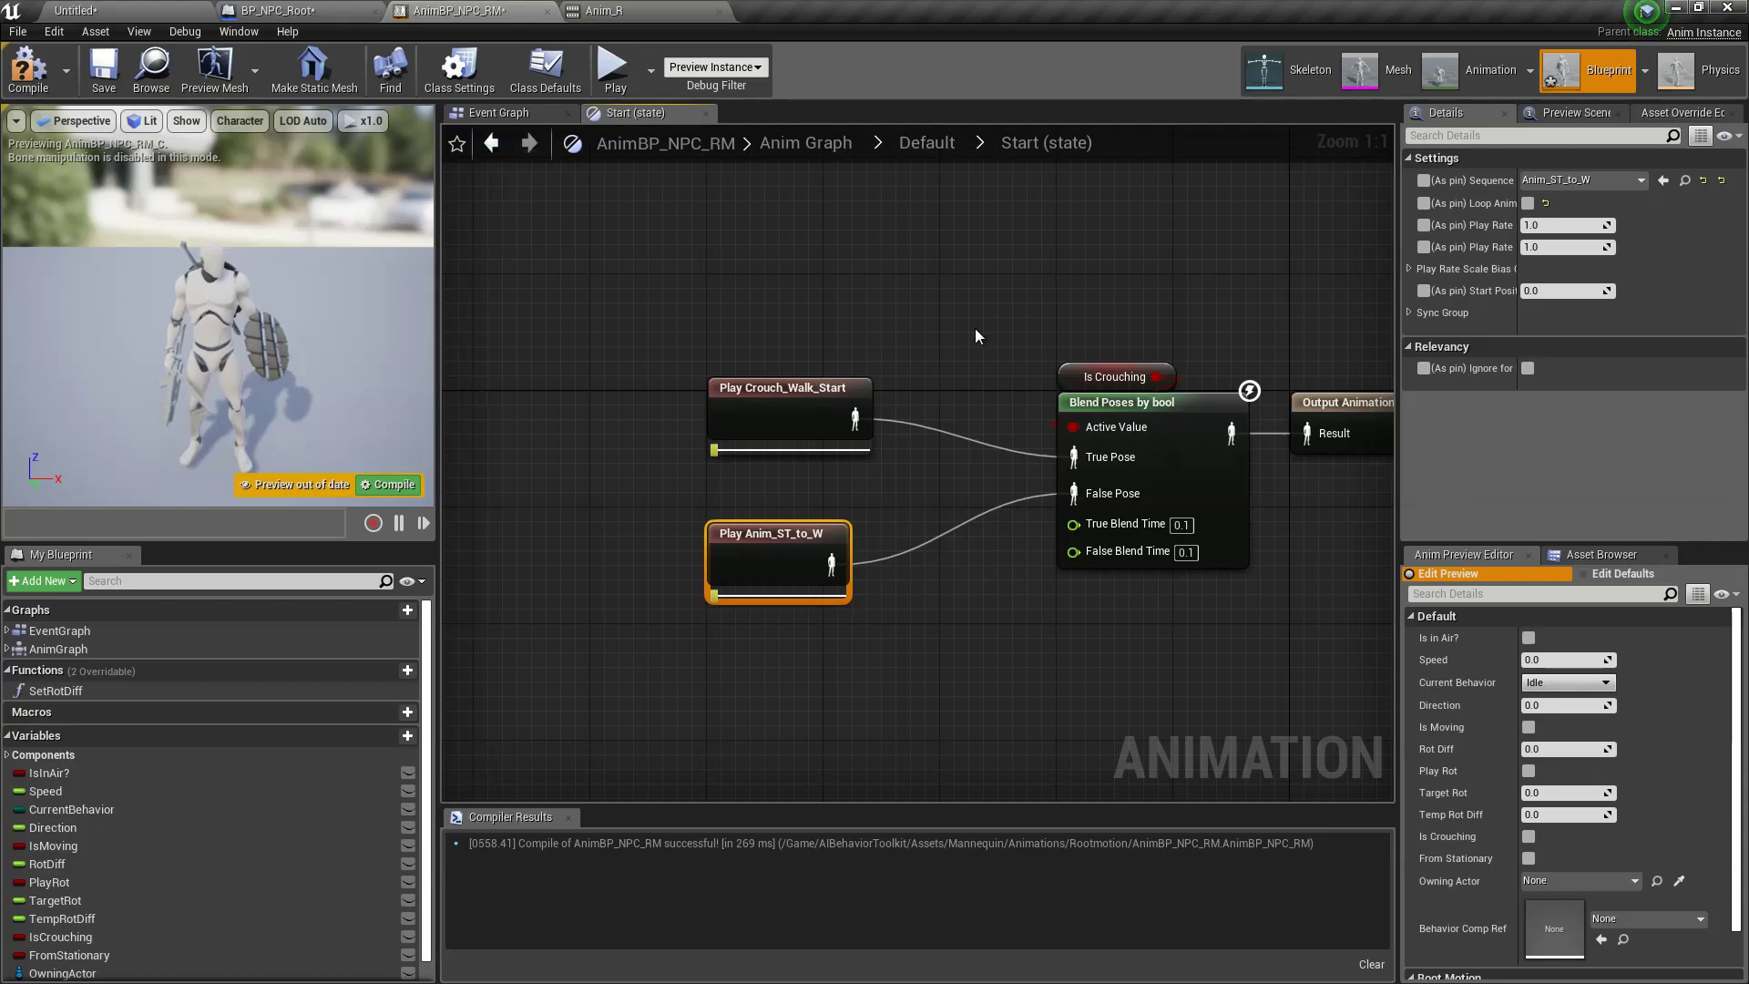
{"action": "left_click", "coordinate": [29, 69]}
Step: In the Stop state, replace ThirdPersonWalk_Stop_RM with Anim_W_toST_L
{"action": "left_click", "coordinate": [928, 142]}
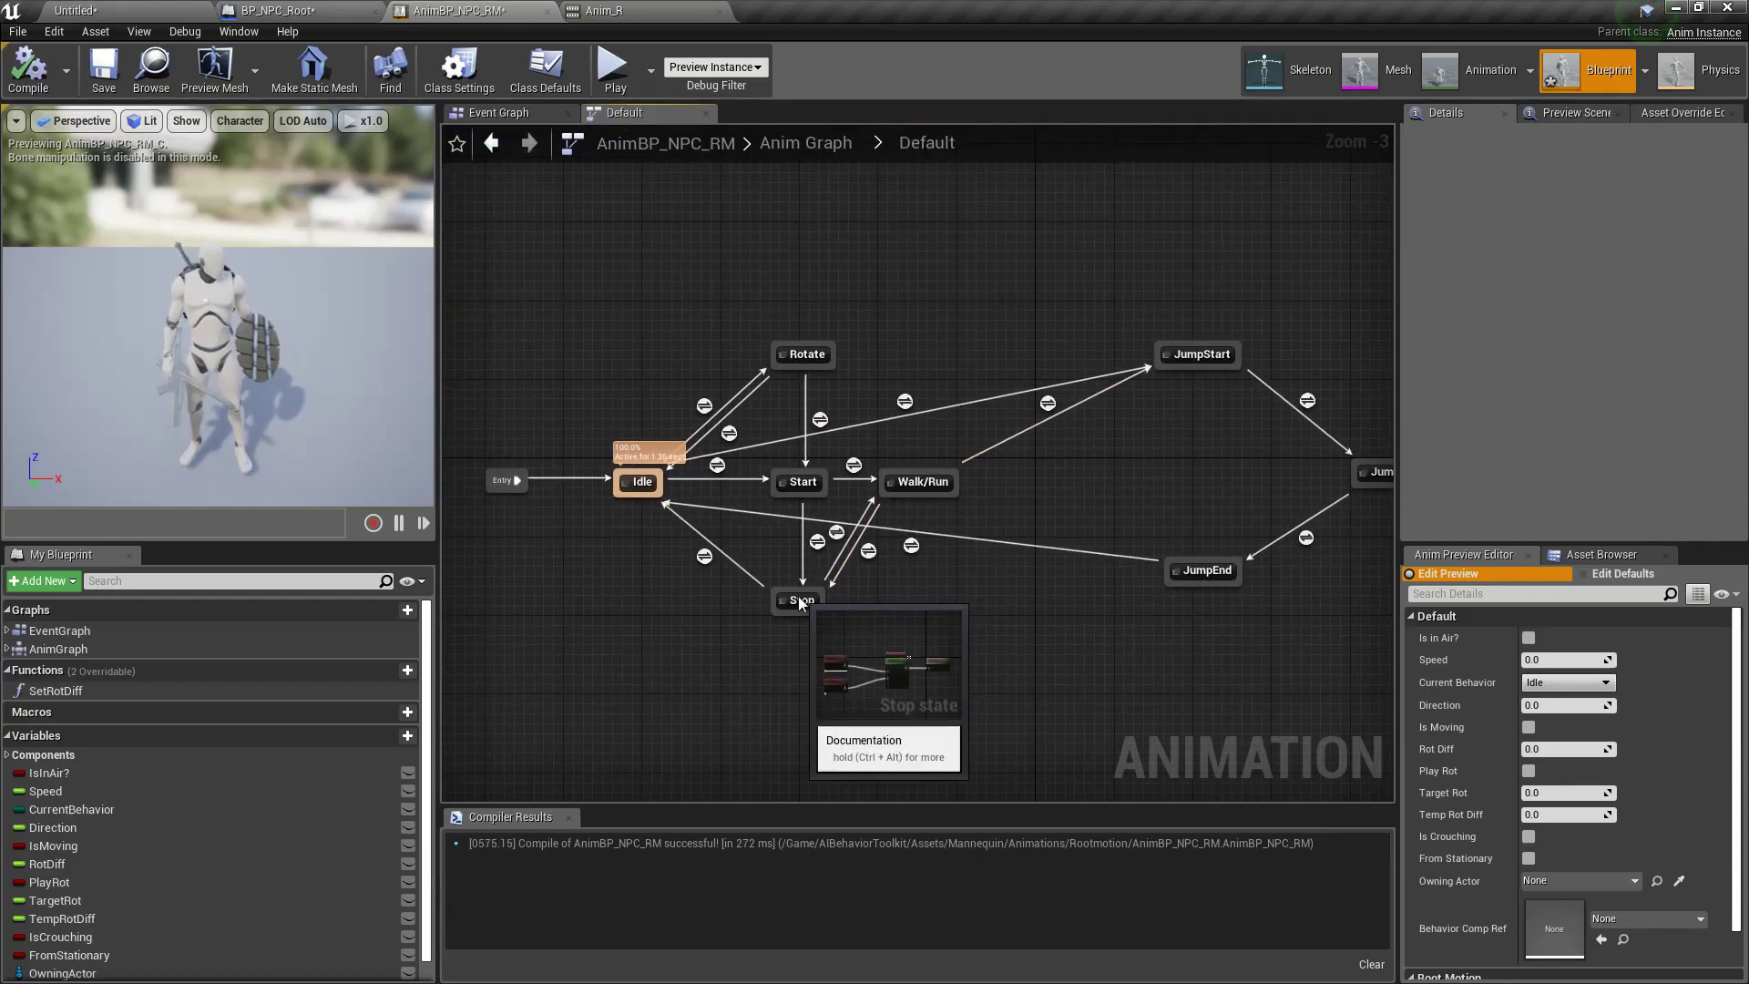
{"action": "double_click", "coordinate": [890, 624]}
{"action": "left_click", "coordinate": [758, 578]}
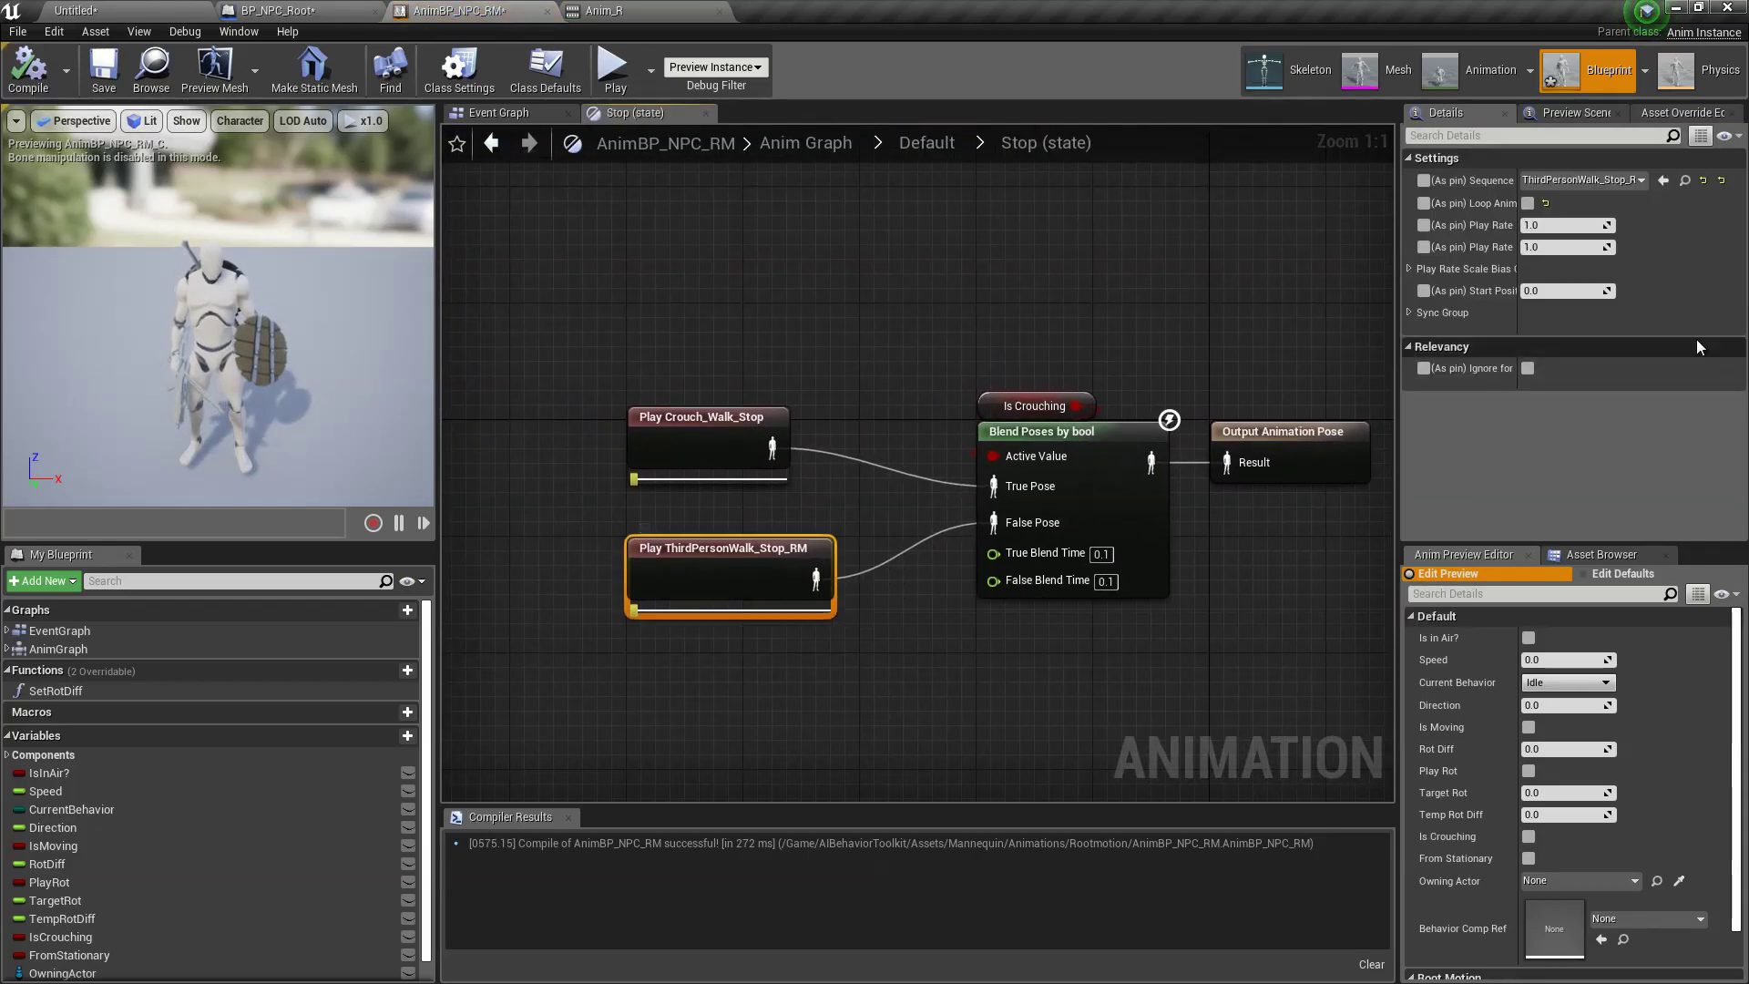
{"action": "left_click", "coordinate": [1607, 179]}
{"action": "type", "text": "anim_"}
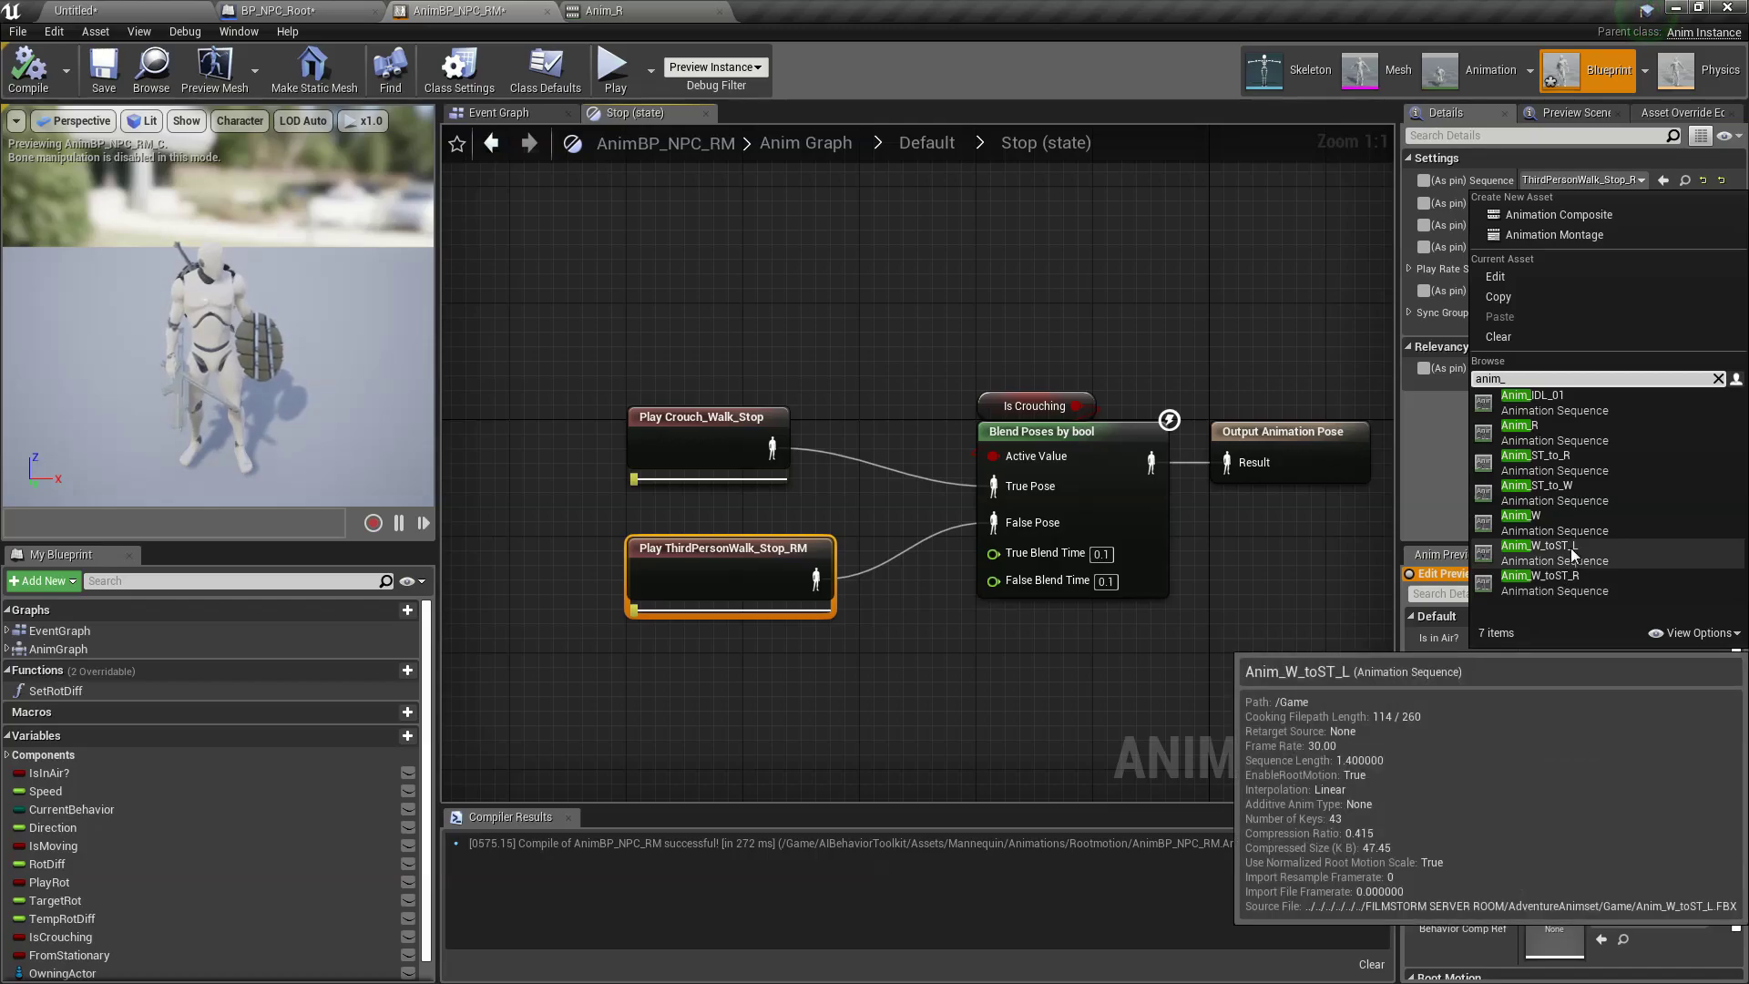
{"action": "left_click", "coordinate": [1540, 545]}
{"action": "left_click", "coordinate": [18, 30]}
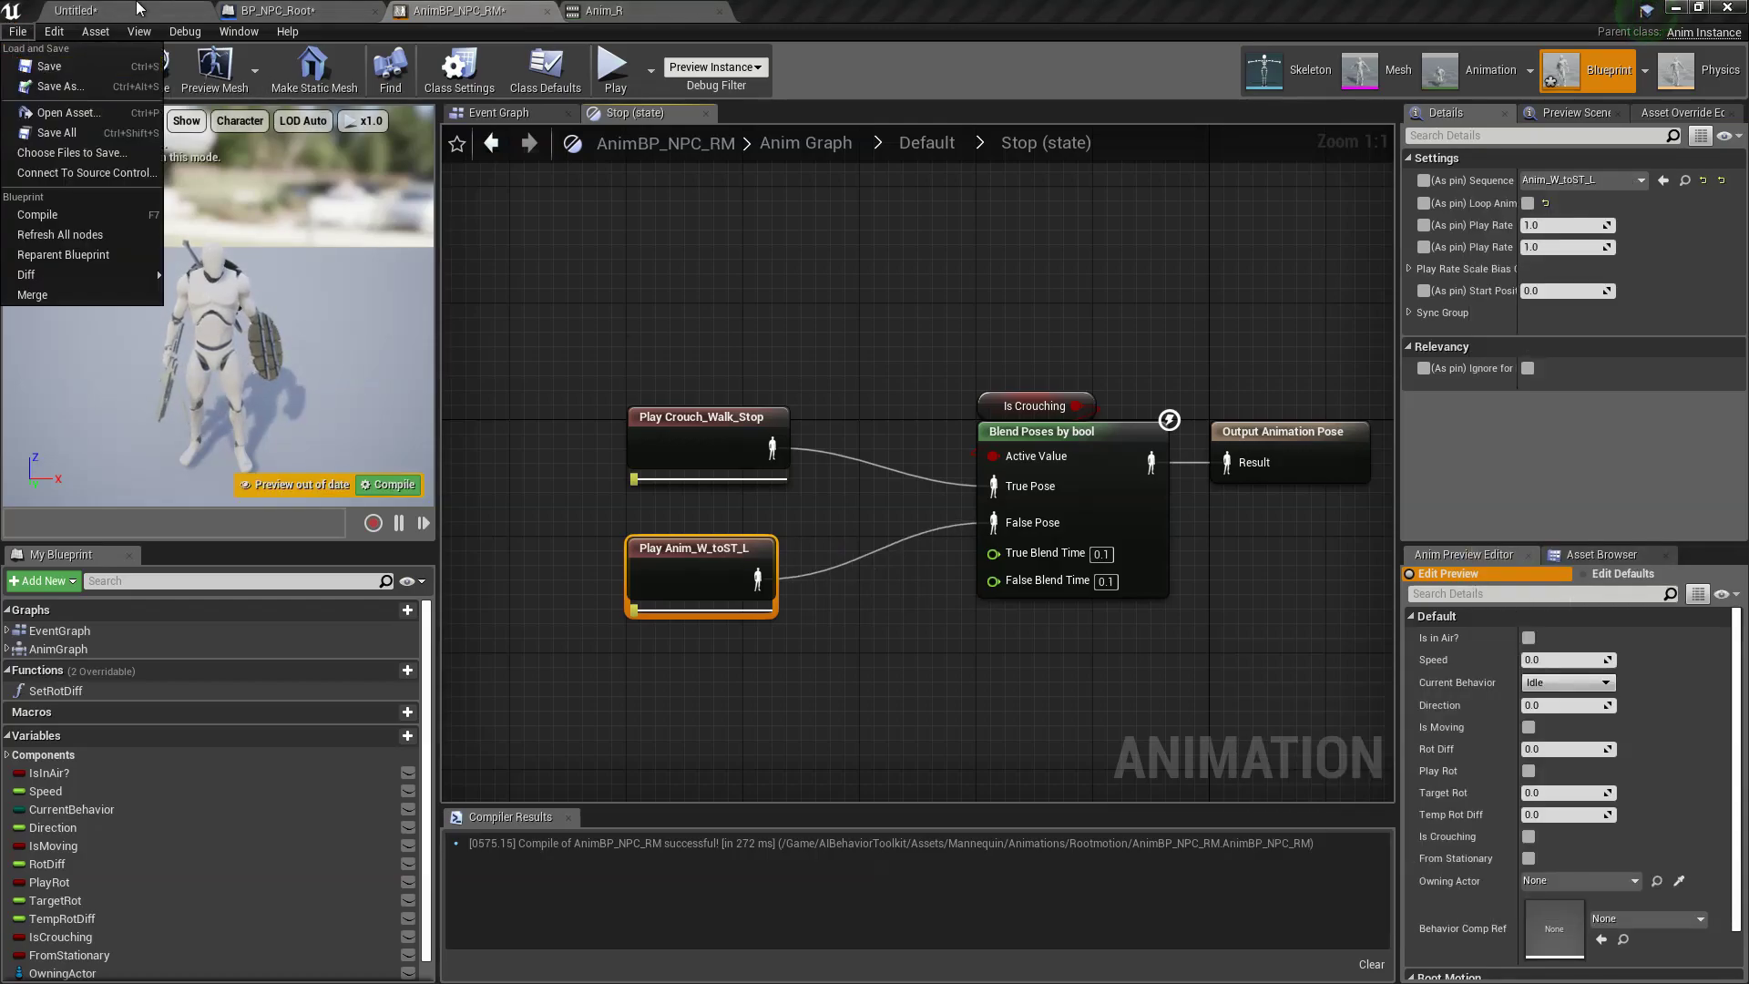
Step: Play-test the level to watch the NPC move with its new animations
{"action": "left_click", "coordinate": [76, 10]}
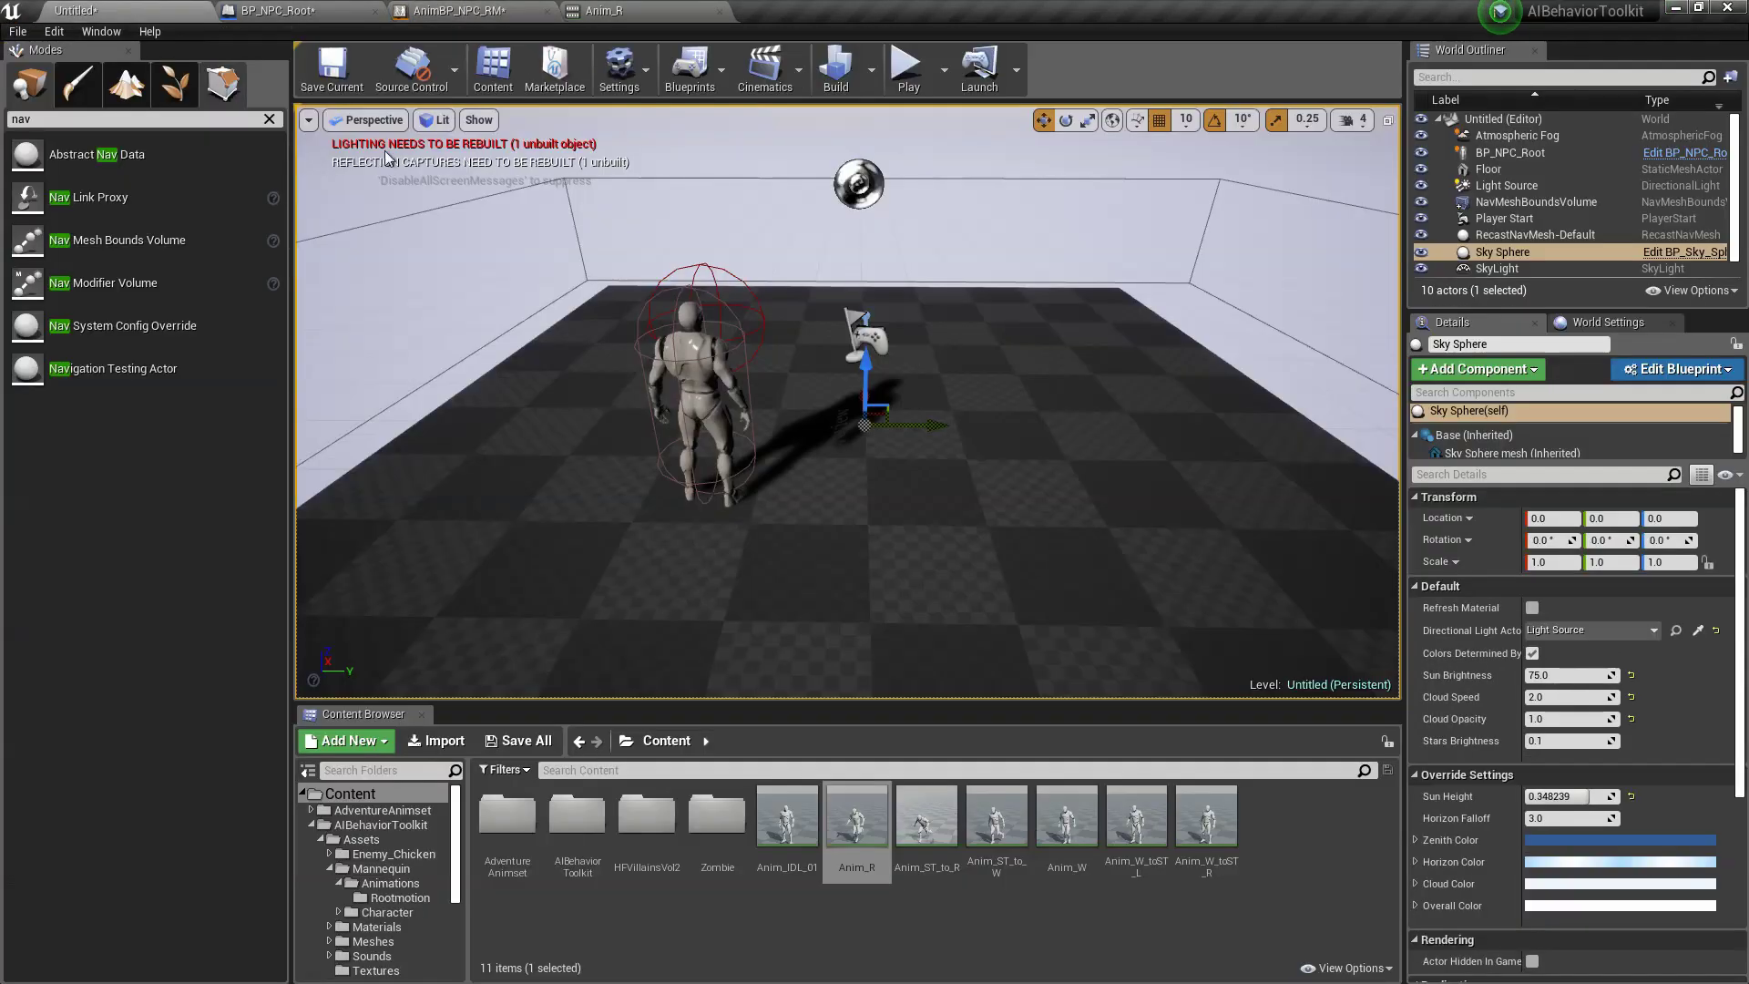
{"action": "left_click", "coordinate": [908, 69]}
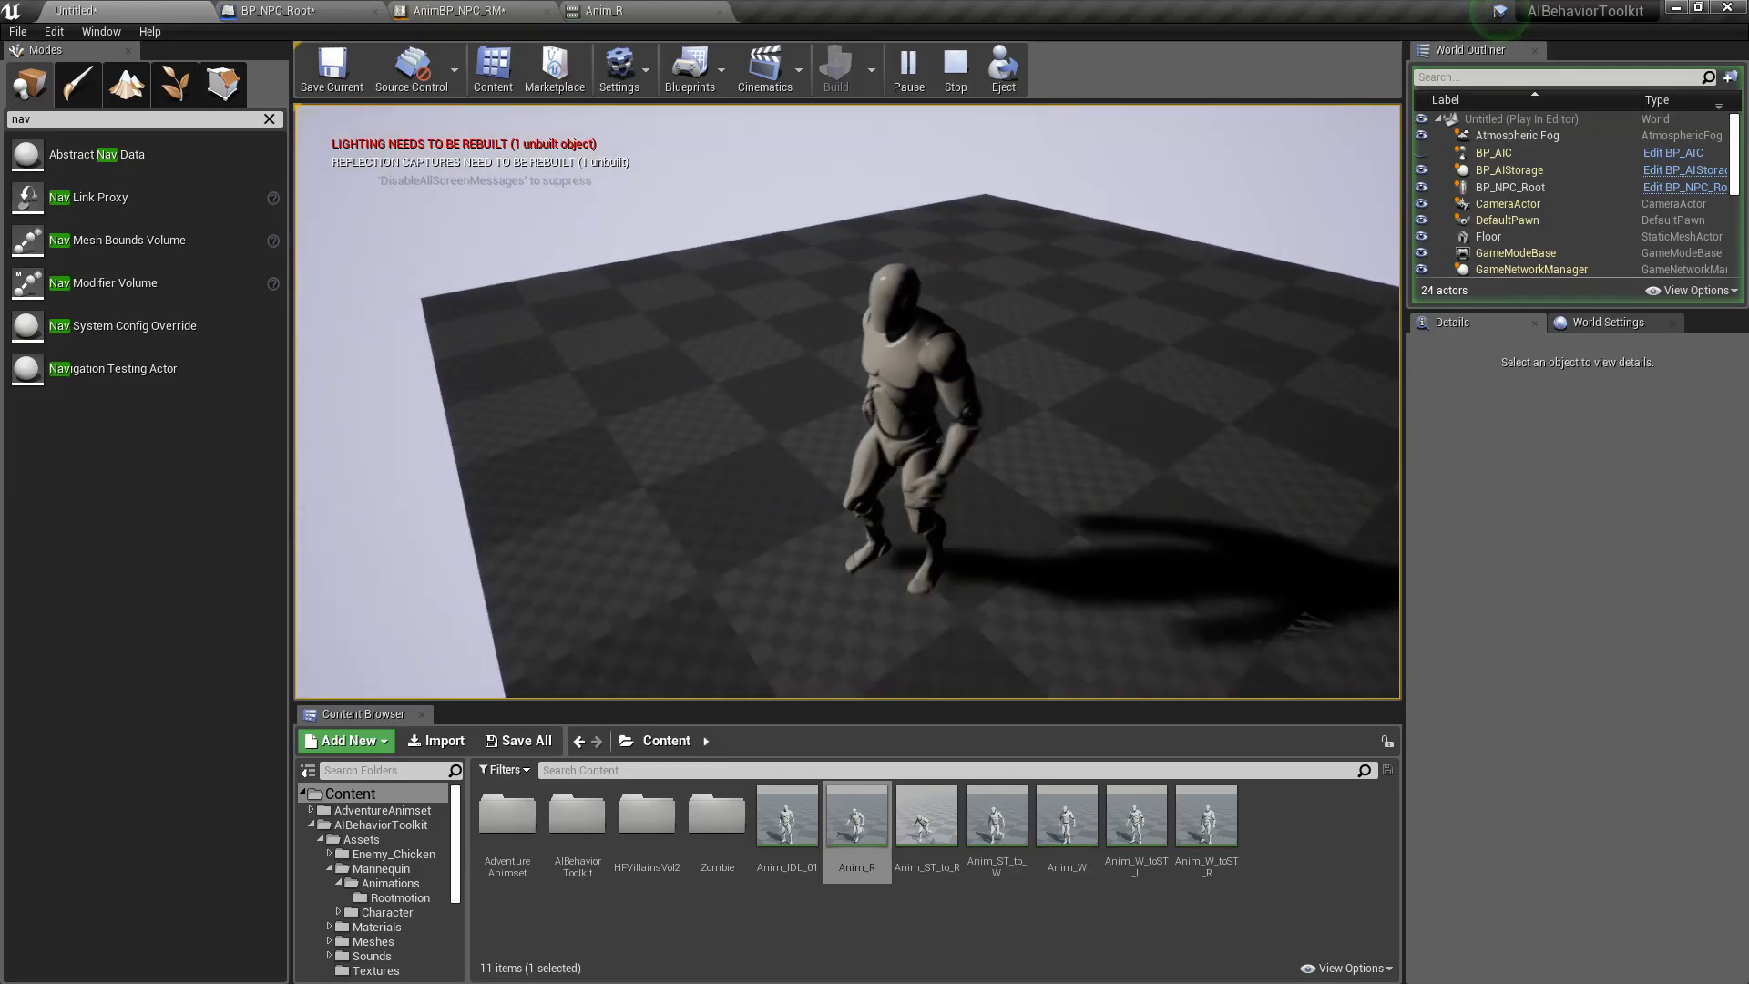
{"action": "key", "text": "Escape"}
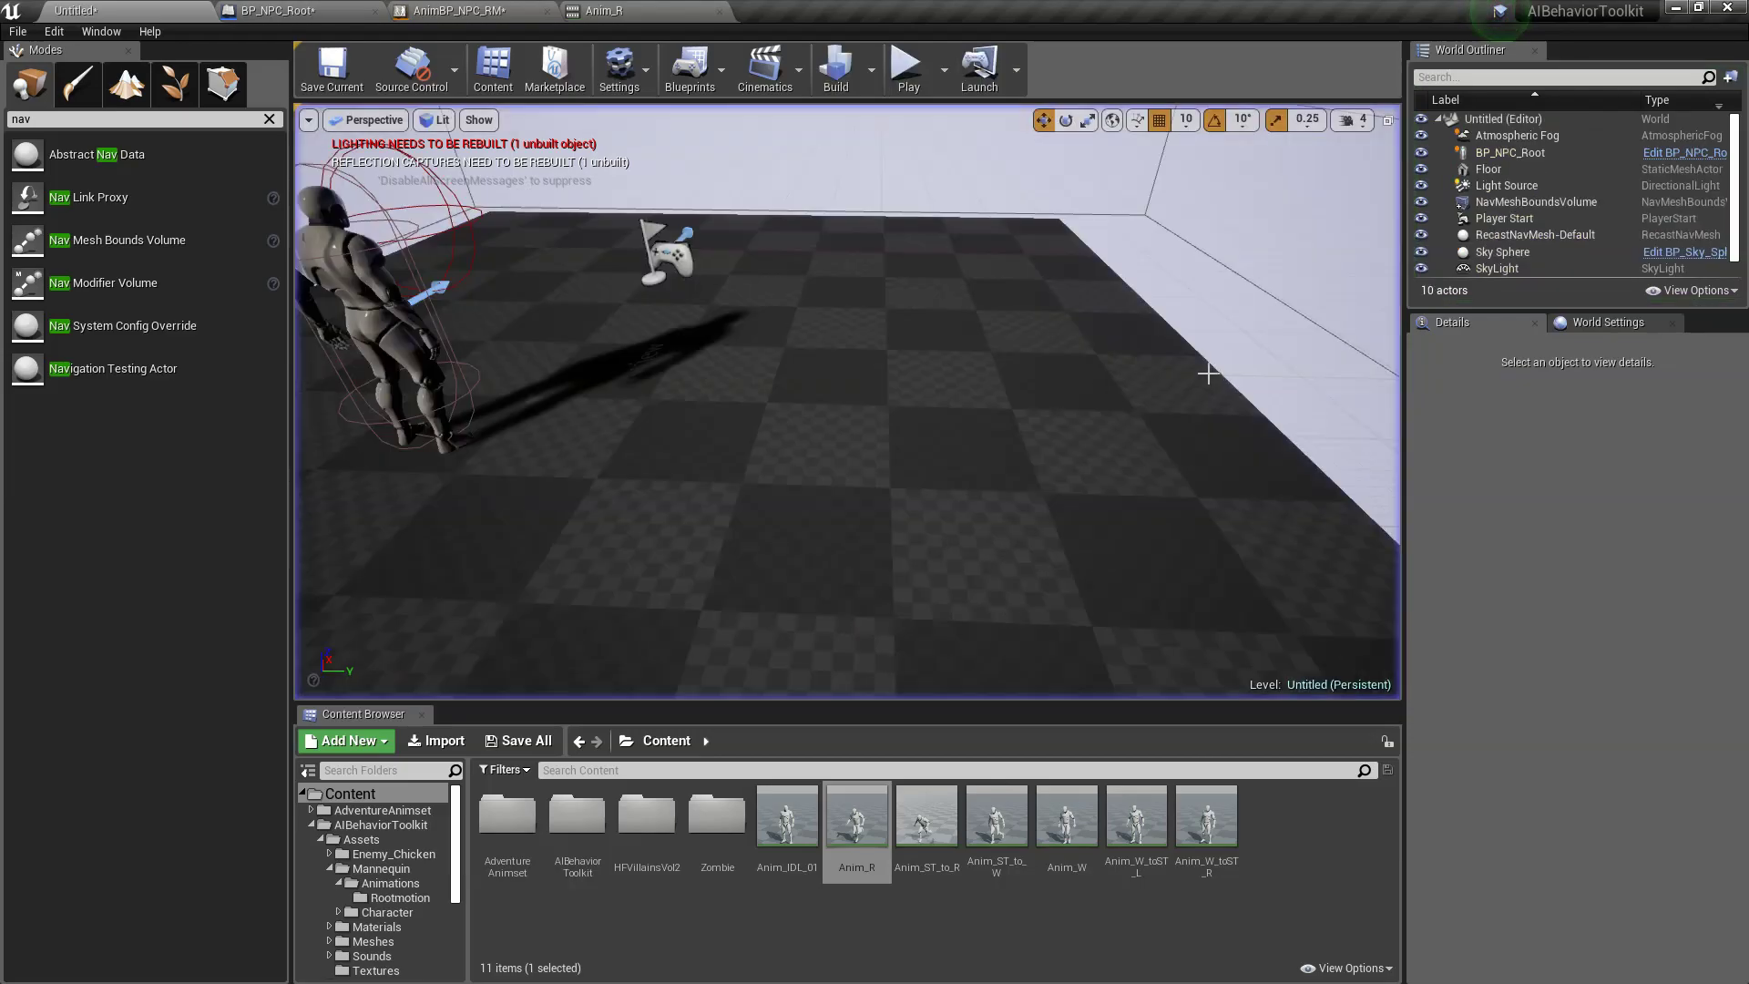
{"action": "right_click_drag", "start_coordinate": [1208, 373], "coordinate": [820, 357]}
Step: Bring AnimBP_NPC_RM's whole Default state machine into view
{"action": "left_click", "coordinate": [451, 10]}
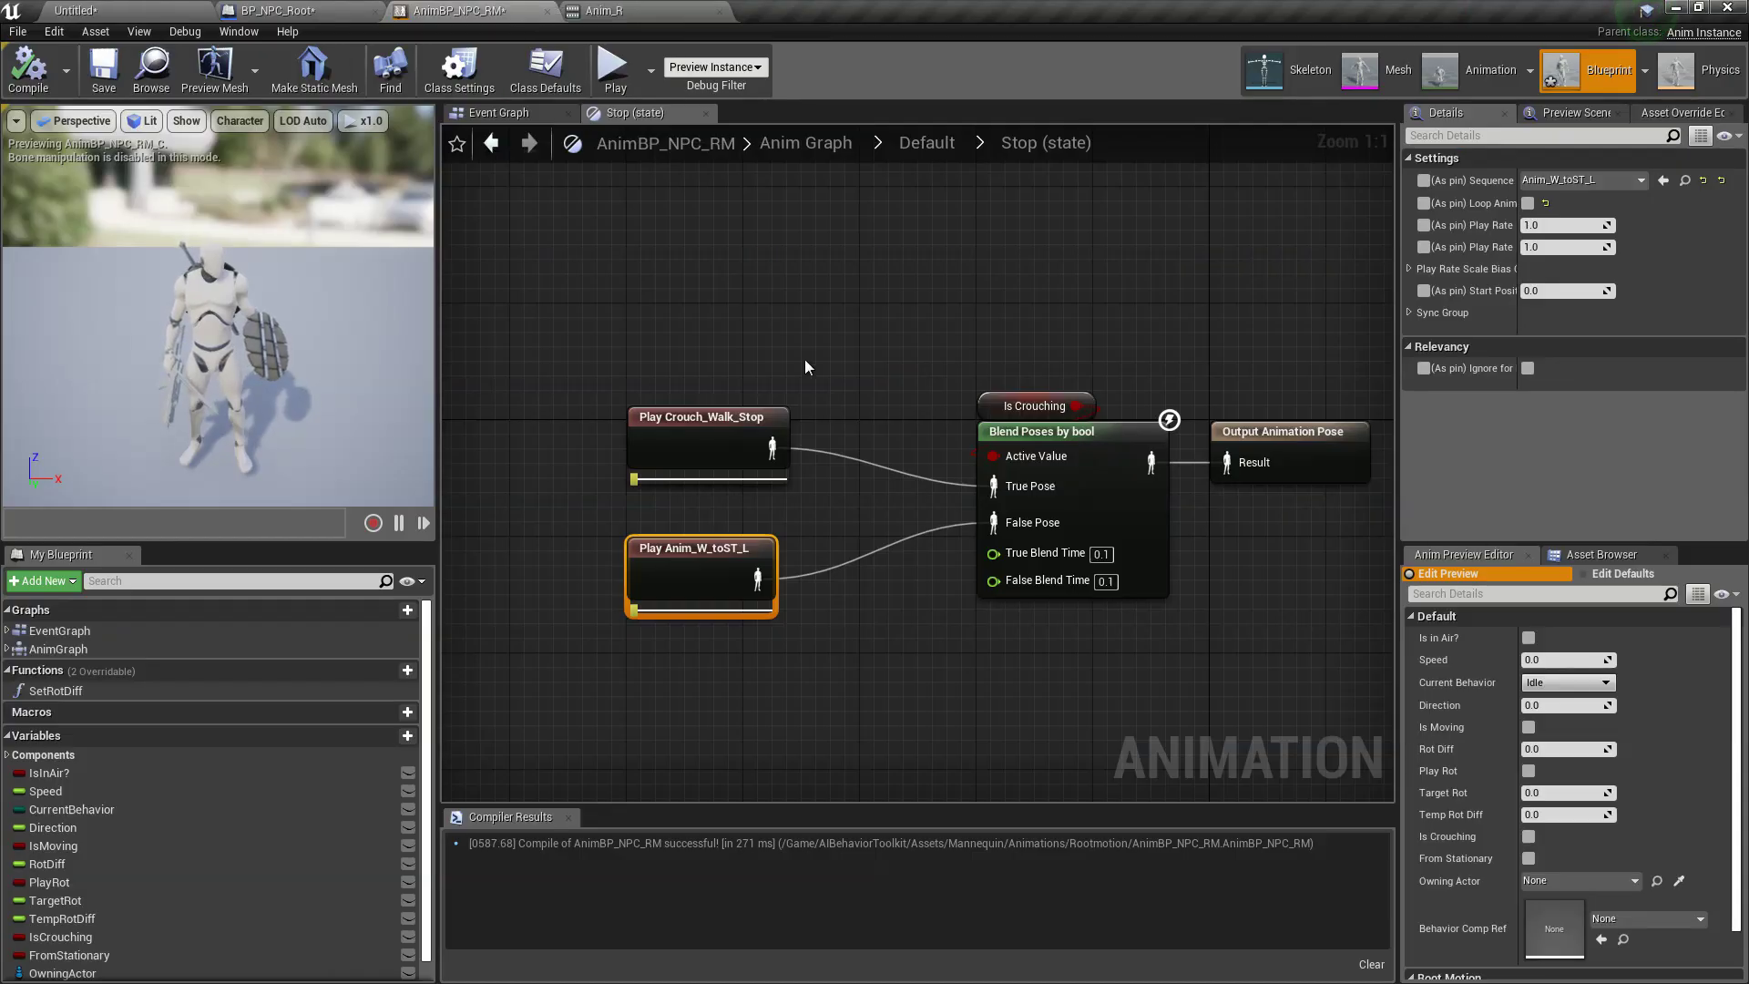
{"action": "left_click", "coordinate": [926, 142]}
{"action": "right_click_drag", "start_coordinate": [1086, 383], "coordinate": [800, 358]}
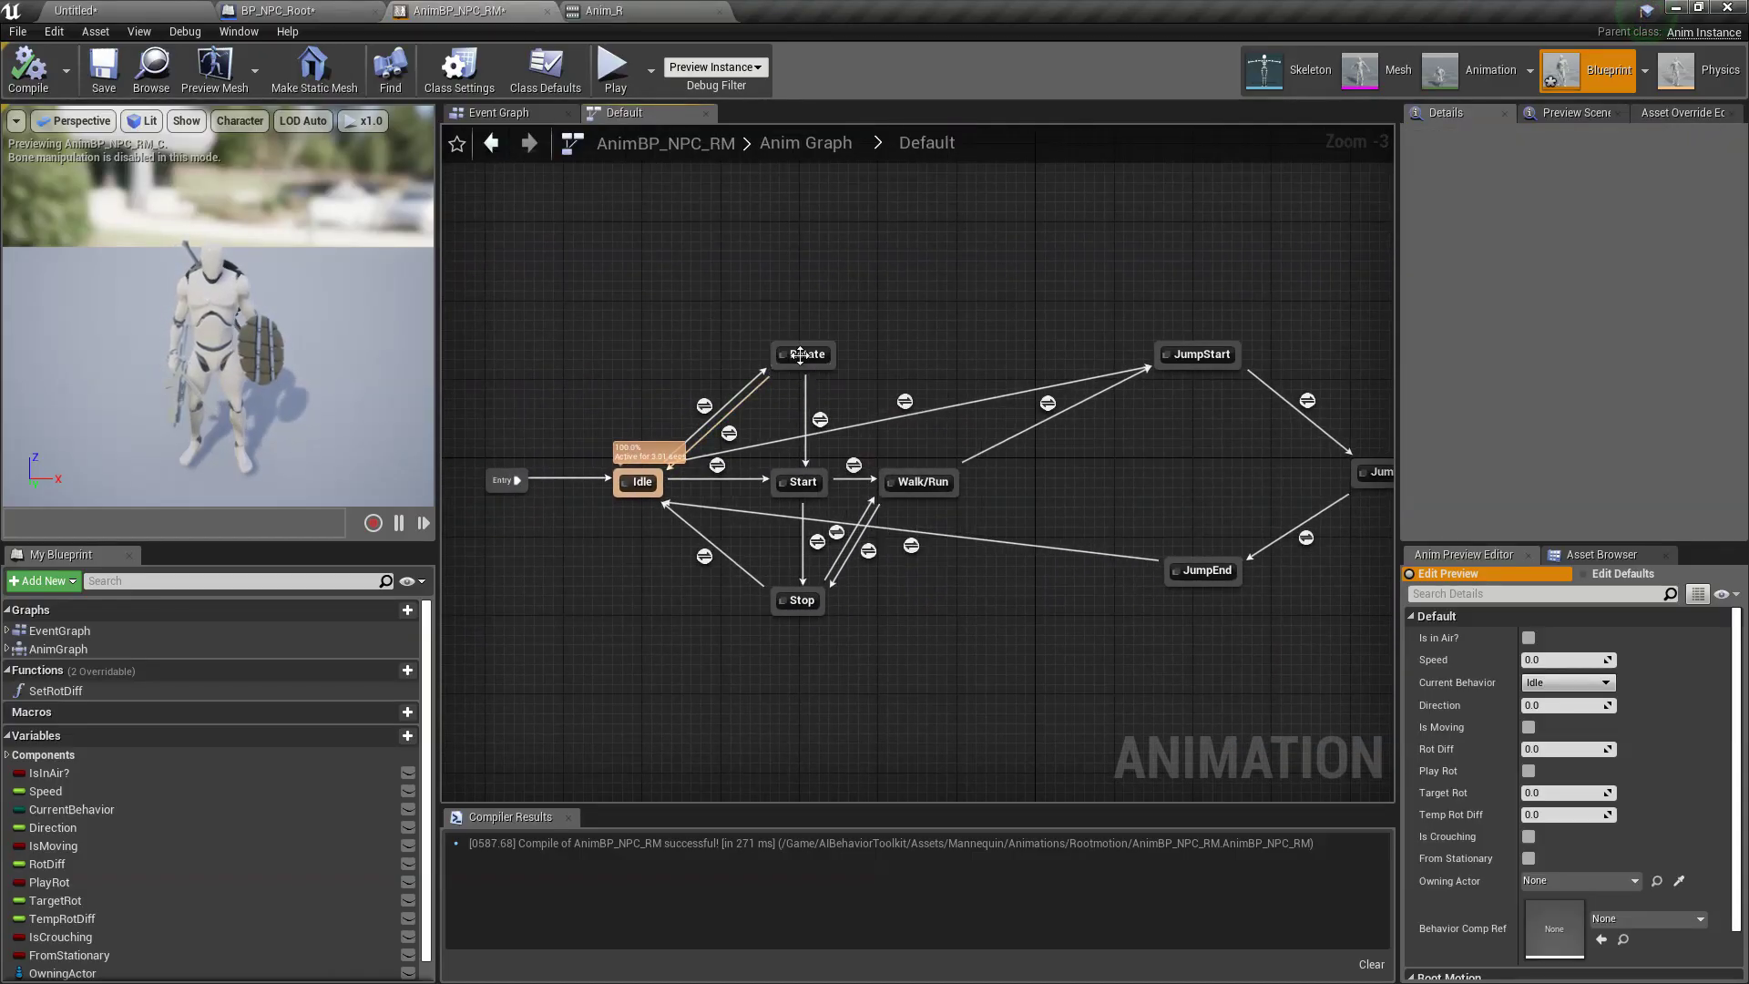
Step: Browse HFVillainsVol2 > Mummy > Animations to review the 47 animations, then return to Mummy
{"action": "left_click", "coordinate": [107, 10]}
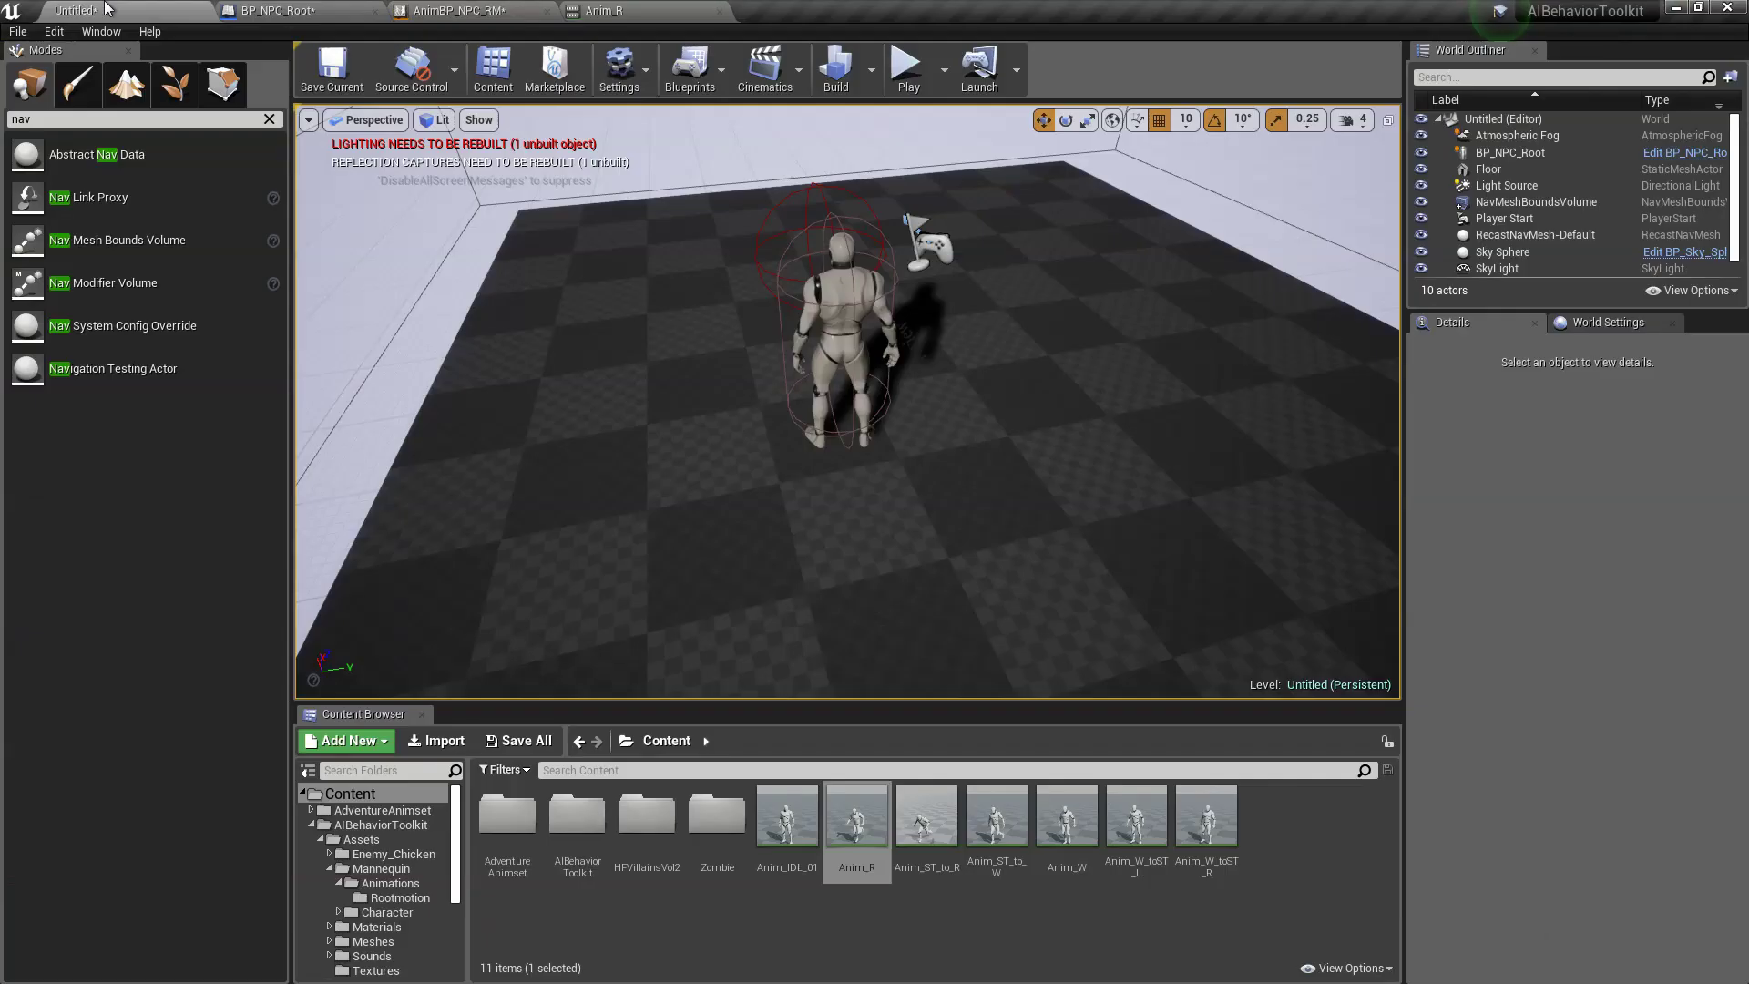
{"action": "left_click", "coordinate": [752, 901]}
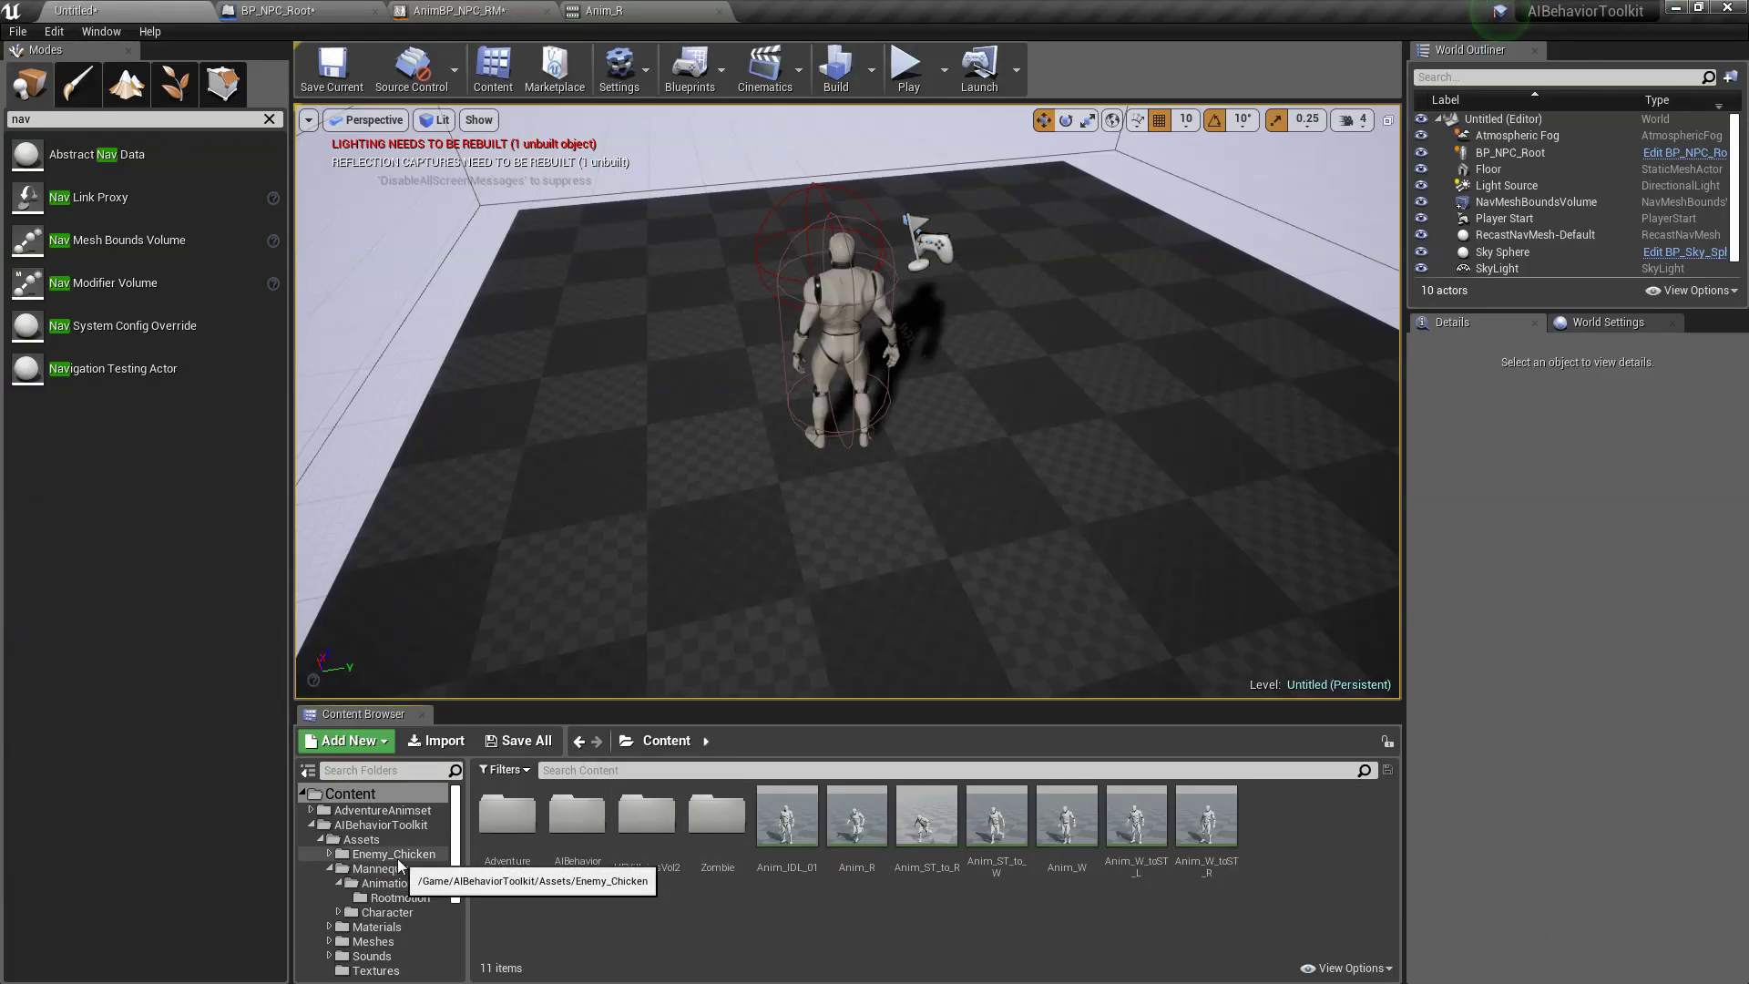
{"action": "scroll", "coordinate": [400, 912], "scroll_direction": "down", "scroll_amount": 4}
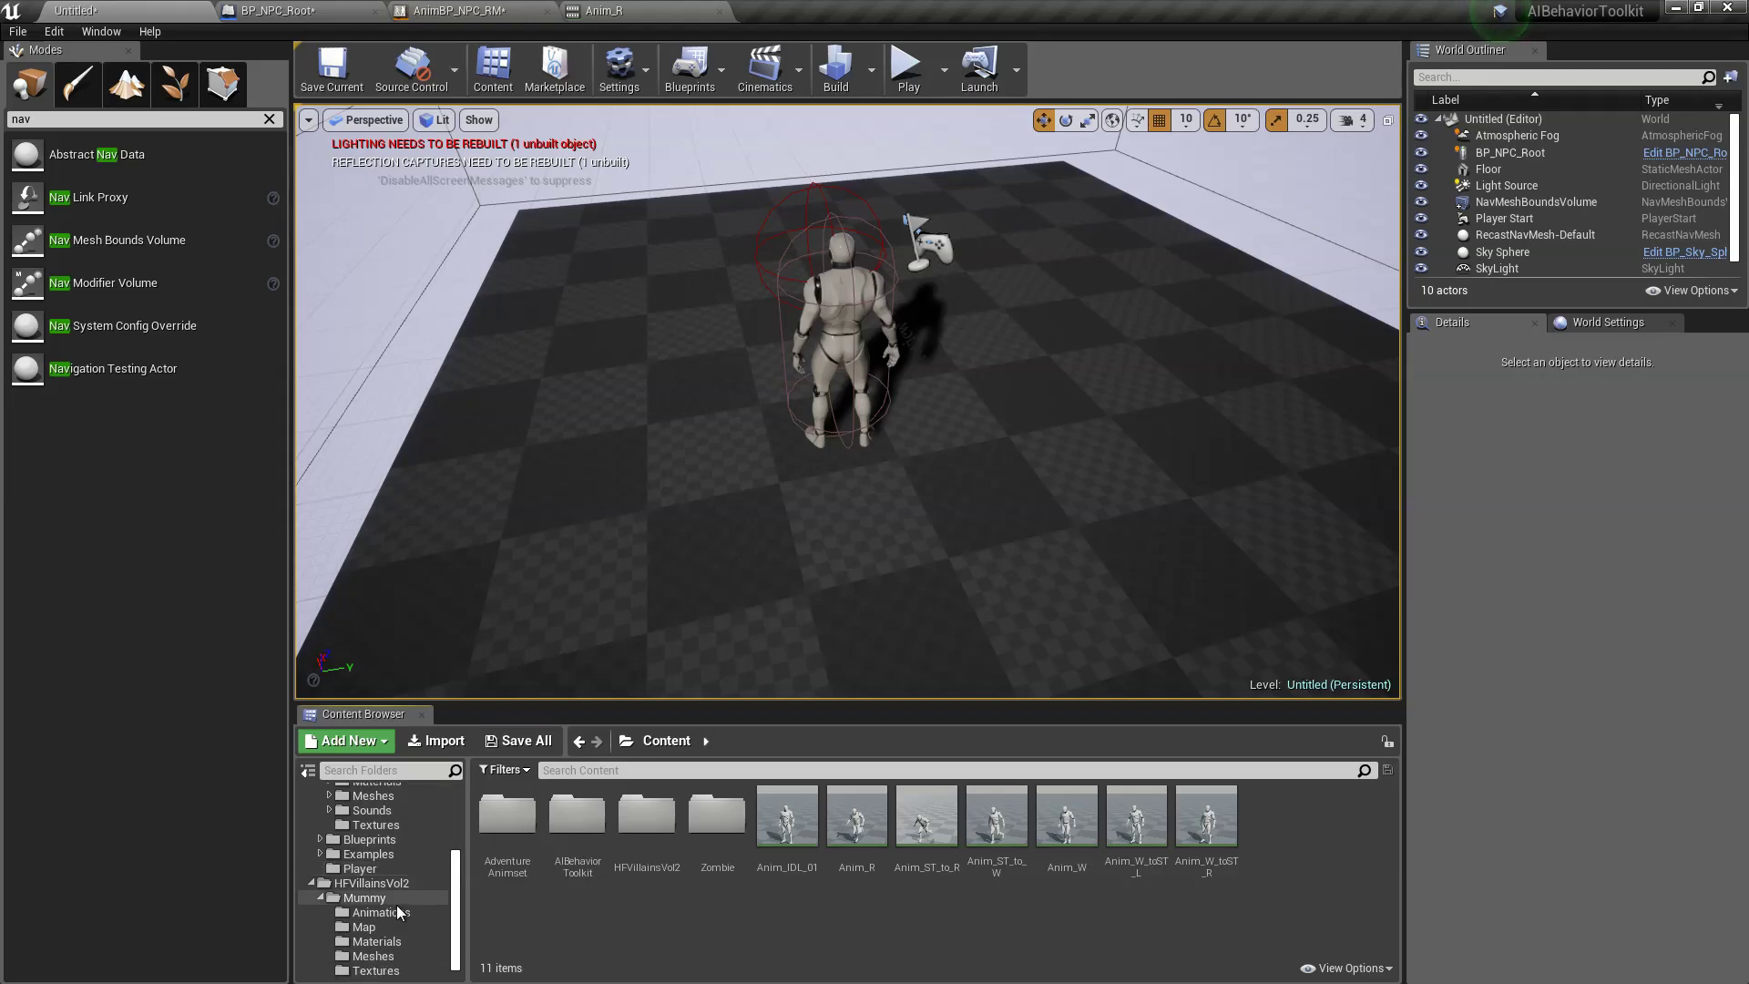
{"action": "left_click", "coordinate": [389, 897]}
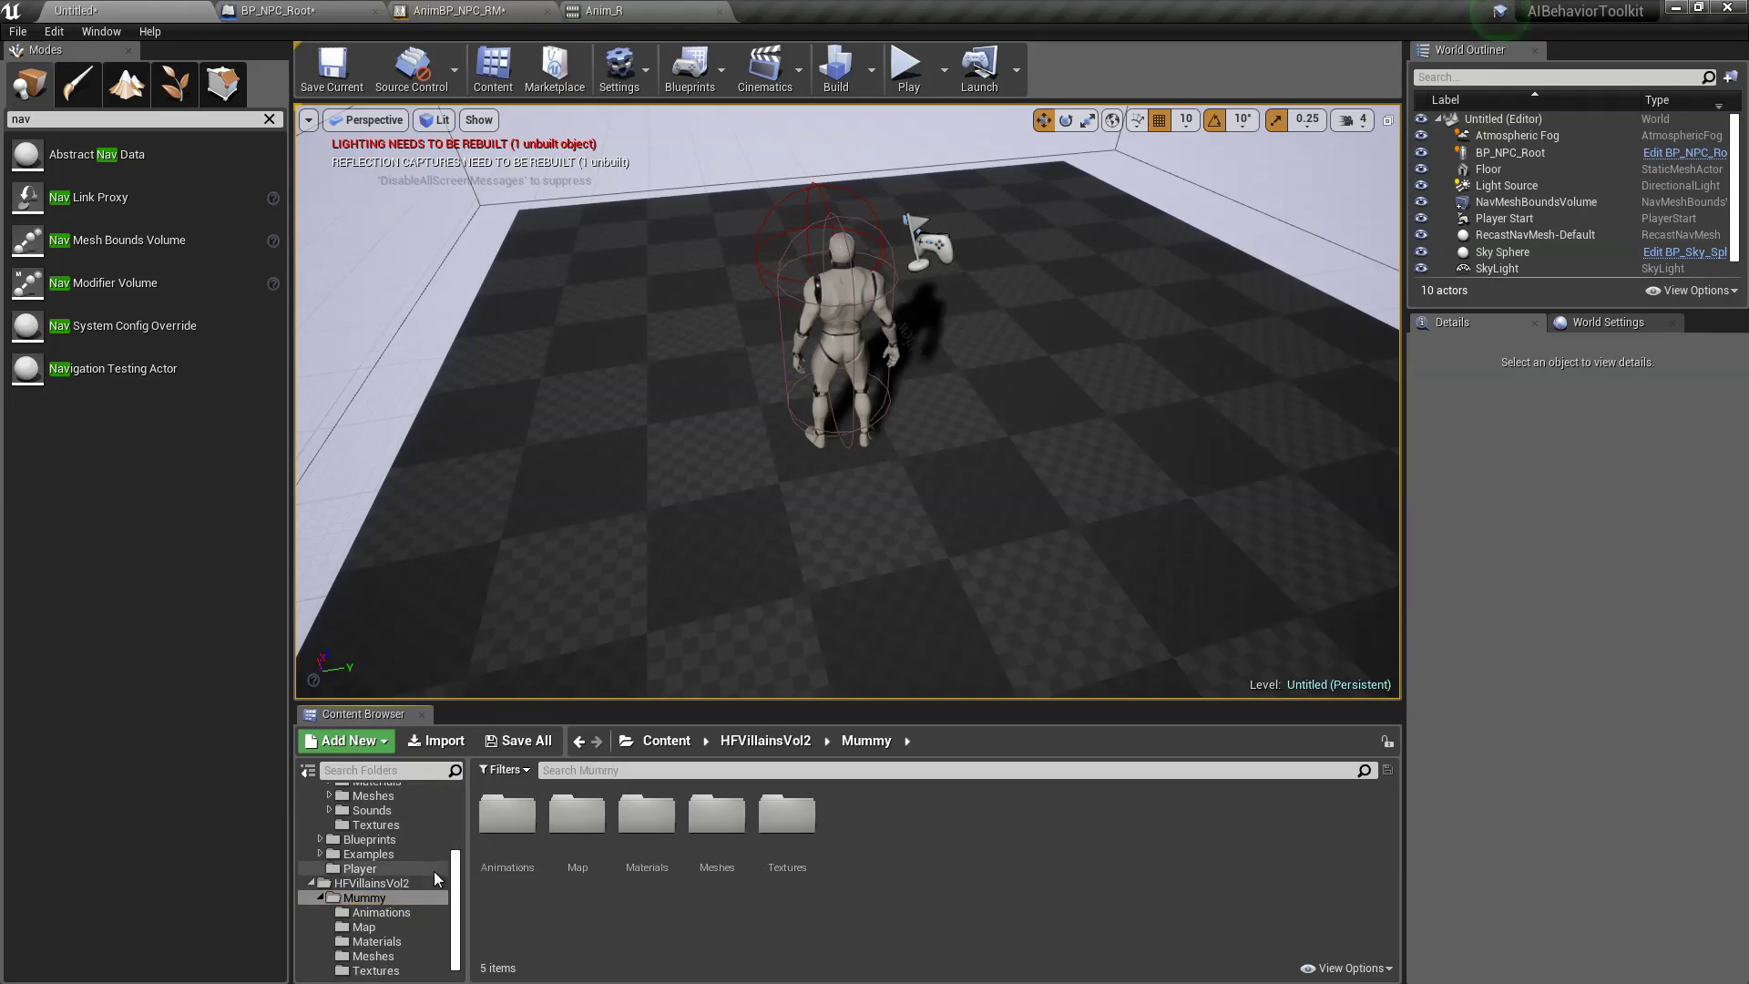
{"action": "scroll", "coordinate": [433, 871], "scroll_direction": "up", "scroll_amount": 4}
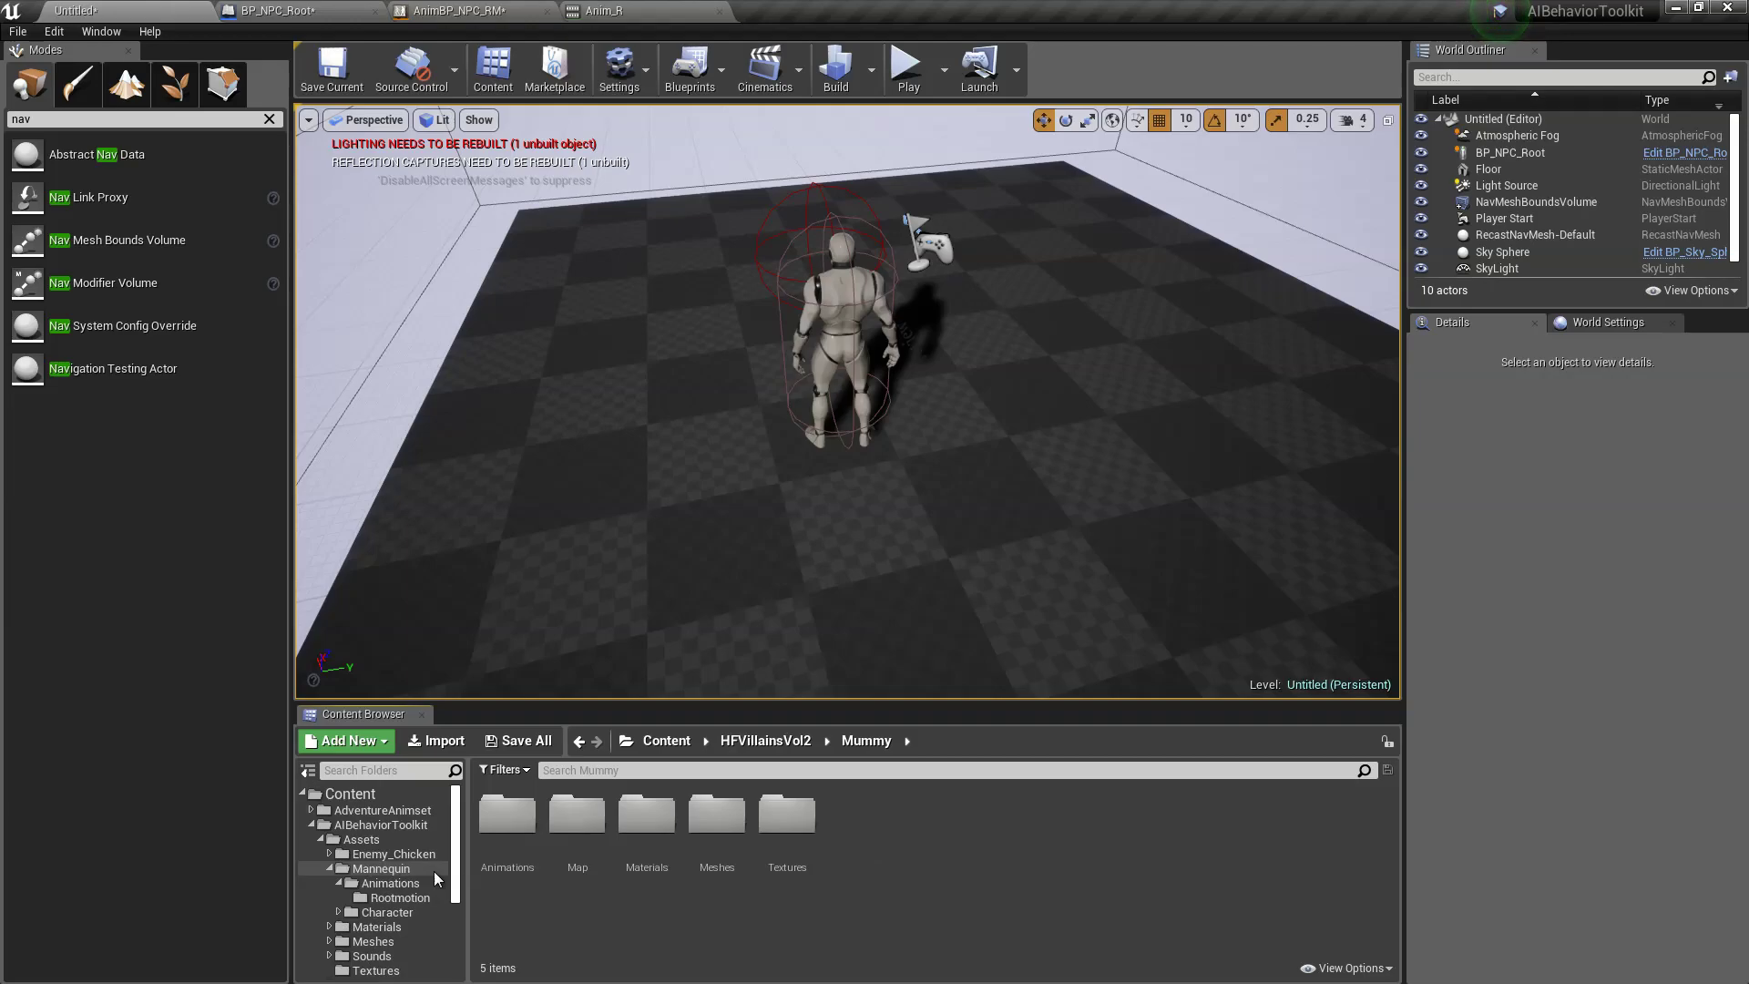
{"action": "scroll", "coordinate": [434, 870], "scroll_direction": "down", "scroll_amount": 4}
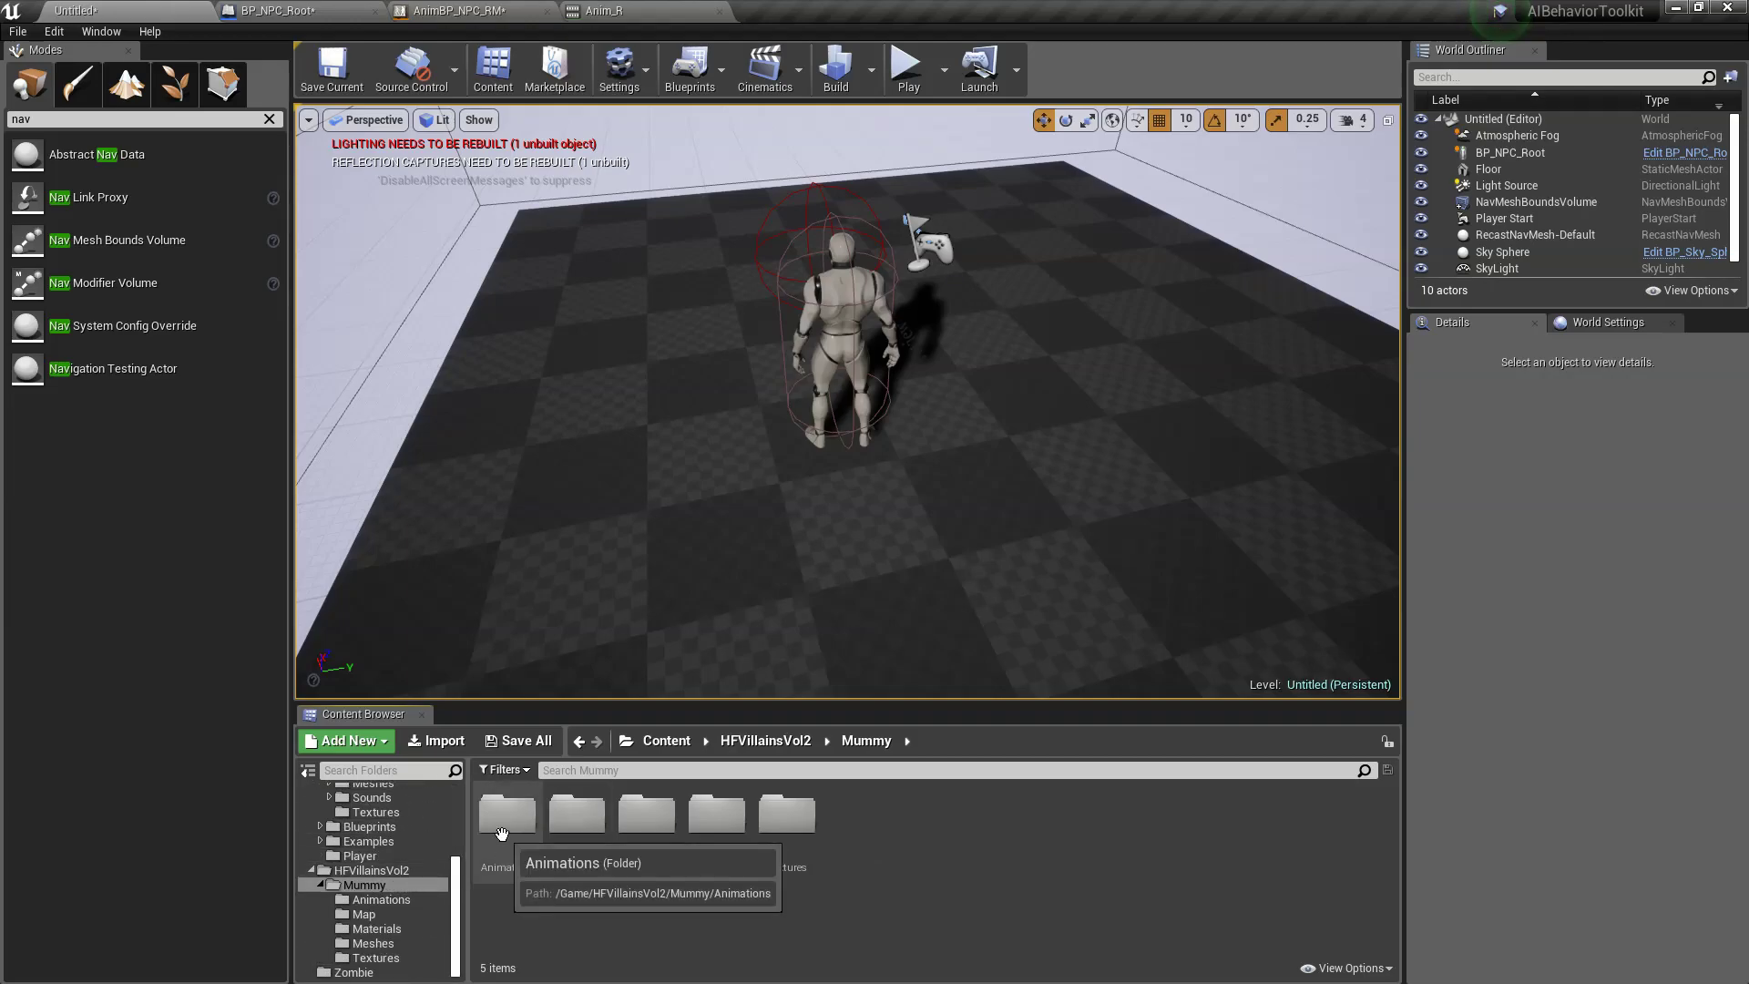
{"action": "double_click", "coordinate": [506, 869]}
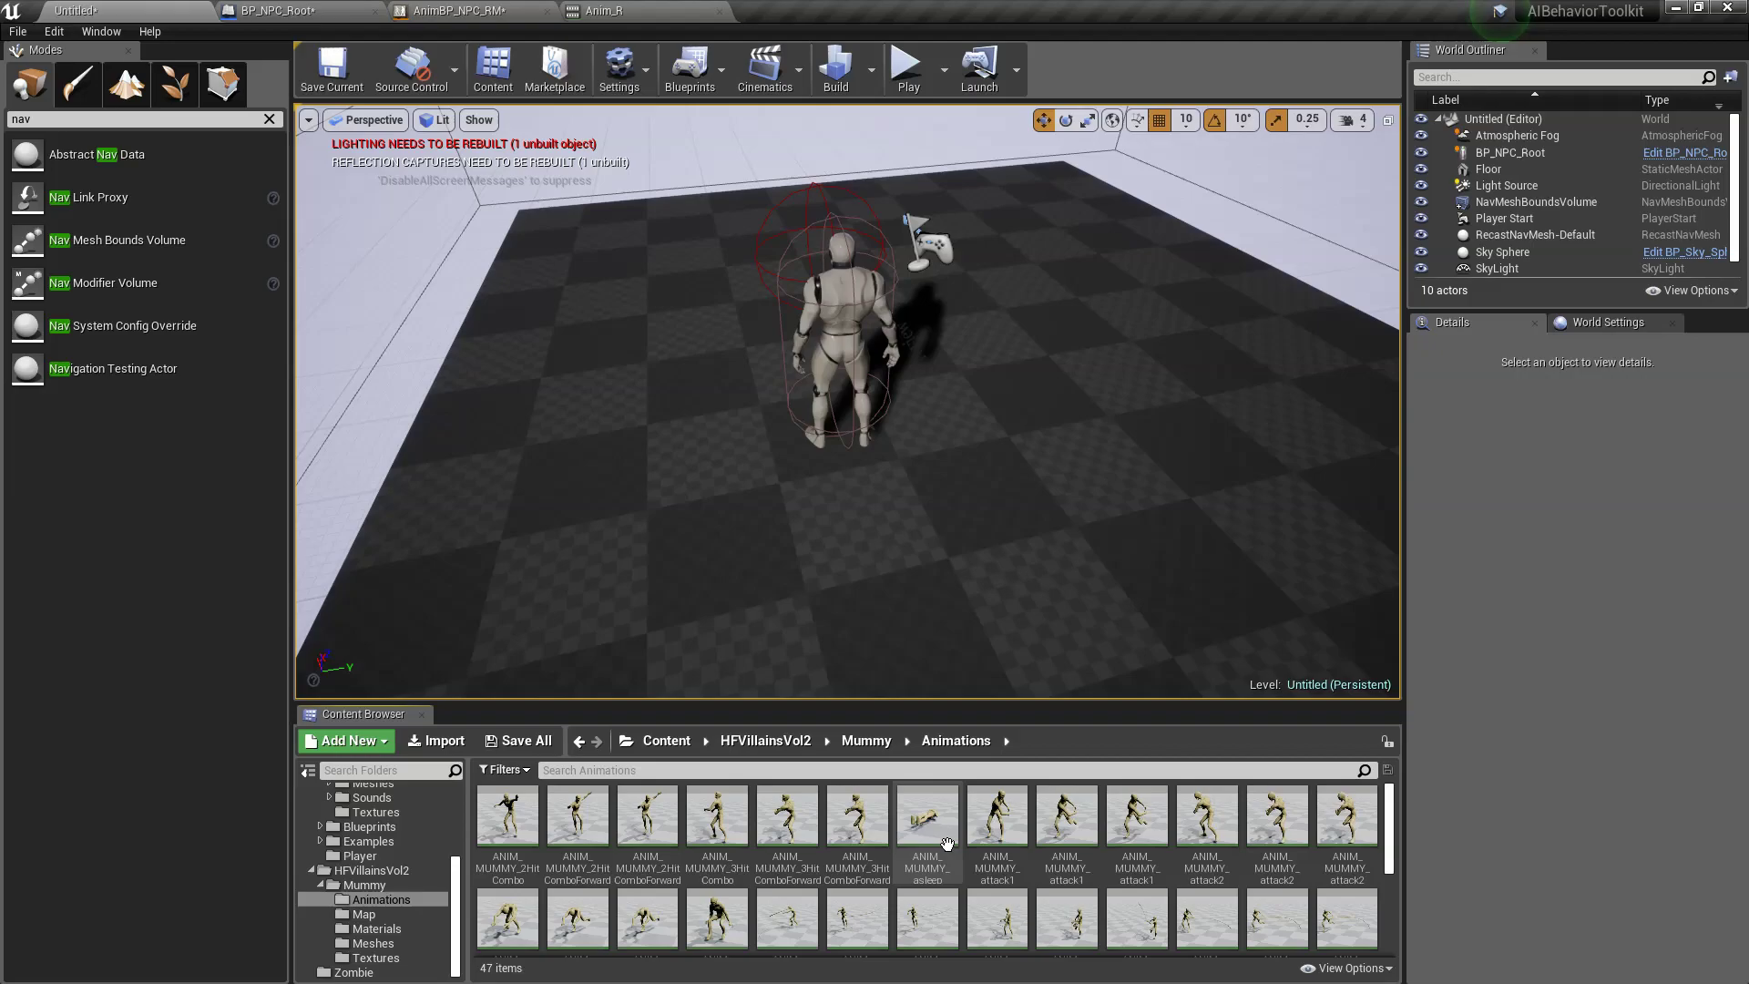
{"action": "right_click_drag", "start_coordinate": [910, 506], "coordinate": [683, 410]}
{"action": "right_click_drag", "start_coordinate": [847, 450], "coordinate": [765, 411]}
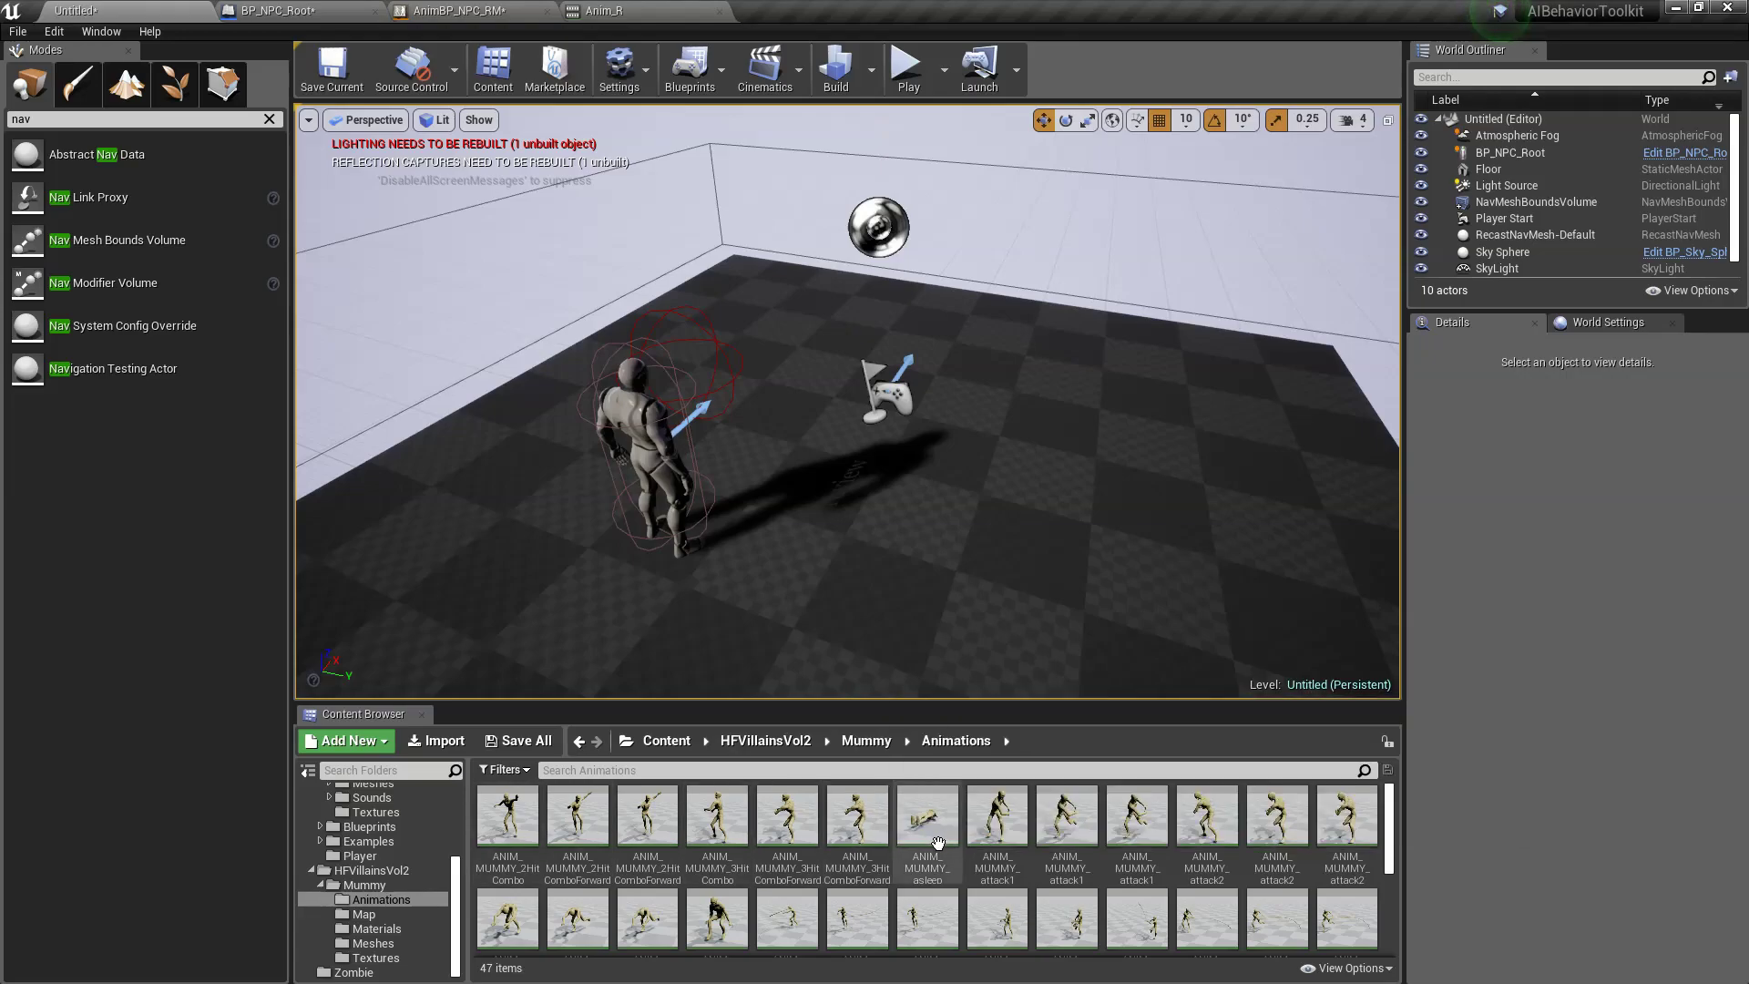
{"action": "scroll", "coordinate": [420, 871], "scroll_direction": "up", "scroll_amount": 3}
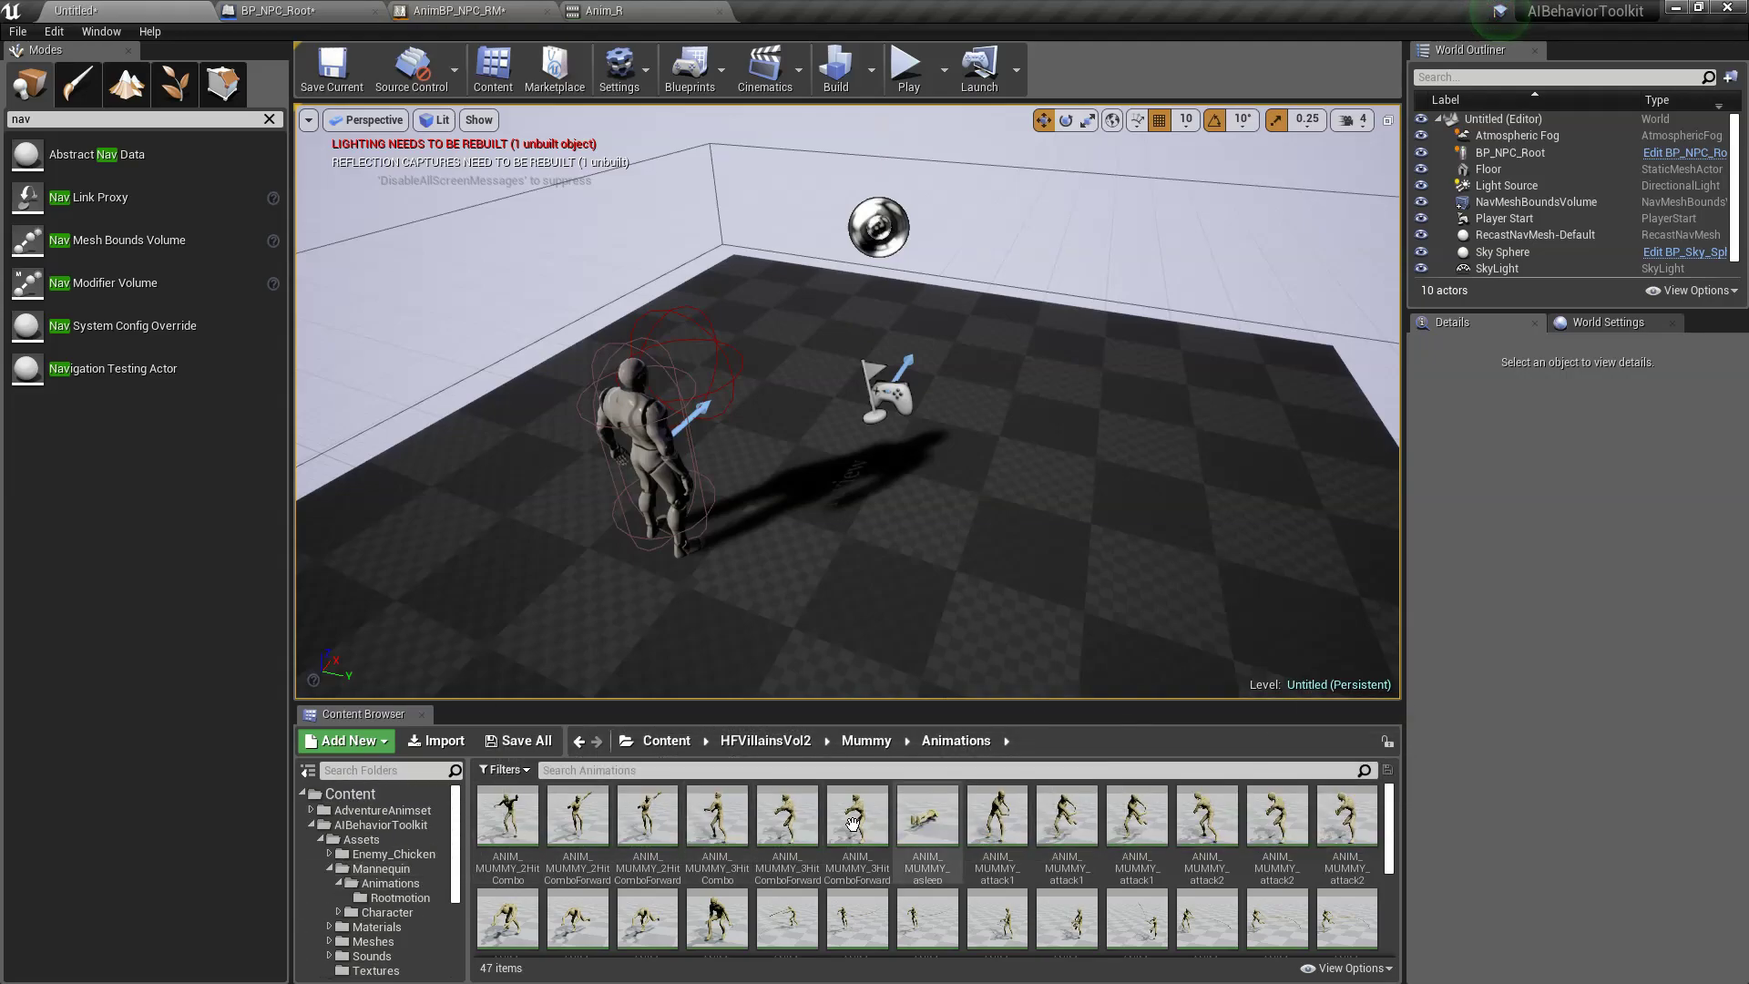
{"action": "left_click", "coordinate": [866, 740]}
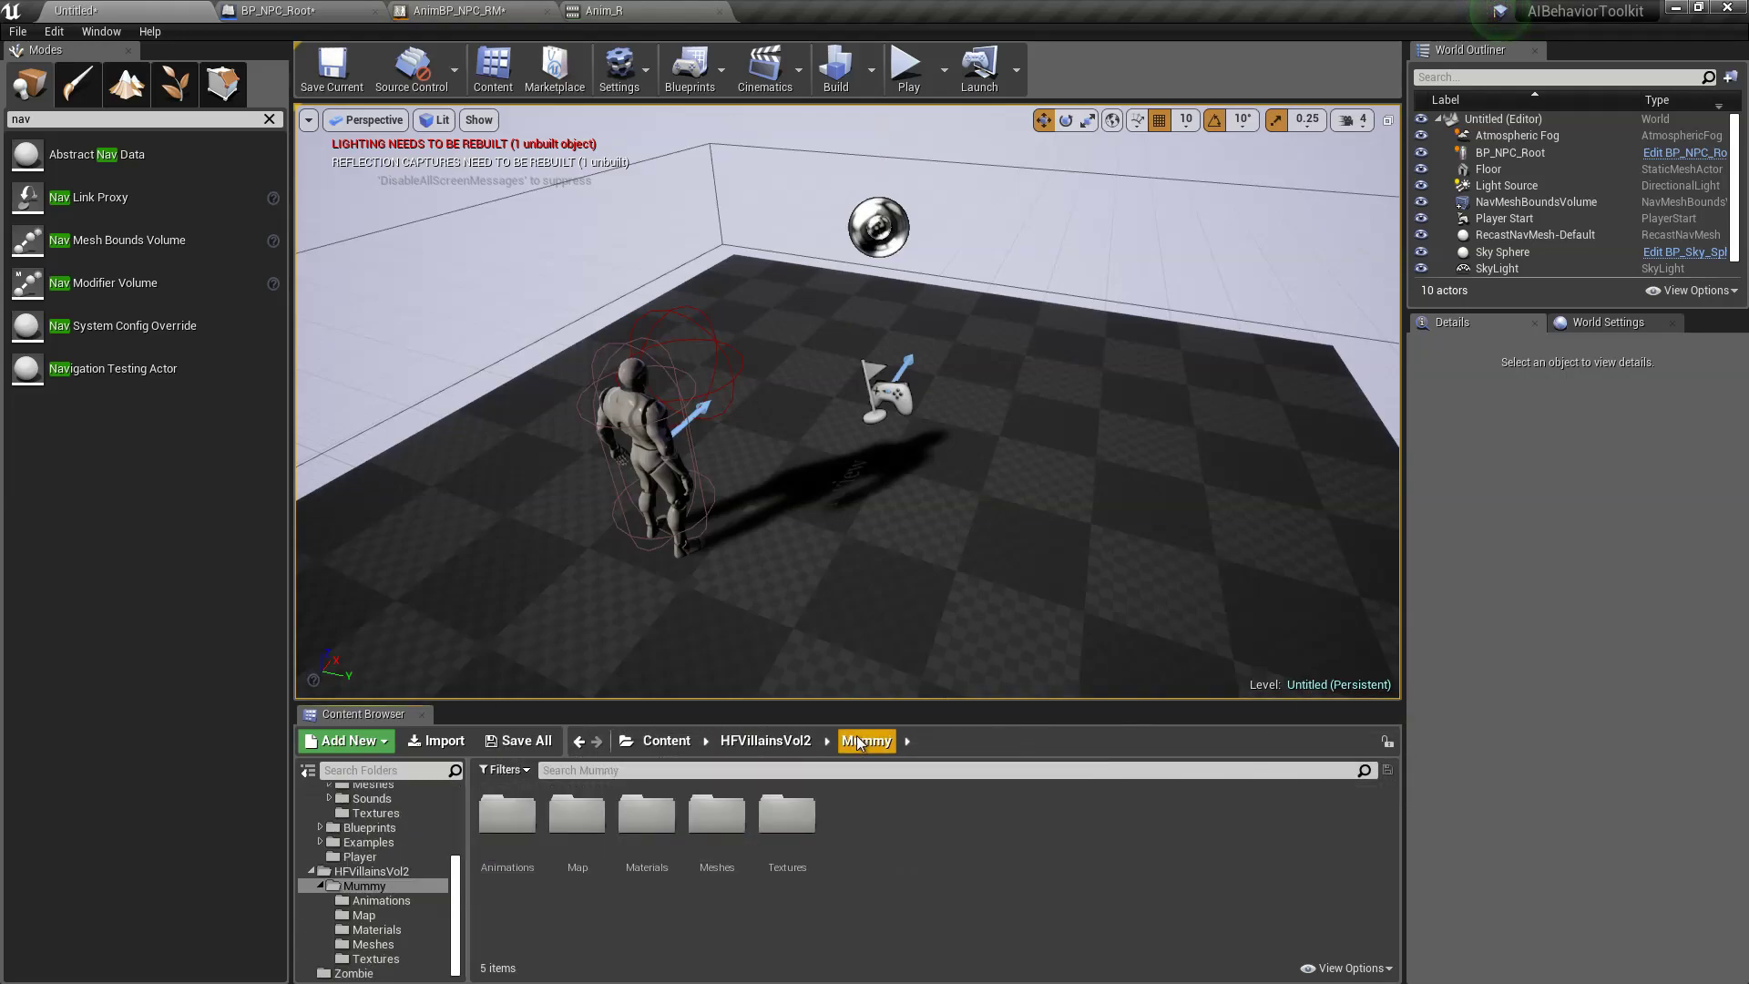
Step: Open SK_MUMMY from Meshes and show MUMMY_Skeleton's Retarget Manager with the Humanoid rig
{"action": "double_click", "coordinate": [716, 815]}
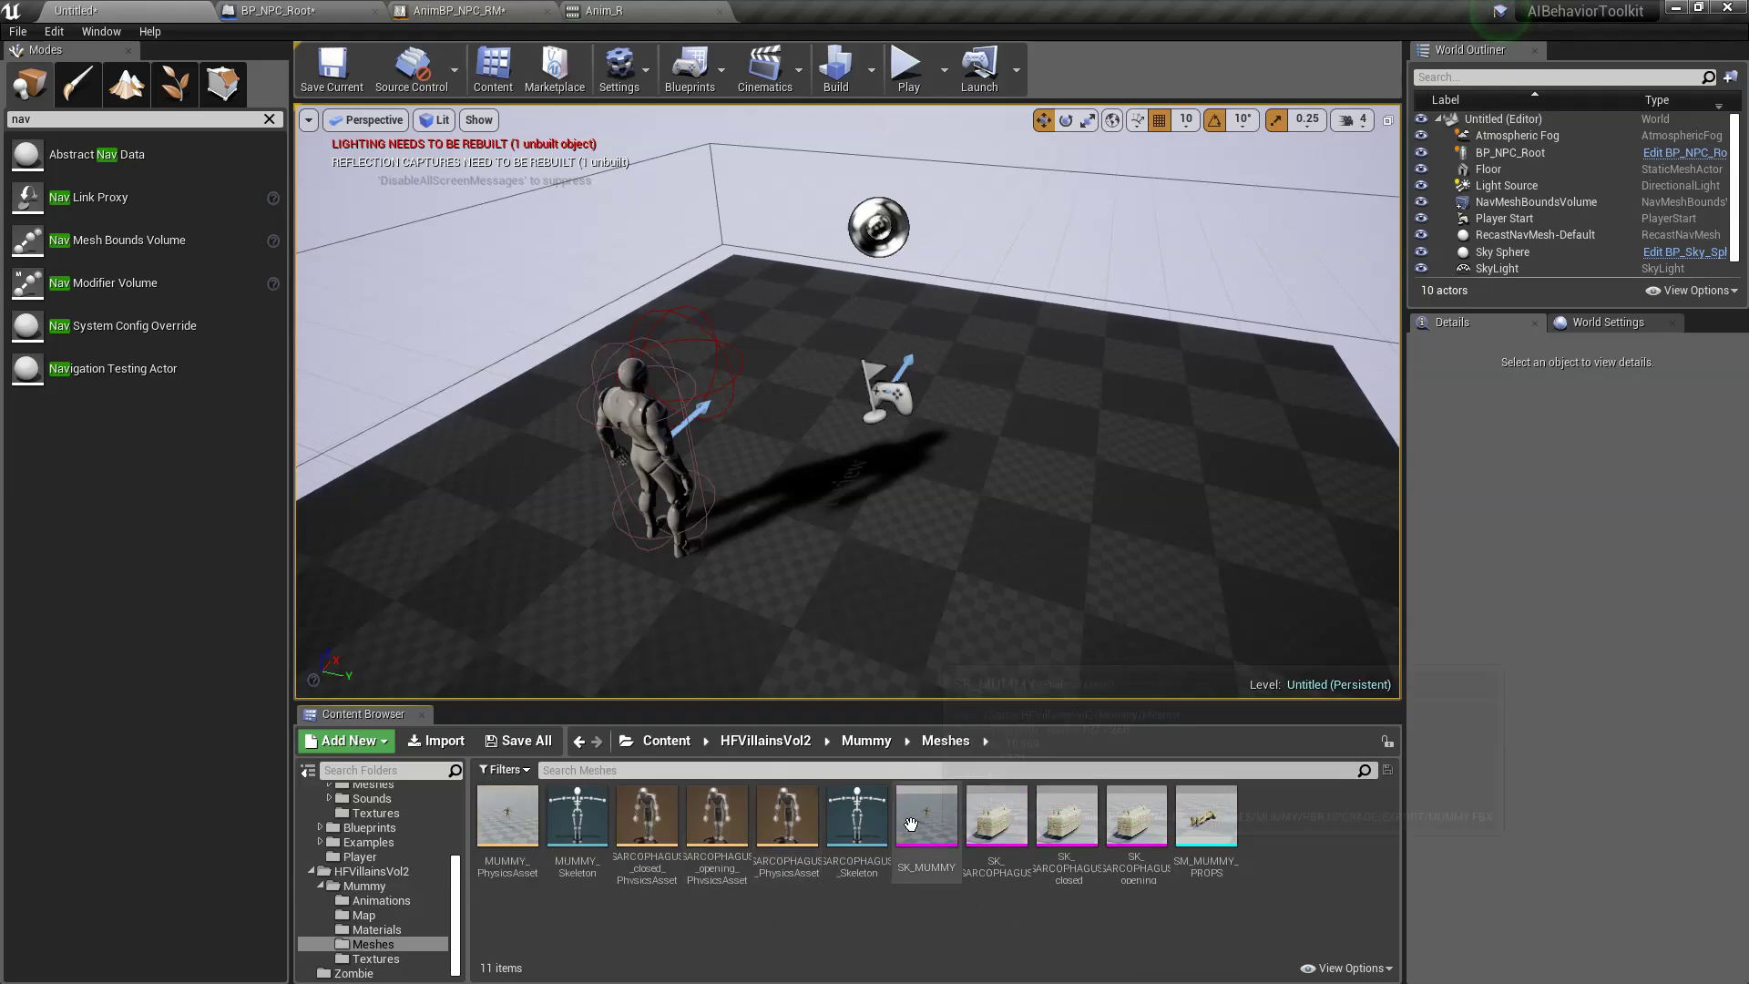
{"action": "double_click", "coordinate": [857, 820]}
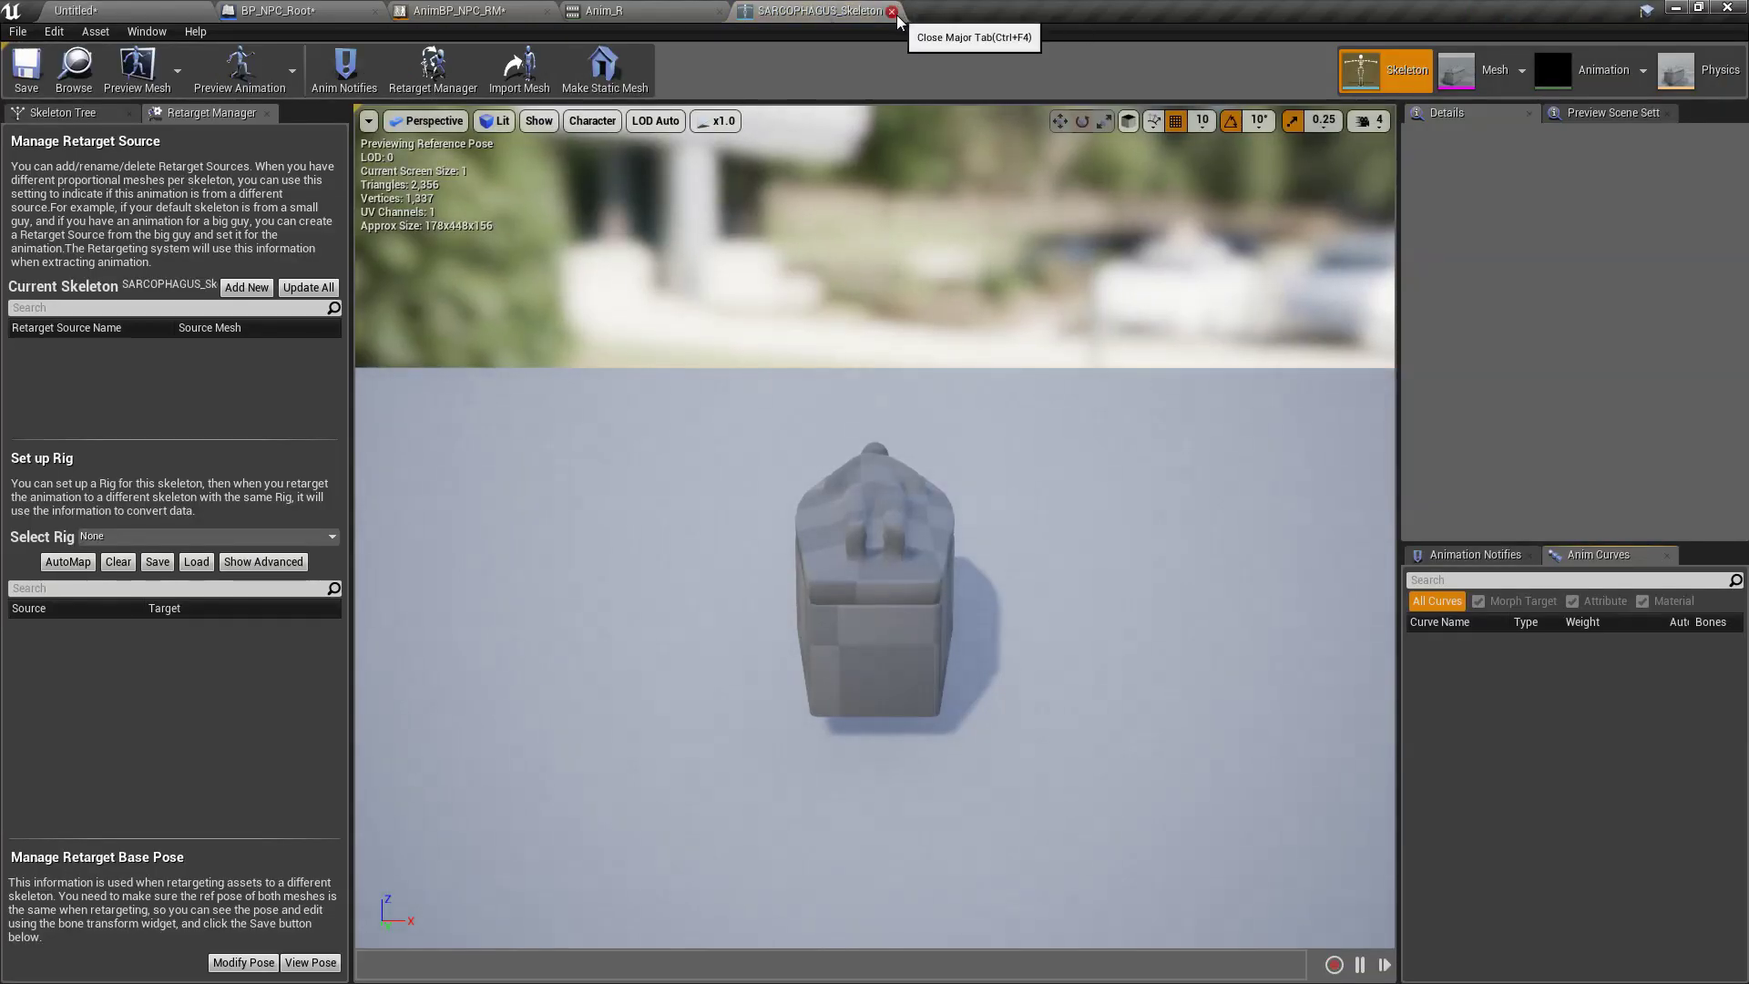
{"action": "left_click", "coordinate": [890, 10]}
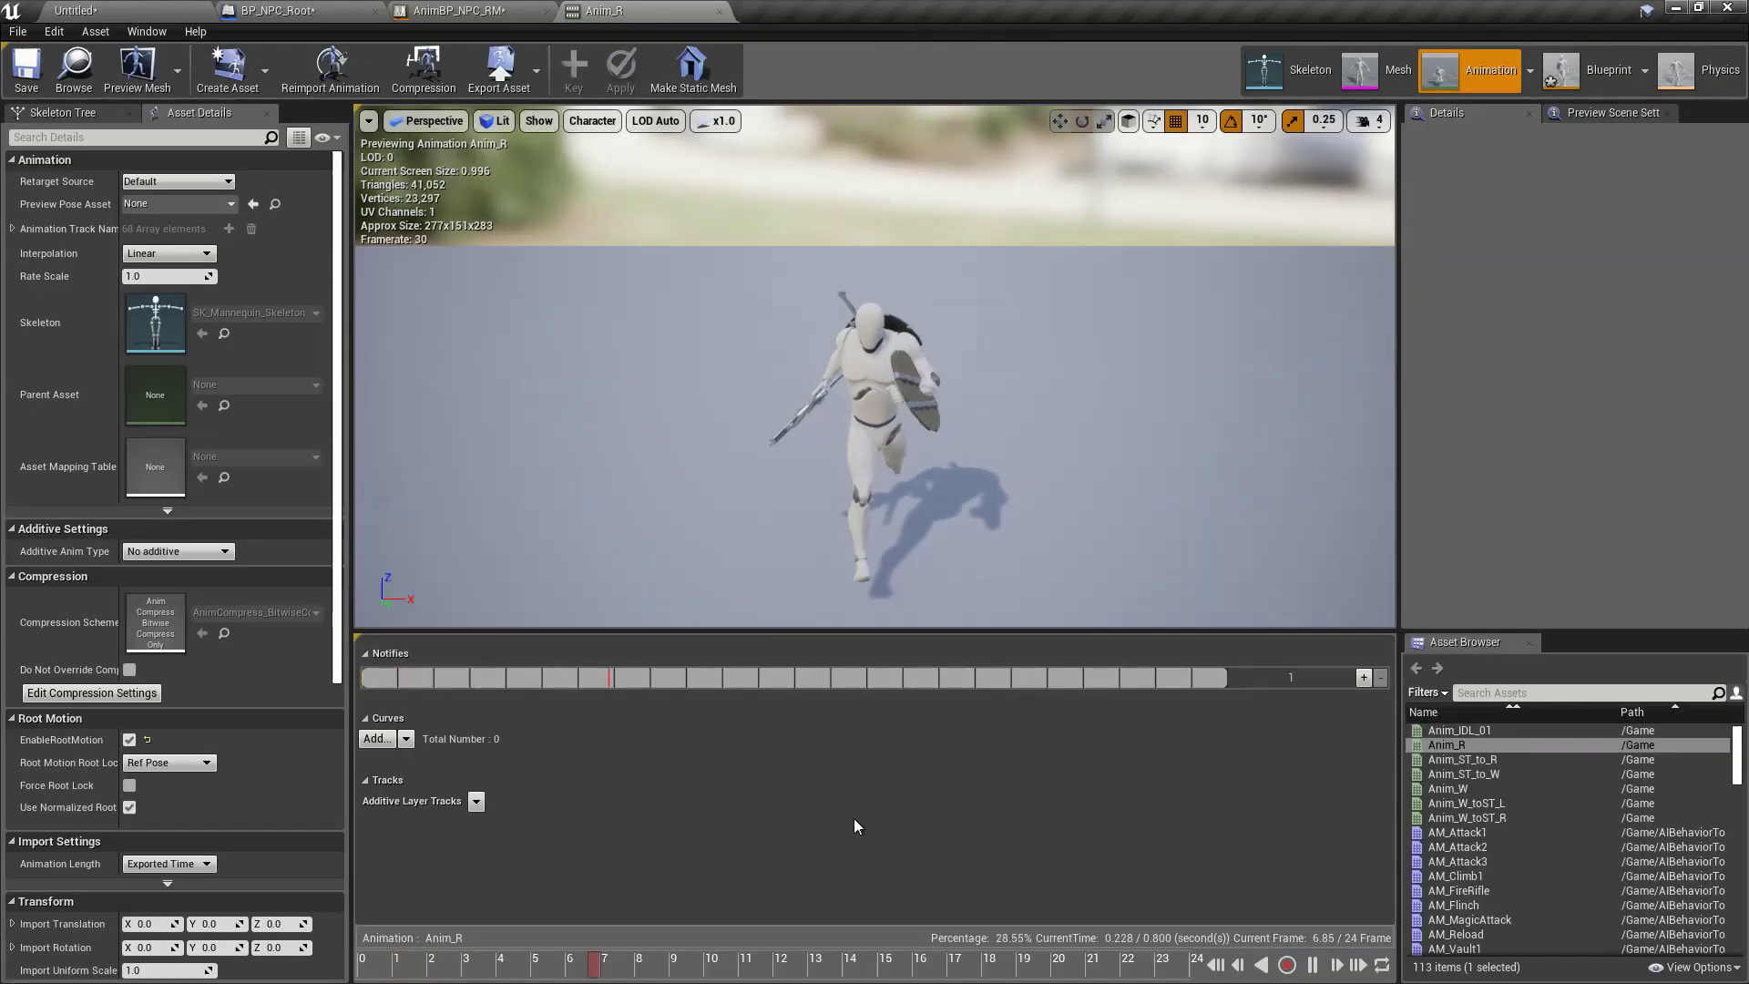
{"action": "left_click", "coordinate": [76, 8]}
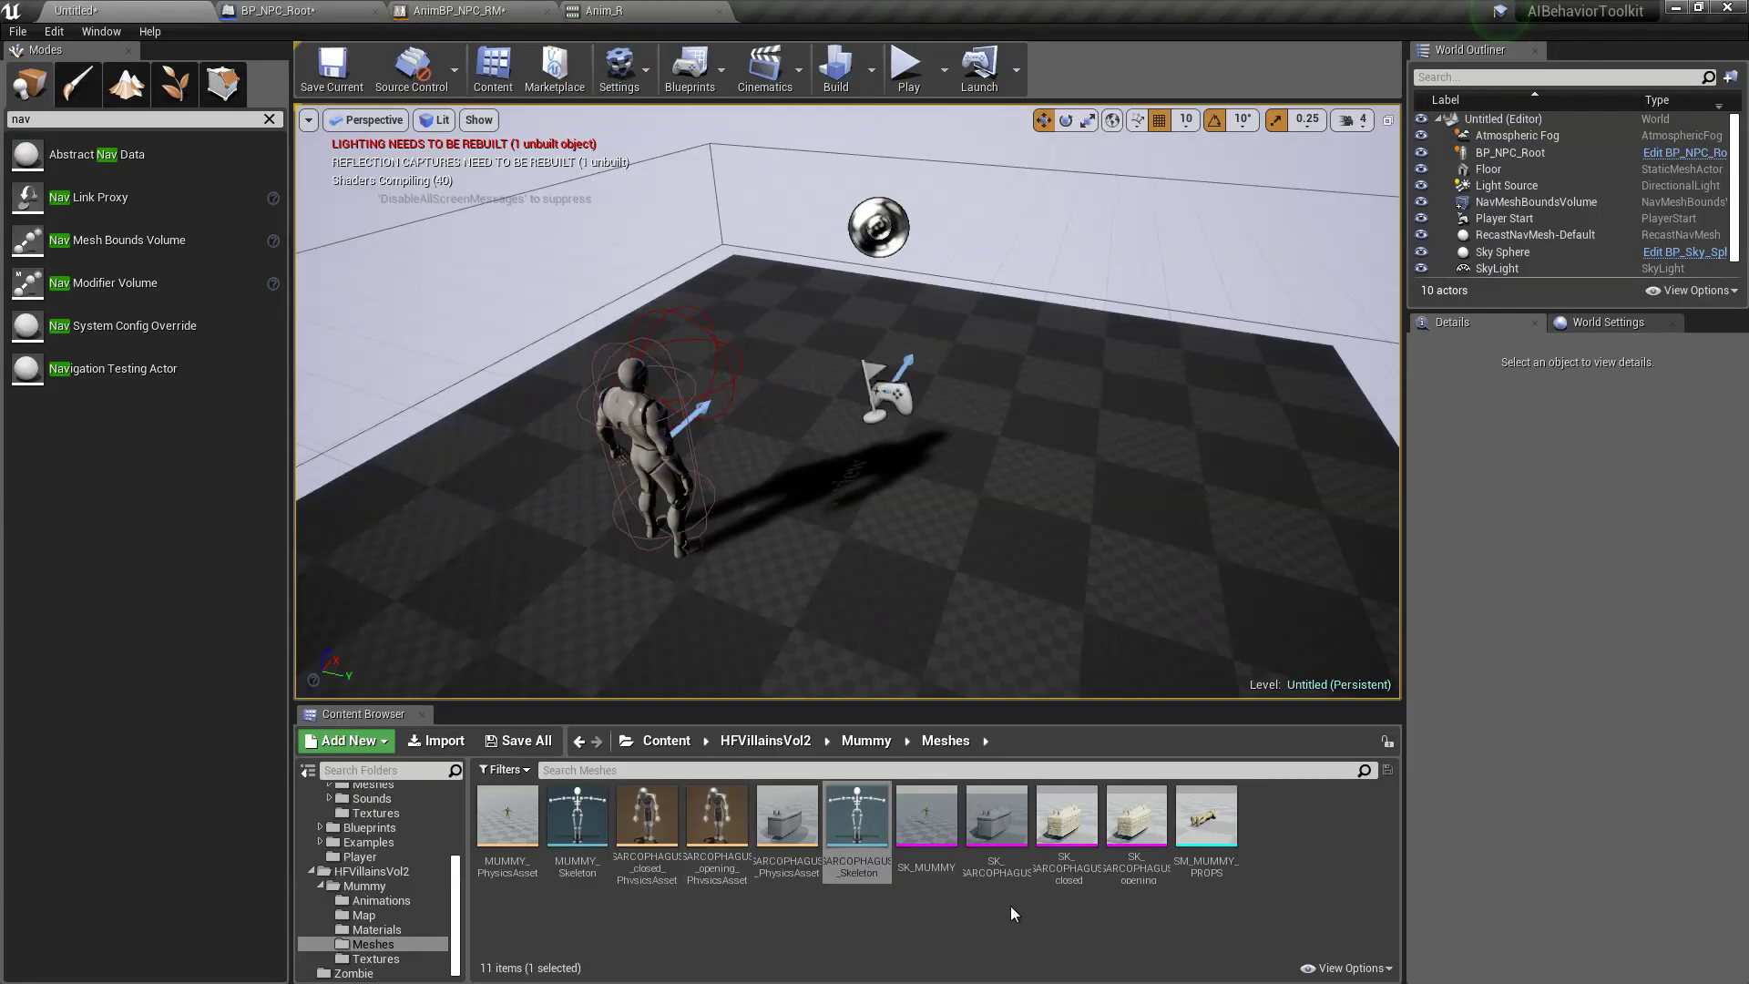
{"action": "double_click", "coordinate": [924, 819]}
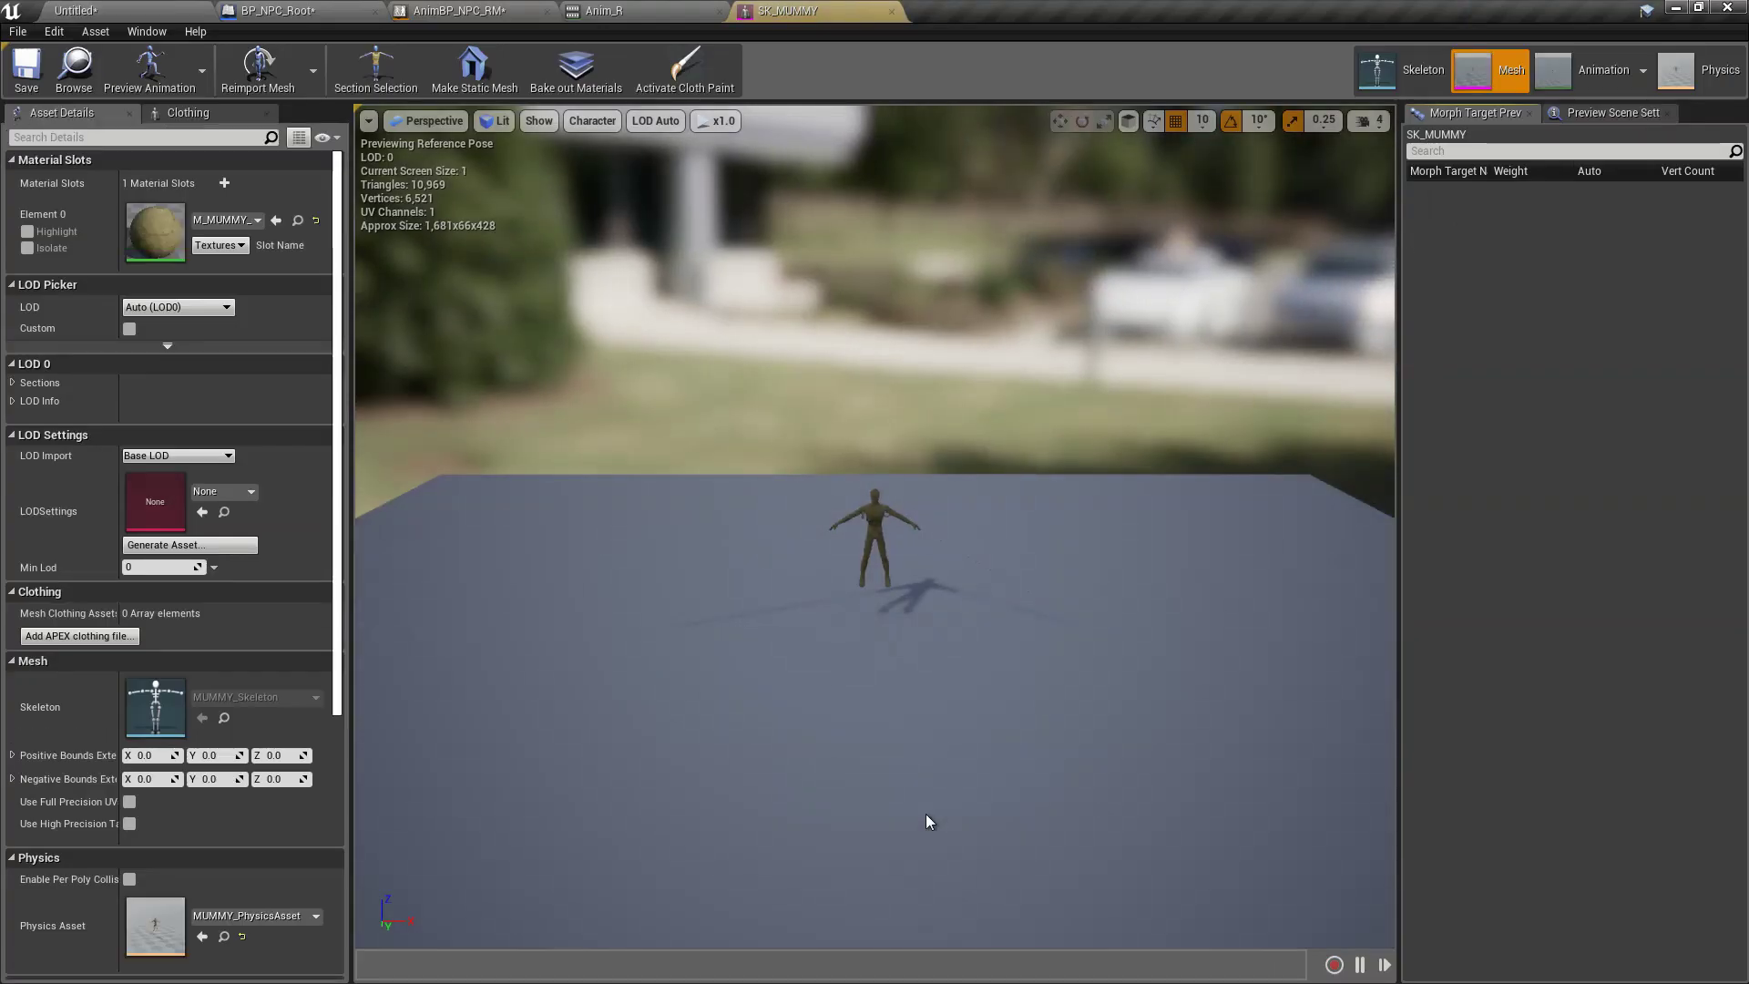
{"action": "left_click", "coordinate": [1422, 71]}
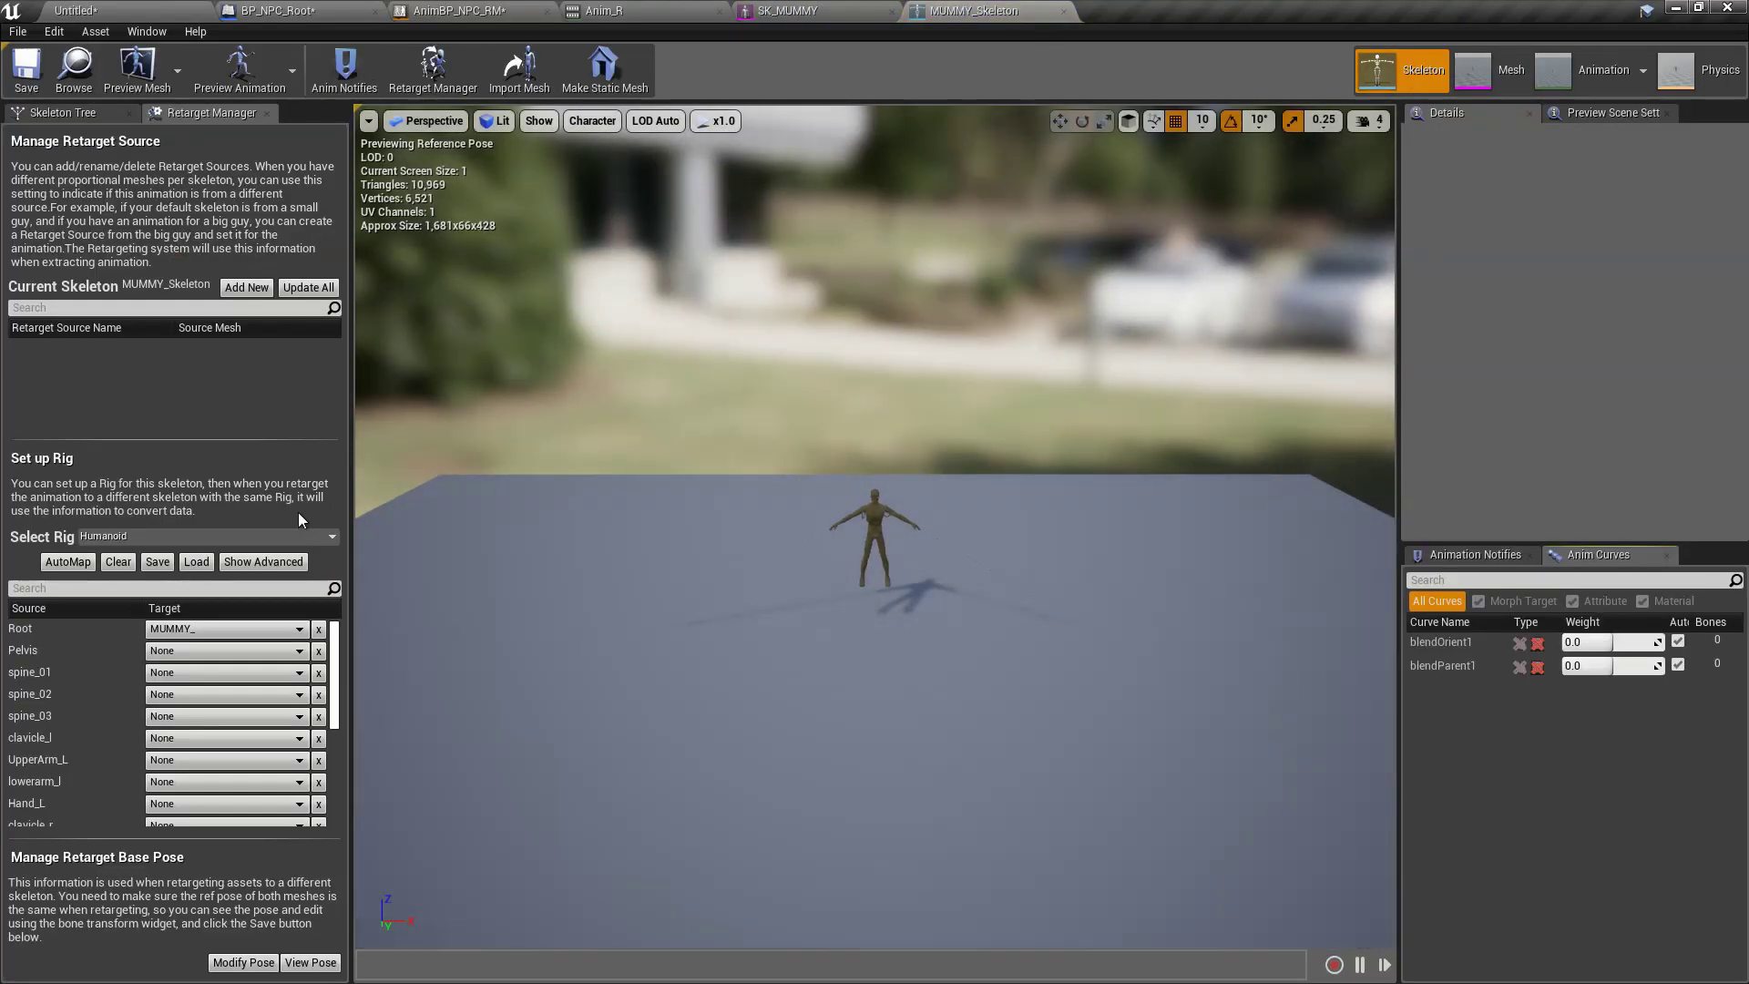
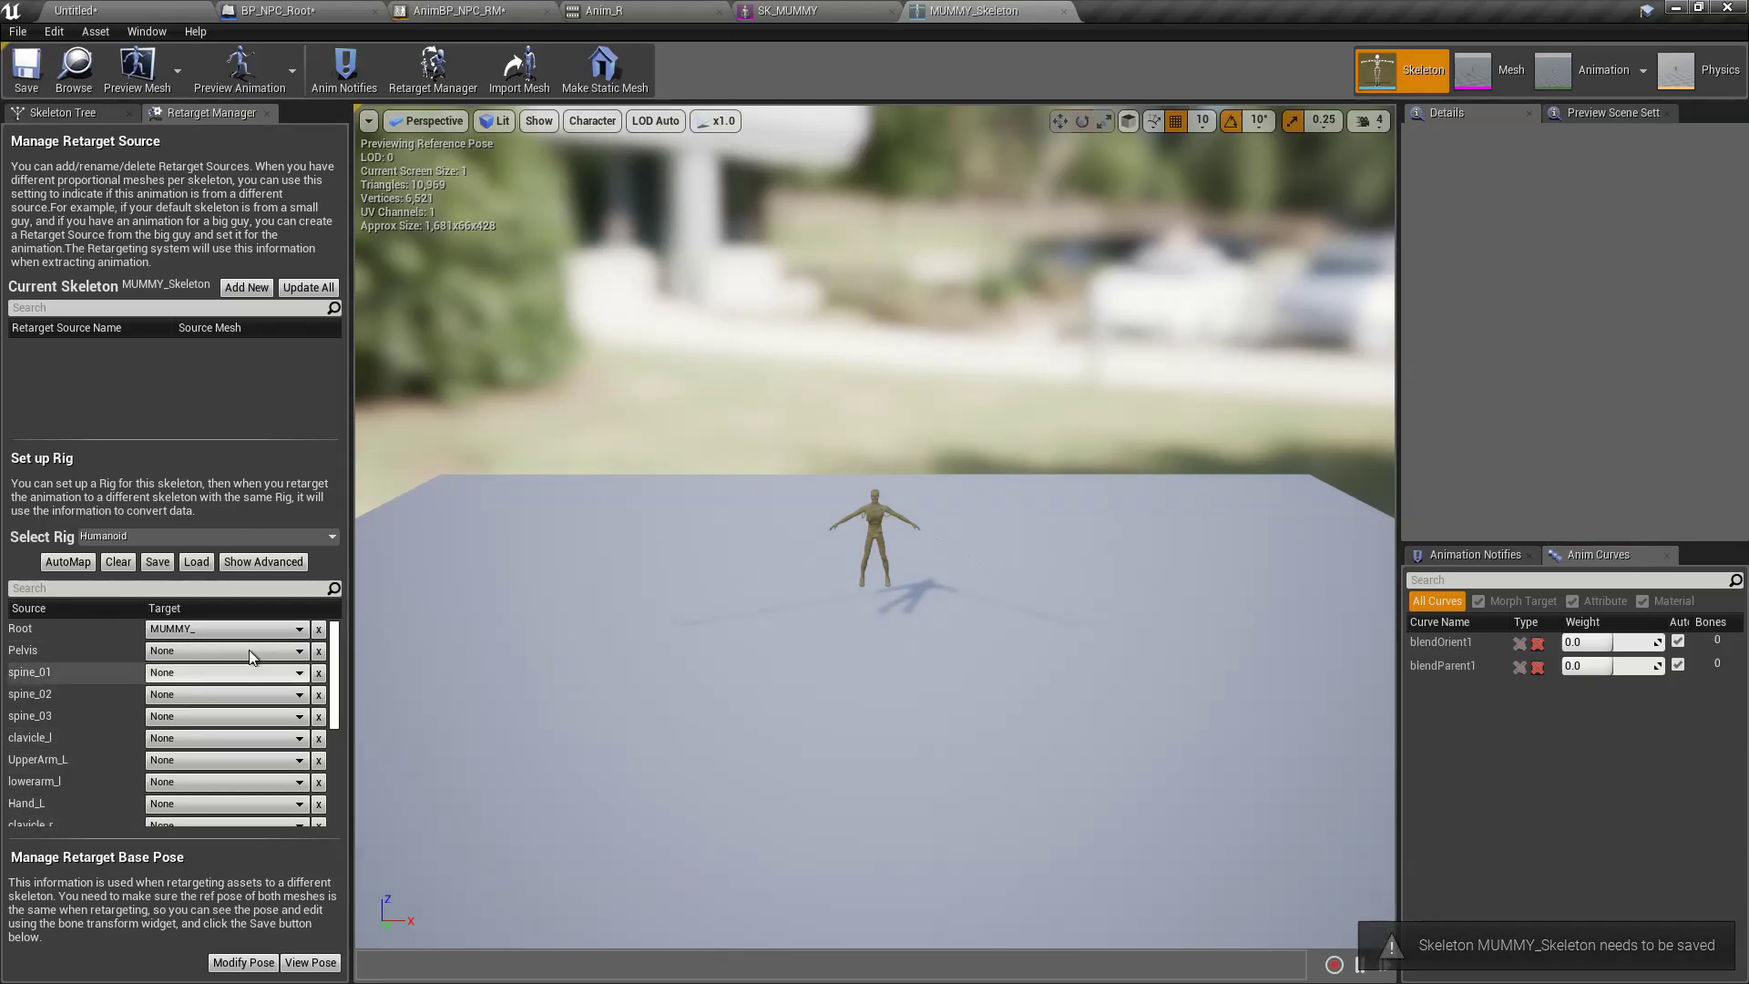
{"action": "left_click_drag", "start_coordinate": [343, 688], "coordinate": [334, 642]}
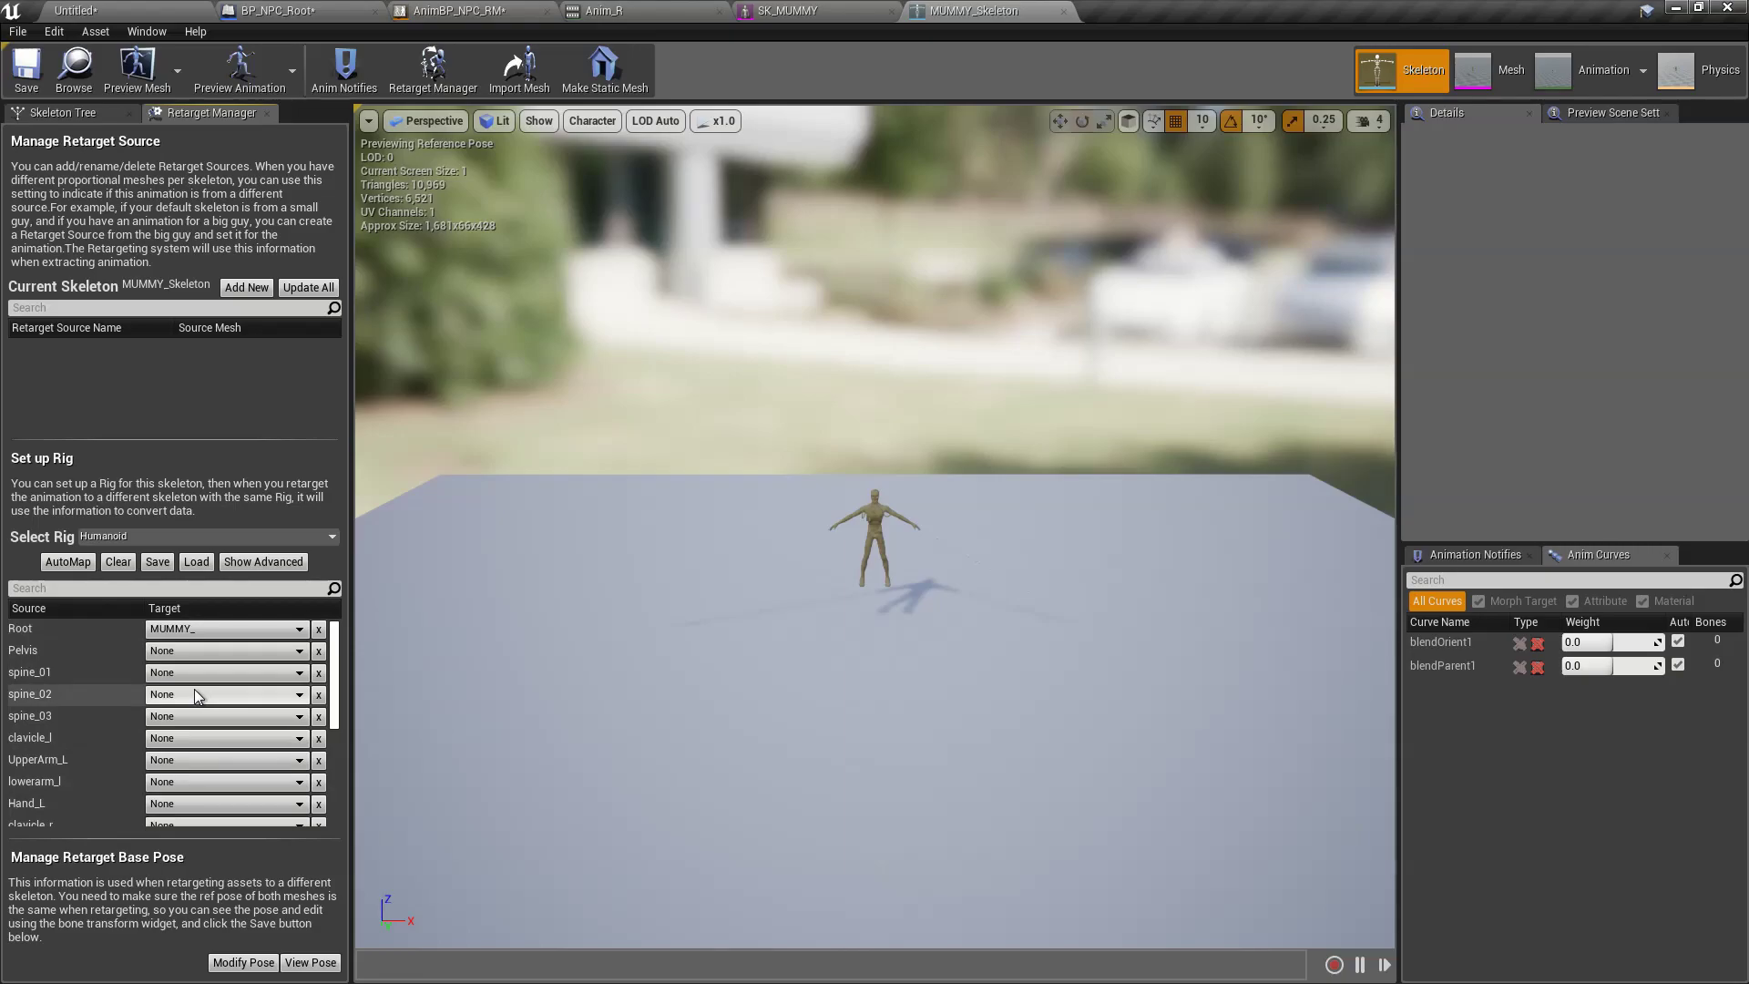
Step: Leave the MUMMY skeleton's retarget setup for the Untitled level editor
{"action": "left_click", "coordinate": [82, 10]}
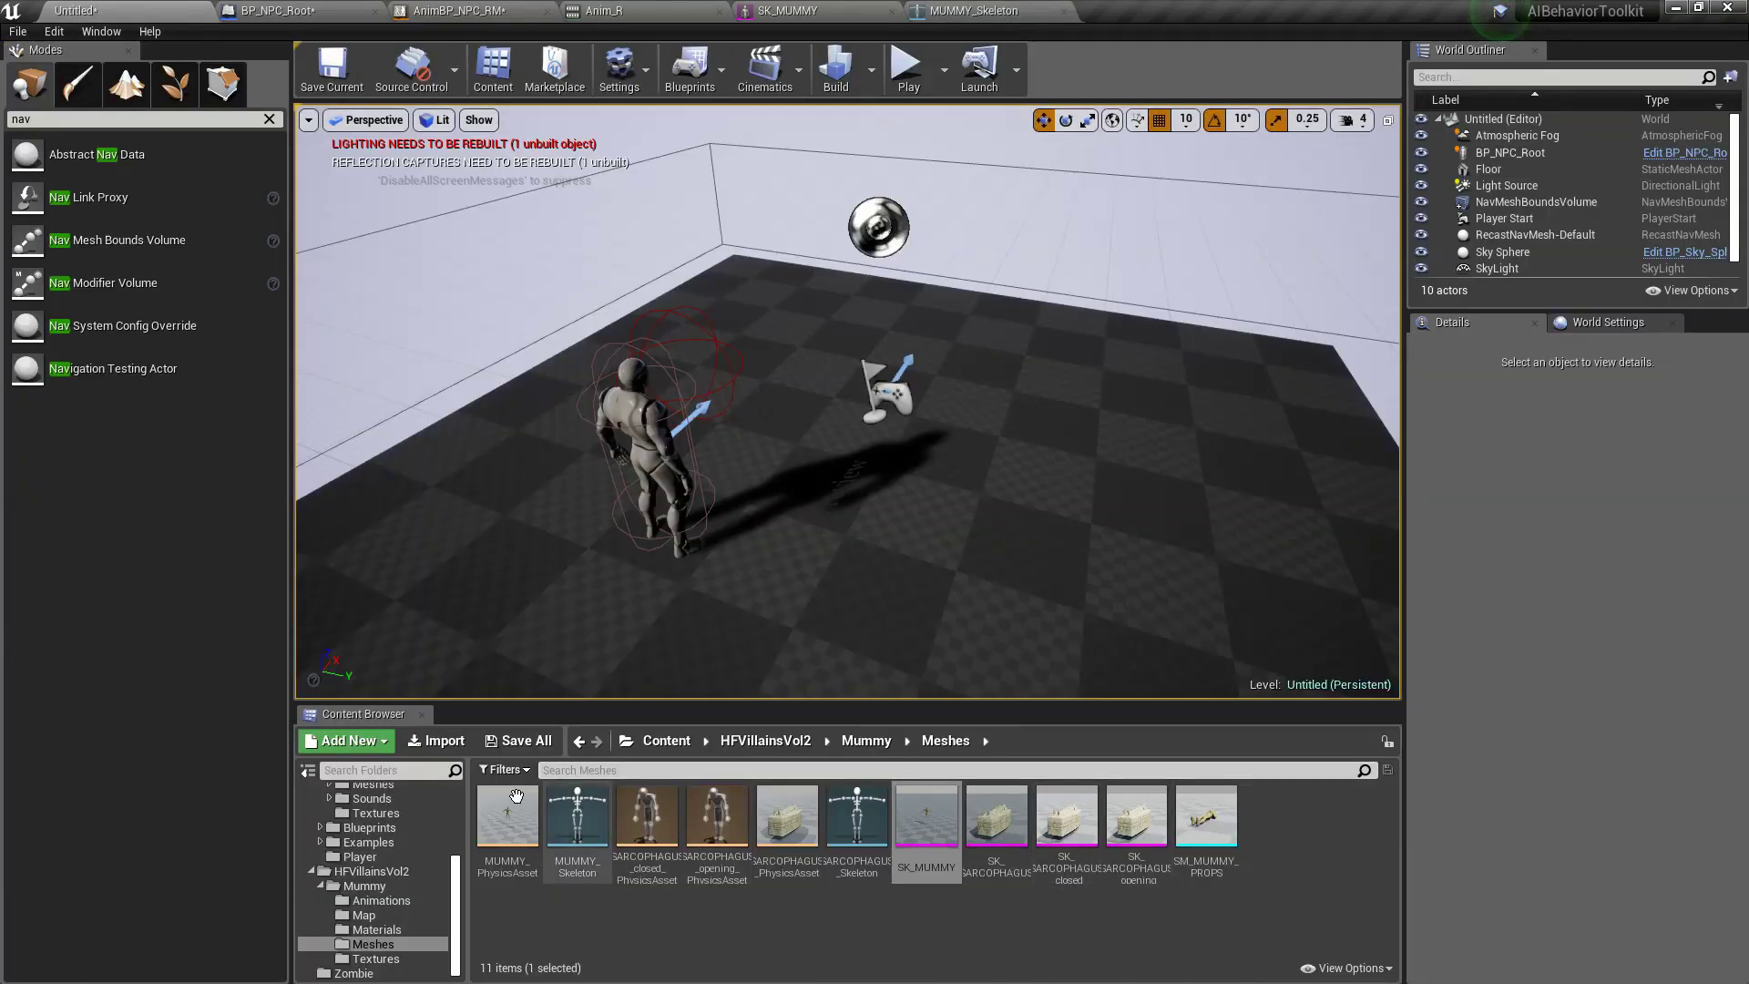
{"action": "scroll", "coordinate": [406, 901], "scroll_direction": "up", "scroll_amount": 5}
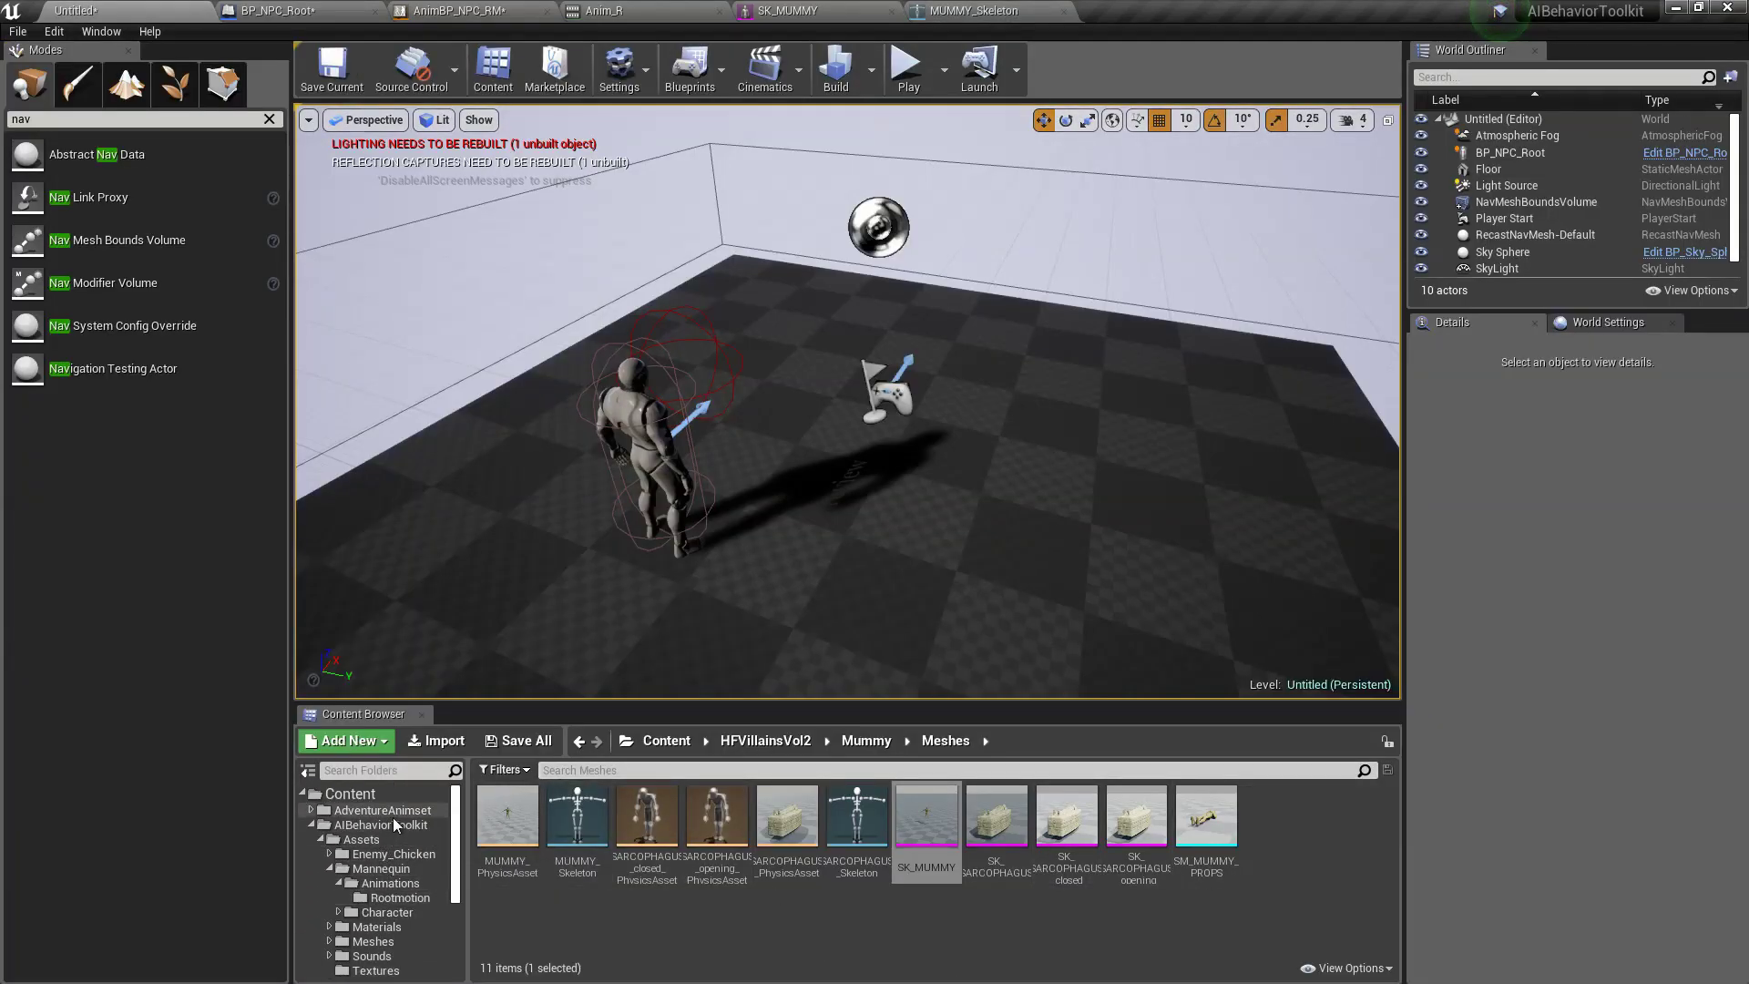
Step: Retarget a copy of AnimBP_NPC_RM from the Rootmotion folder onto MUMMY_Skeleton
{"action": "left_click", "coordinate": [458, 10]}
{"action": "left_click", "coordinate": [154, 63]}
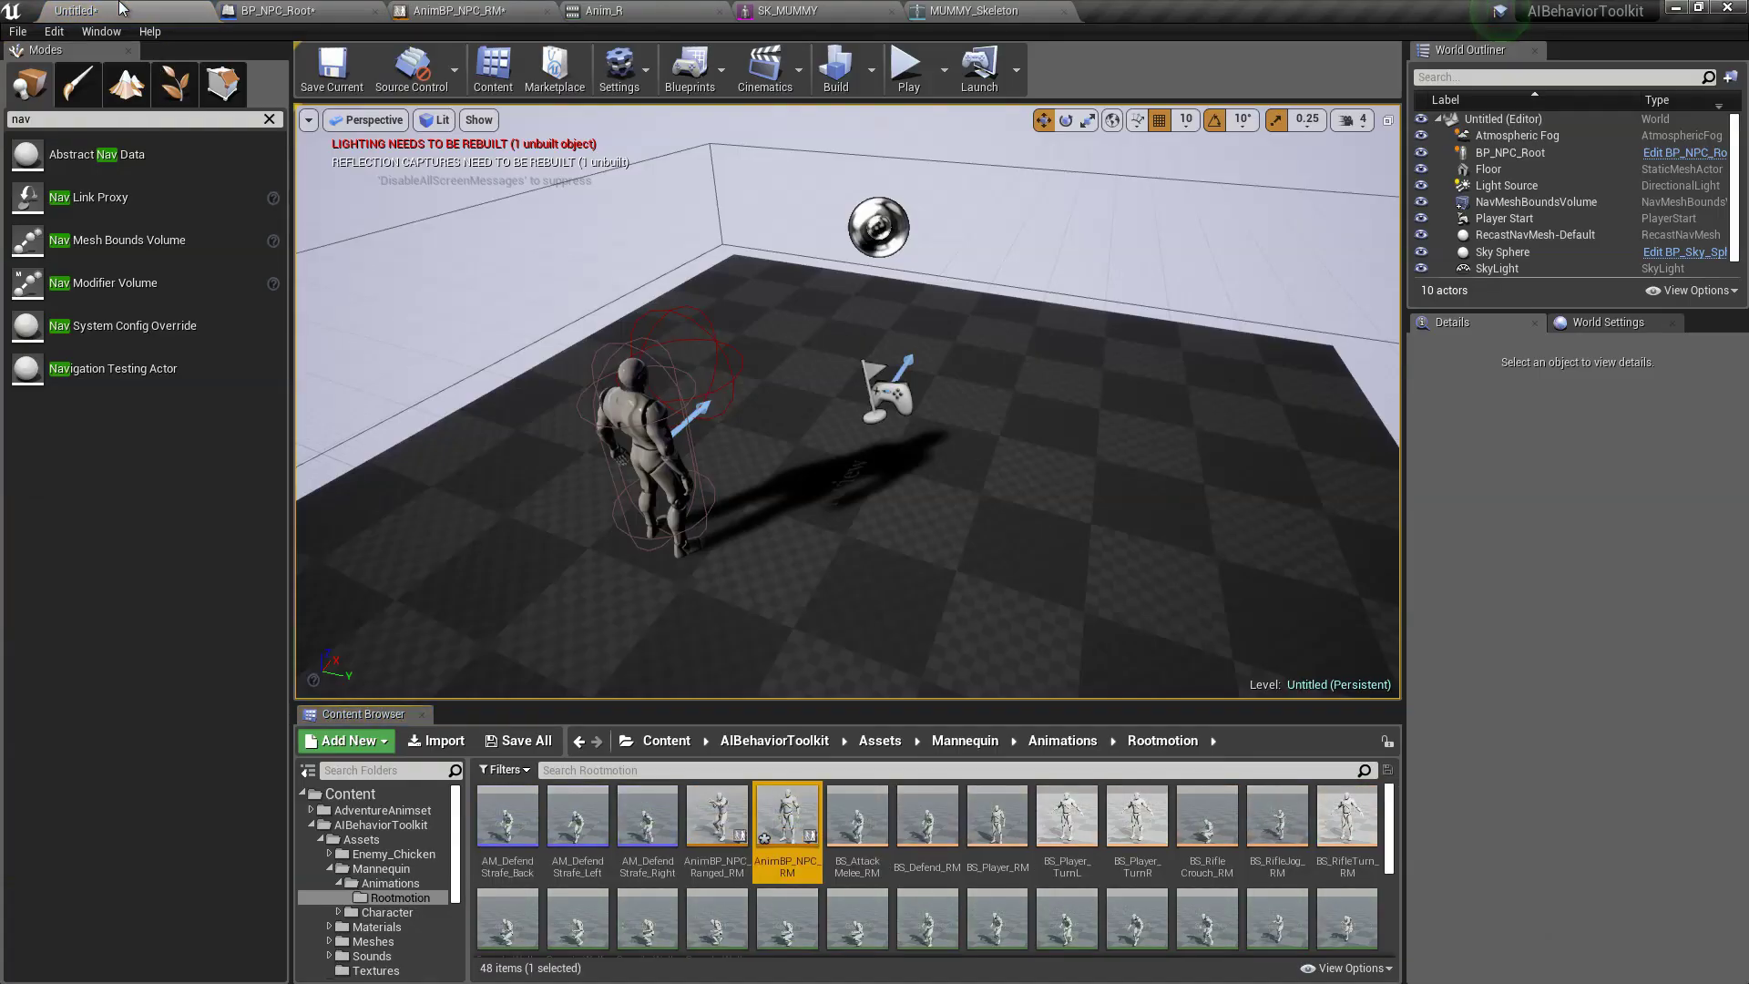
{"action": "right_click", "coordinate": [790, 820]}
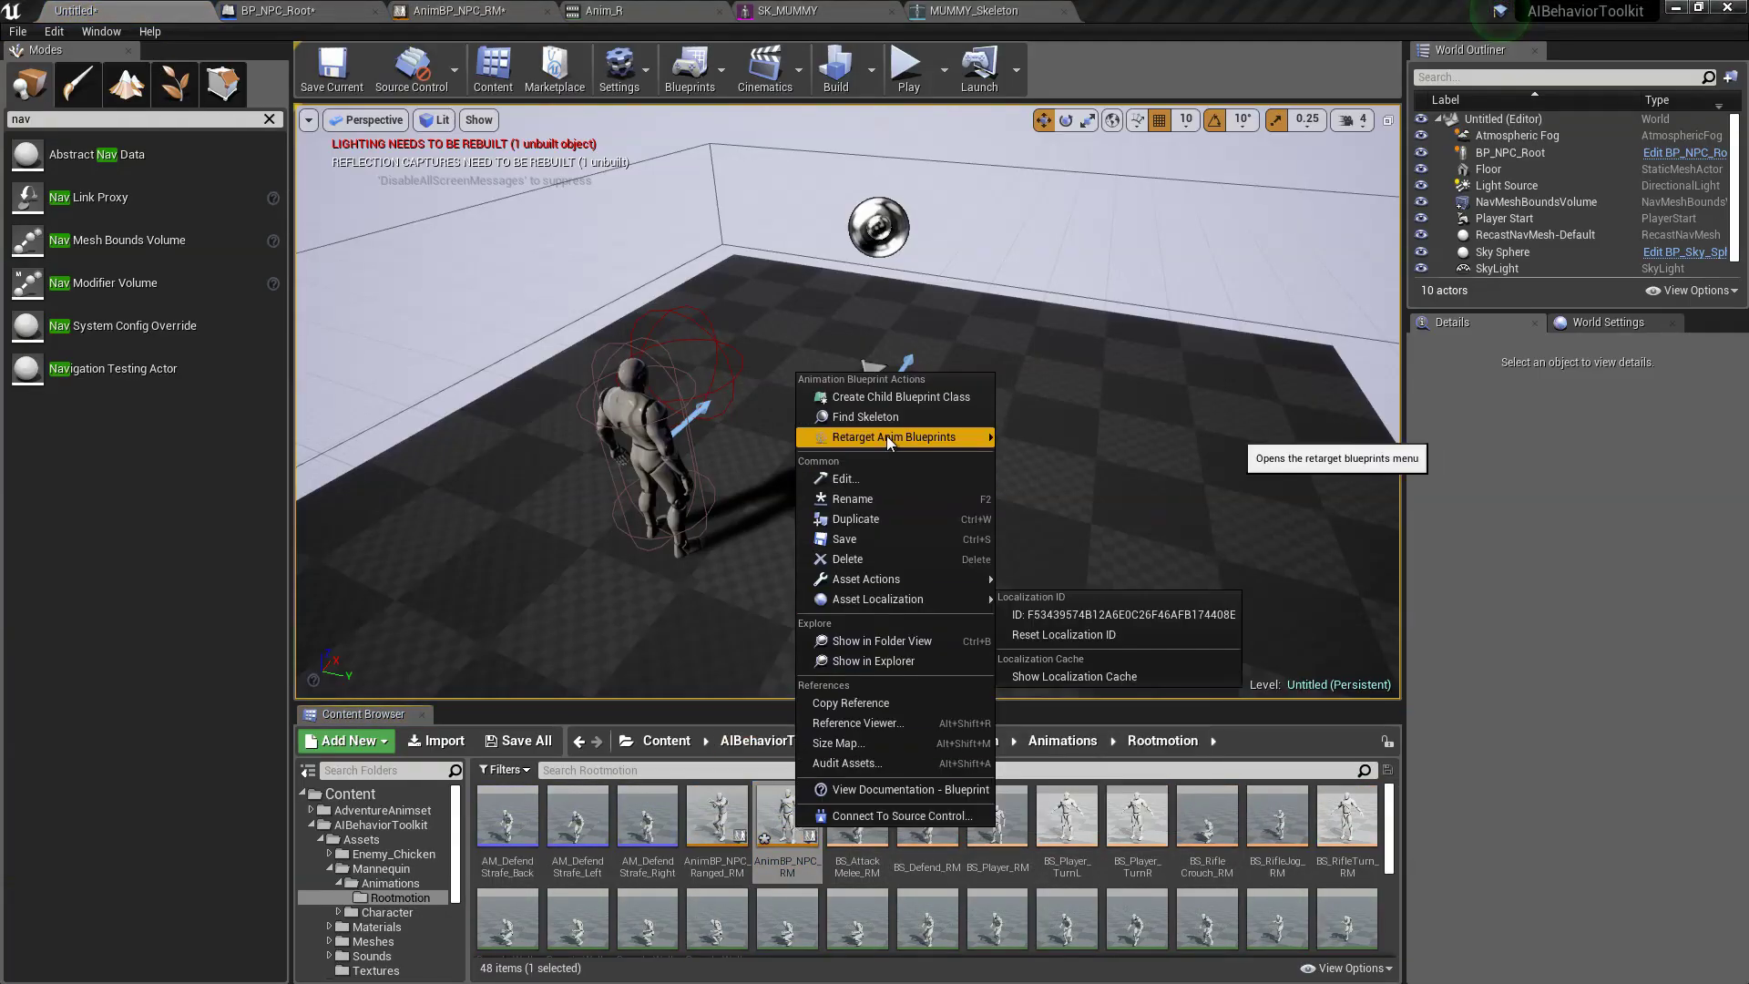
{"action": "mouse_move", "coordinate": [893, 437]}
{"action": "left_click", "coordinate": [1093, 437]}
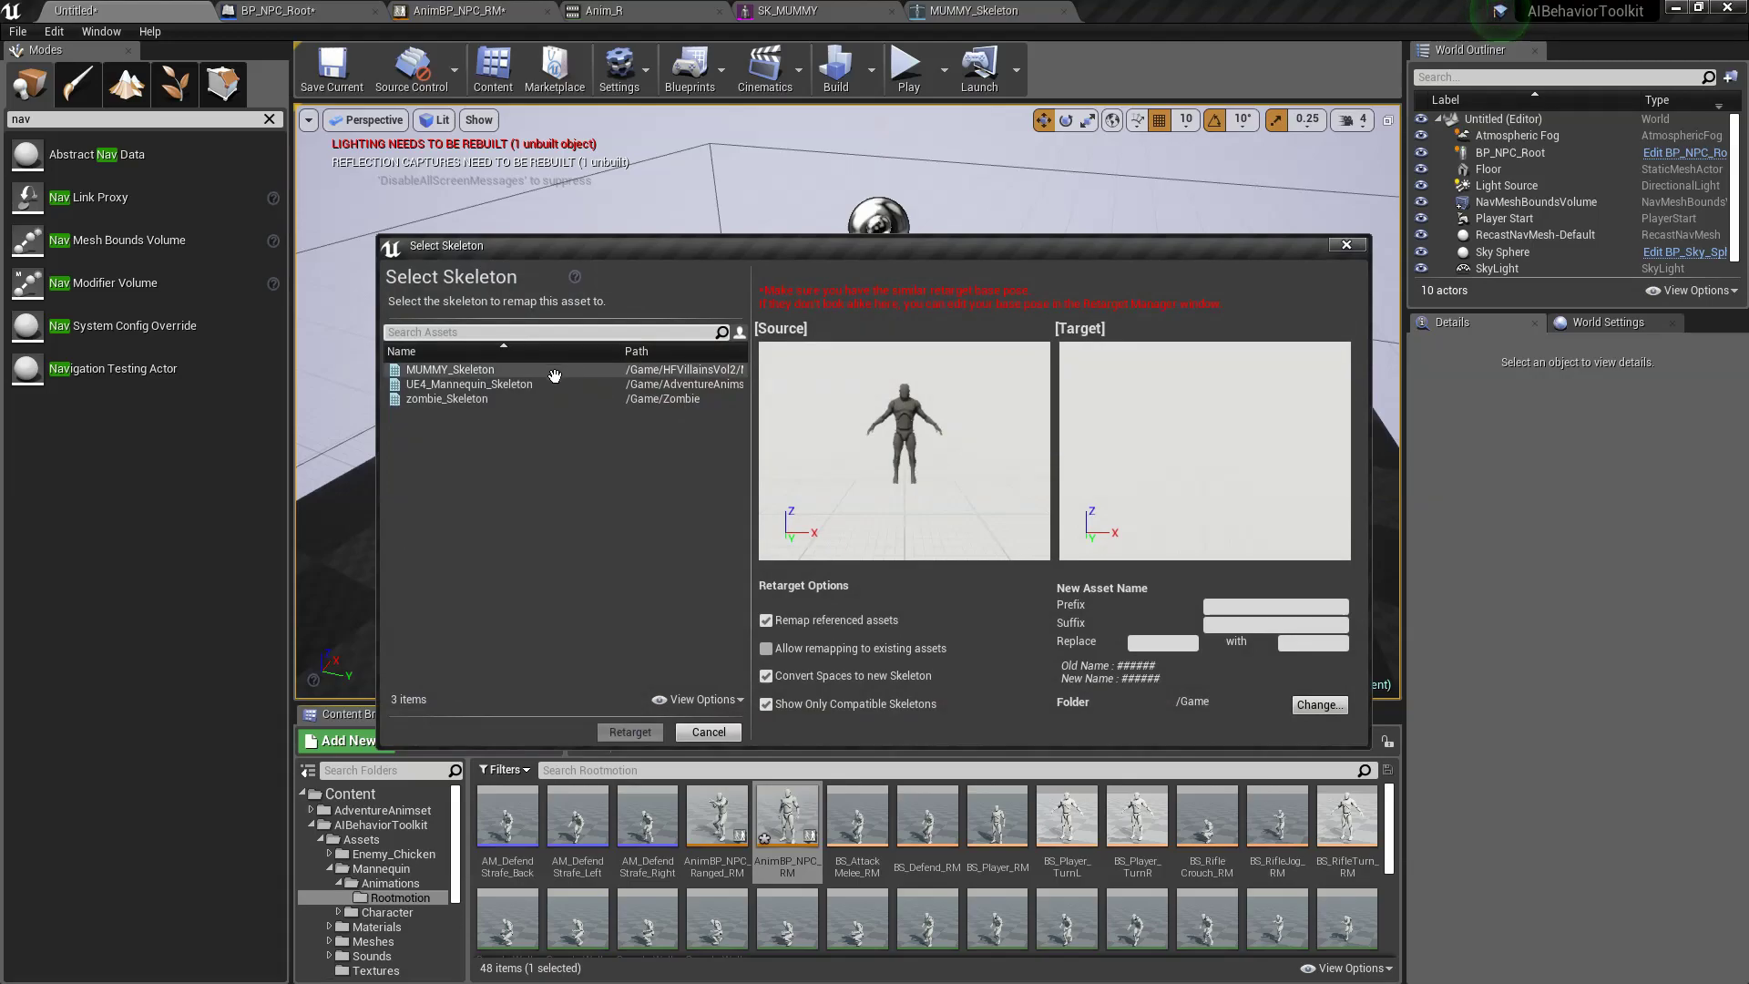
{"action": "left_click", "coordinate": [452, 369]}
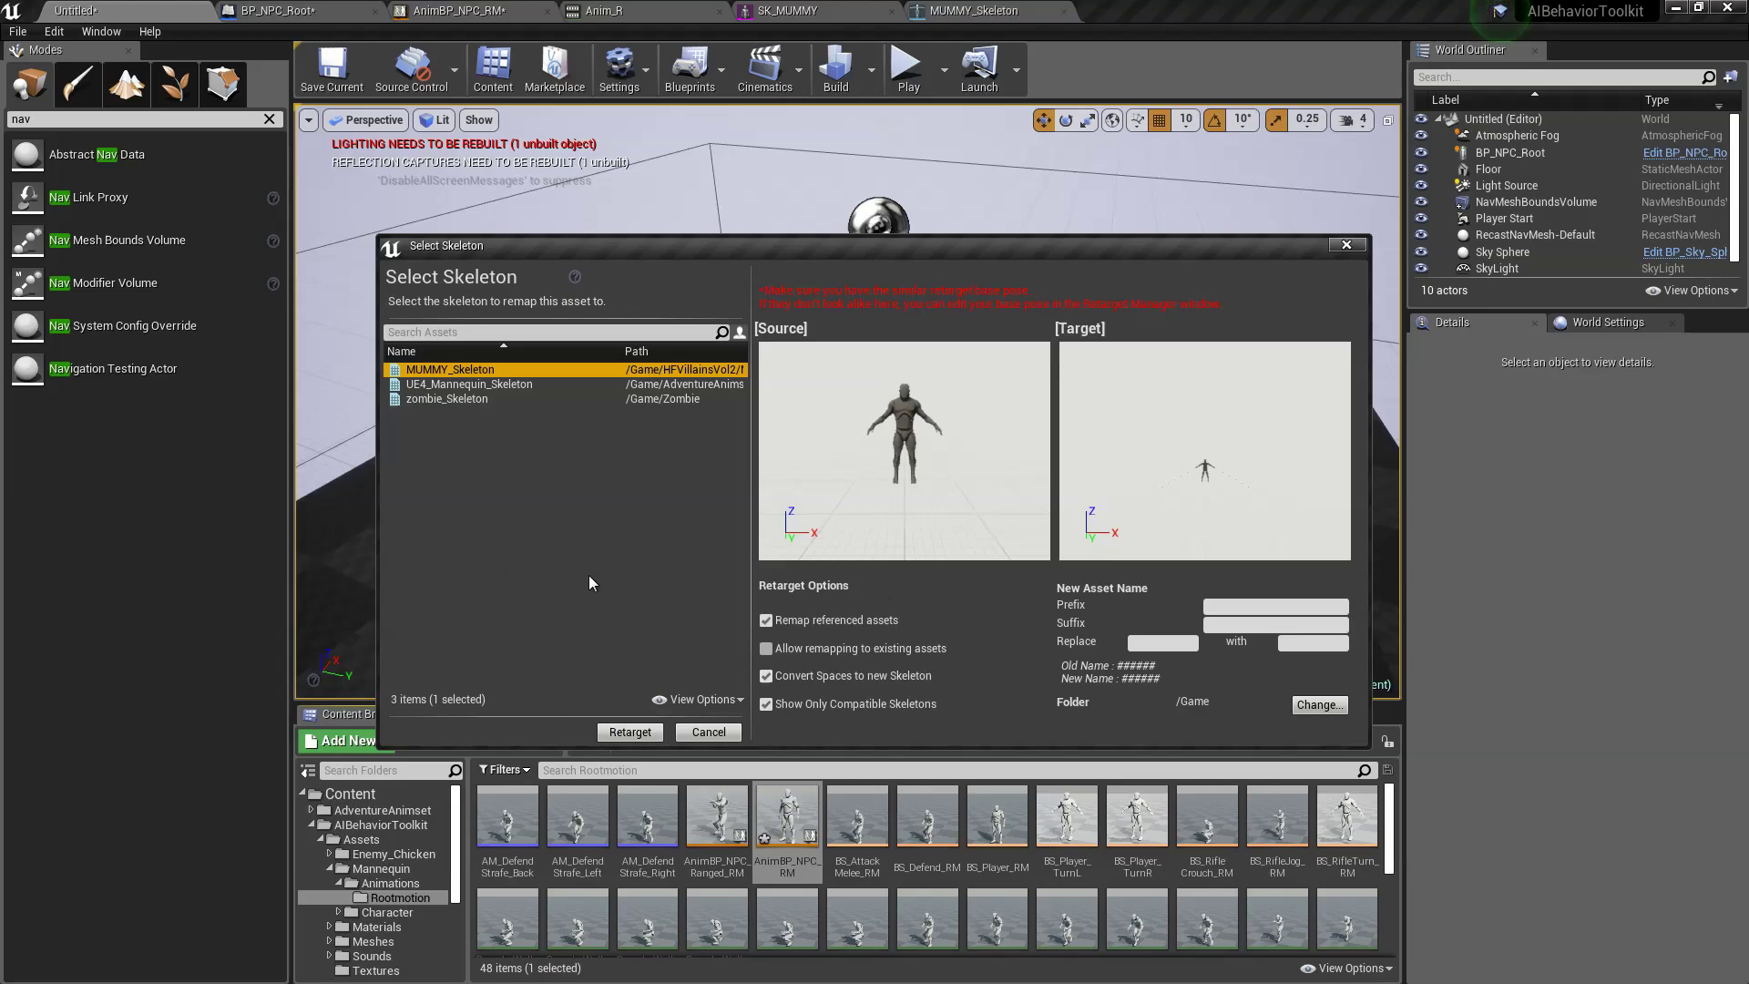
{"action": "left_click", "coordinate": [631, 732]}
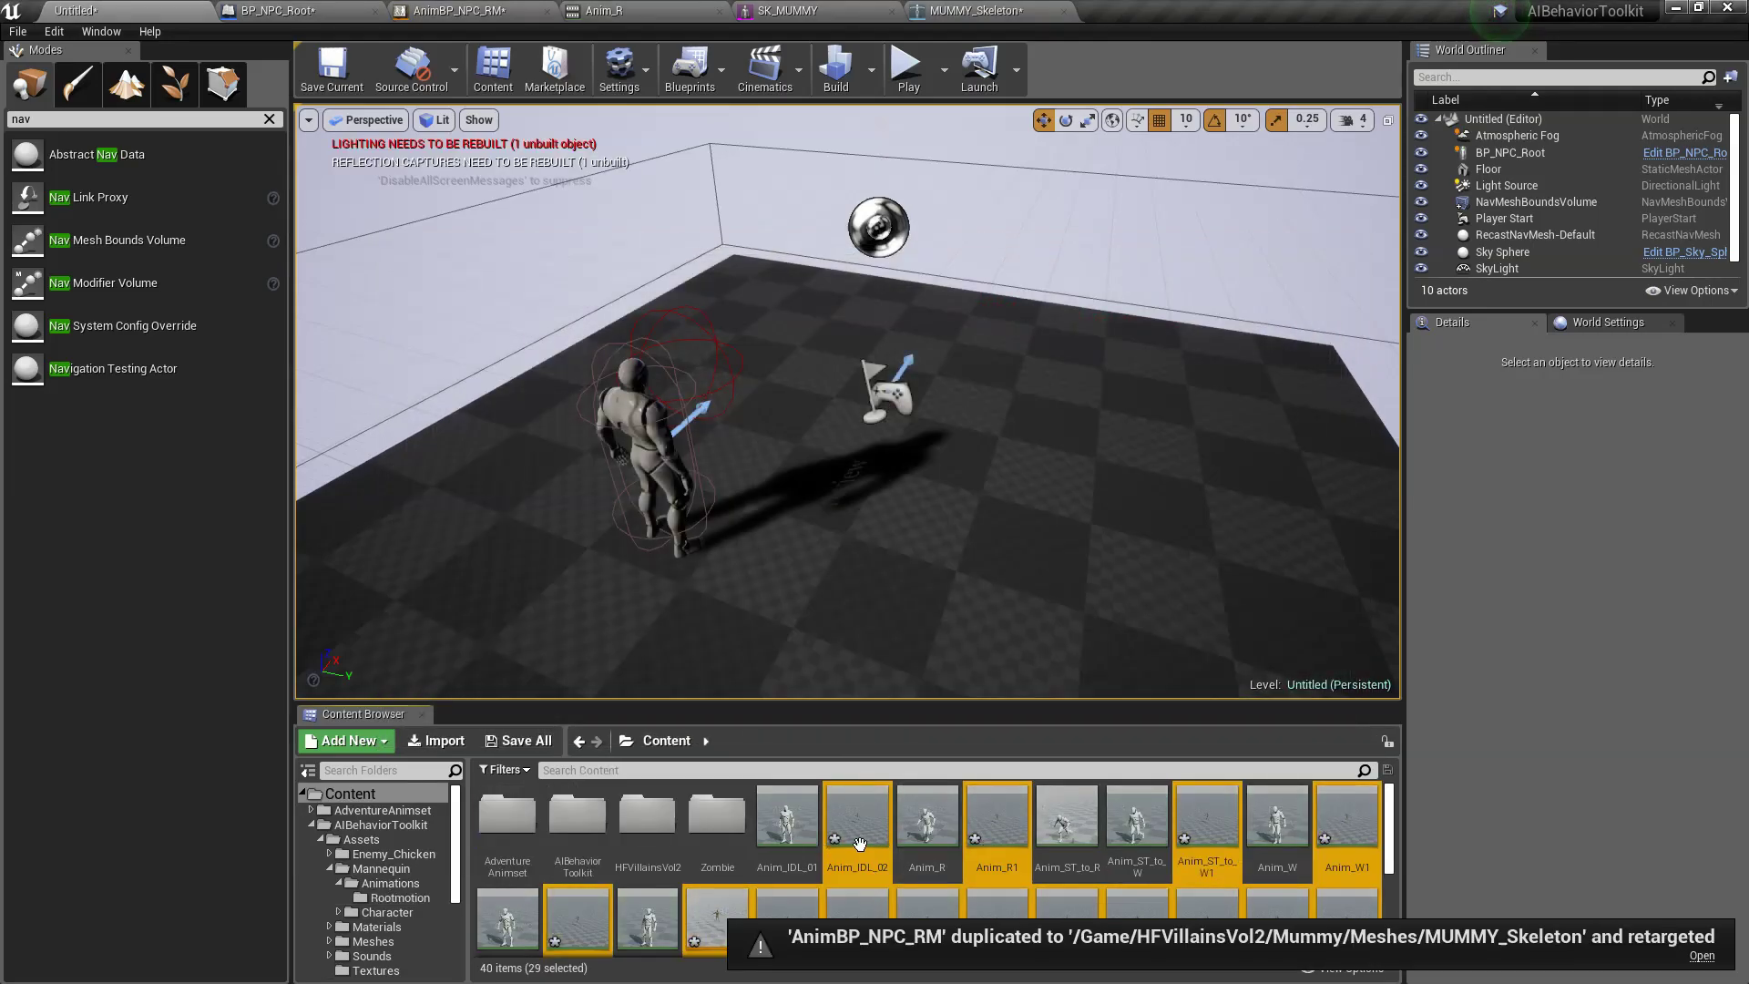
Step: Rename the retargeted animation blueprint copy to AnimBP_Mummy
{"action": "left_click", "coordinate": [858, 827]}
{"action": "scroll", "coordinate": [946, 862], "scroll_direction": "down", "scroll_amount": 2}
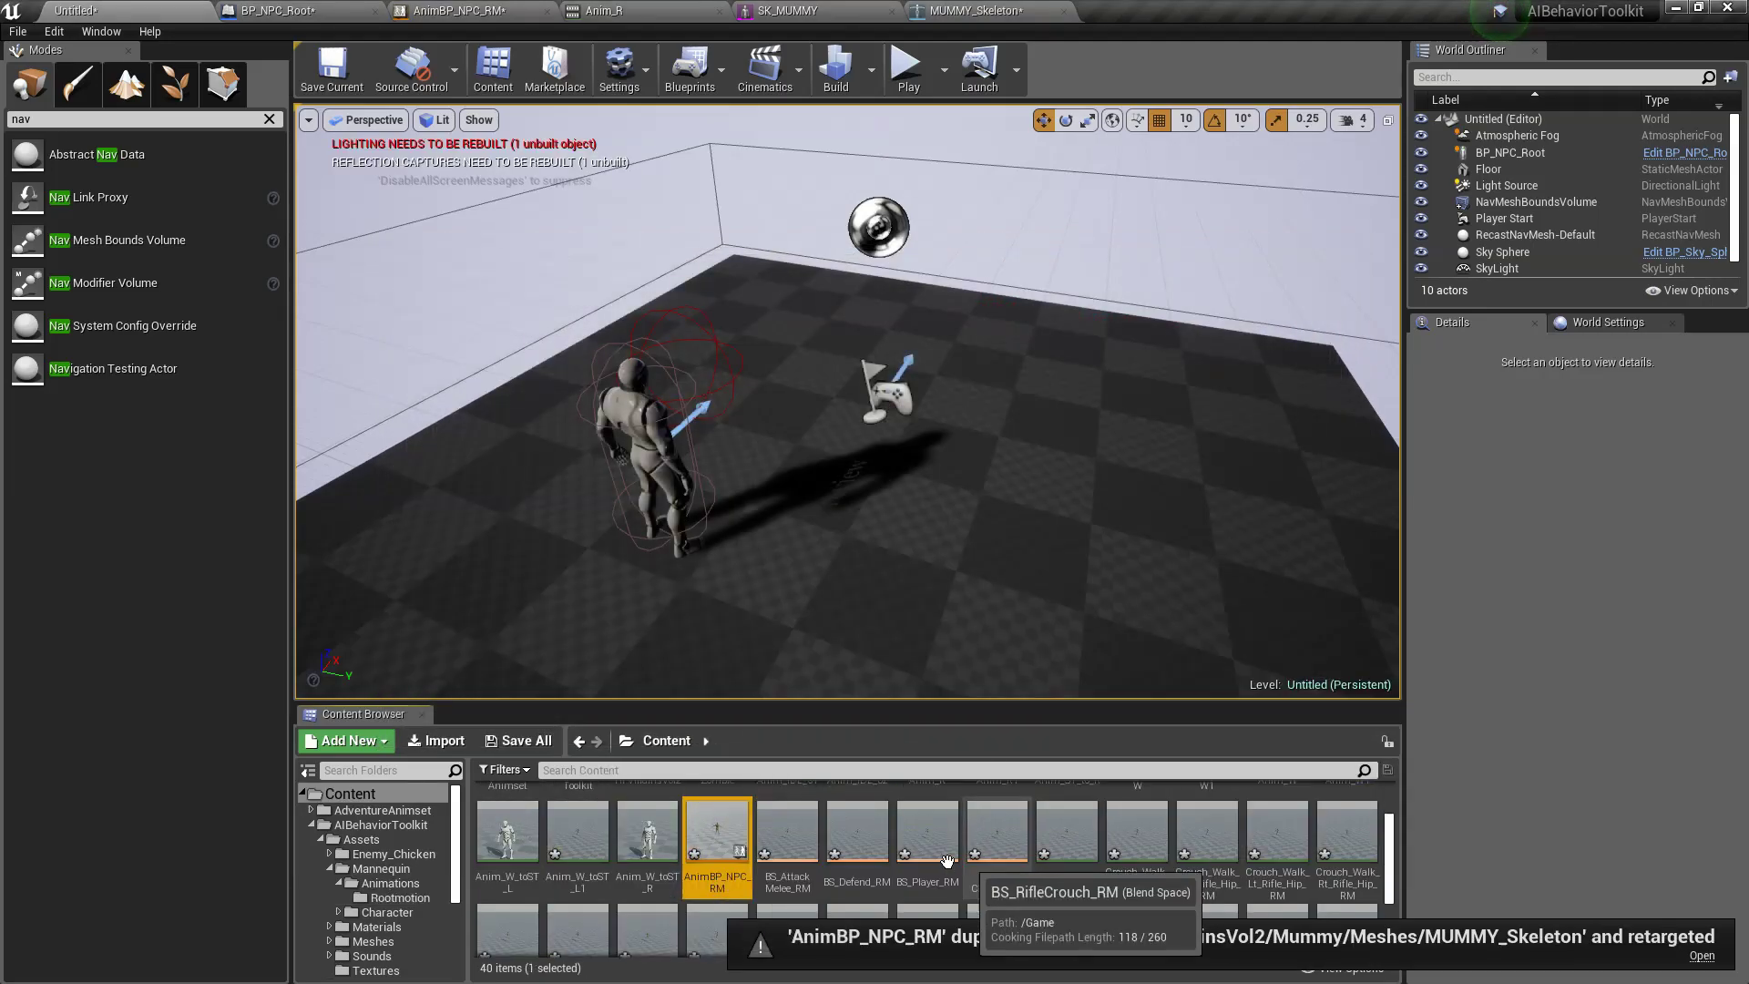
{"action": "key", "text": "F2"}
{"action": "type", "text": "A"}
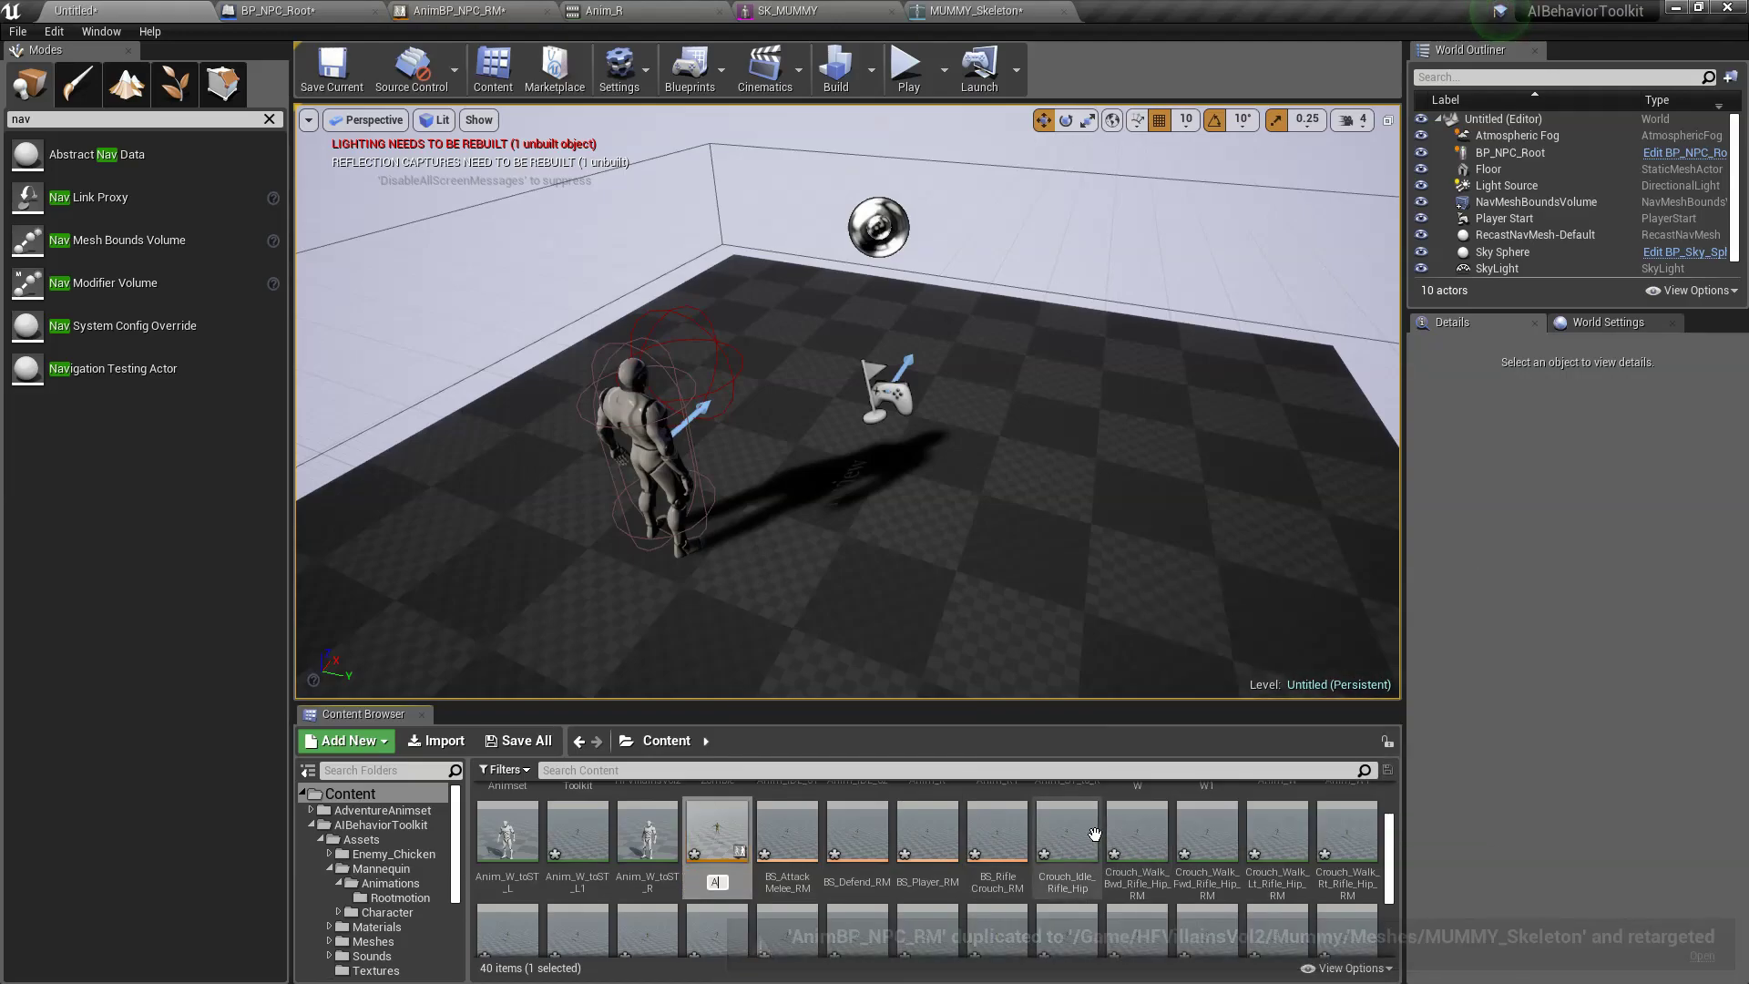
{"action": "type", "text": "nimBP_"}
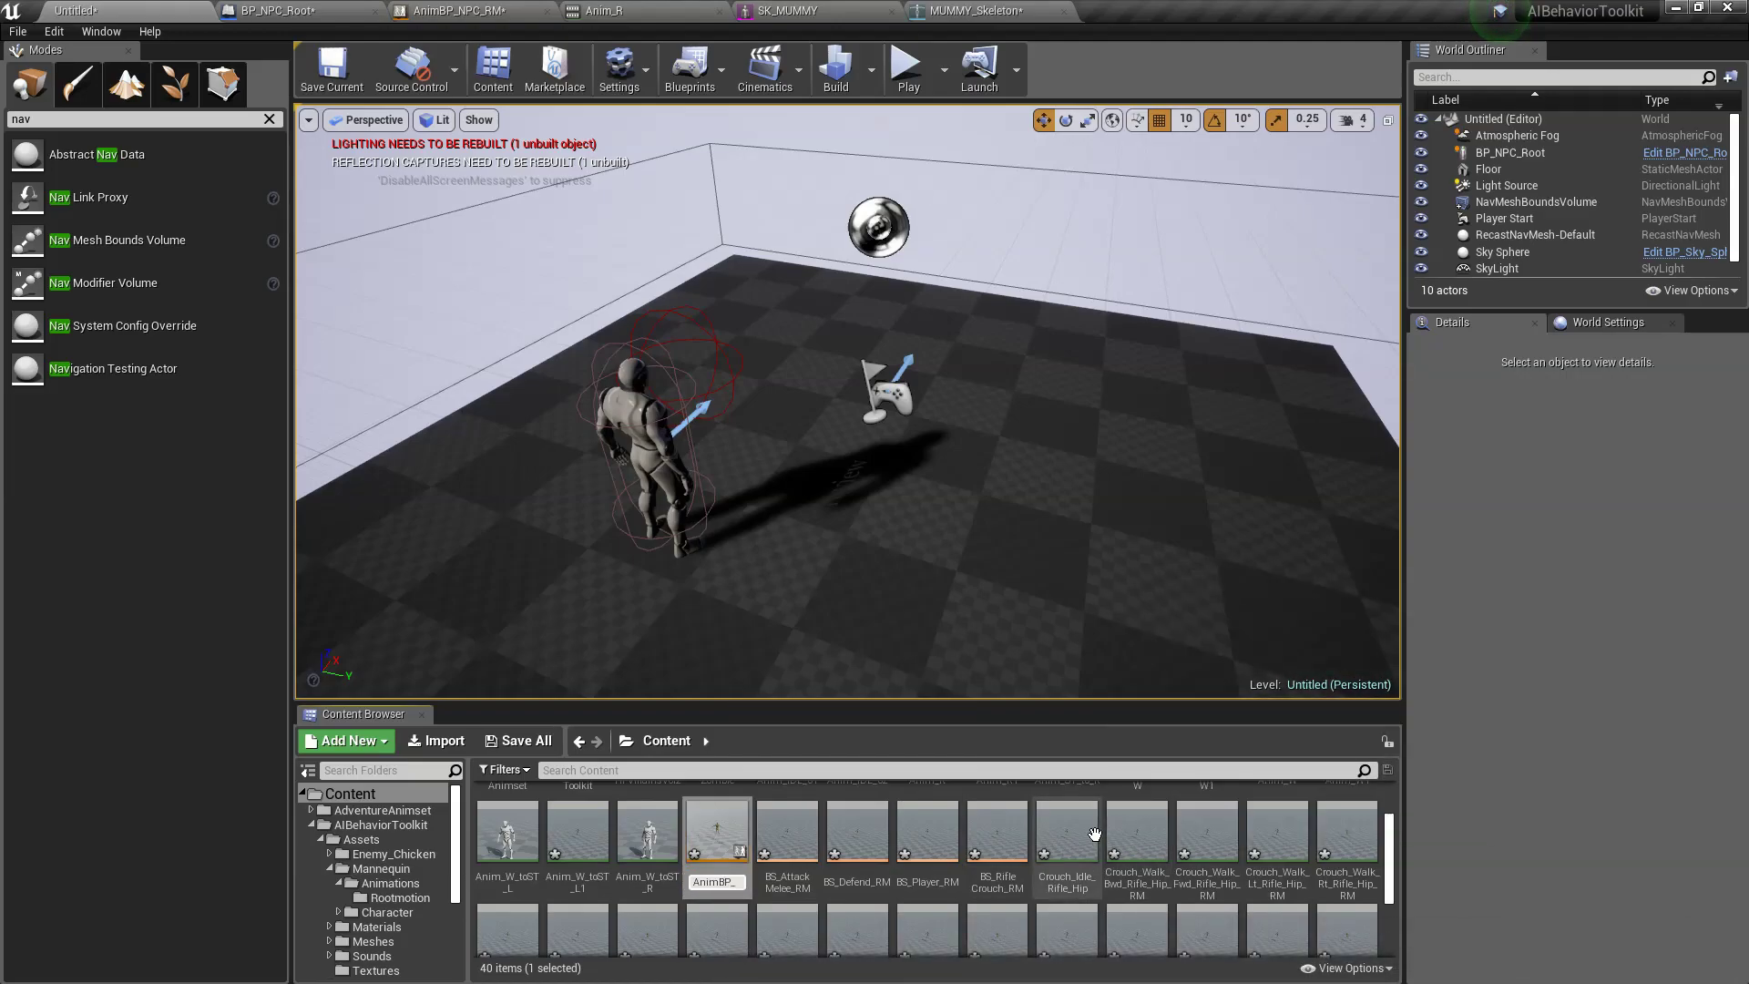
{"action": "key", "text": "Return"}
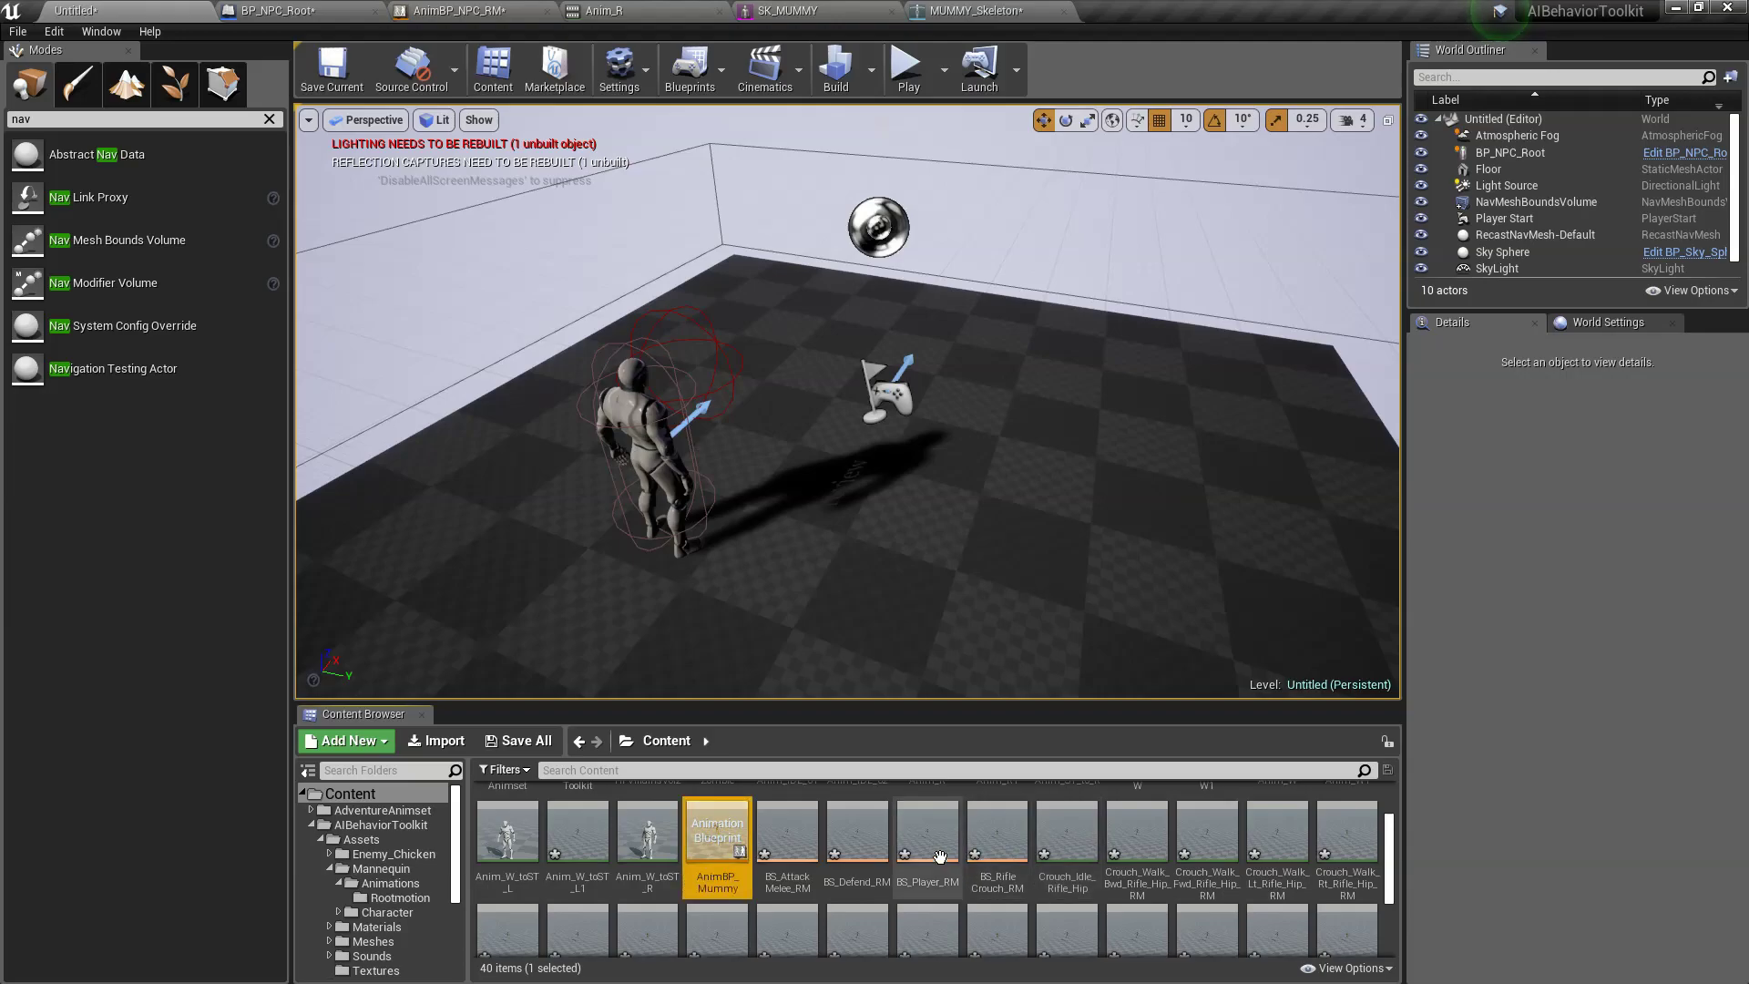
Step: Rename the copied player blend space to BS_Mummy and open it
{"action": "left_click", "coordinate": [929, 850]}
{"action": "key", "text": "F2"}
{"action": "type", "text": "BS_Mummy"}
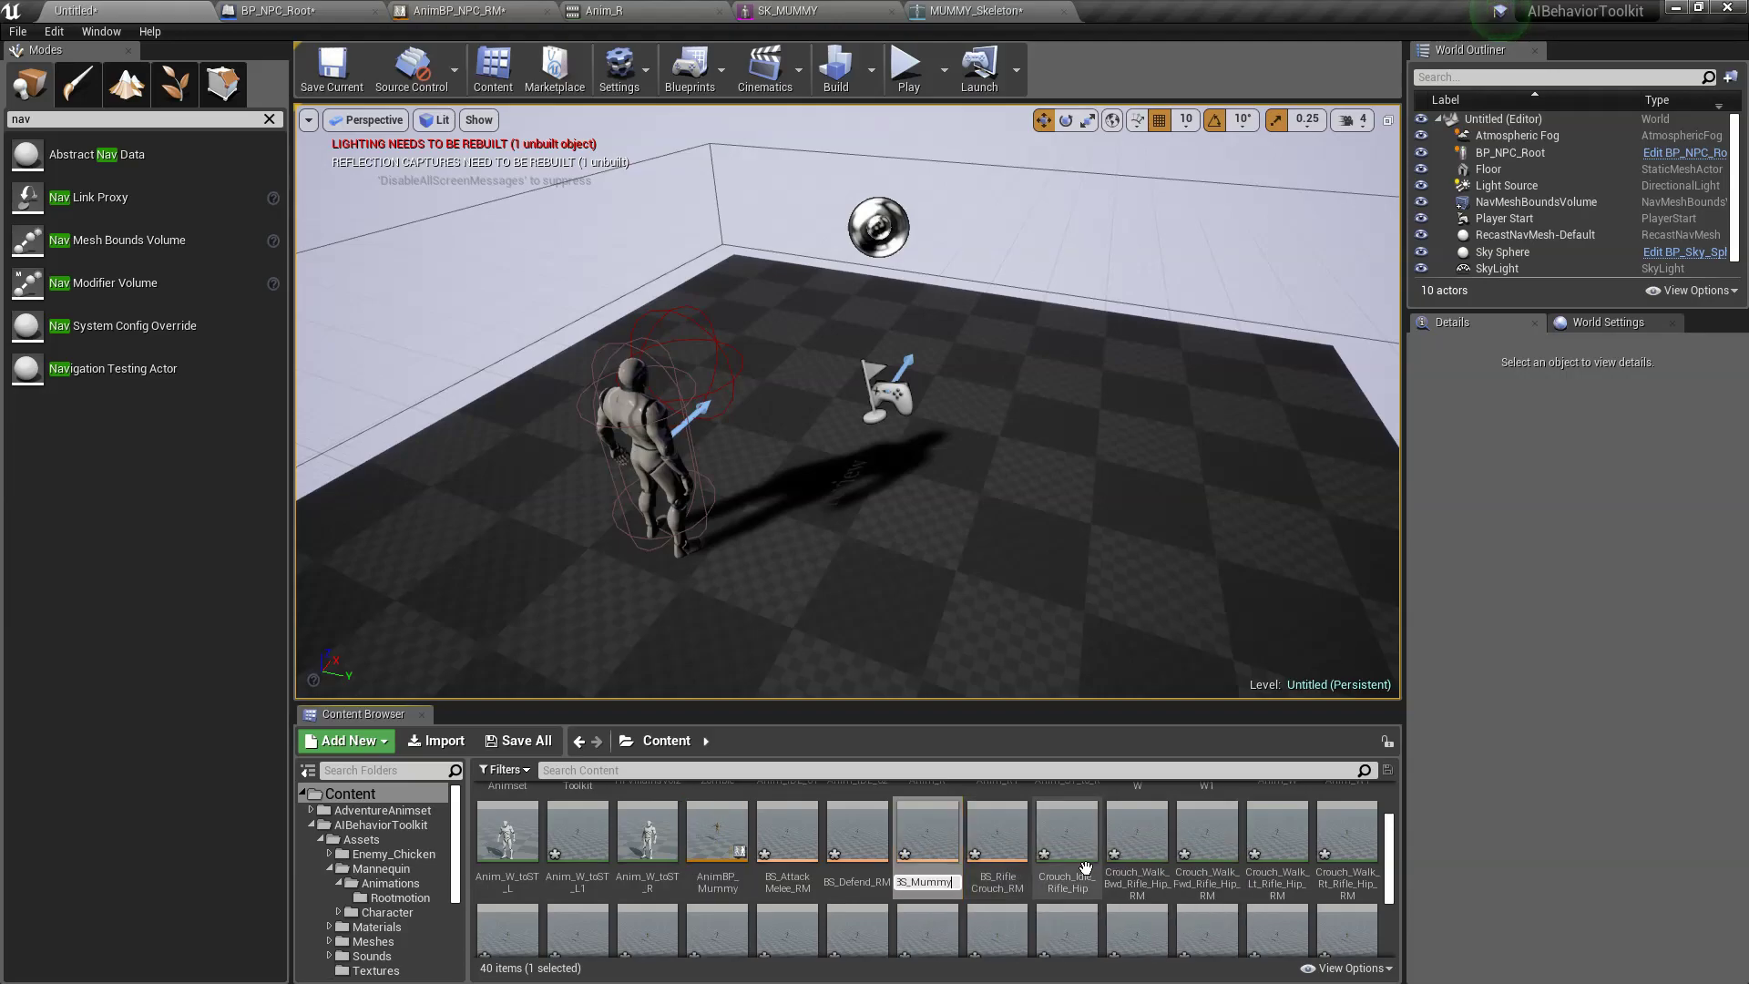
{"action": "key", "text": "Return"}
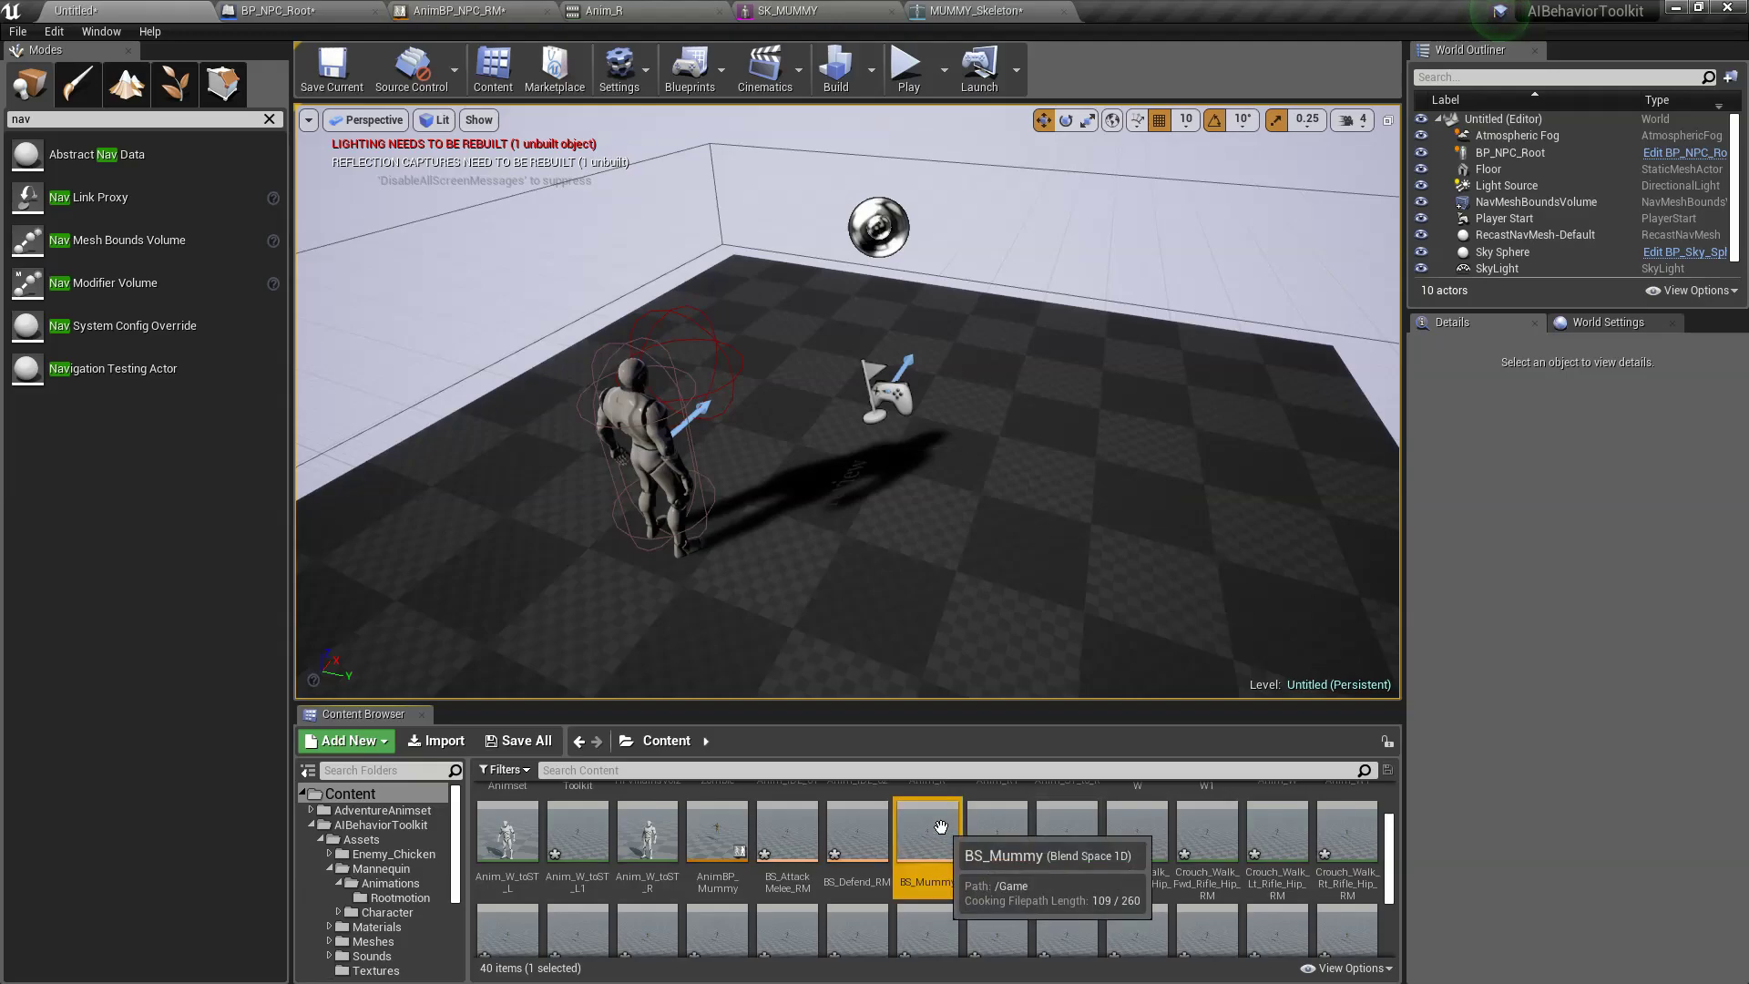
{"action": "double_click", "coordinate": [941, 836]}
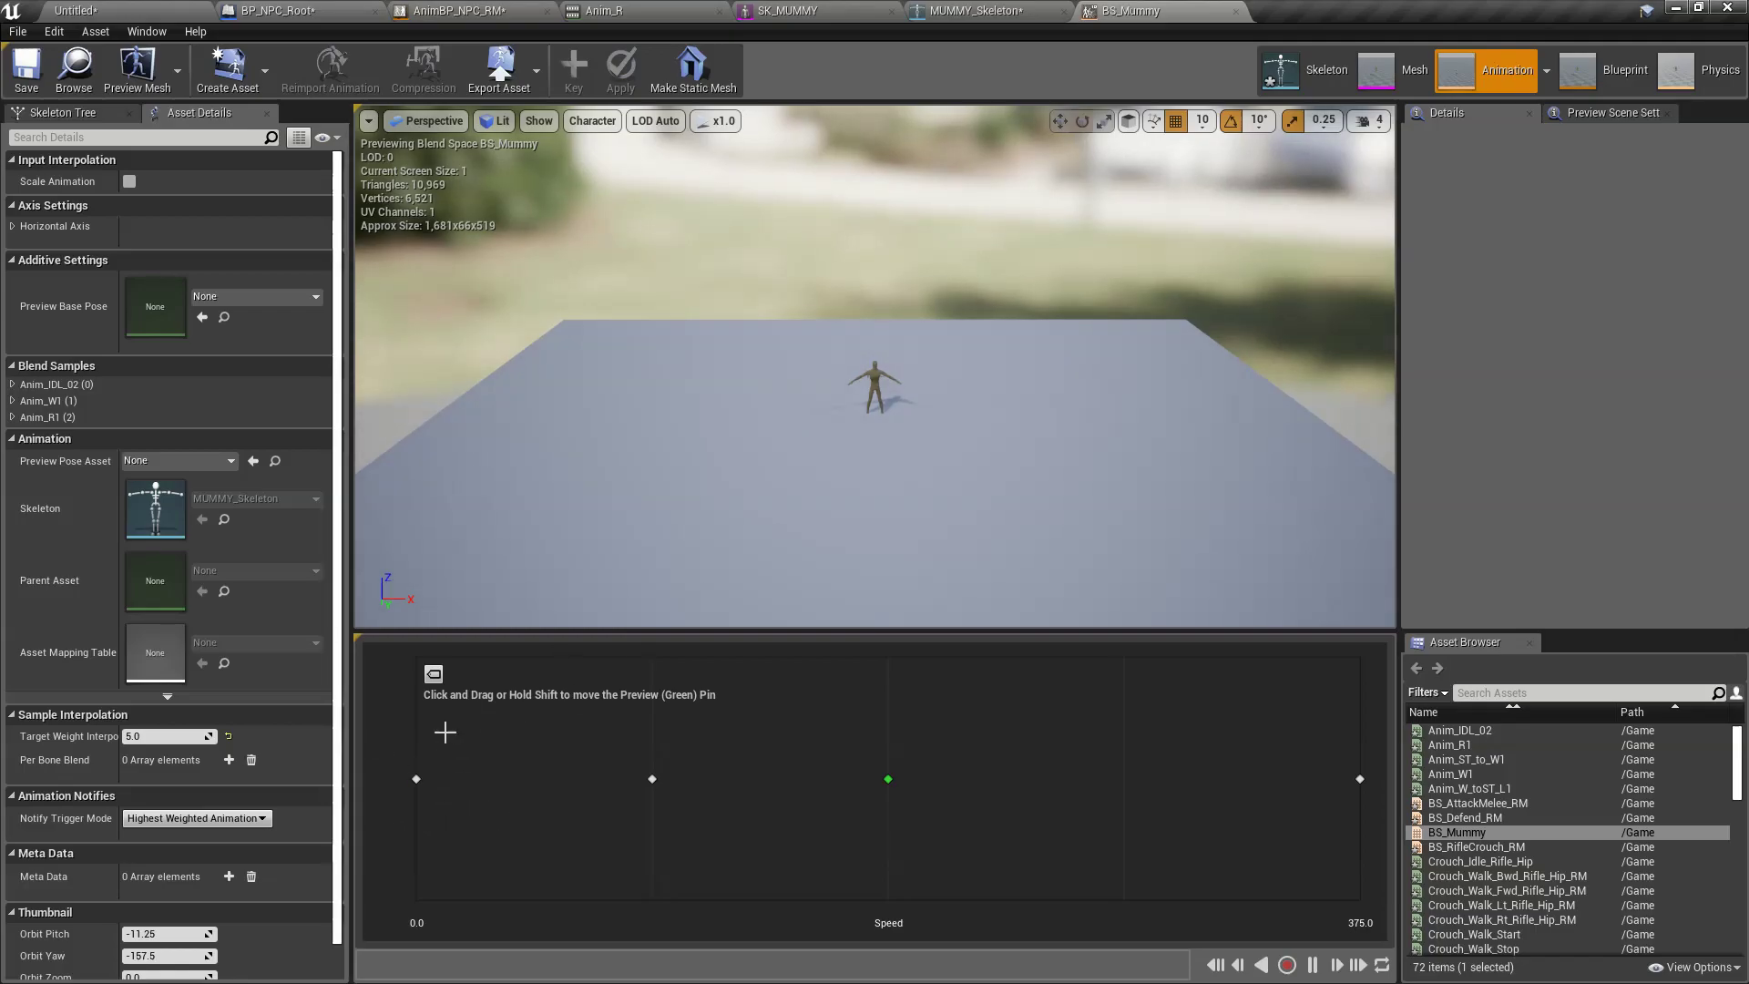
Step: Assign ANIM_MUMMY_idle to the first sample and ANIM_MUMMY_walk_RM to the second
{"action": "left_click", "coordinate": [416, 780]}
{"action": "left_click", "coordinate": [637, 836]}
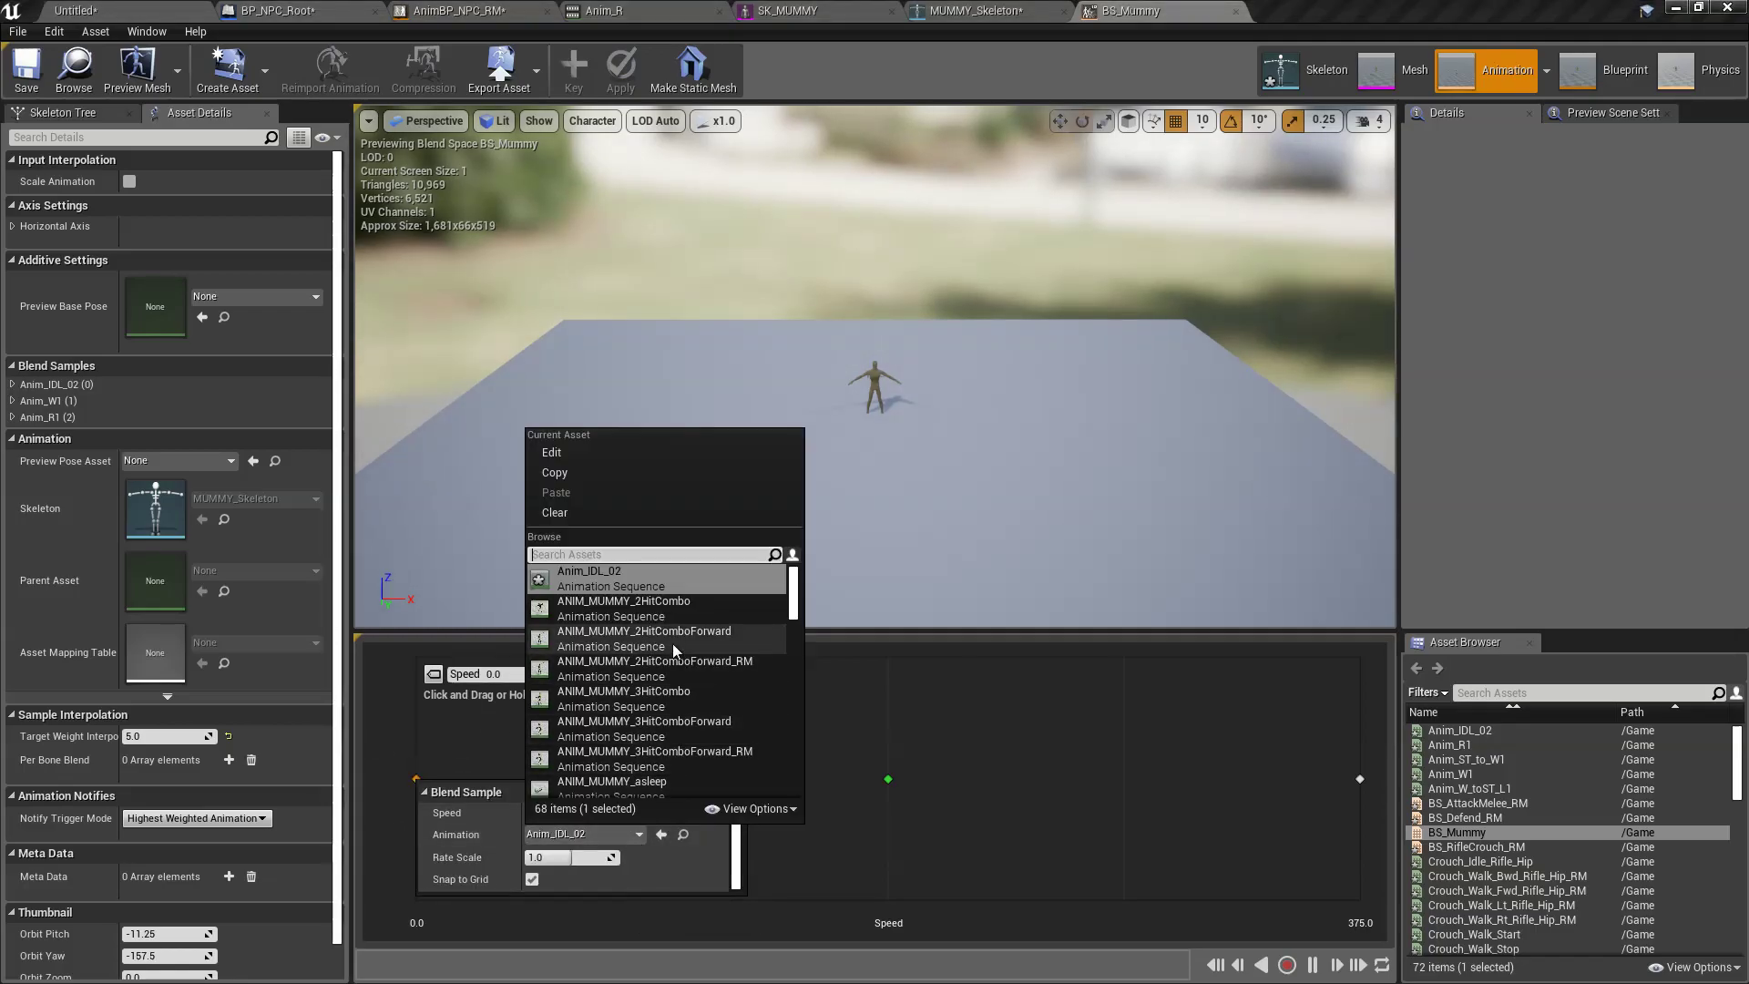
{"action": "type", "text": "idle"}
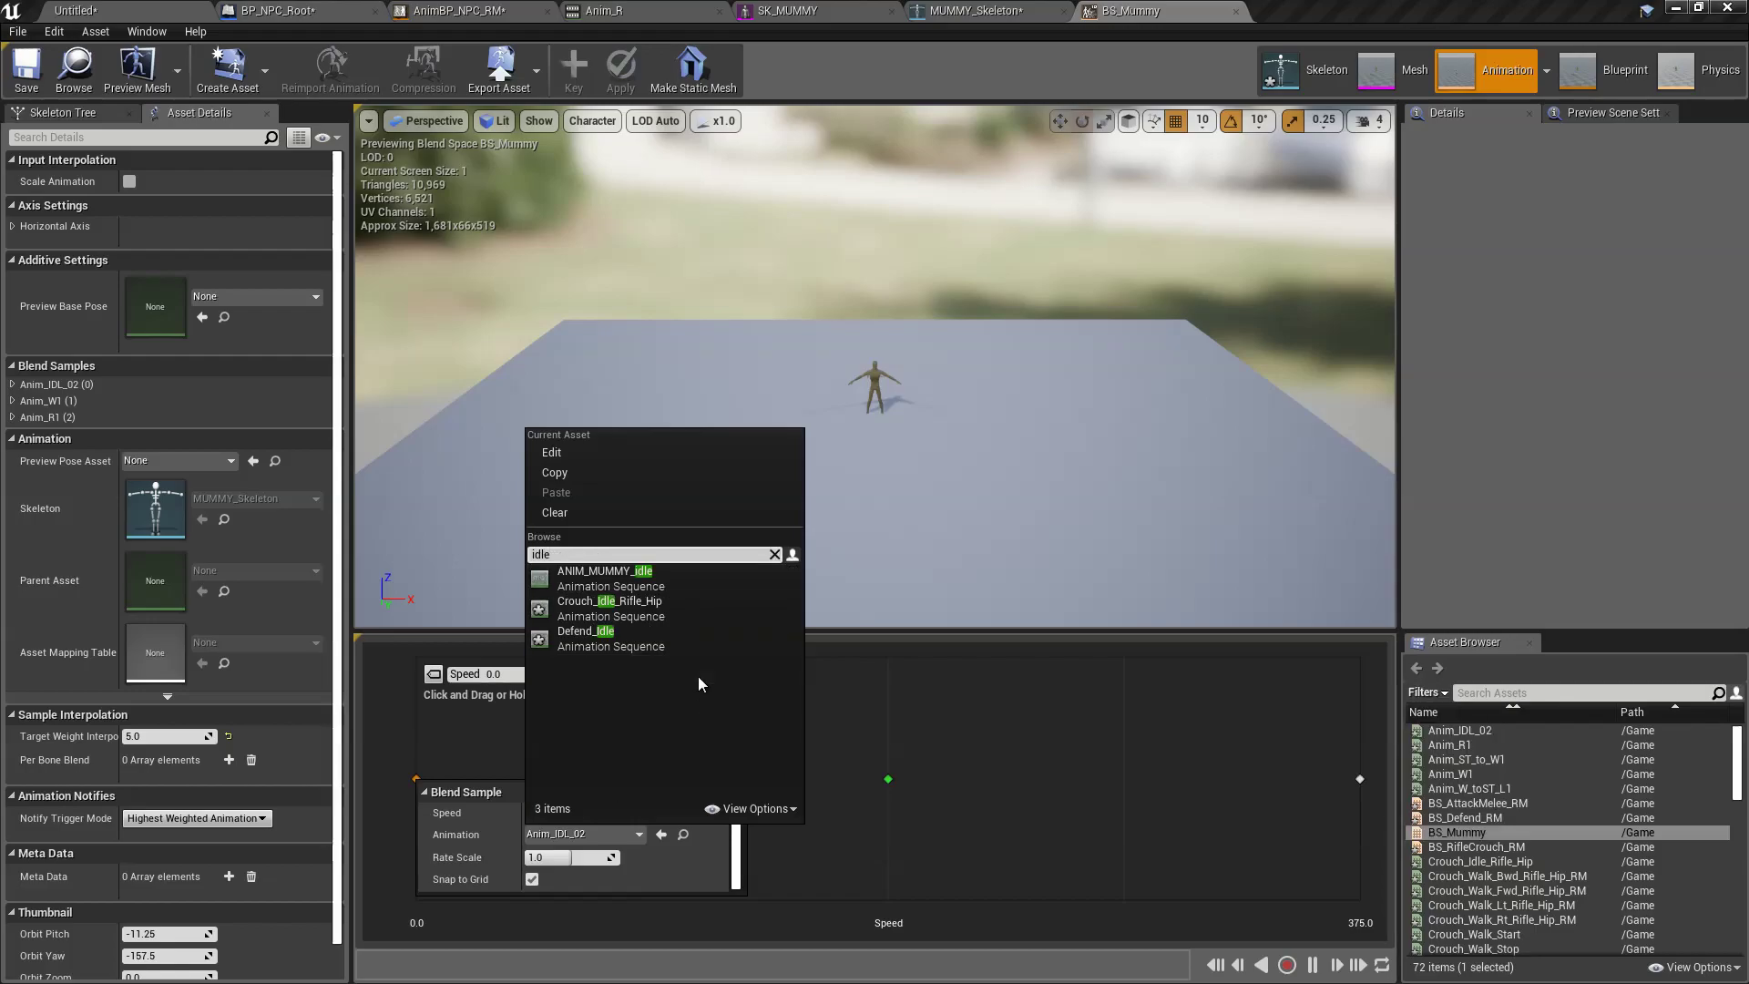
{"action": "left_click", "coordinate": [627, 588]}
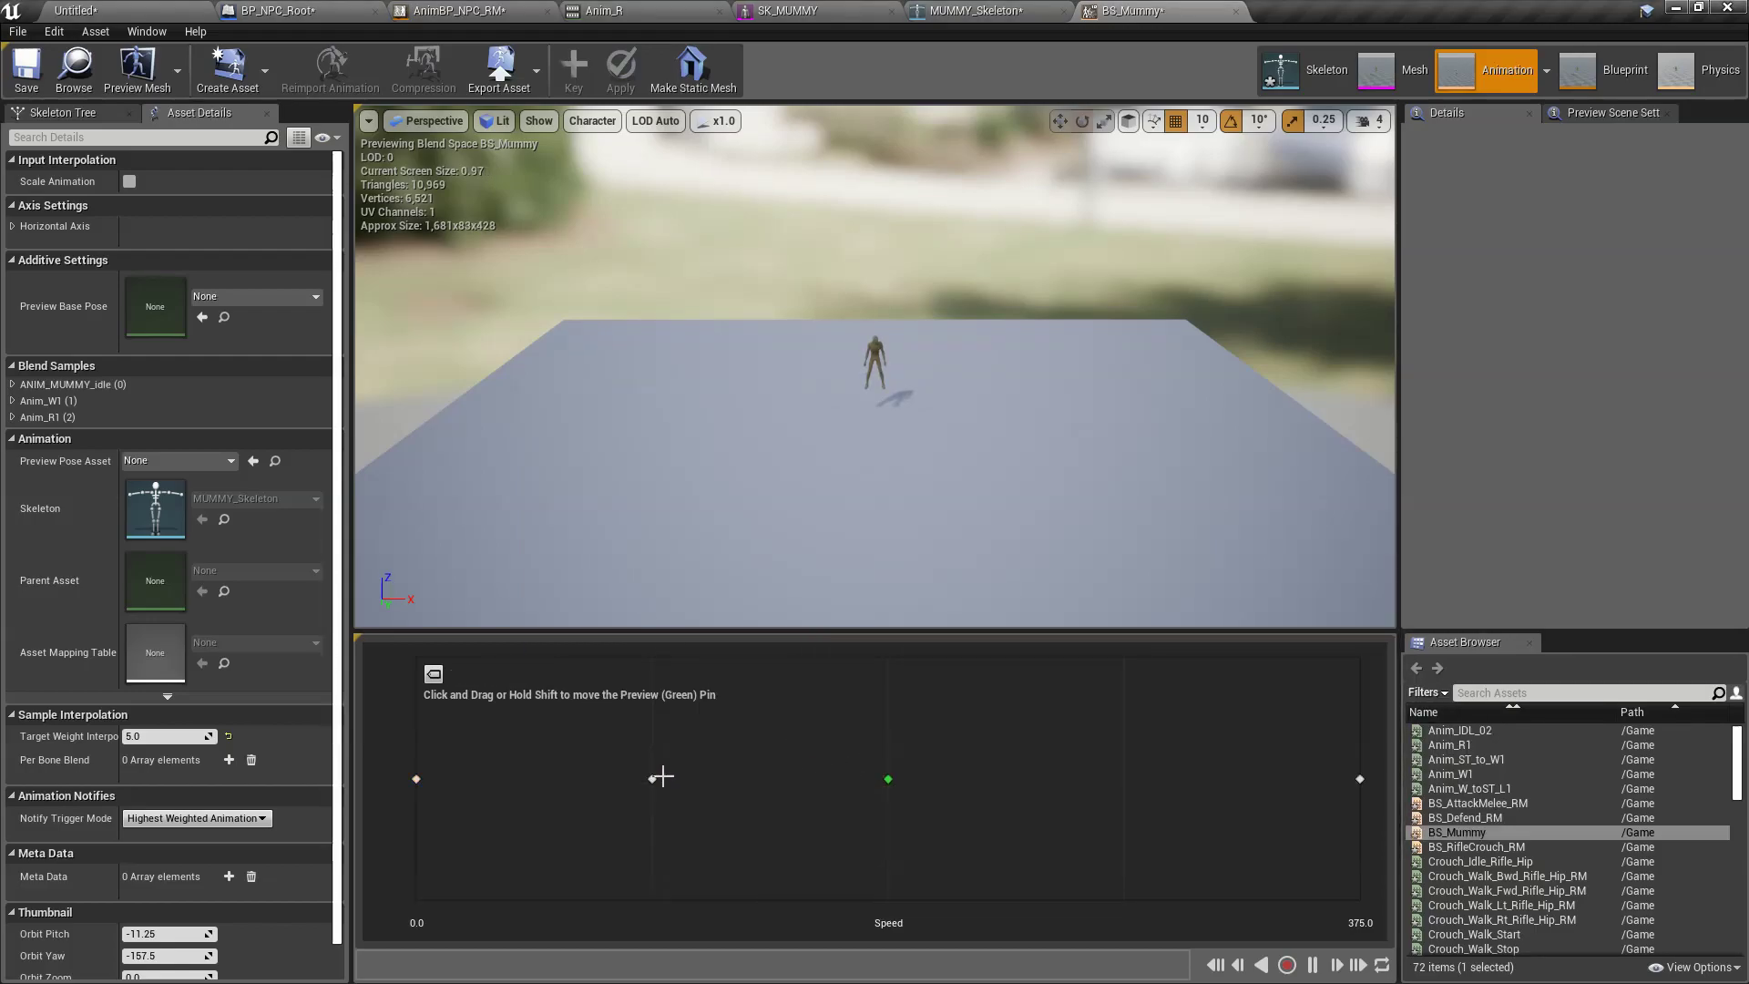
{"action": "mouse_move", "coordinate": [654, 778]}
{"action": "left_click", "coordinate": [803, 839]}
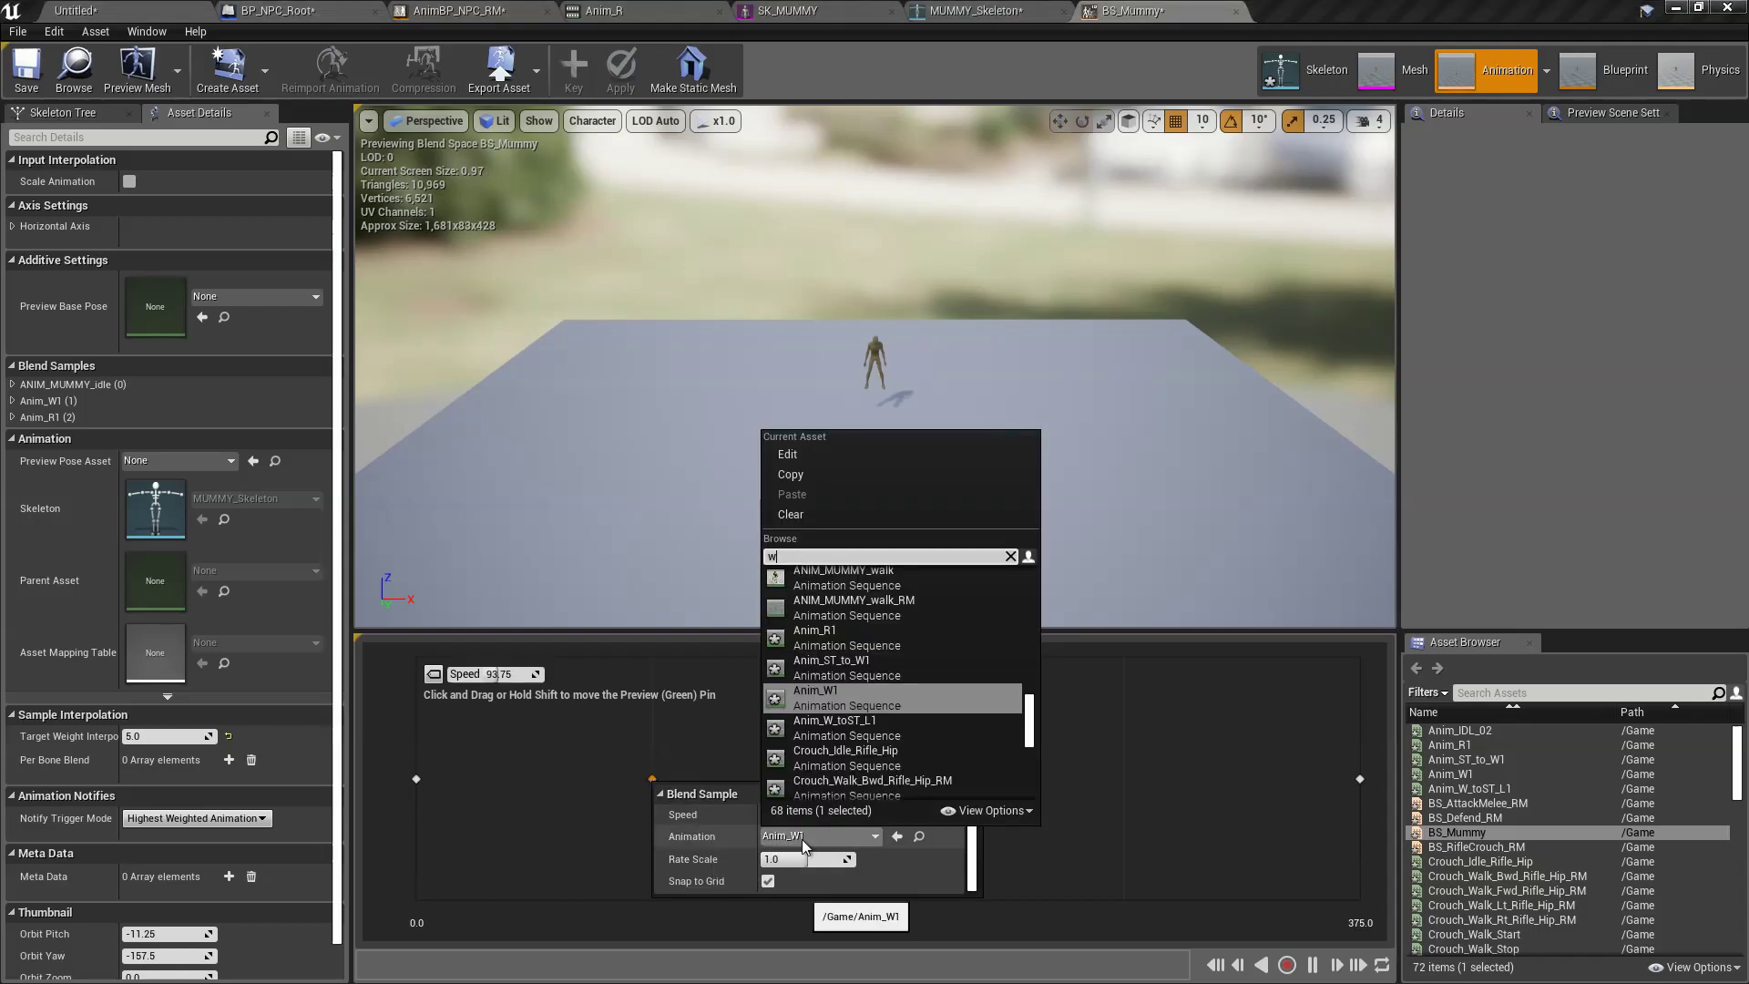
{"action": "type", "text": "walk"}
{"action": "scroll", "coordinate": [929, 649], "scroll_direction": "up", "scroll_amount": 4}
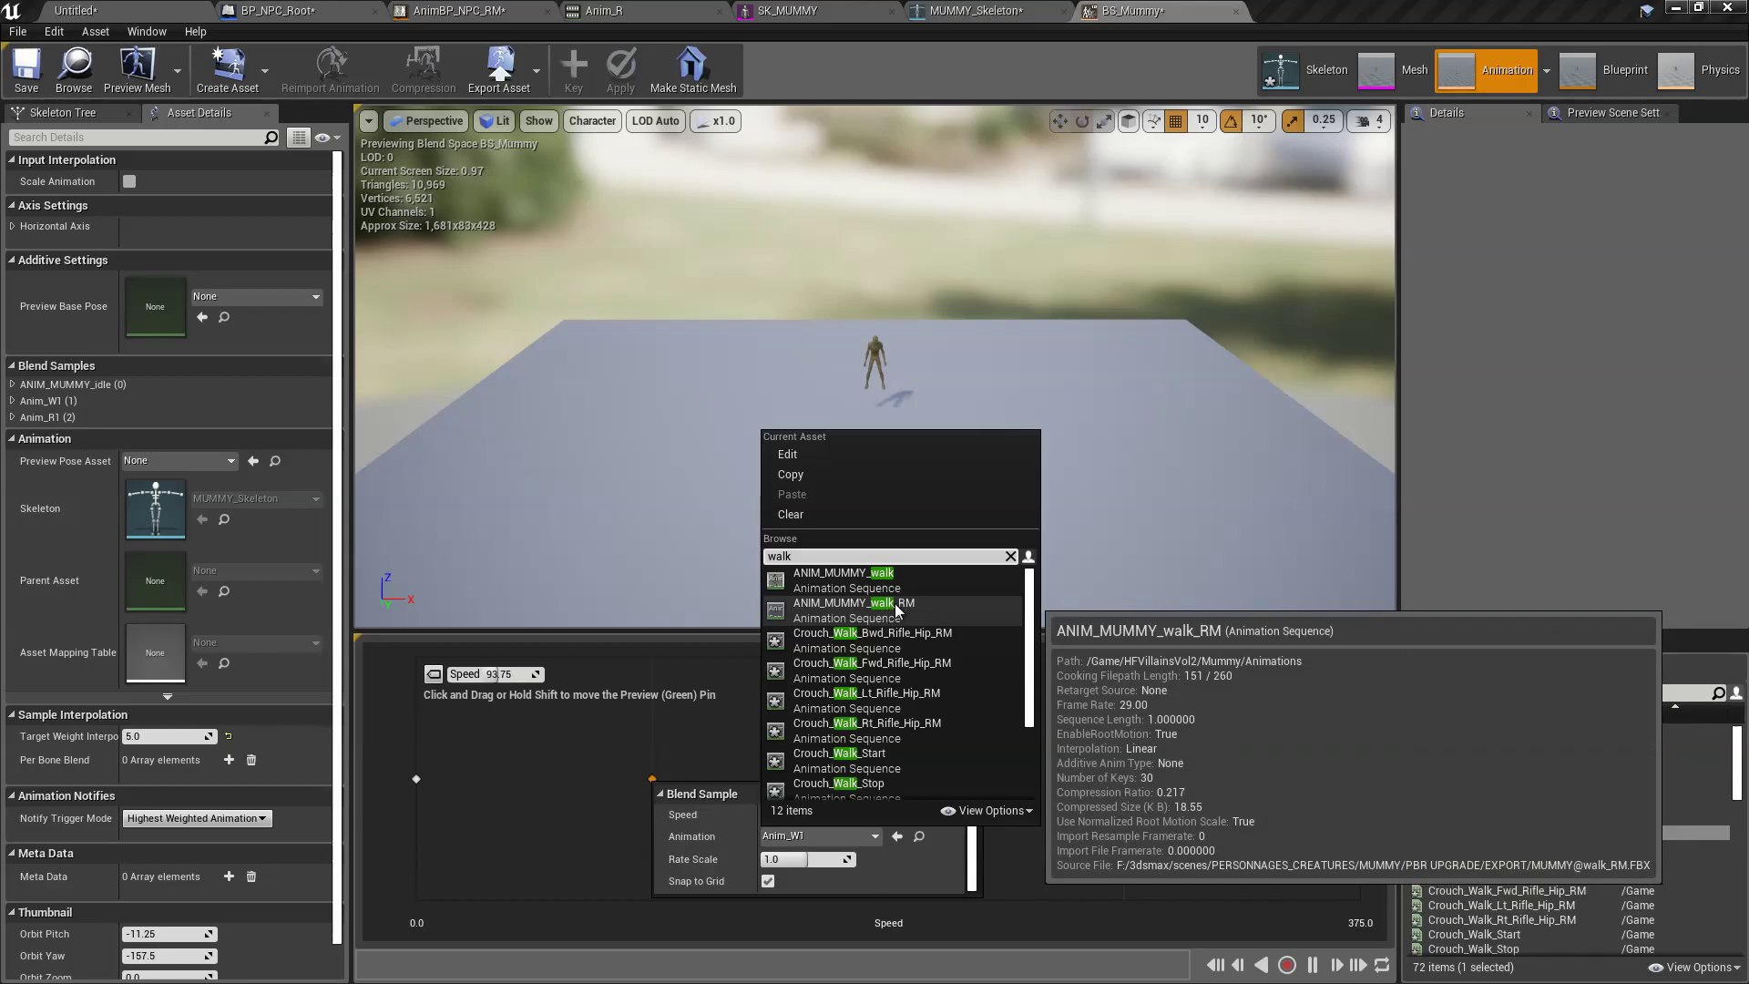
{"action": "left_click", "coordinate": [921, 605]}
{"action": "left_click", "coordinate": [1063, 714]}
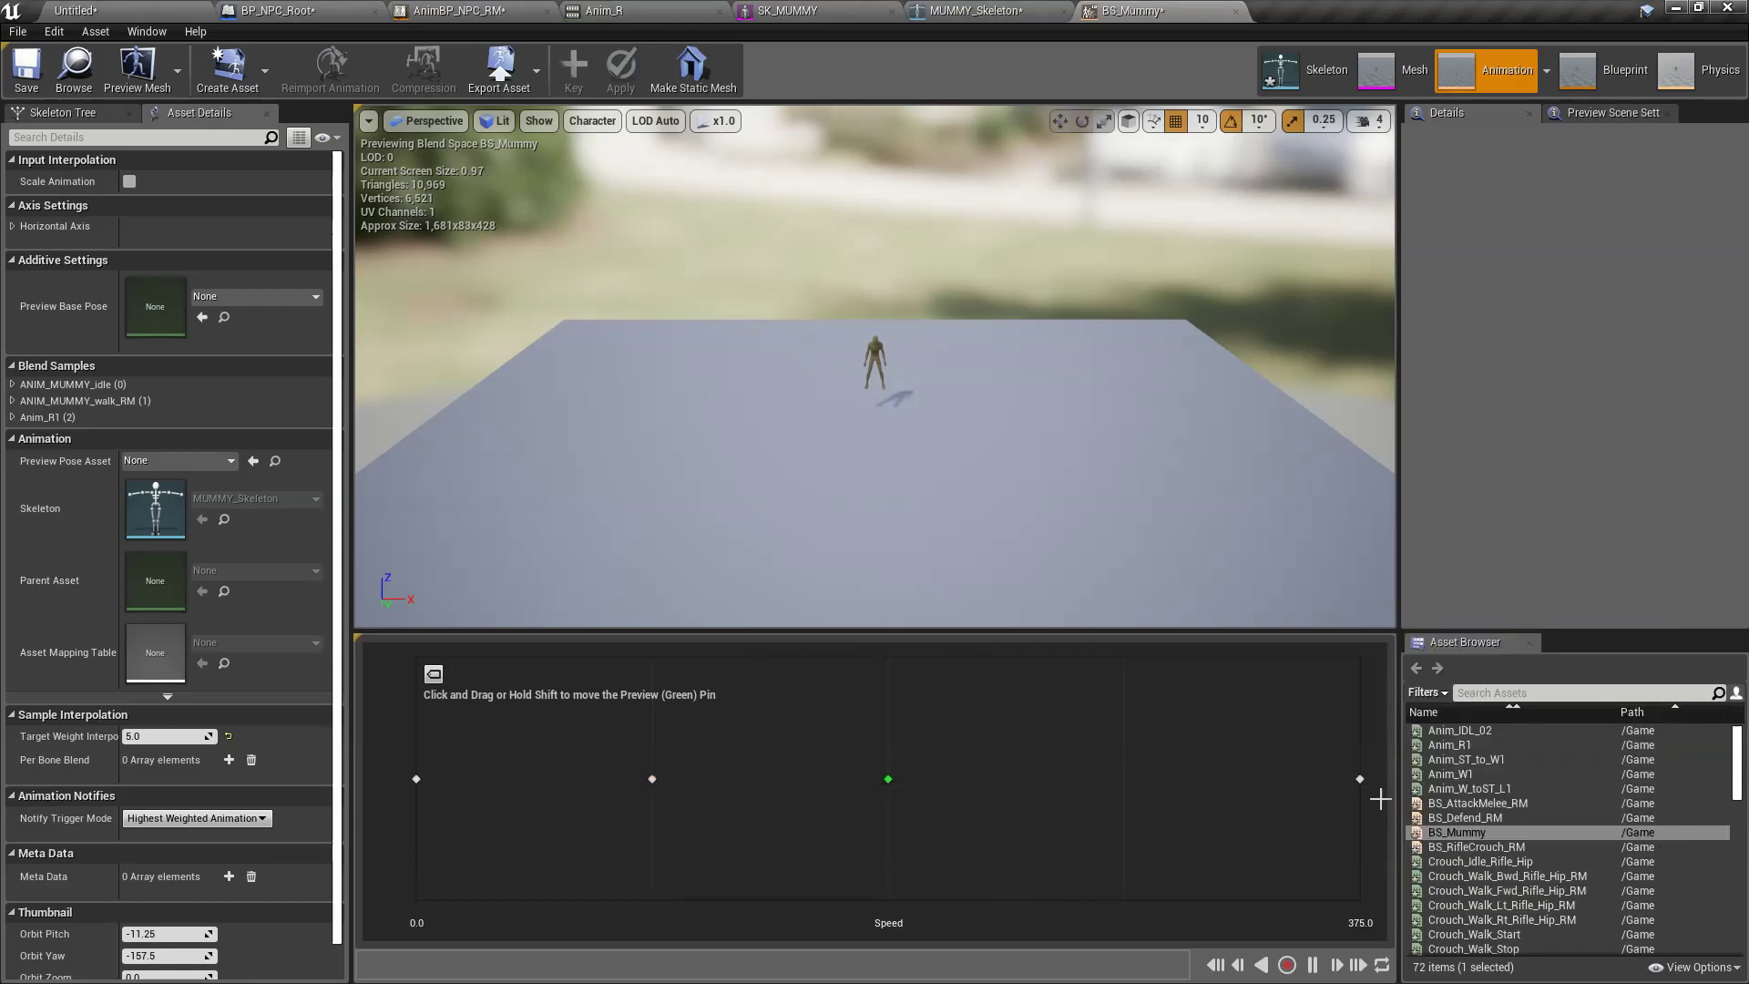
Step: Set the rightmost top-speed sample to ANIM_MUMMY_walk_RM
{"action": "left_click", "coordinate": [1359, 780]}
{"action": "left_click", "coordinate": [1515, 839]}
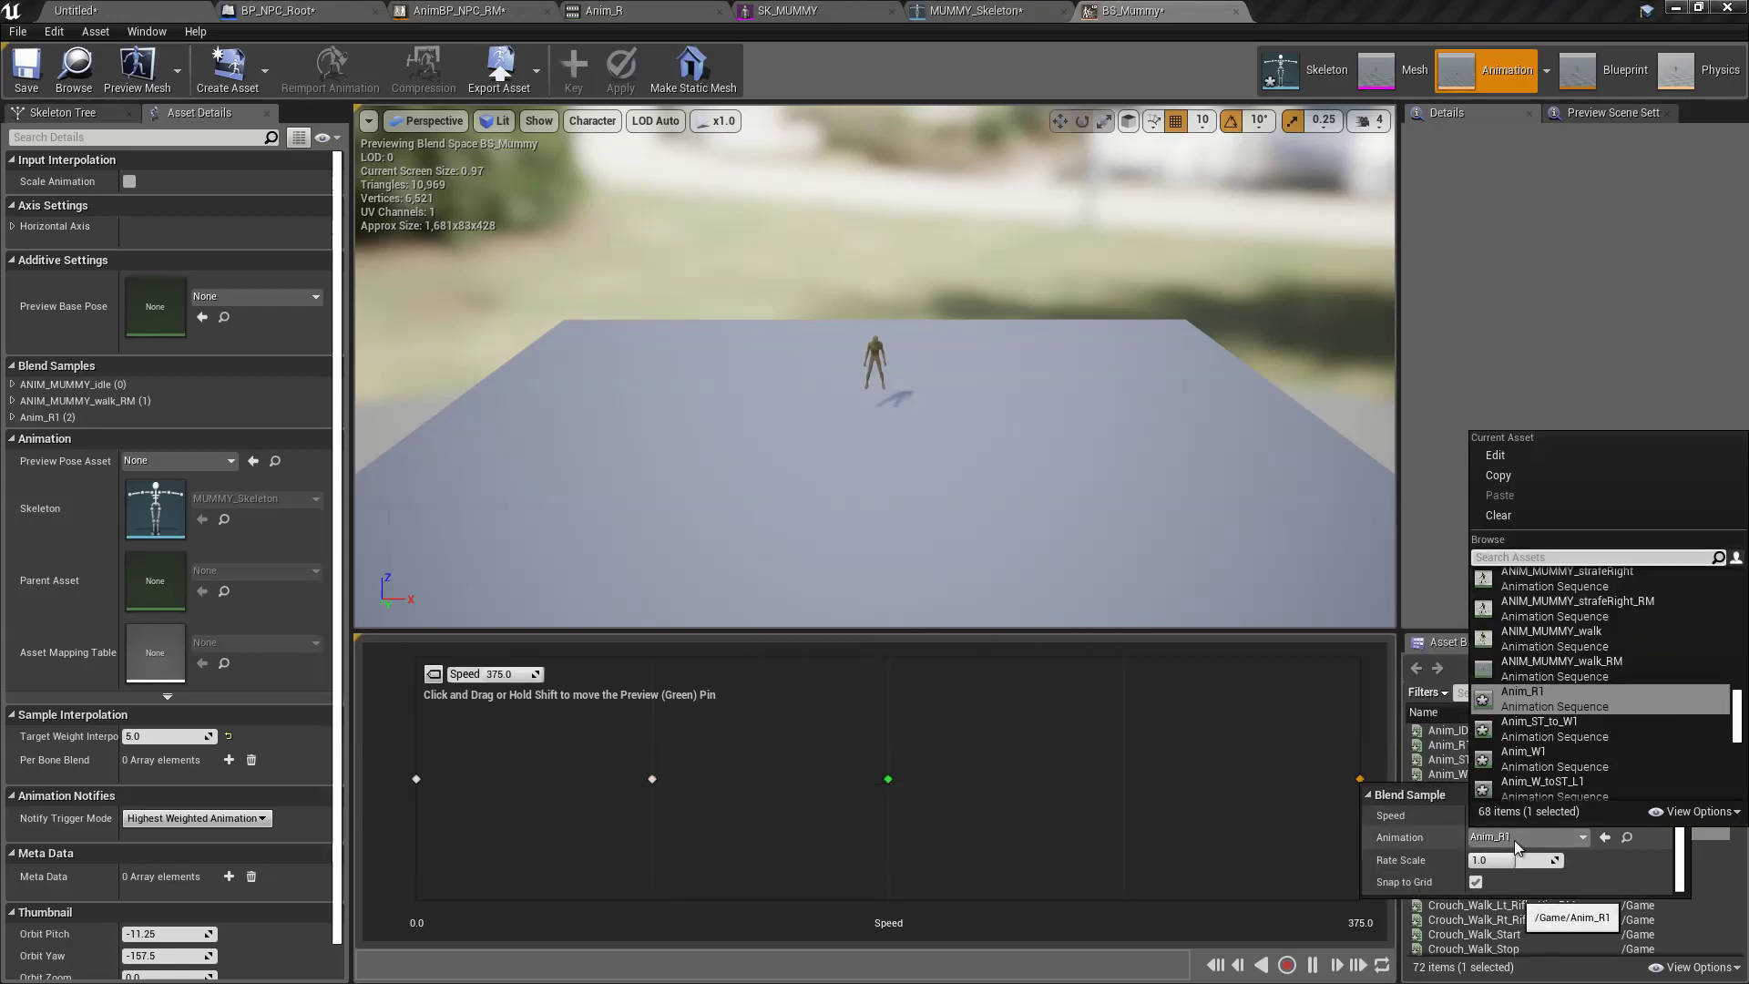
{"action": "type", "text": "muw"}
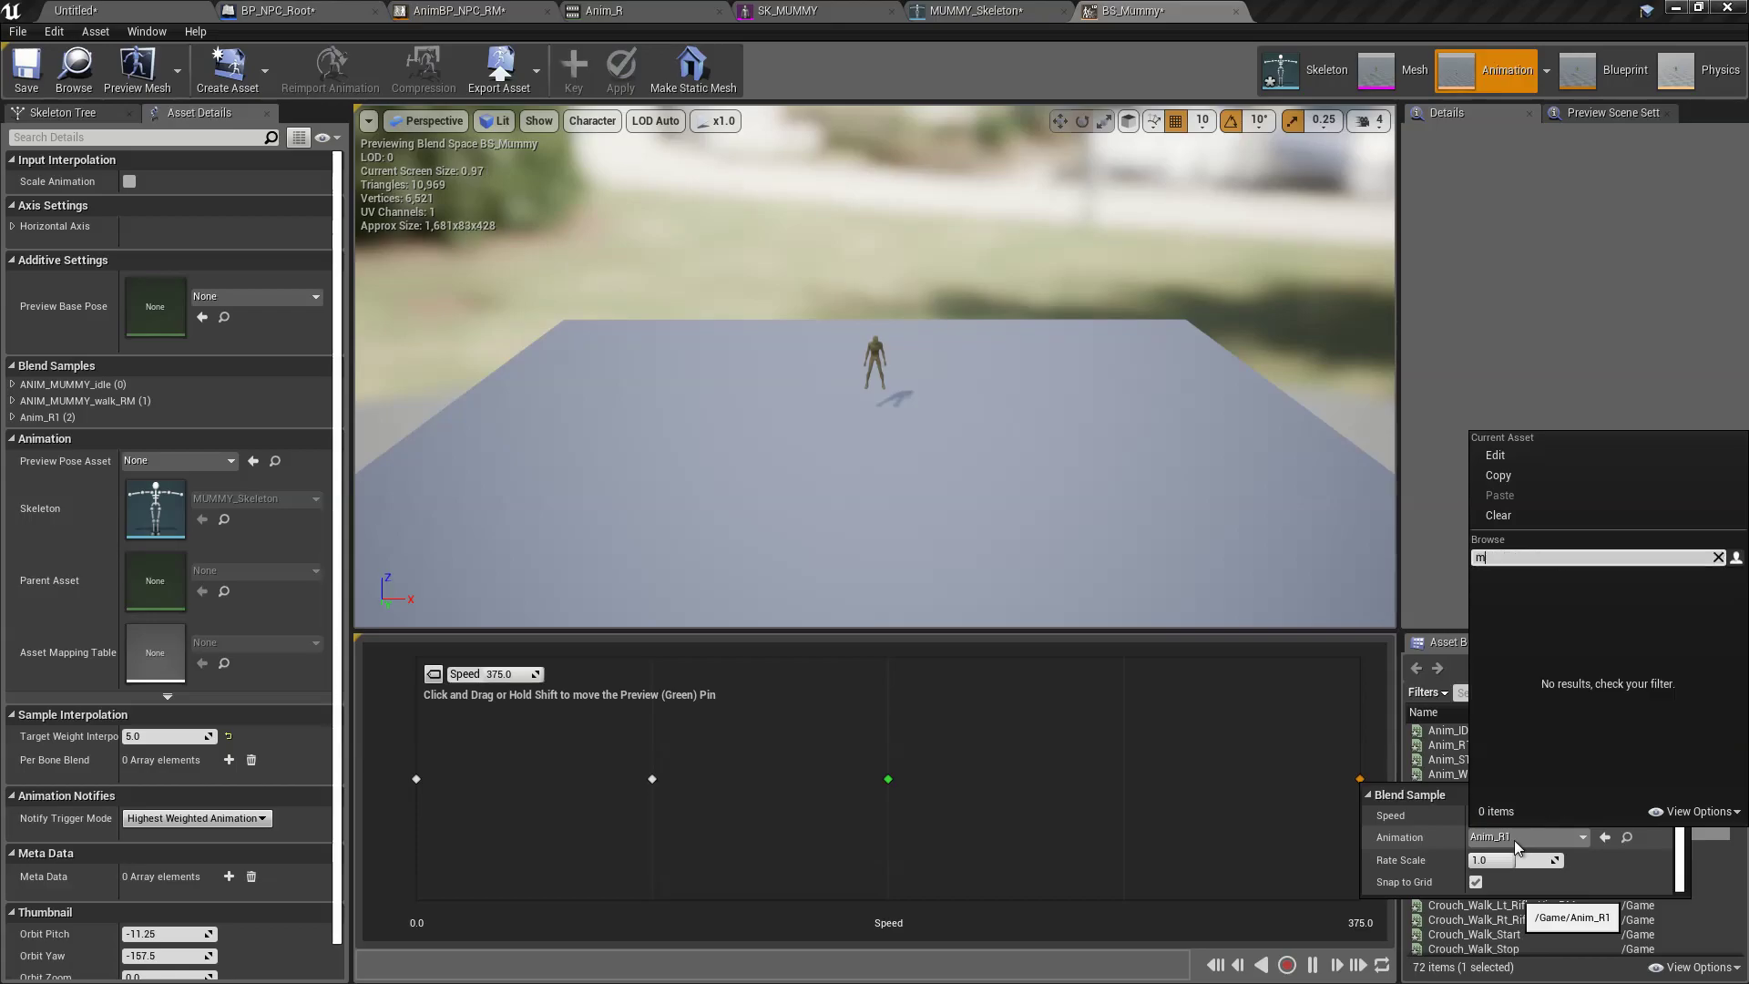
{"action": "key", "text": "BackSpace"}
{"action": "type", "text": "walk"}
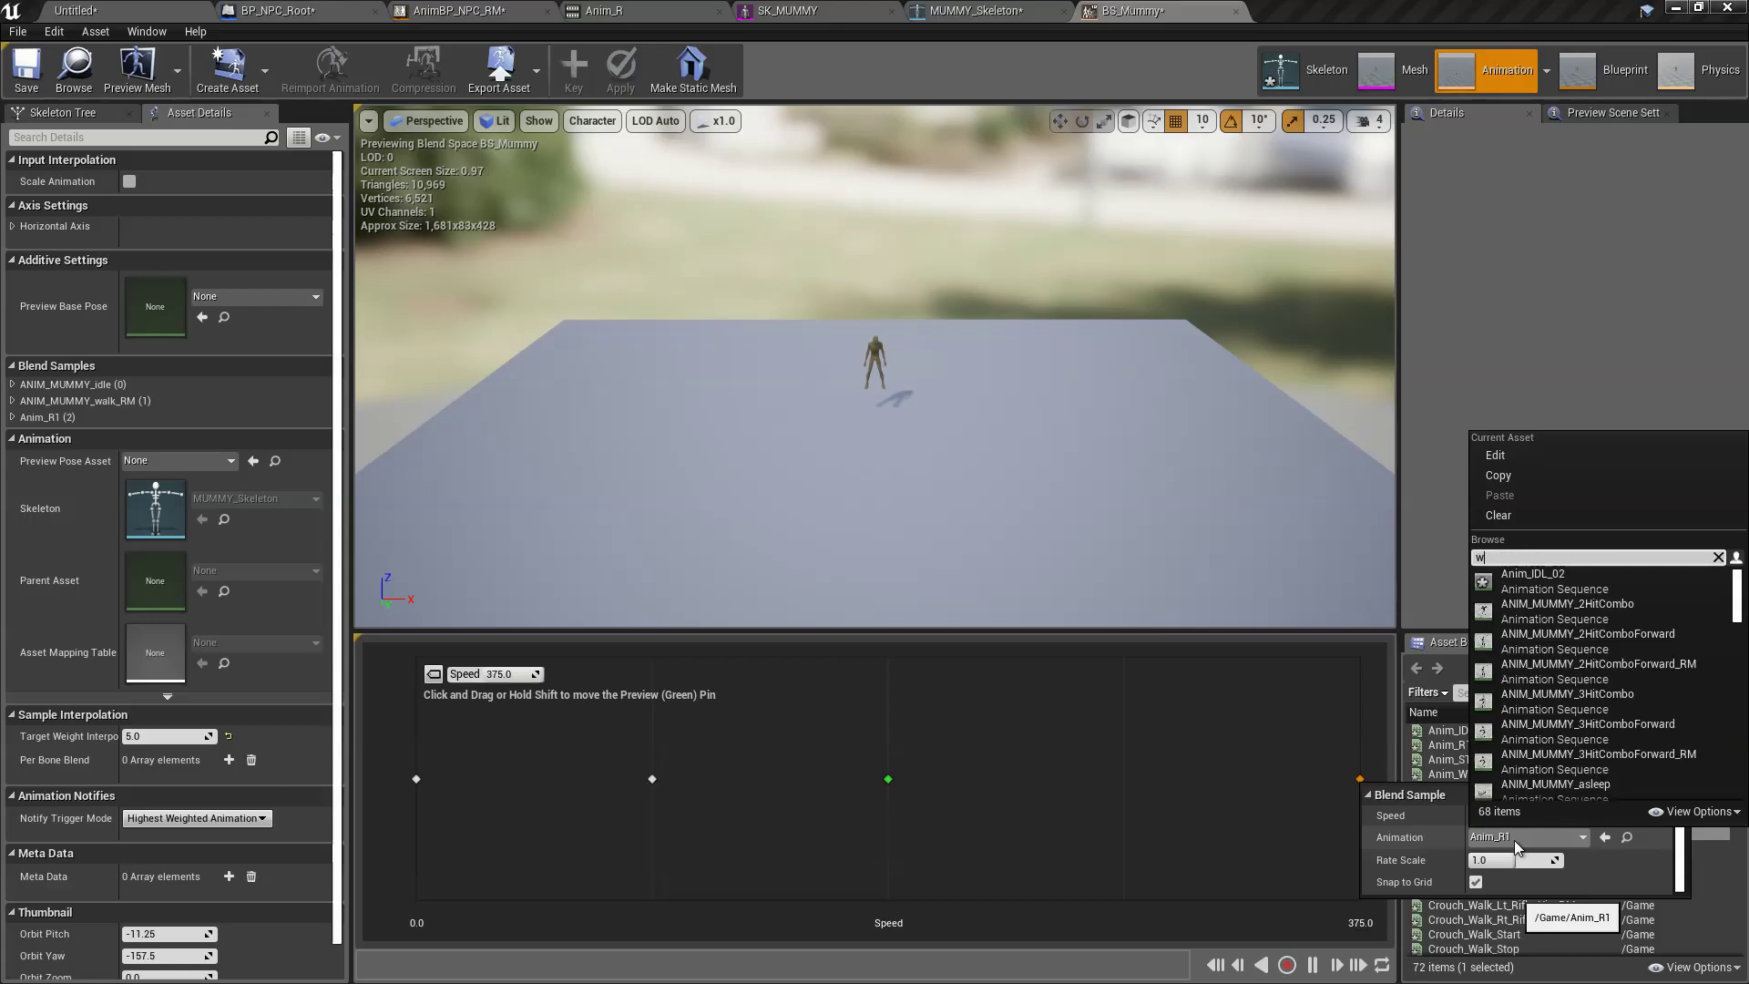
{"action": "left_click", "coordinate": [1609, 611]}
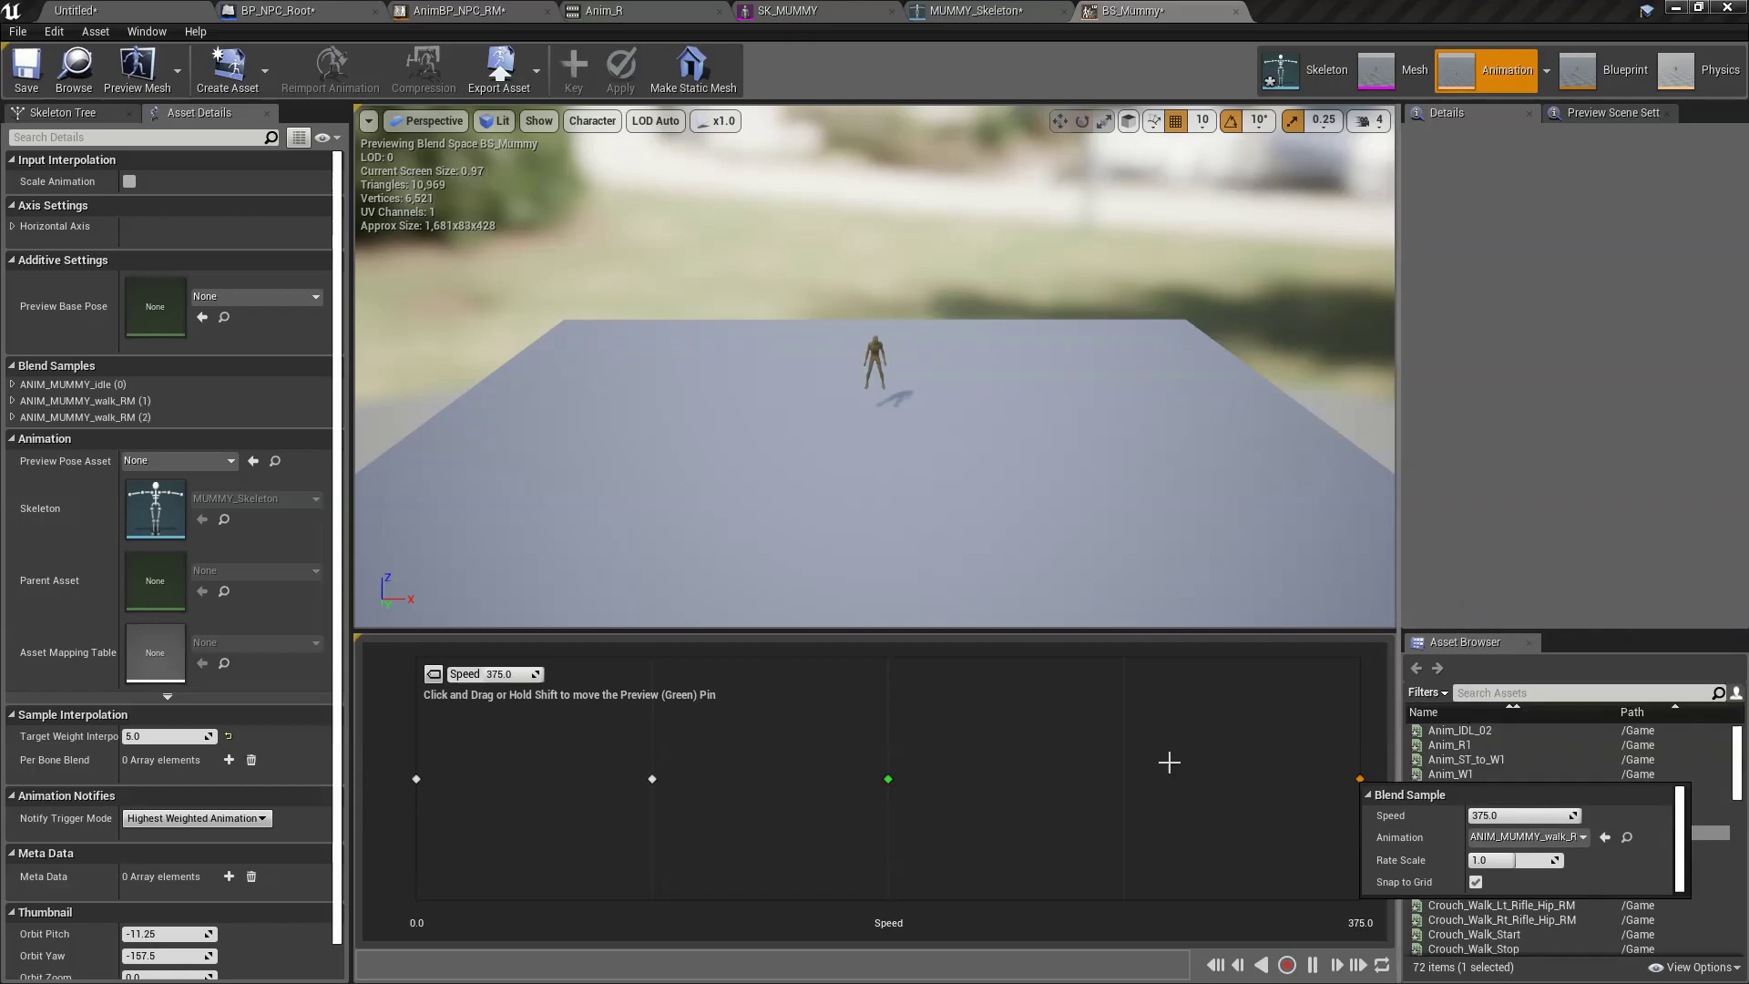
{"action": "left_click", "coordinate": [1183, 741]}
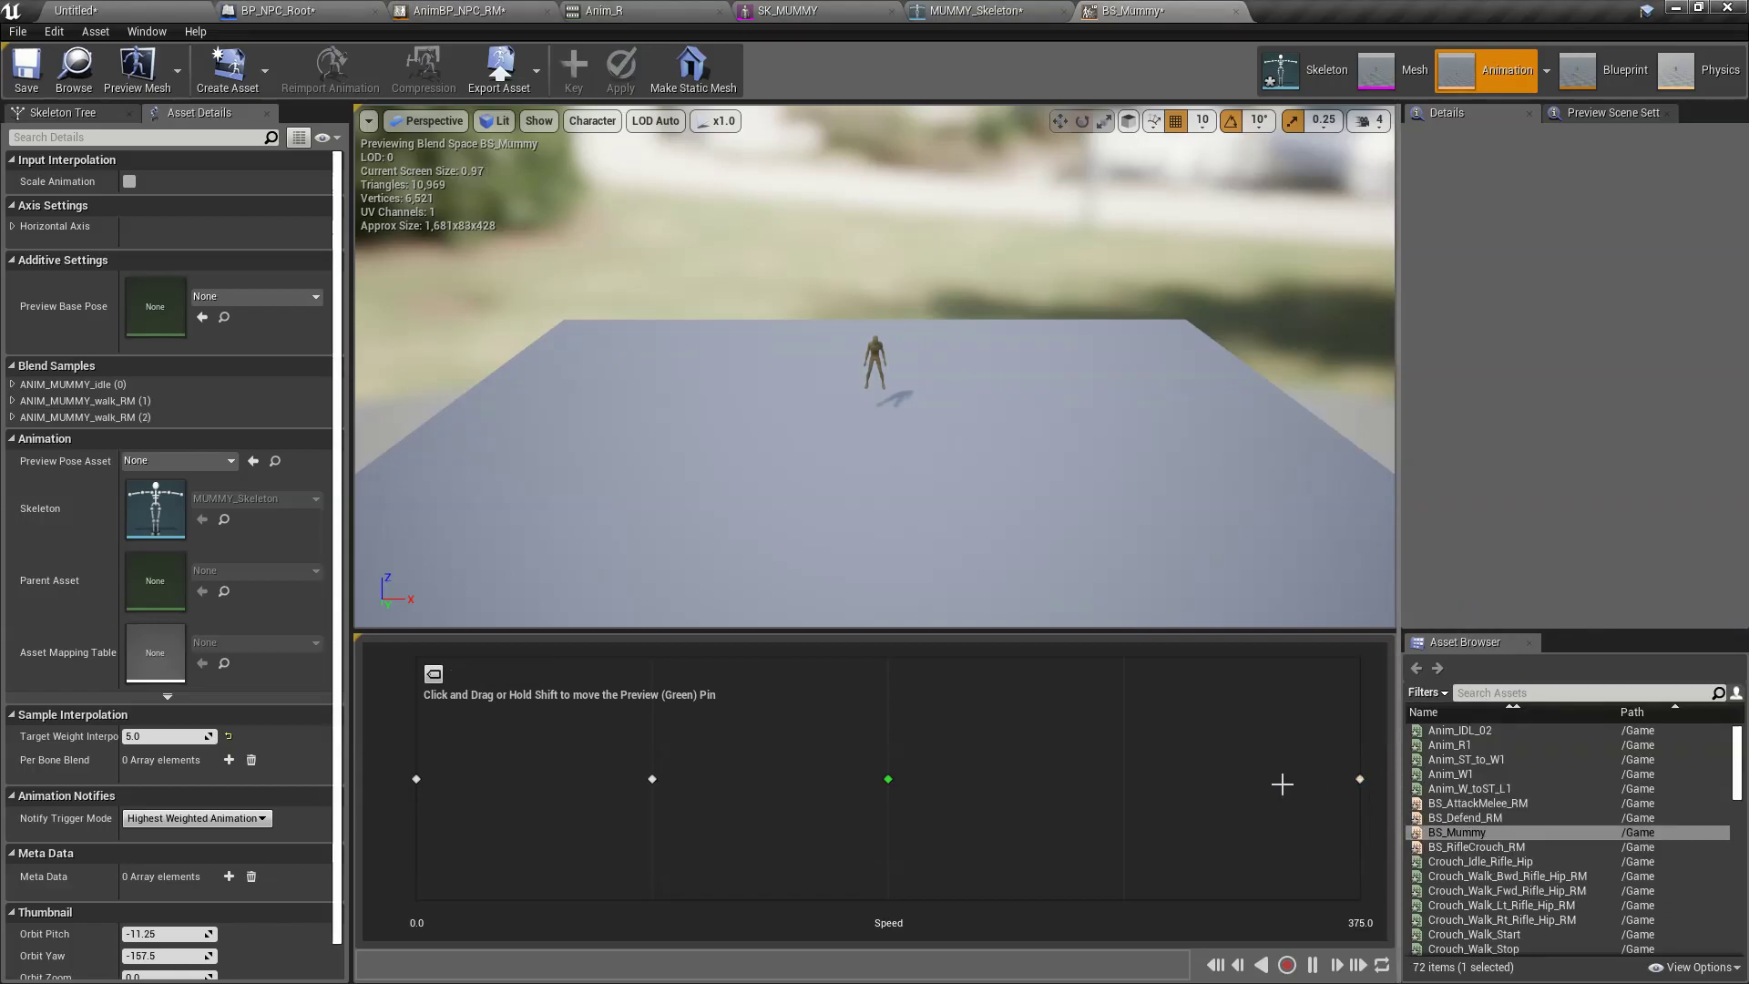
Step: Preview the blend at full and slower speed, then save BS_Mummy
{"action": "mouse_move", "coordinate": [888, 780]}
{"action": "left_click_drag", "start_coordinate": [891, 779], "coordinate": [1303, 780]}
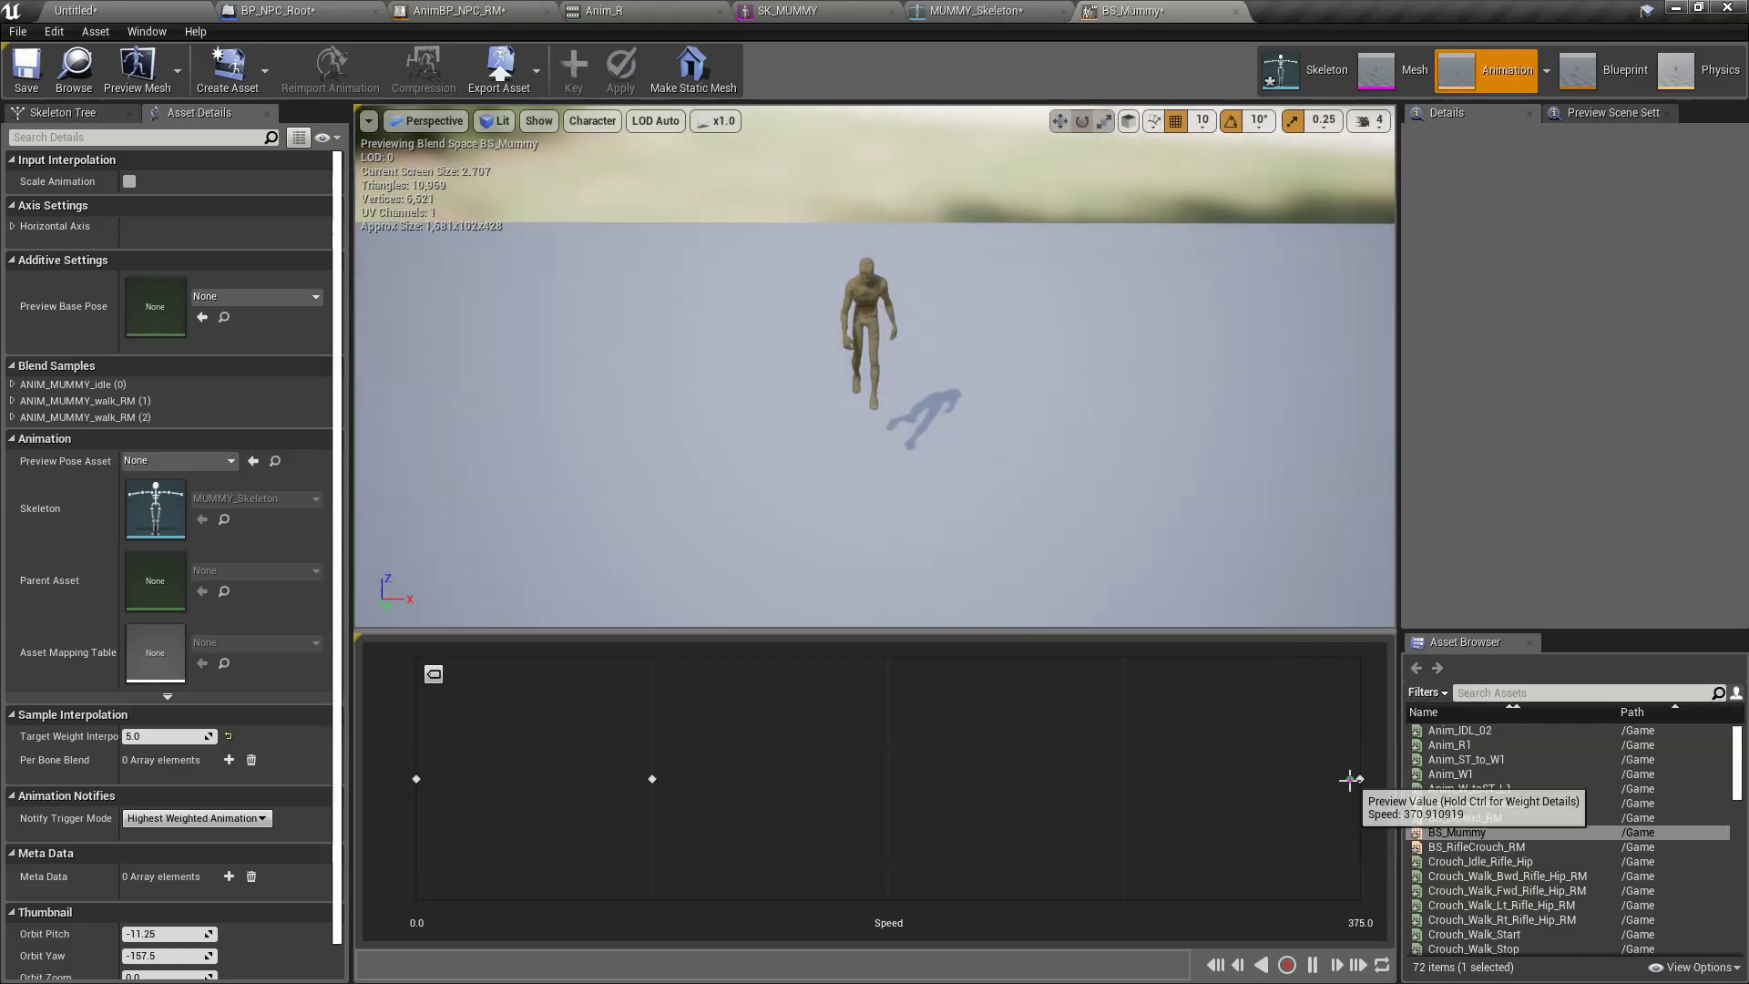
{"action": "left_click_drag", "start_coordinate": [1303, 779], "coordinate": [920, 779]}
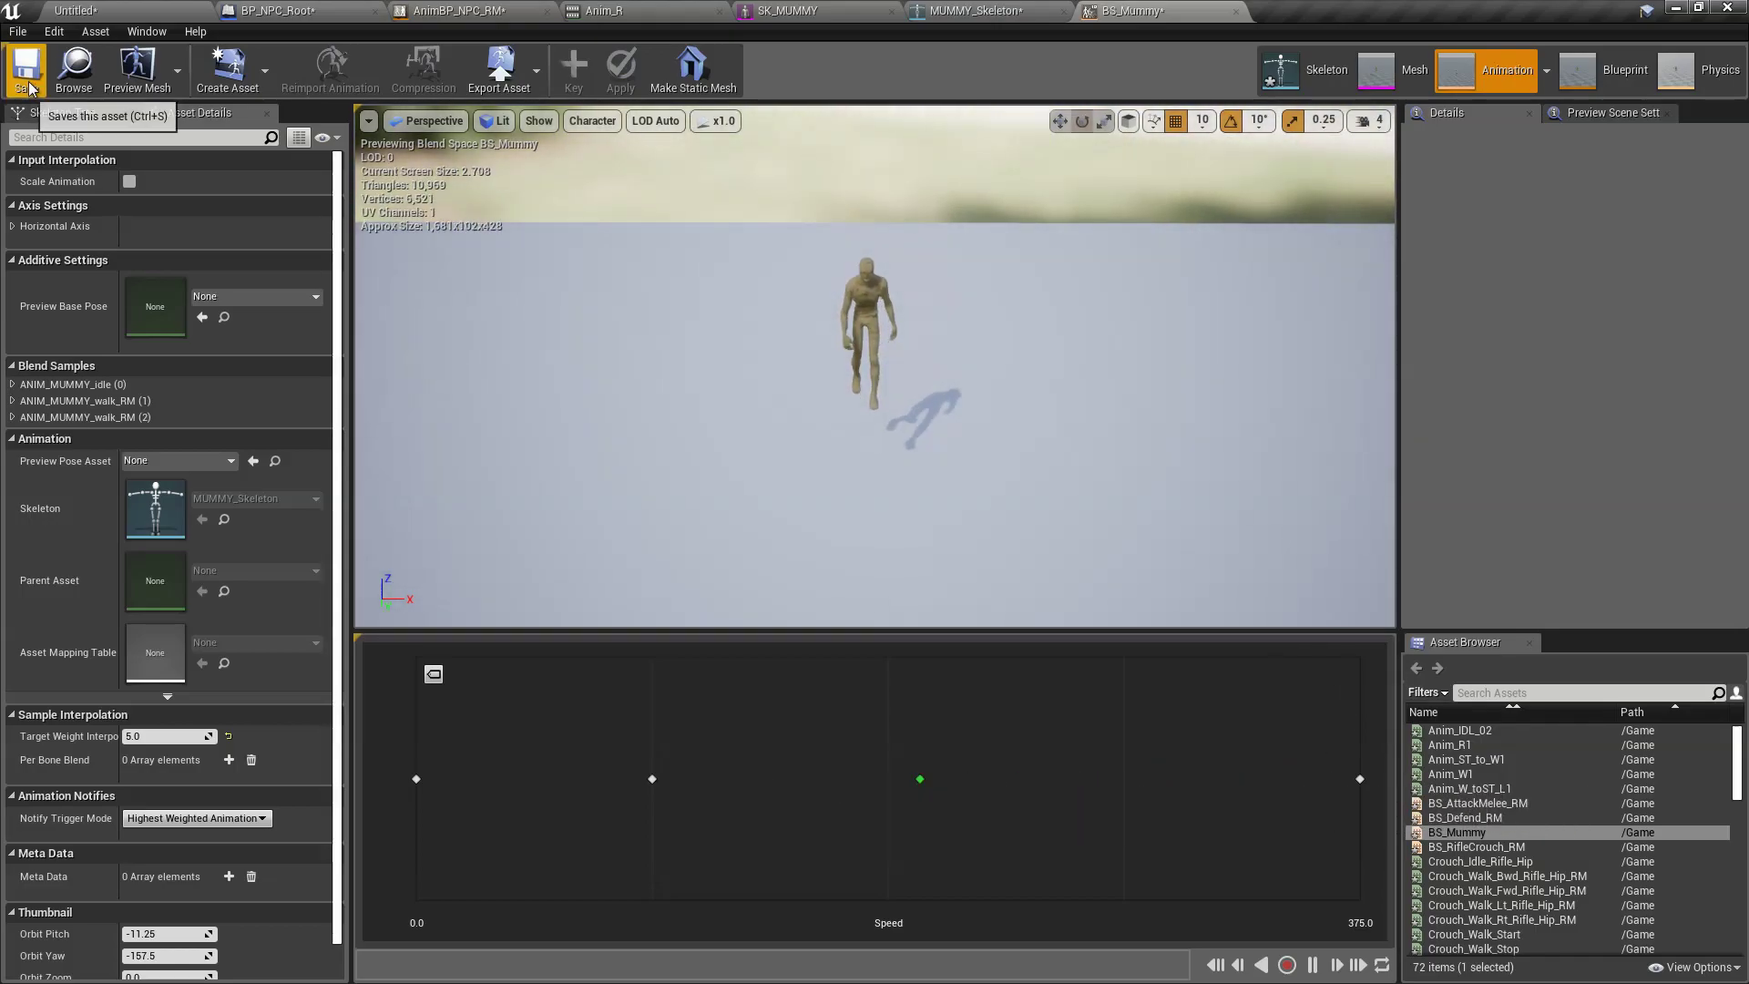
{"action": "left_click", "coordinate": [72, 9]}
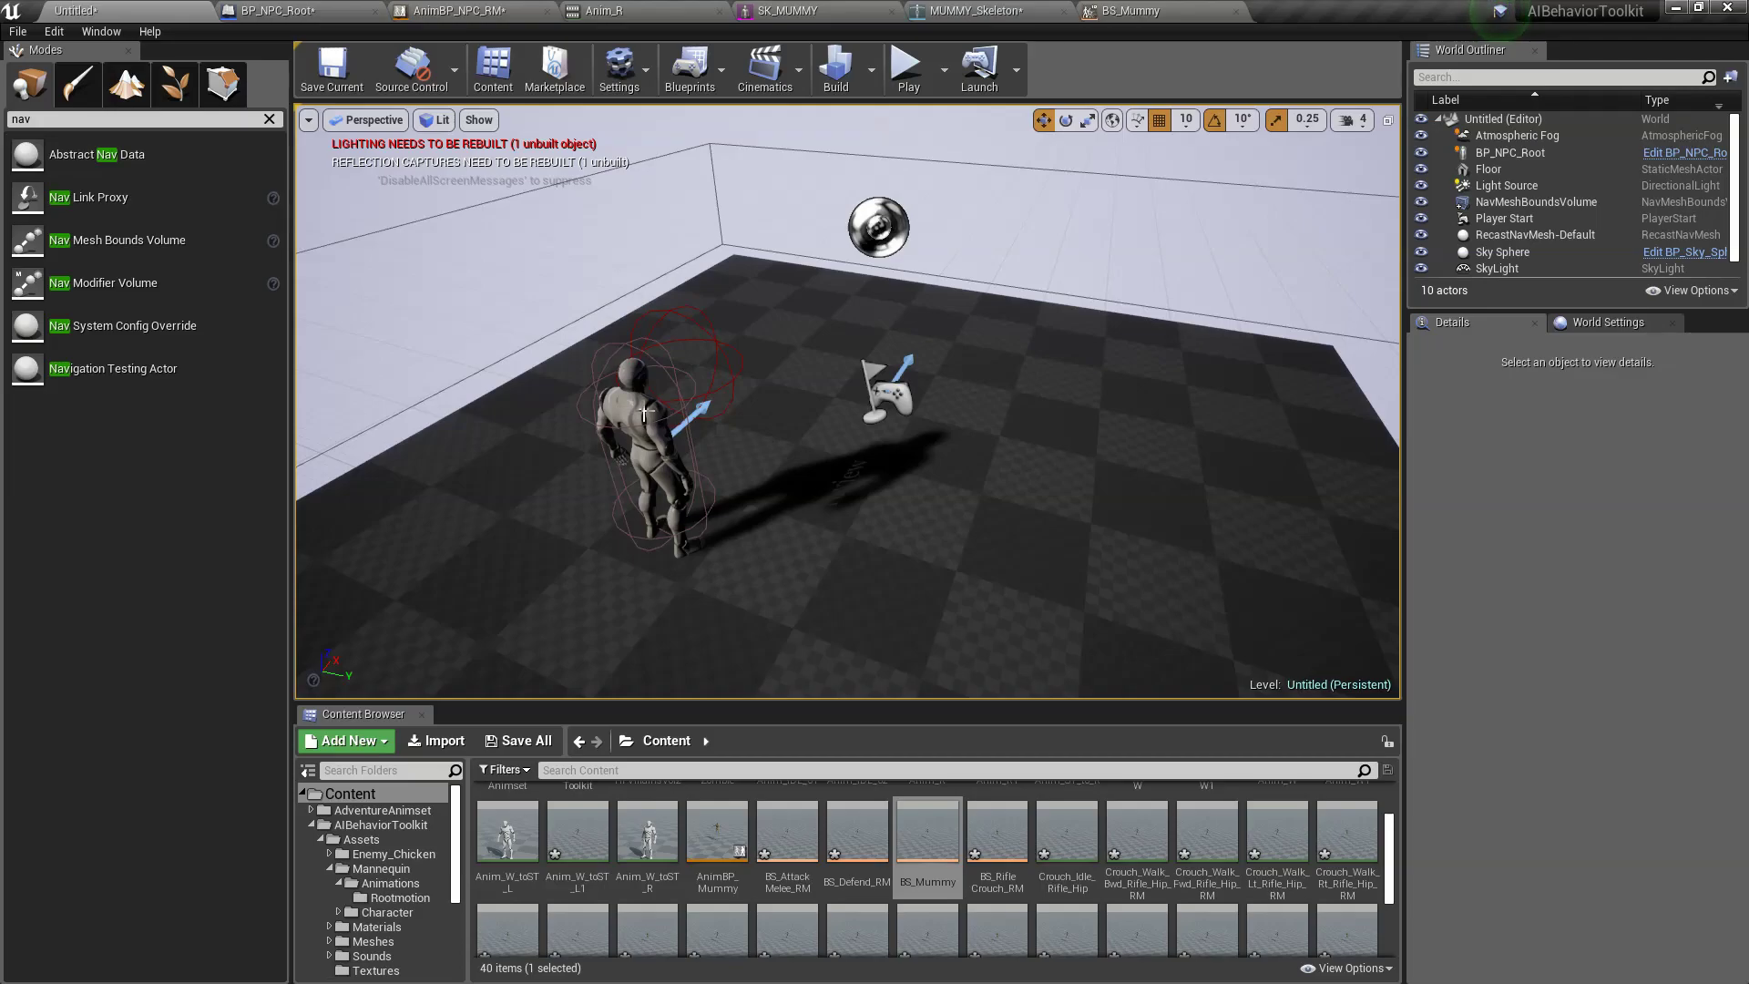
Step: In BP_NPC_Root, swap the Mesh component's skeletal mesh to SK_MUMMY
{"action": "left_click", "coordinate": [274, 10]}
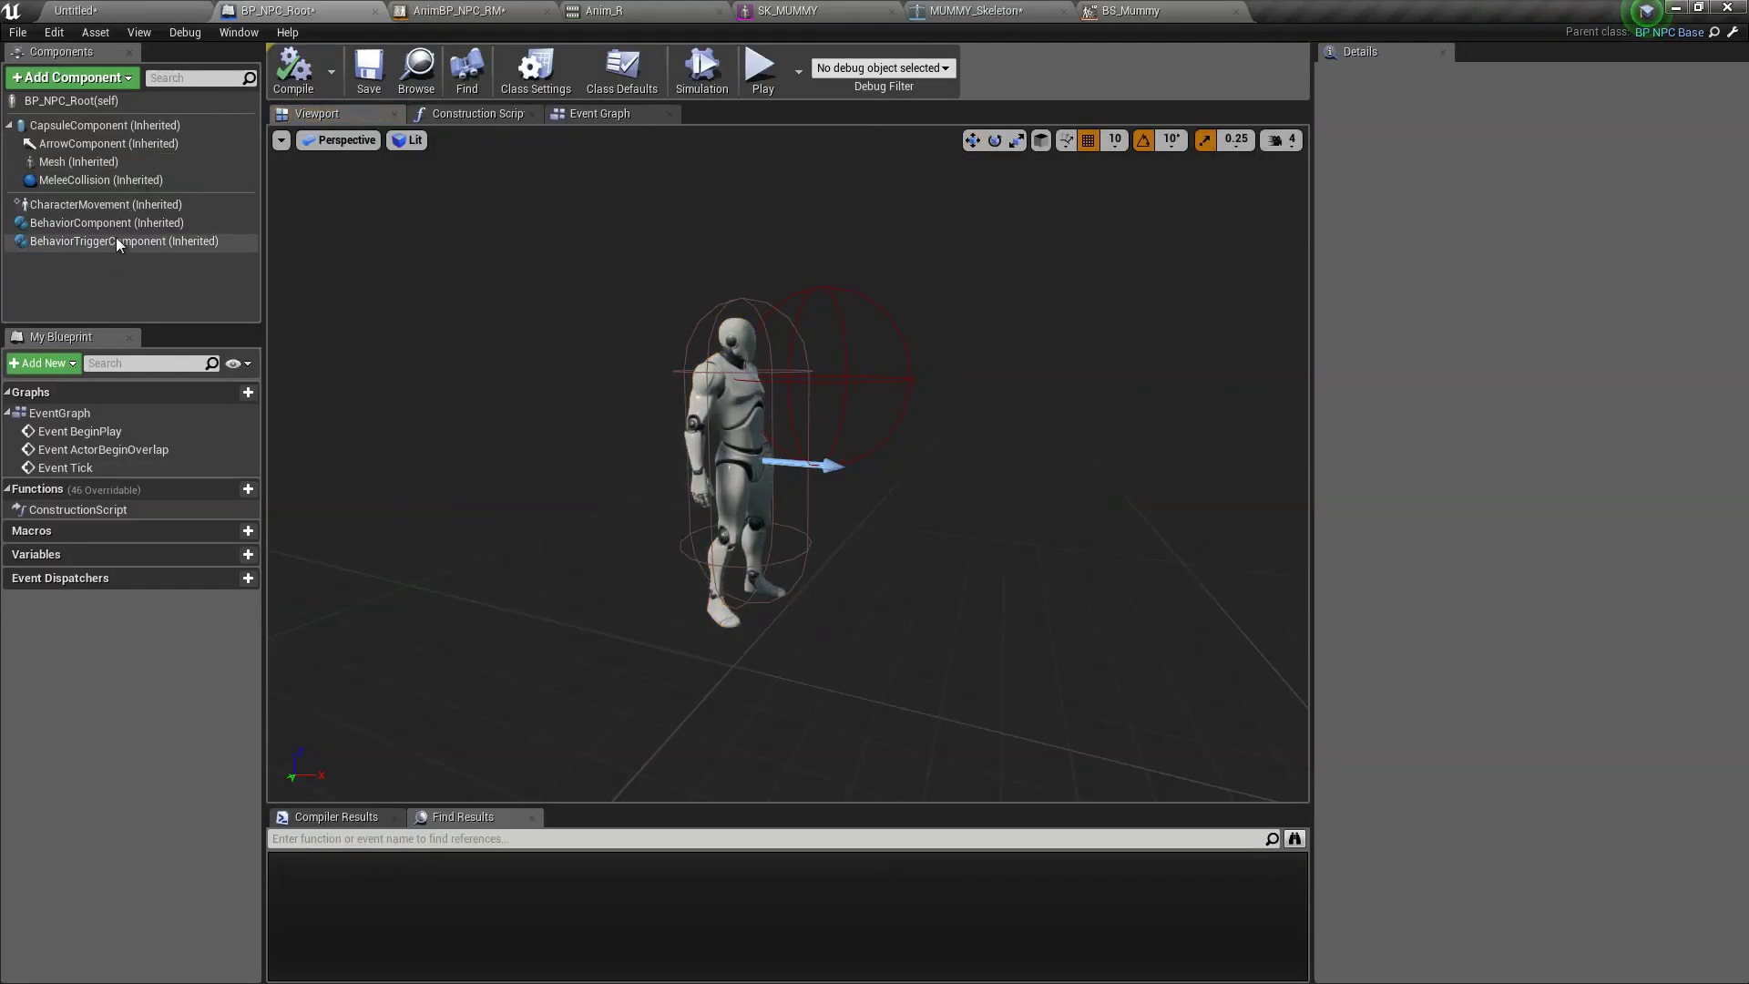
{"action": "left_click", "coordinate": [106, 222]}
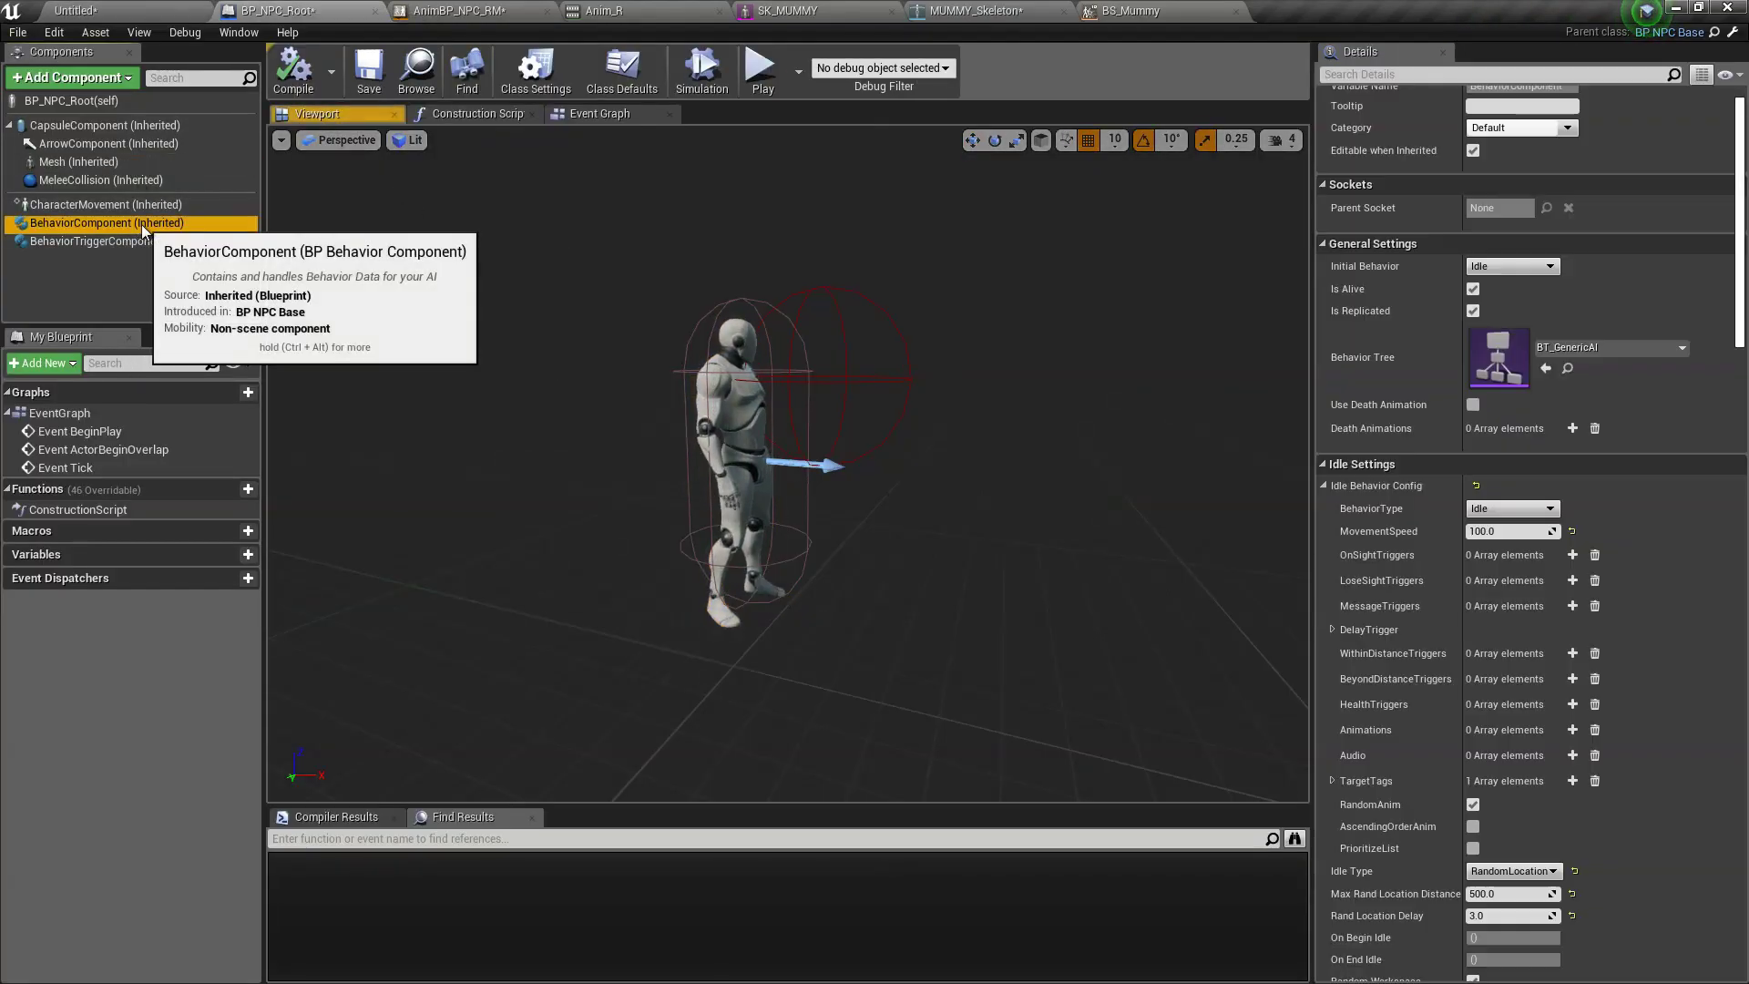
{"action": "left_click", "coordinate": [86, 166]}
{"action": "left_click", "coordinate": [1610, 475]}
{"action": "type", "text": "mu"}
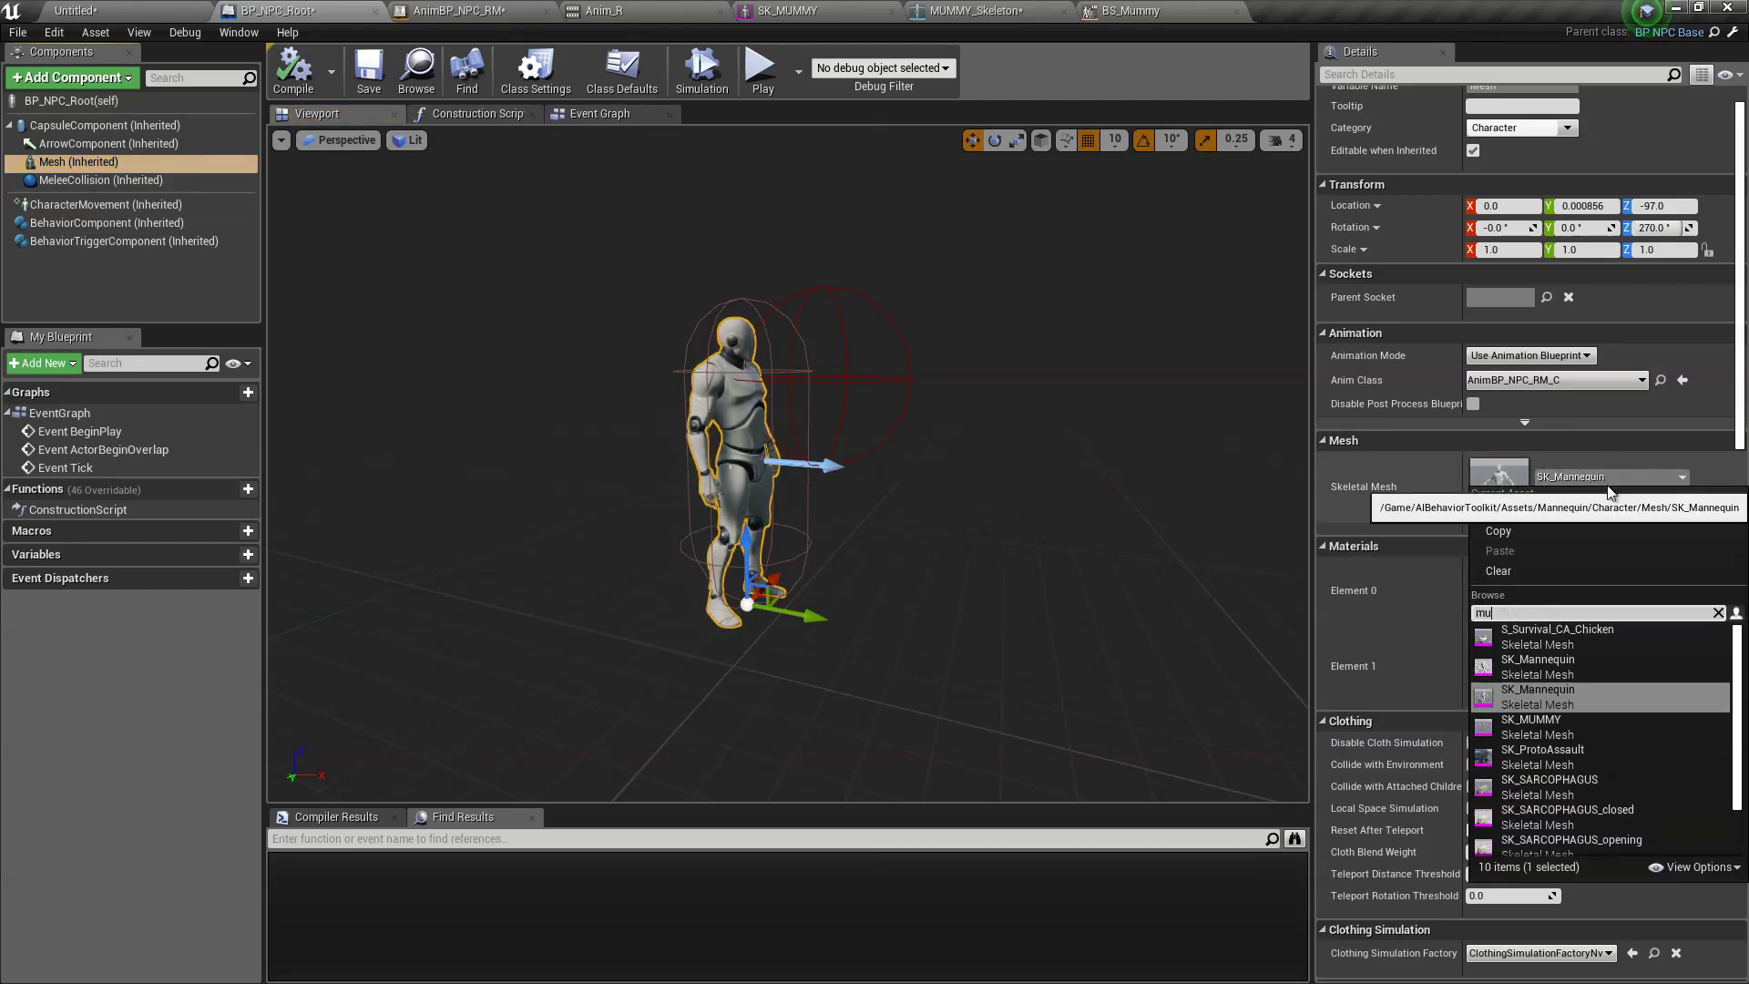
{"action": "left_click", "coordinate": [1537, 719]}
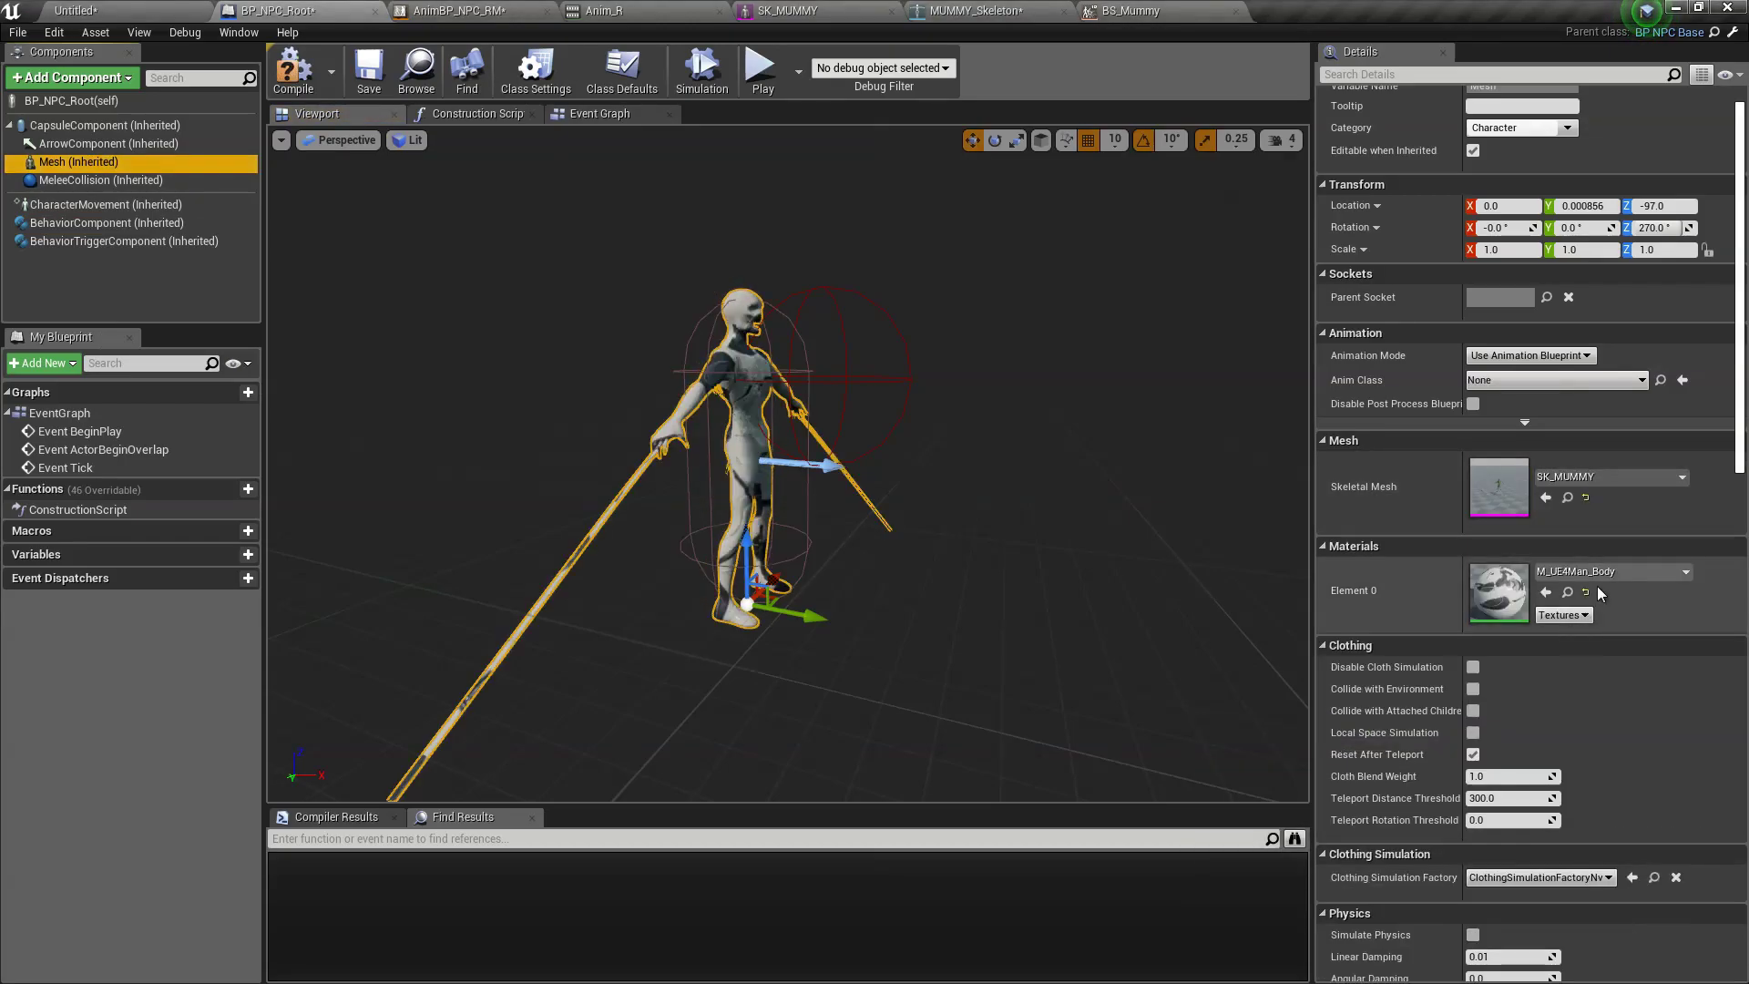
Step: Set the mesh material to M_MUMMY_BODY and anim class to AnimBP_Mummy, then compile
{"action": "left_click", "coordinate": [1585, 590]}
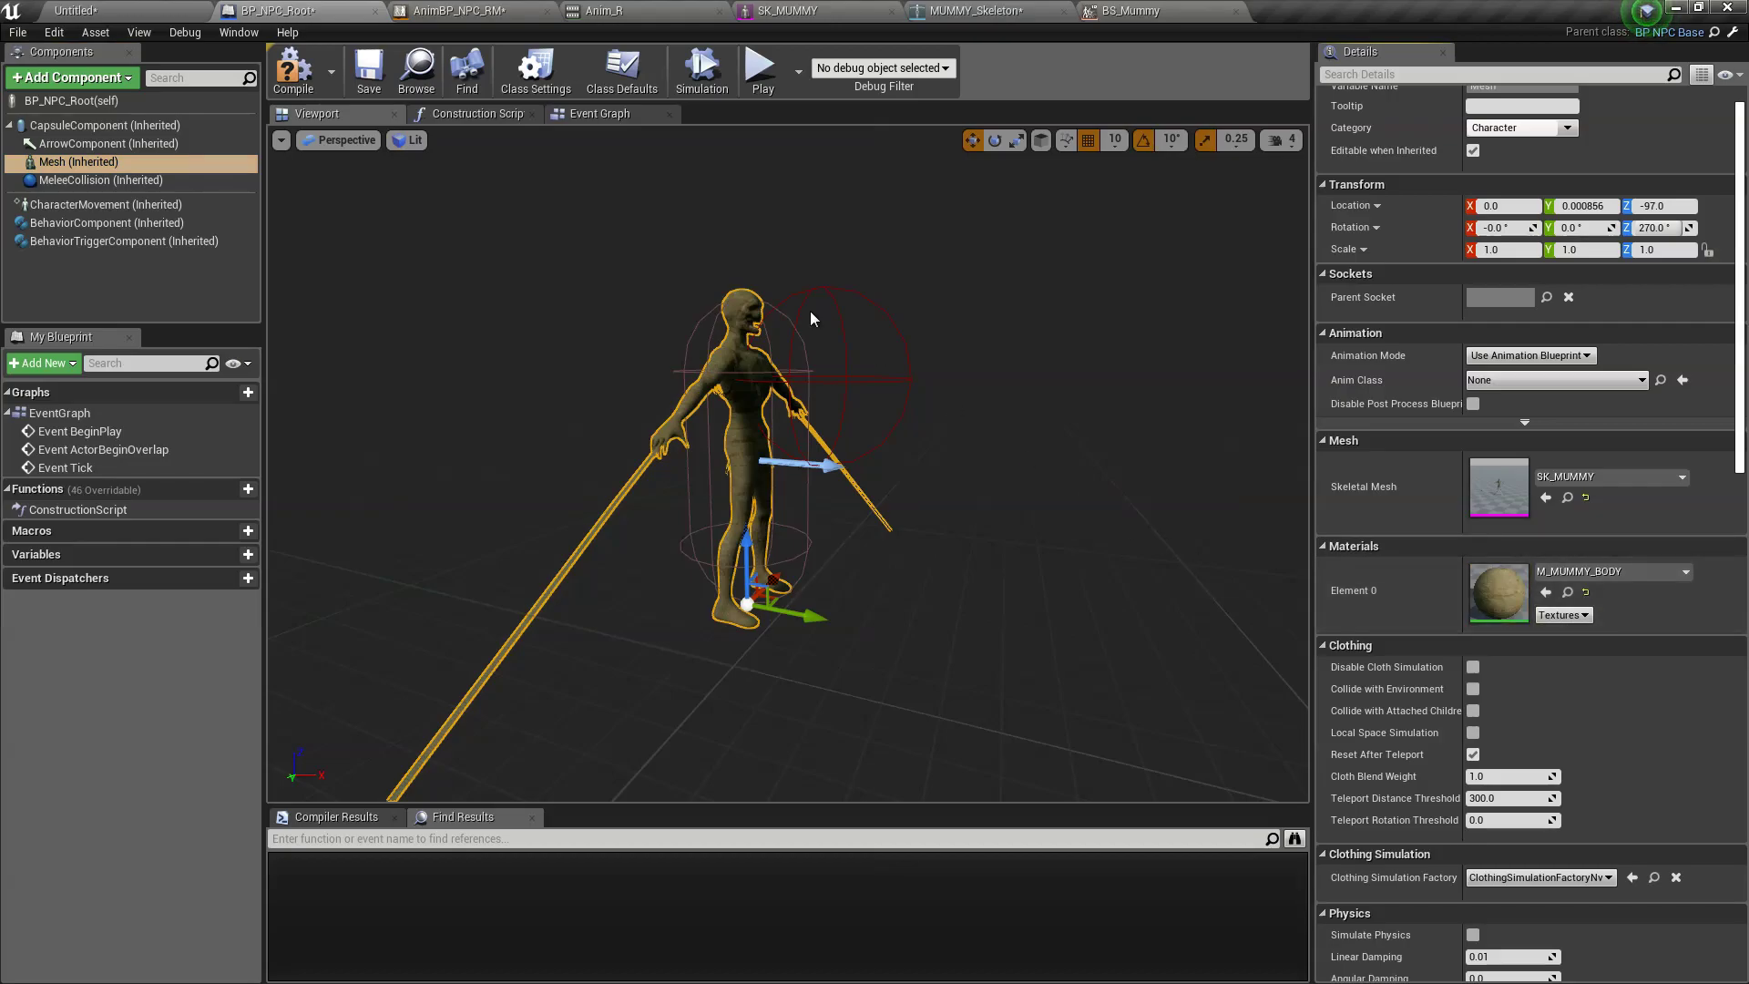
{"action": "left_click", "coordinate": [1557, 381]}
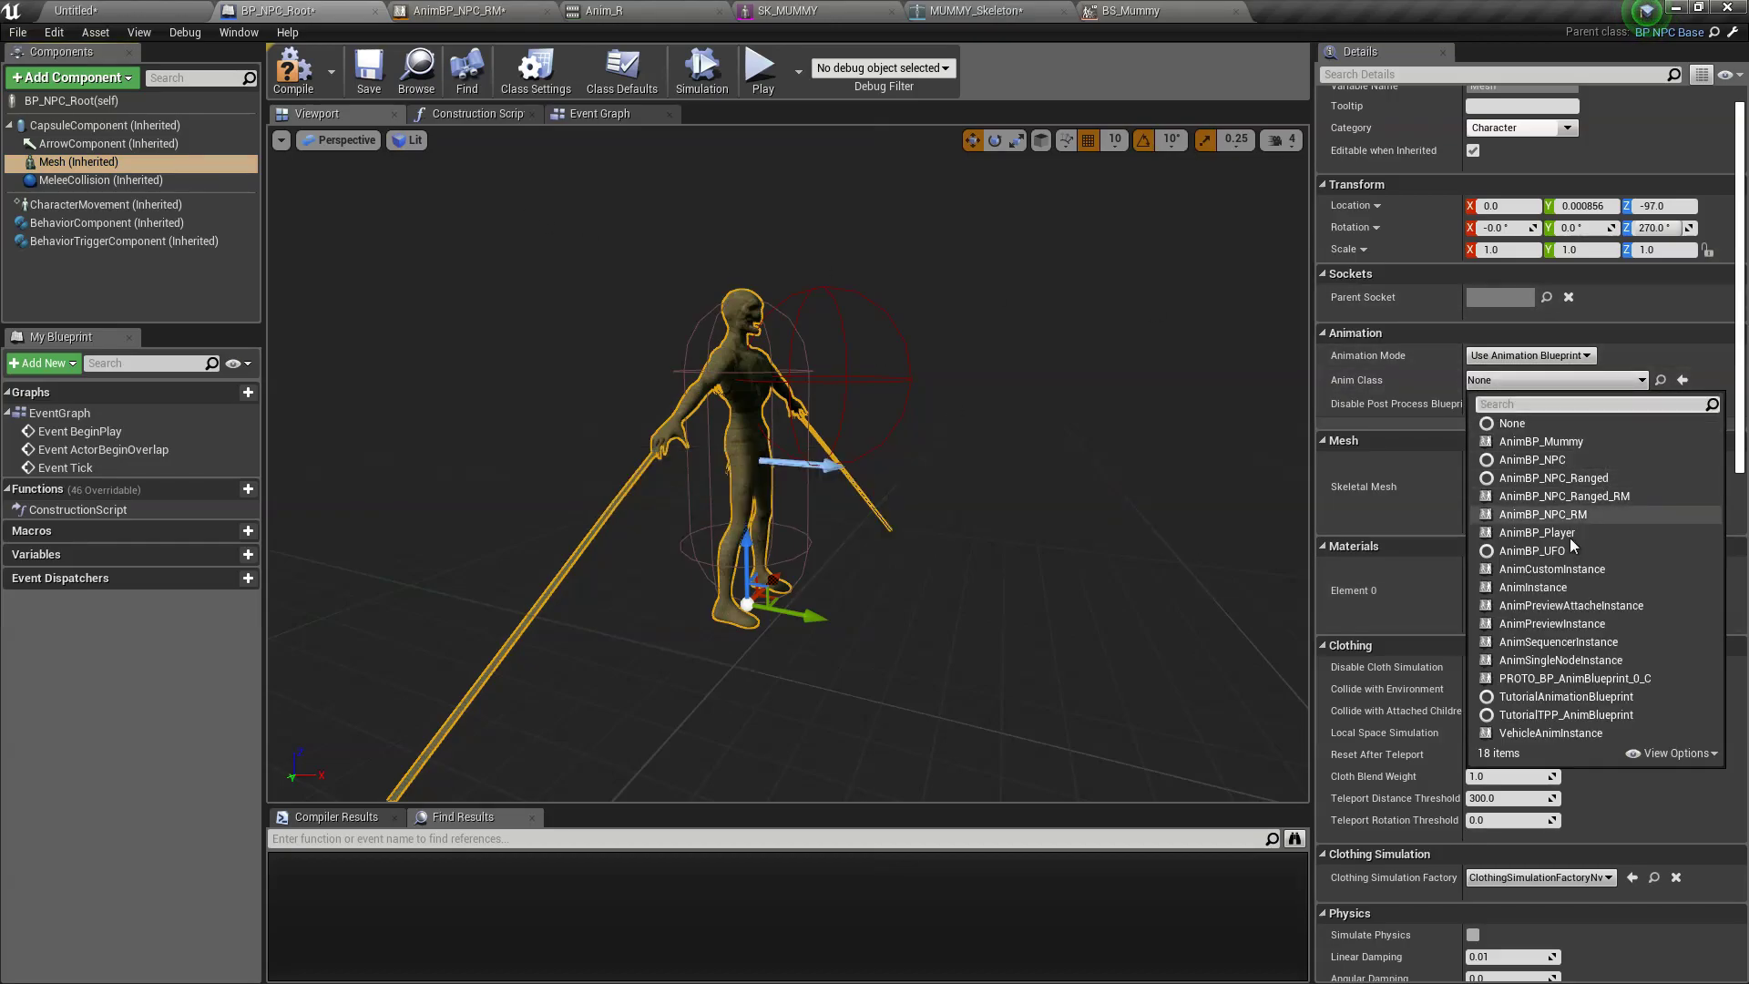
{"action": "left_click", "coordinate": [1541, 442]}
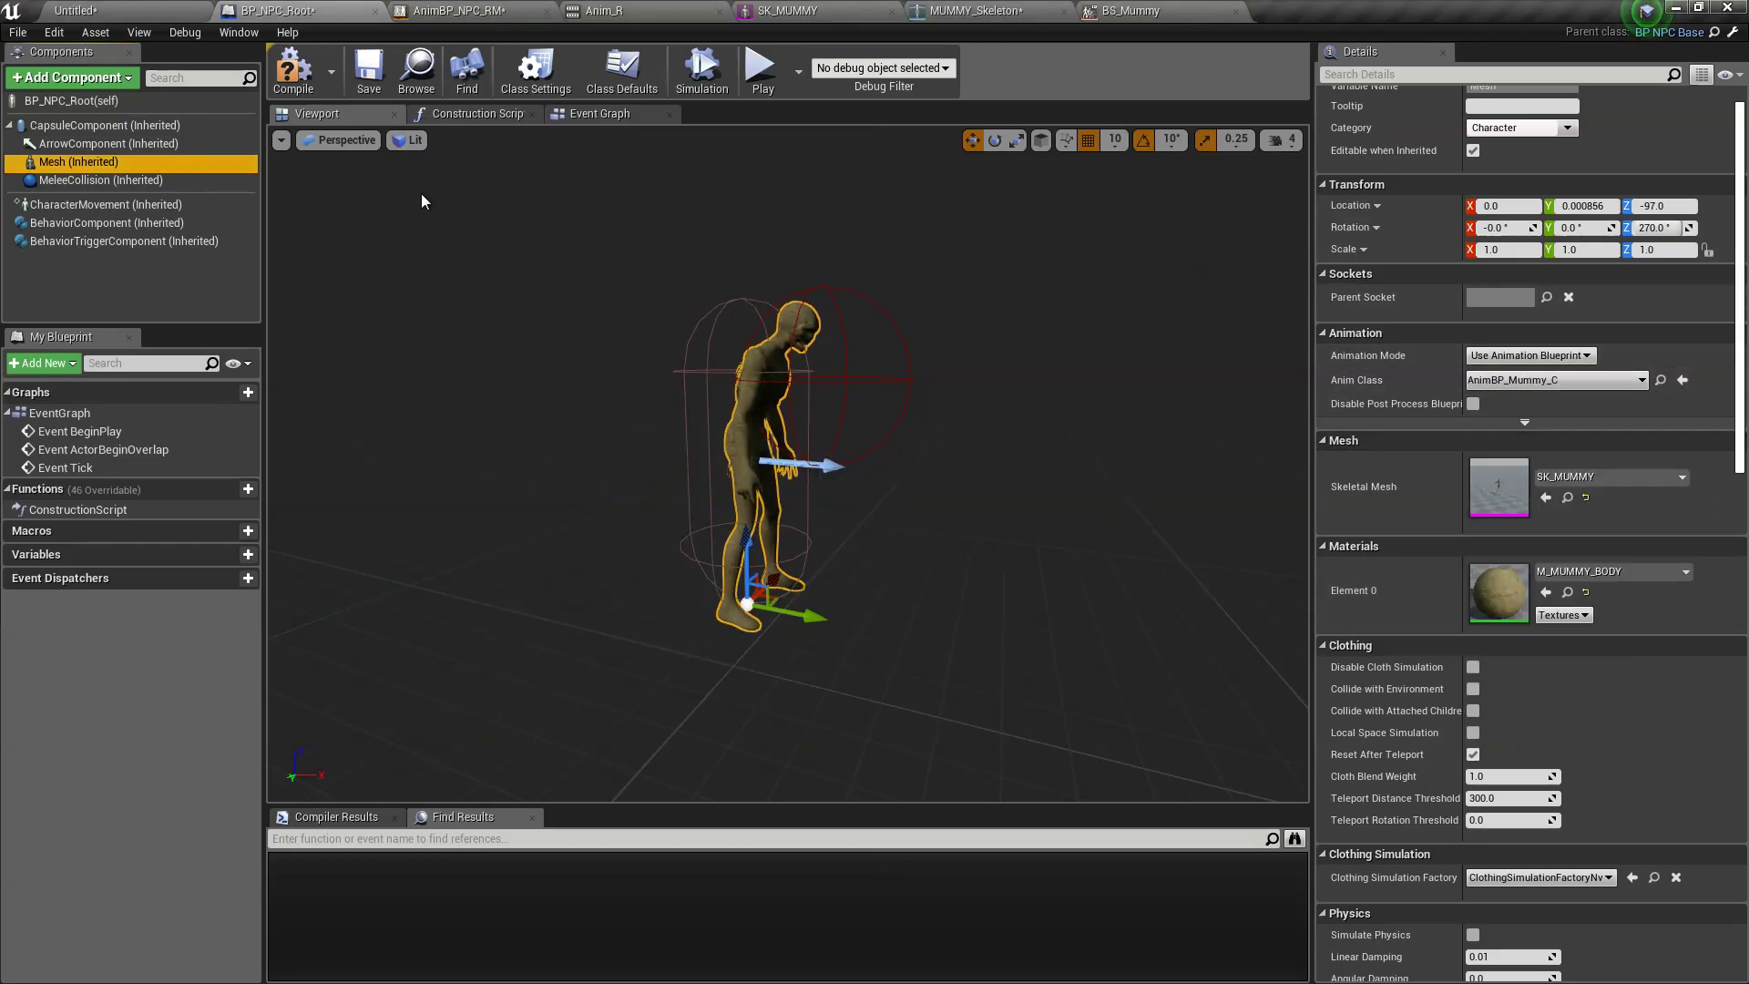
{"action": "left_click", "coordinate": [295, 72]}
Step: Save BP_NPC_Root and run a short play test in the level
{"action": "left_click", "coordinate": [370, 72]}
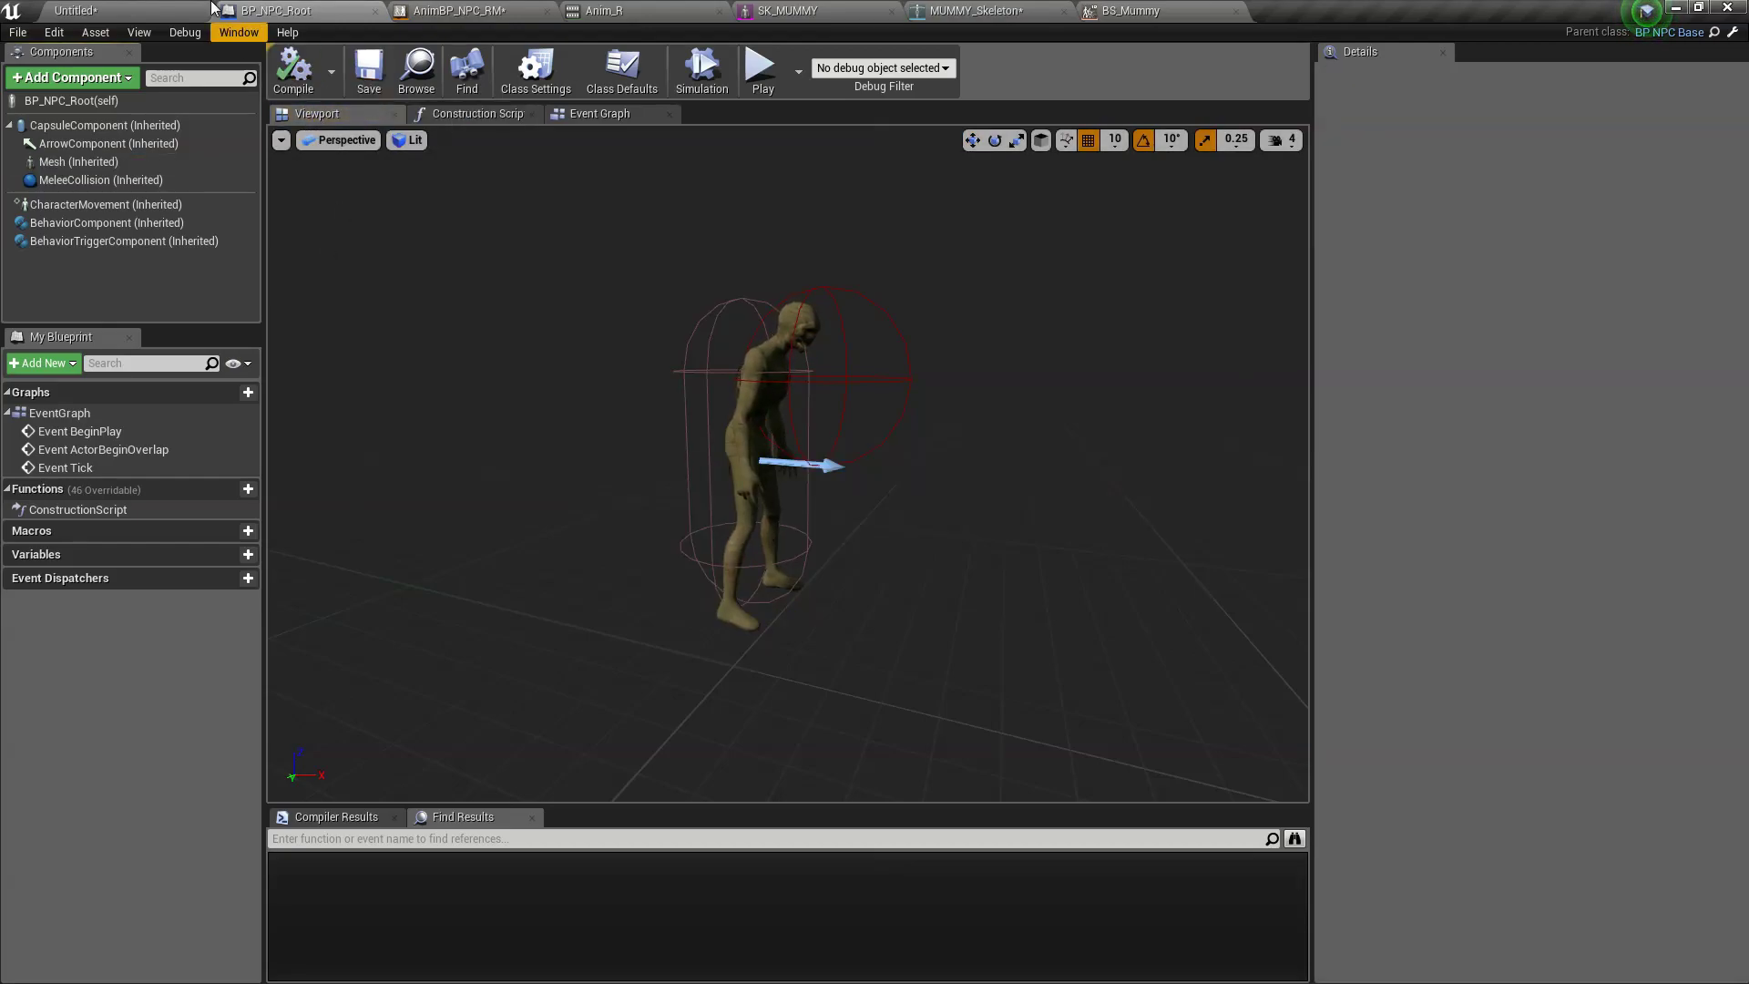
{"action": "left_click", "coordinate": [121, 10]}
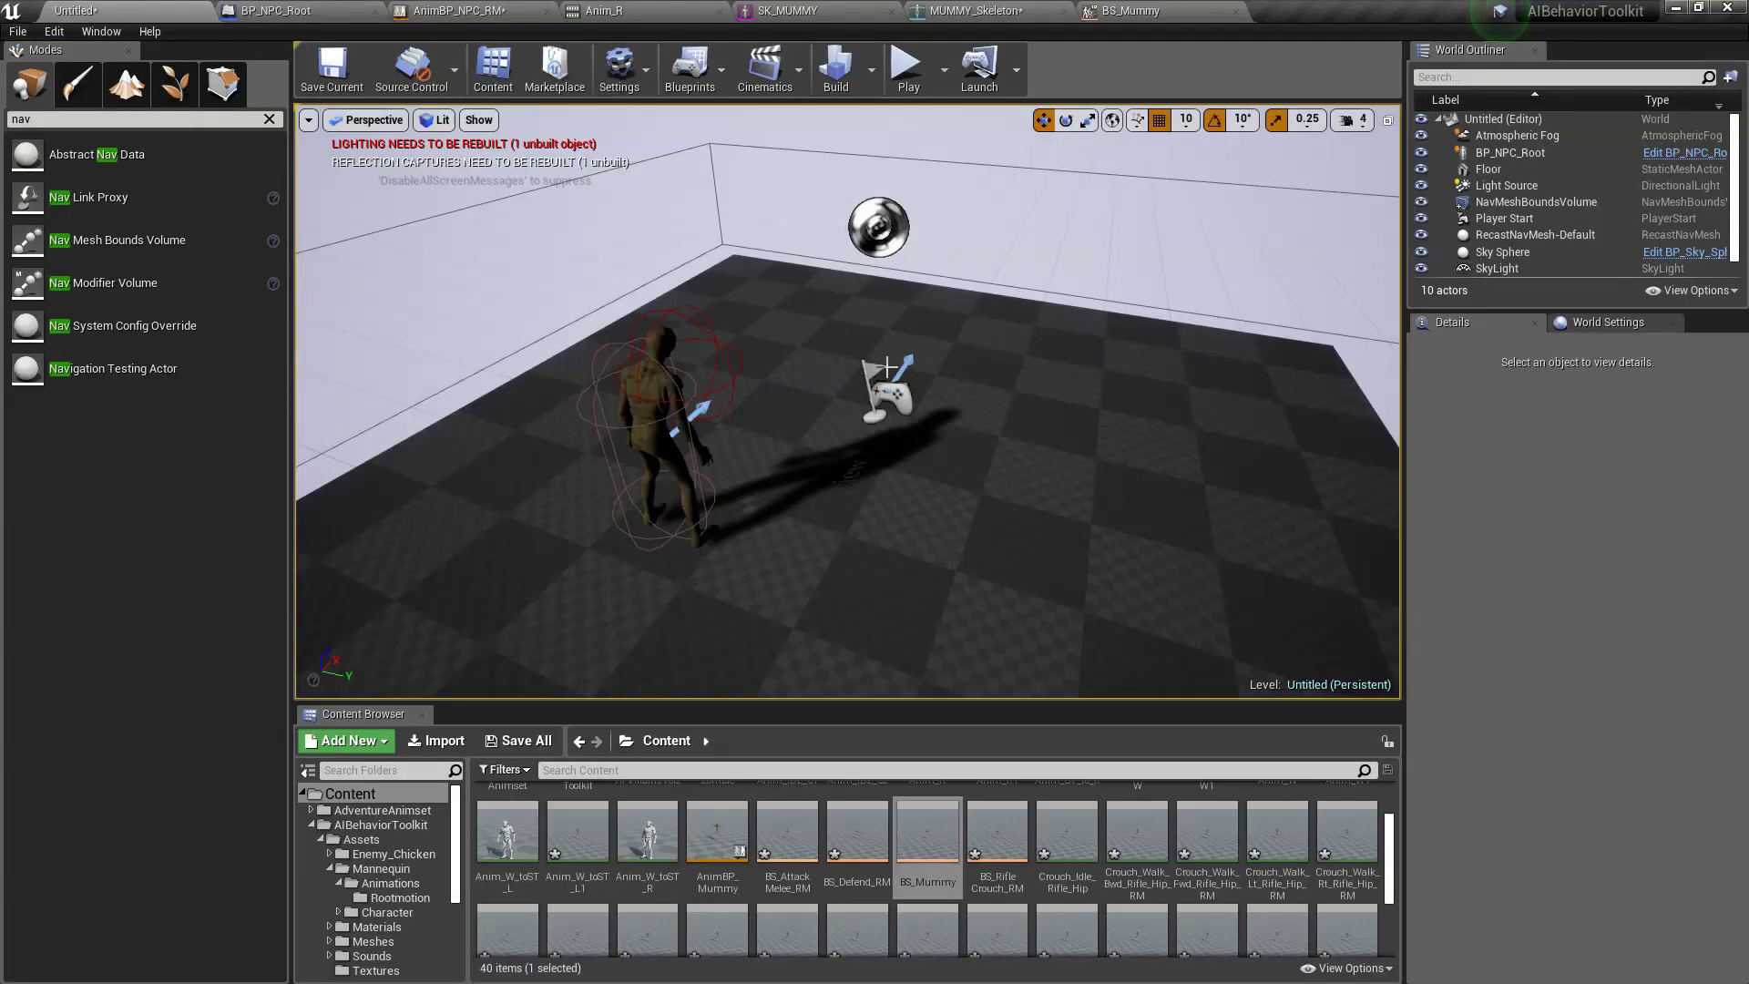
{"action": "left_click", "coordinate": [909, 72]}
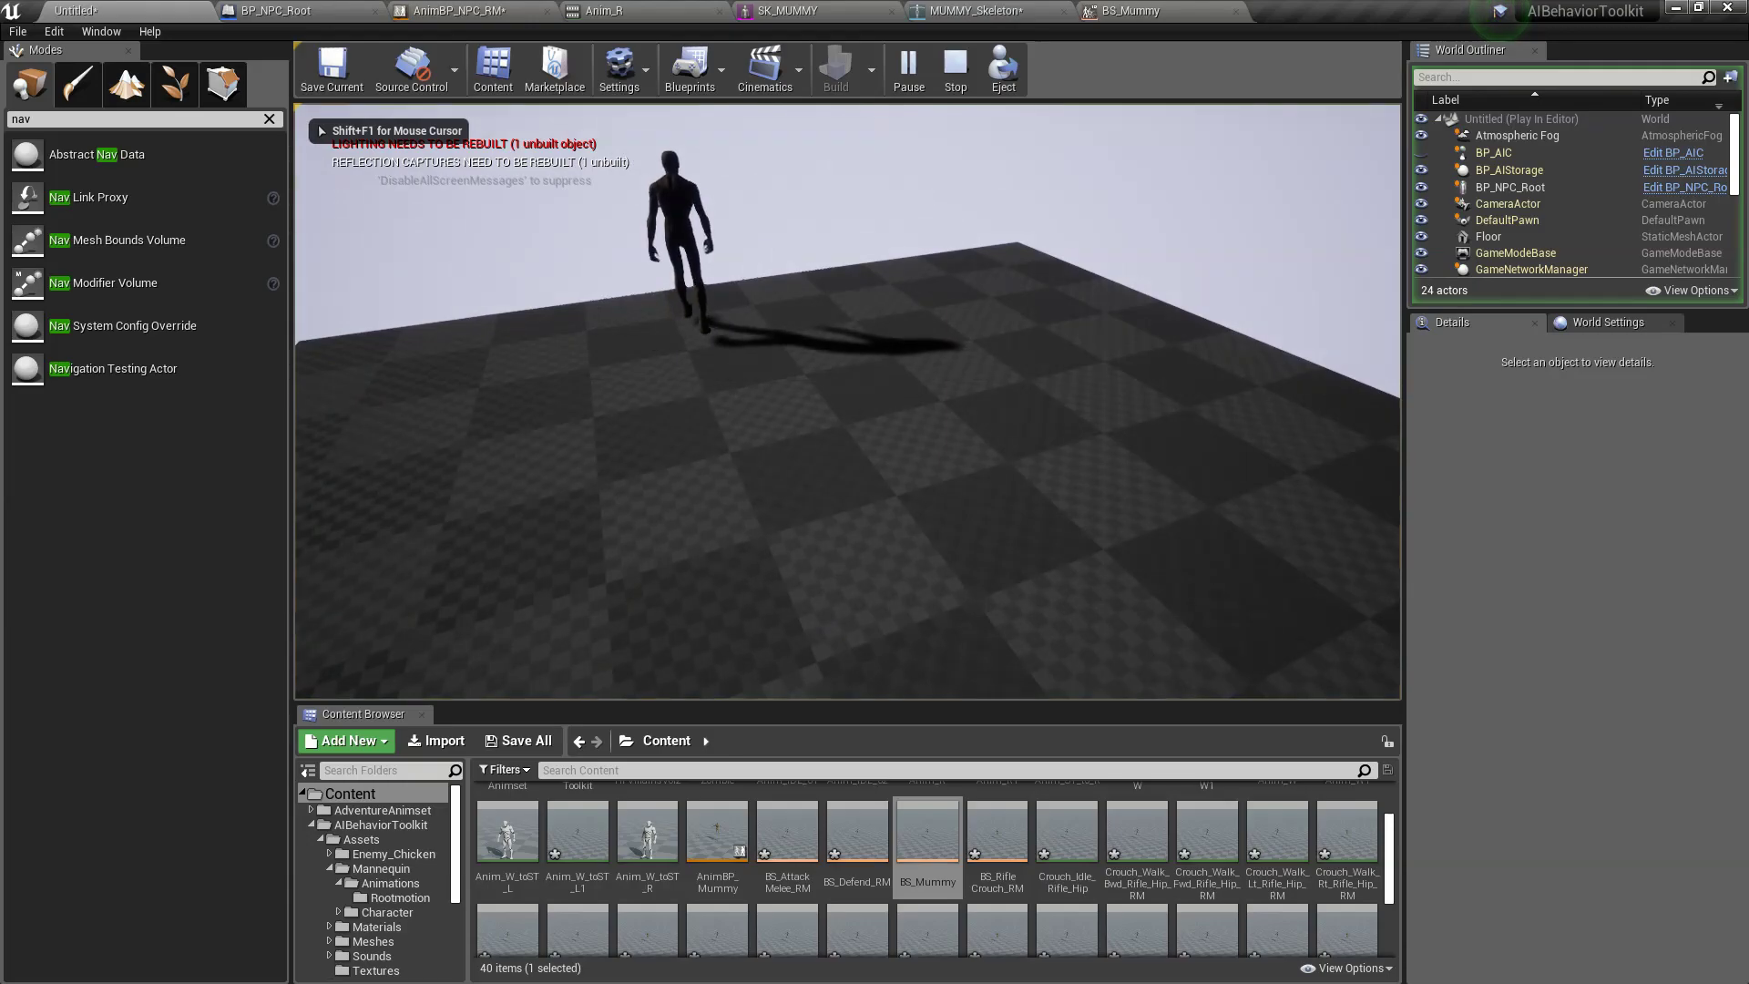
{"action": "key", "text": "Escape"}
Step: Flip through the AnimBP_NPC_RM and BS_Mummy tabs back to the level editor
{"action": "key", "text": "alt+p"}
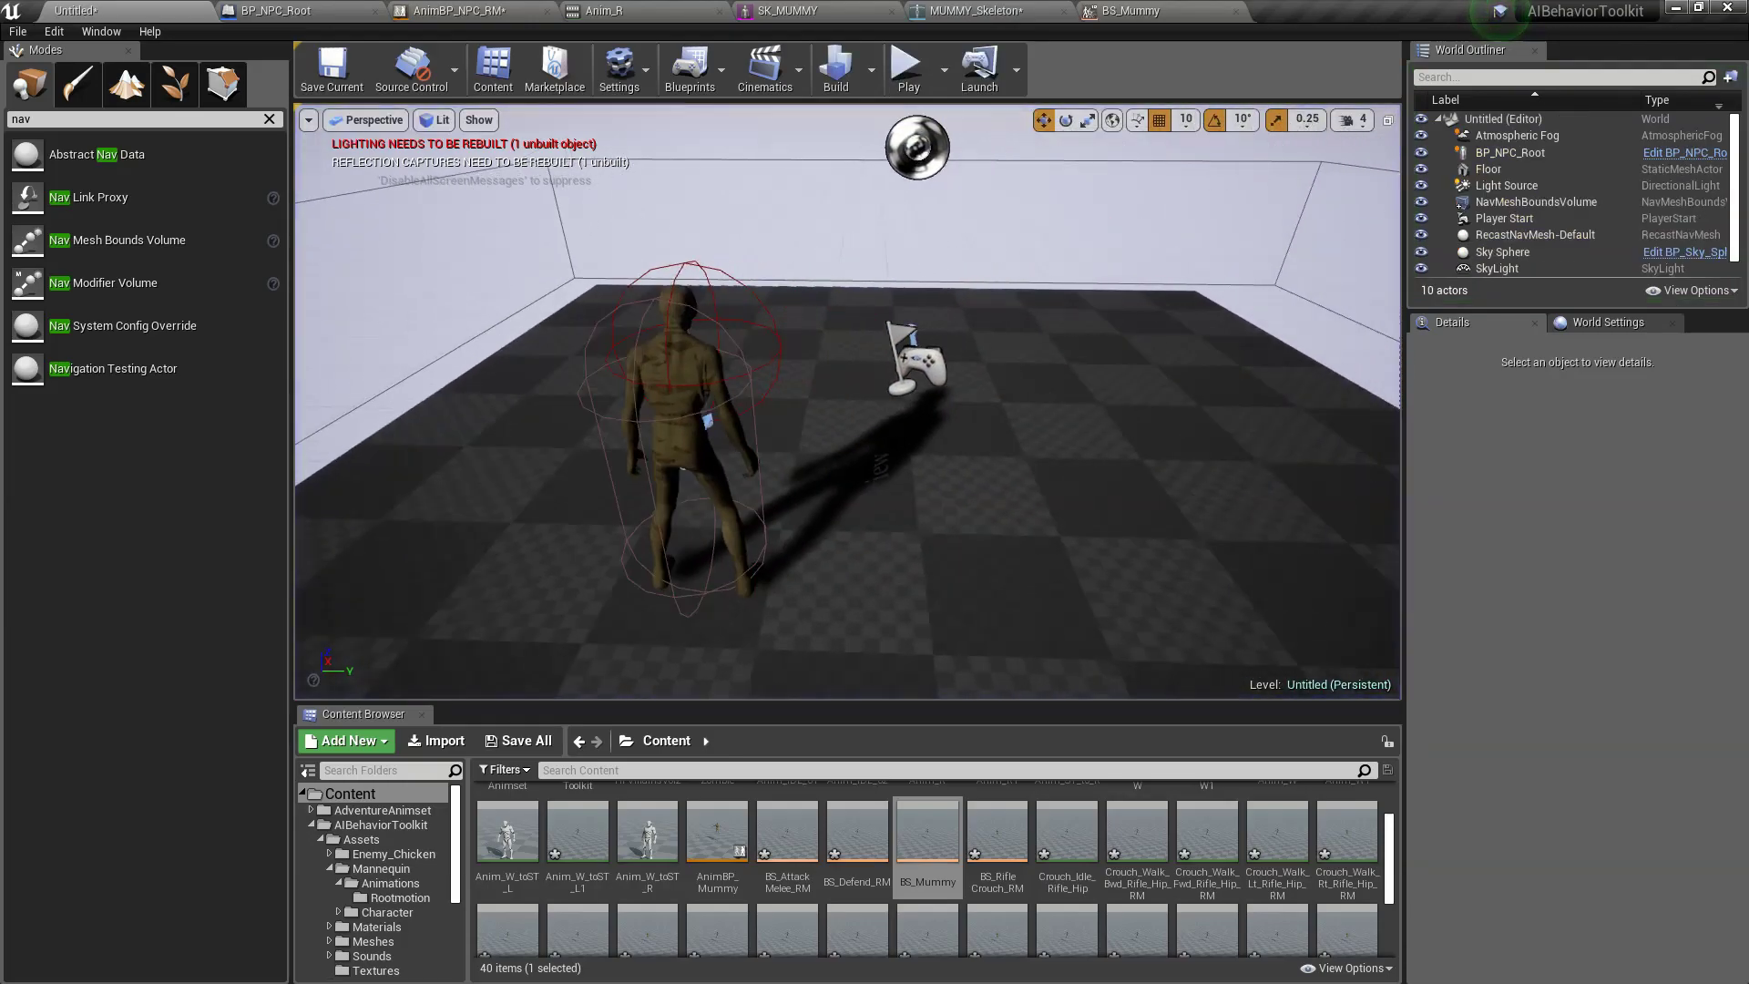
{"action": "left_click", "coordinate": [458, 10]}
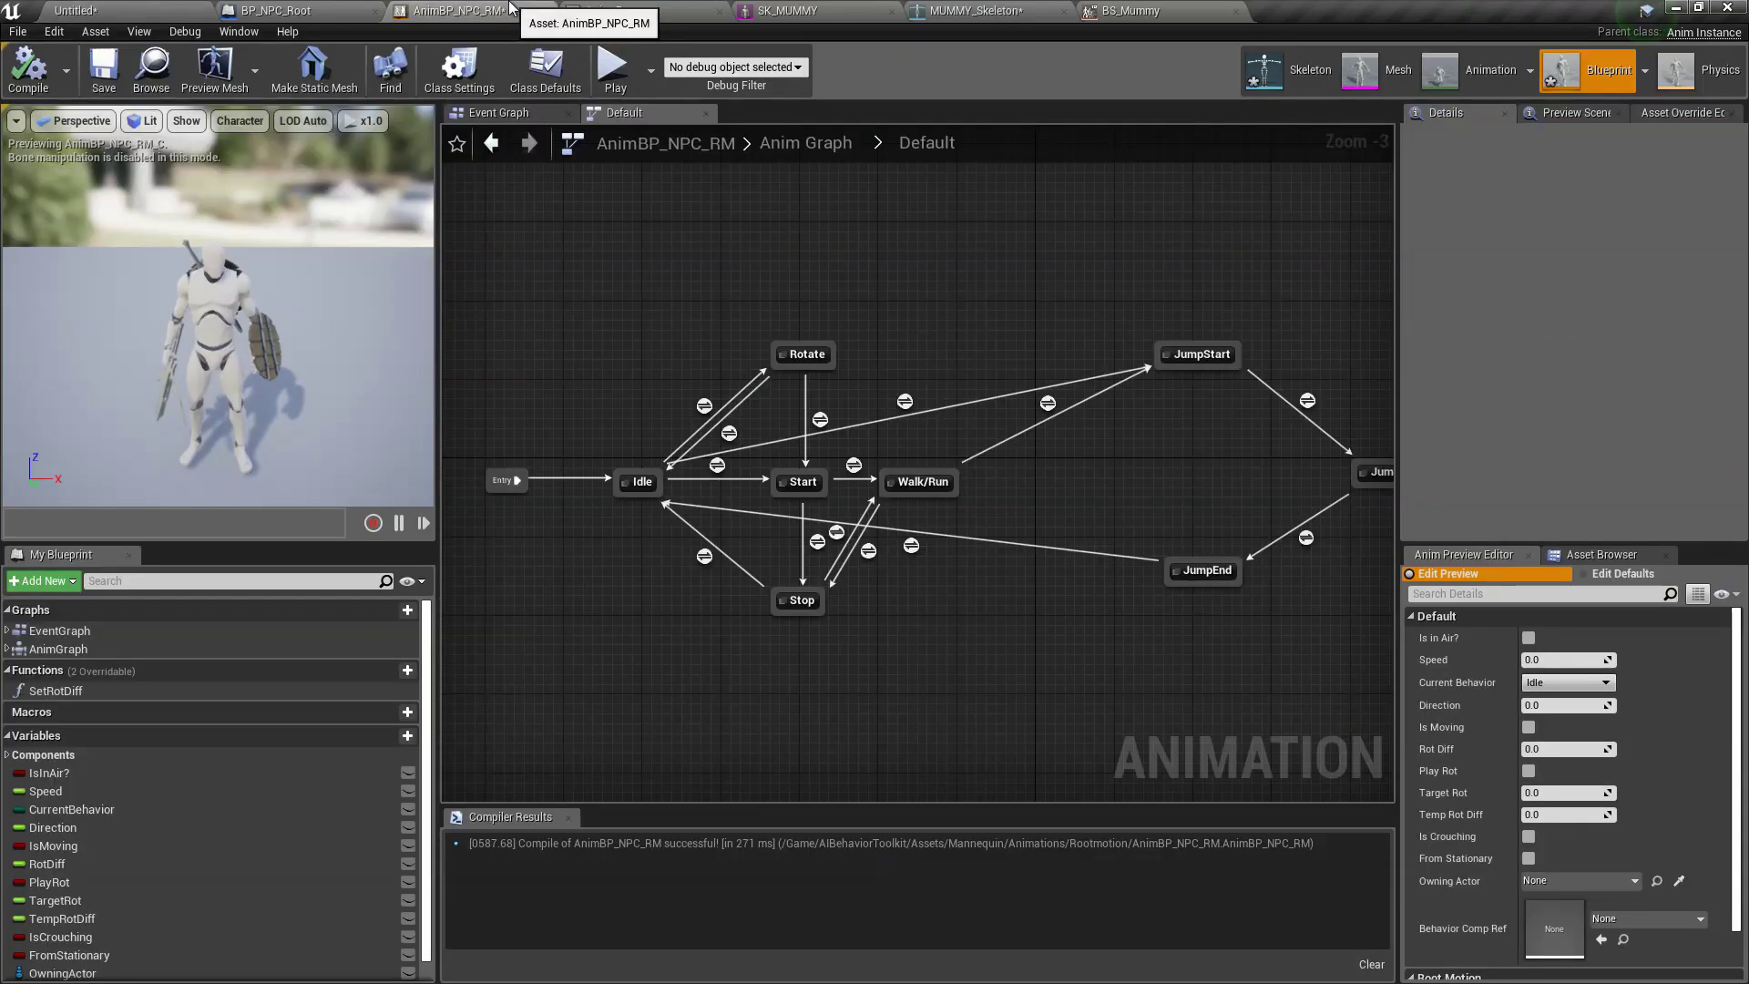
{"action": "left_click", "coordinate": [1130, 10]}
{"action": "left_click", "coordinate": [75, 11]}
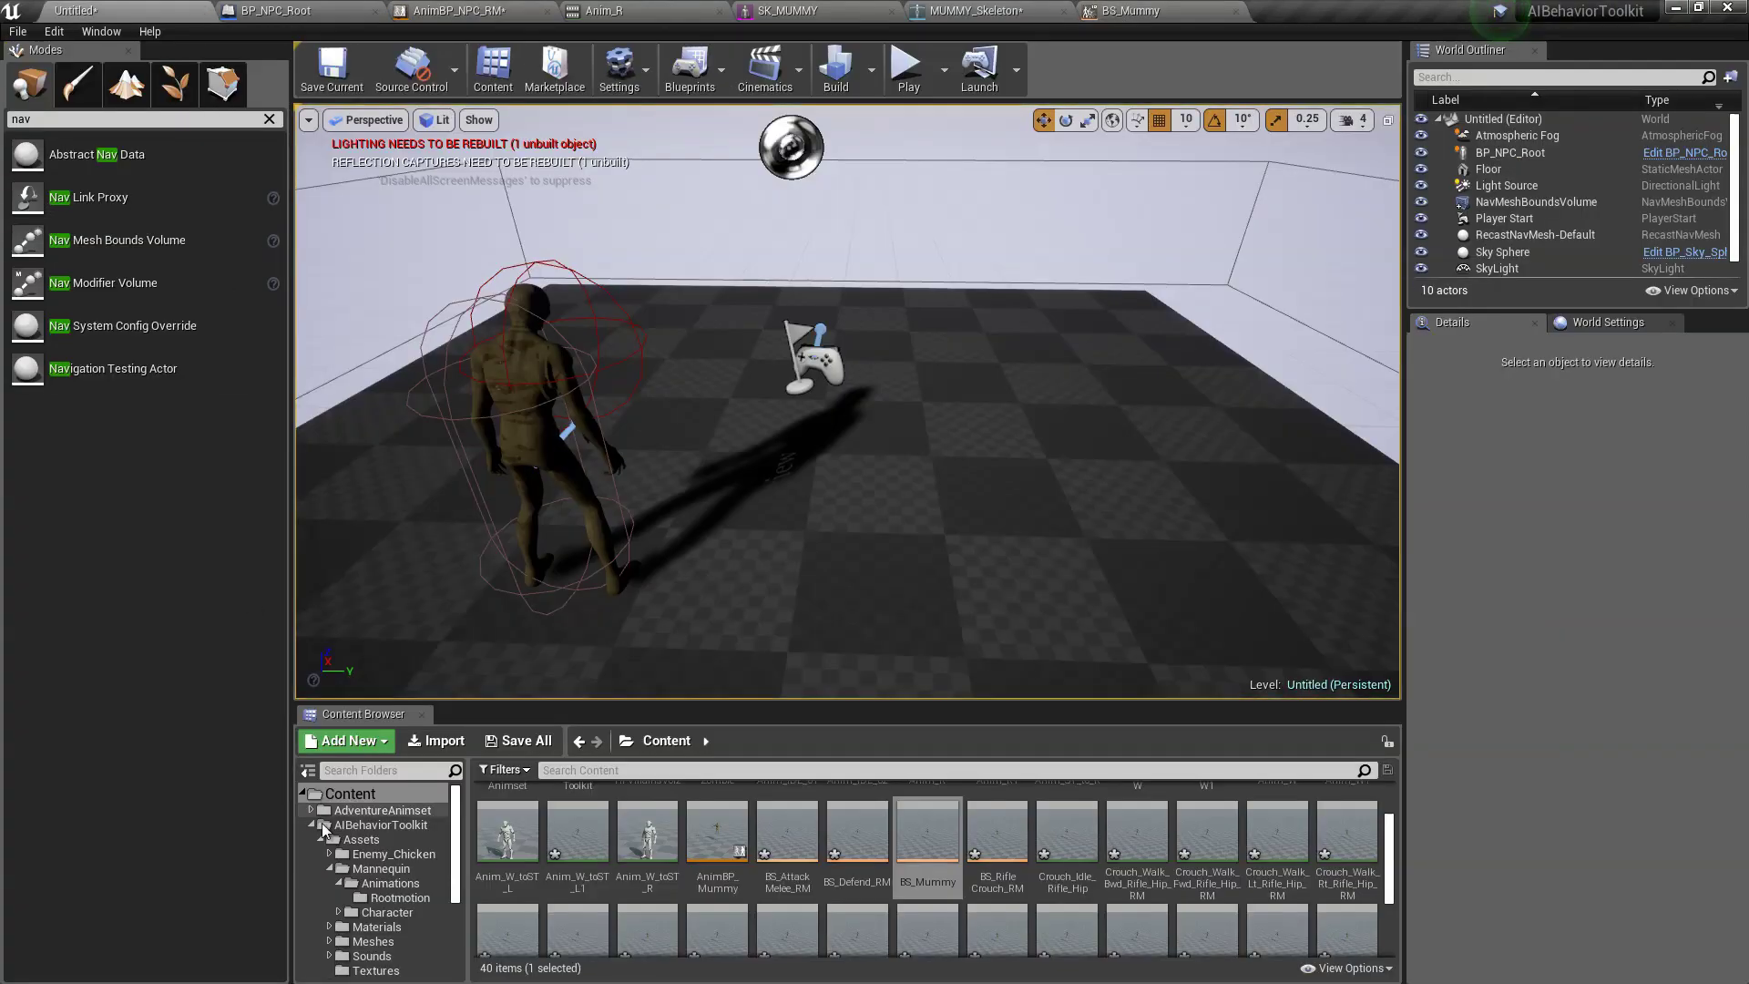
Step: In AnimBP_Mummy's Default state machine, break the Start state's link to the output pose
{"action": "double_click", "coordinate": [719, 834]}
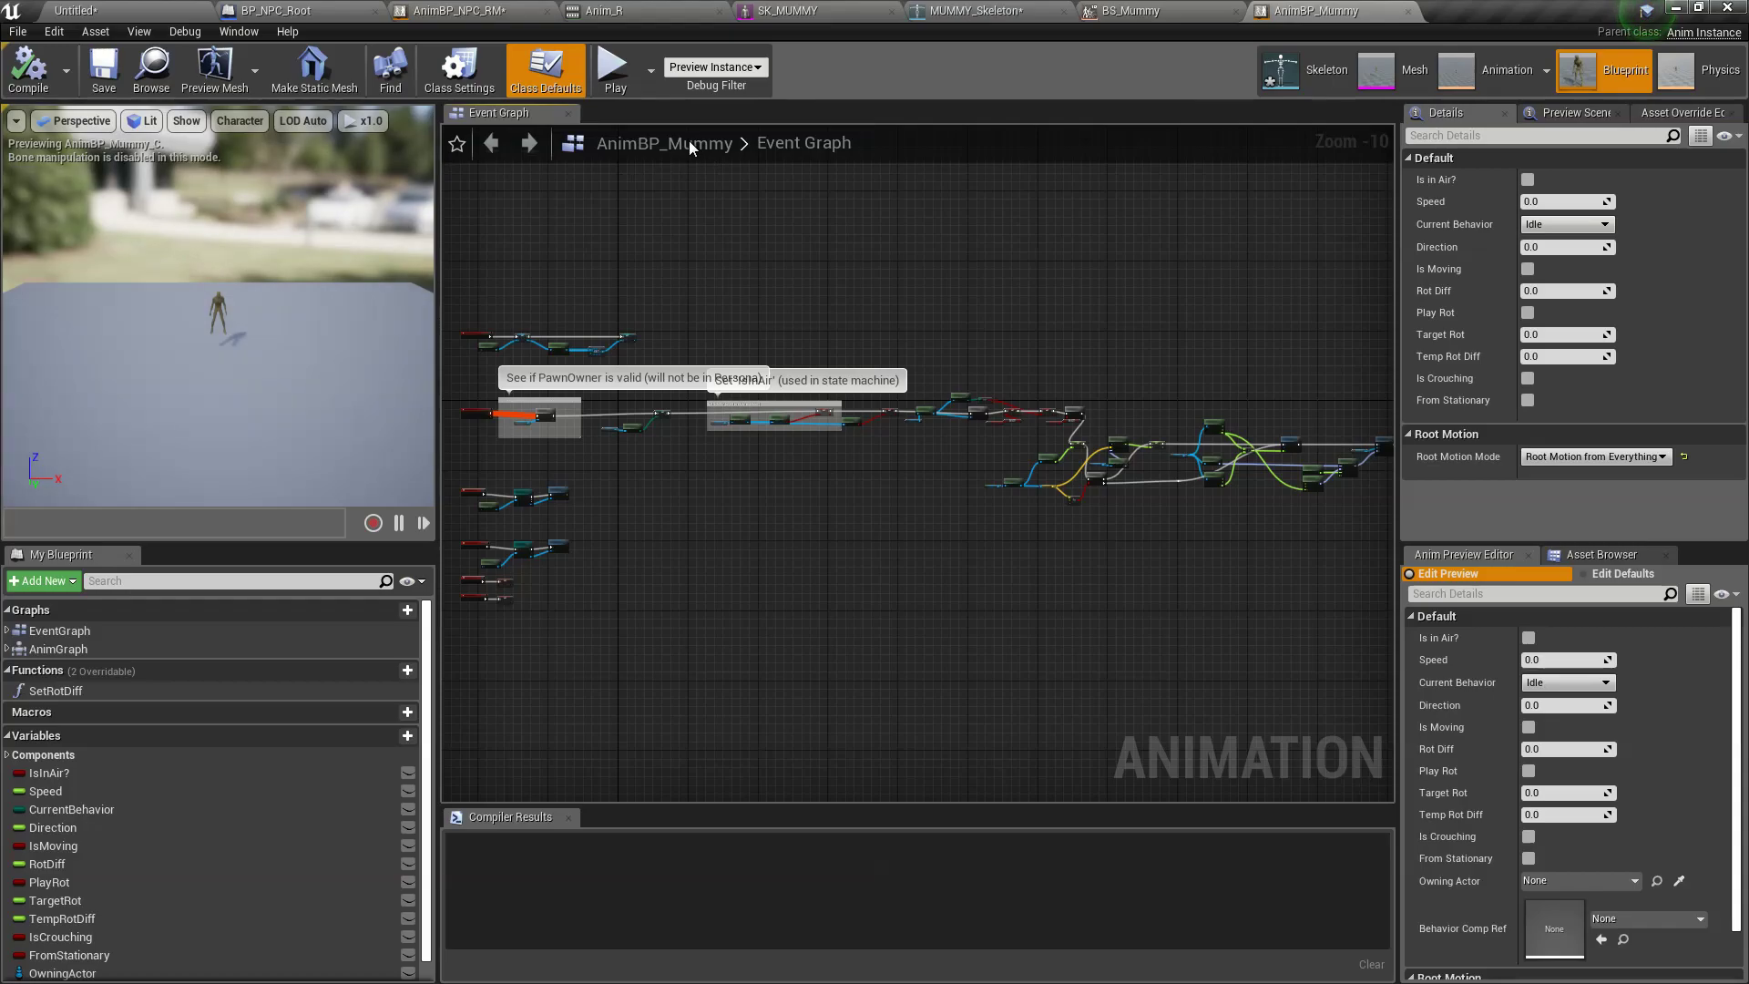
{"action": "left_click", "coordinate": [59, 648]}
{"action": "double_click", "coordinate": [57, 667]}
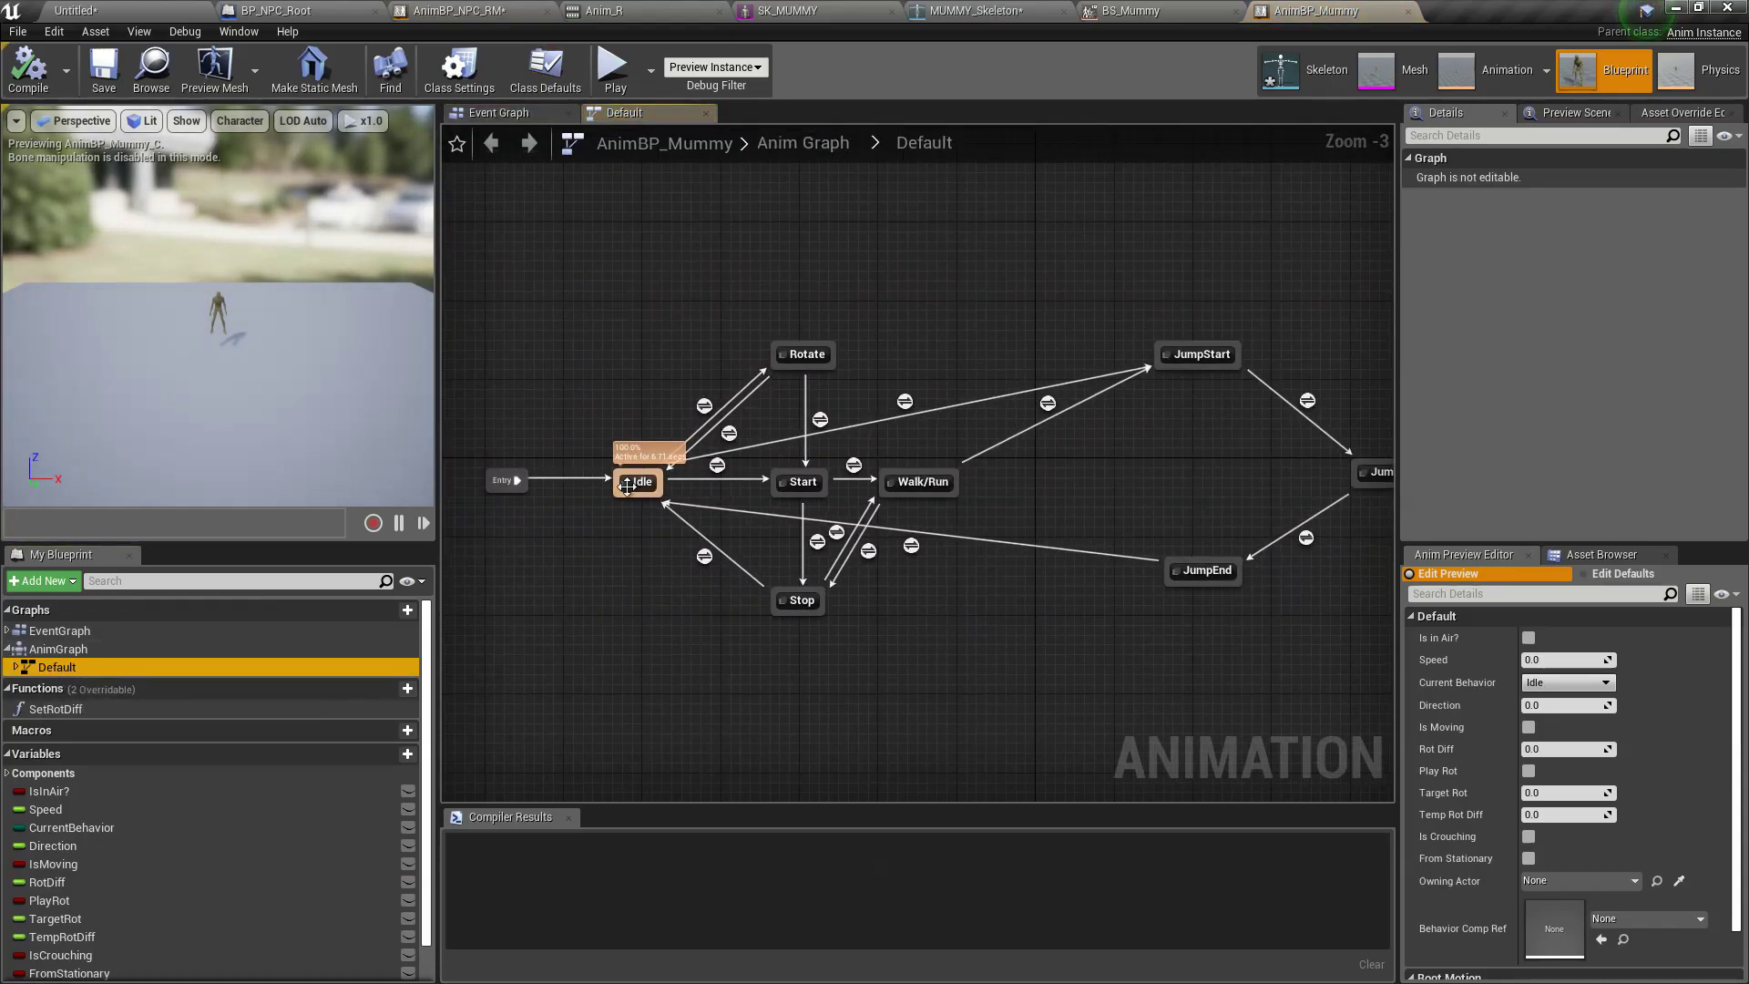
{"action": "scroll", "coordinate": [701, 509], "scroll_direction": "up", "scroll_amount": 4}
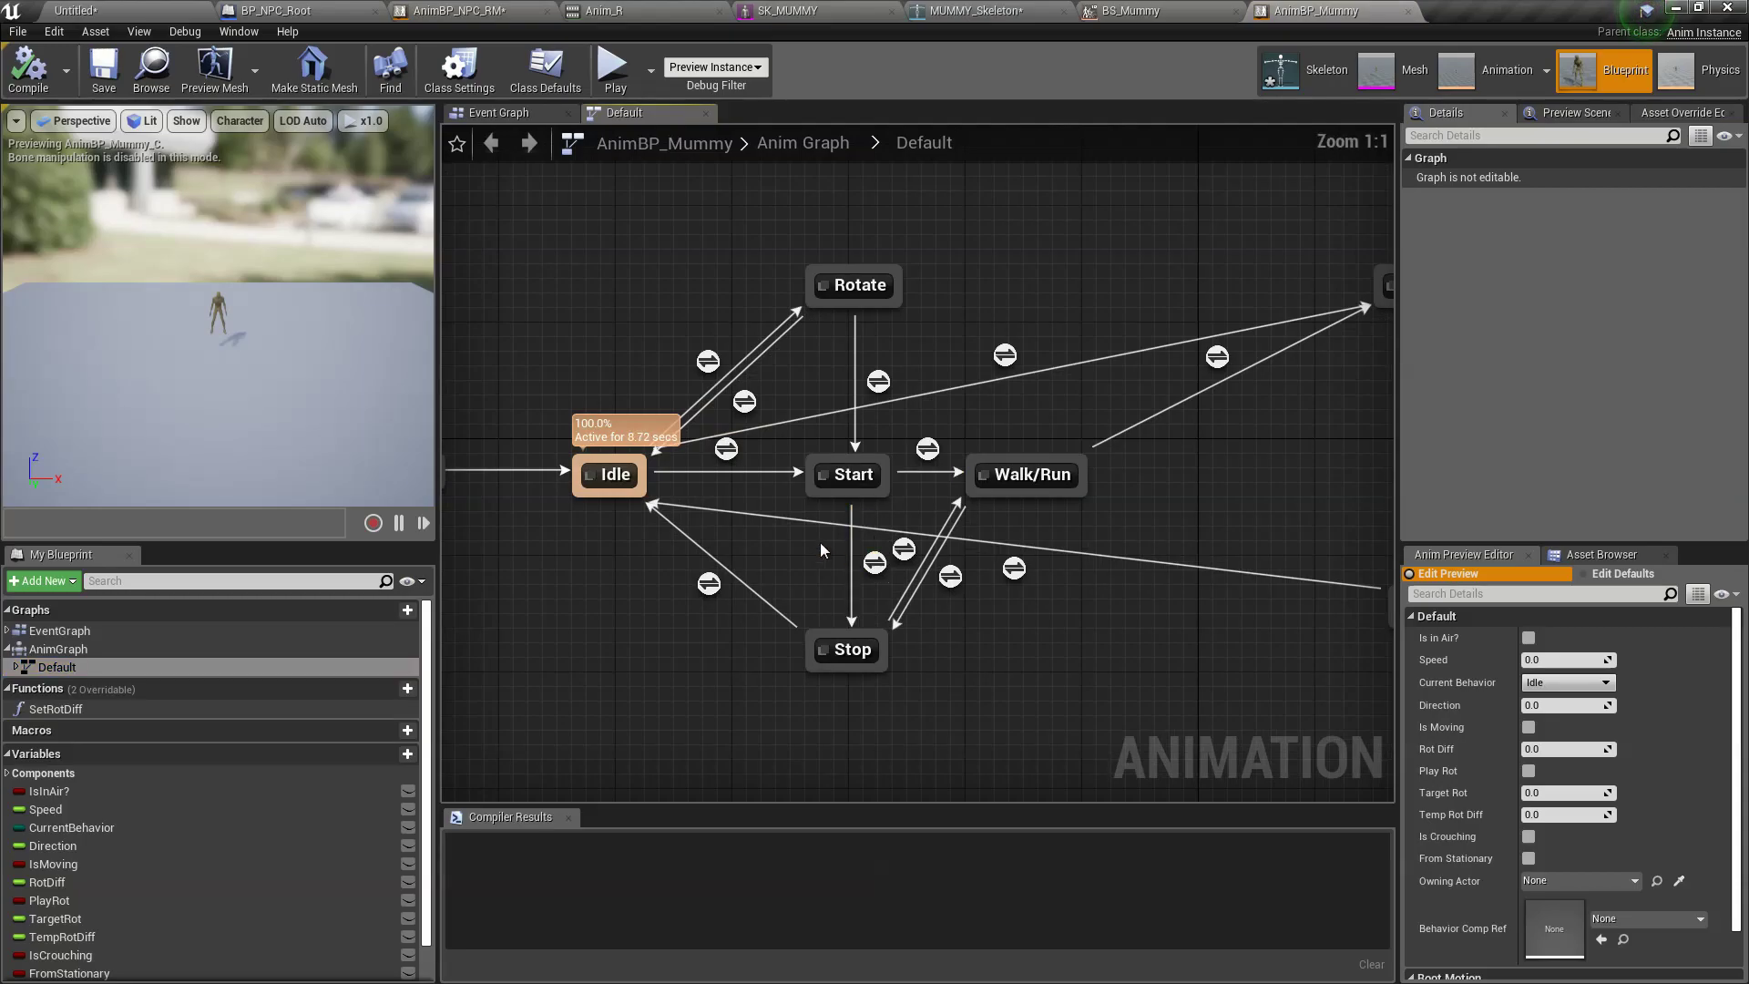
{"action": "left_click", "coordinate": [857, 481]}
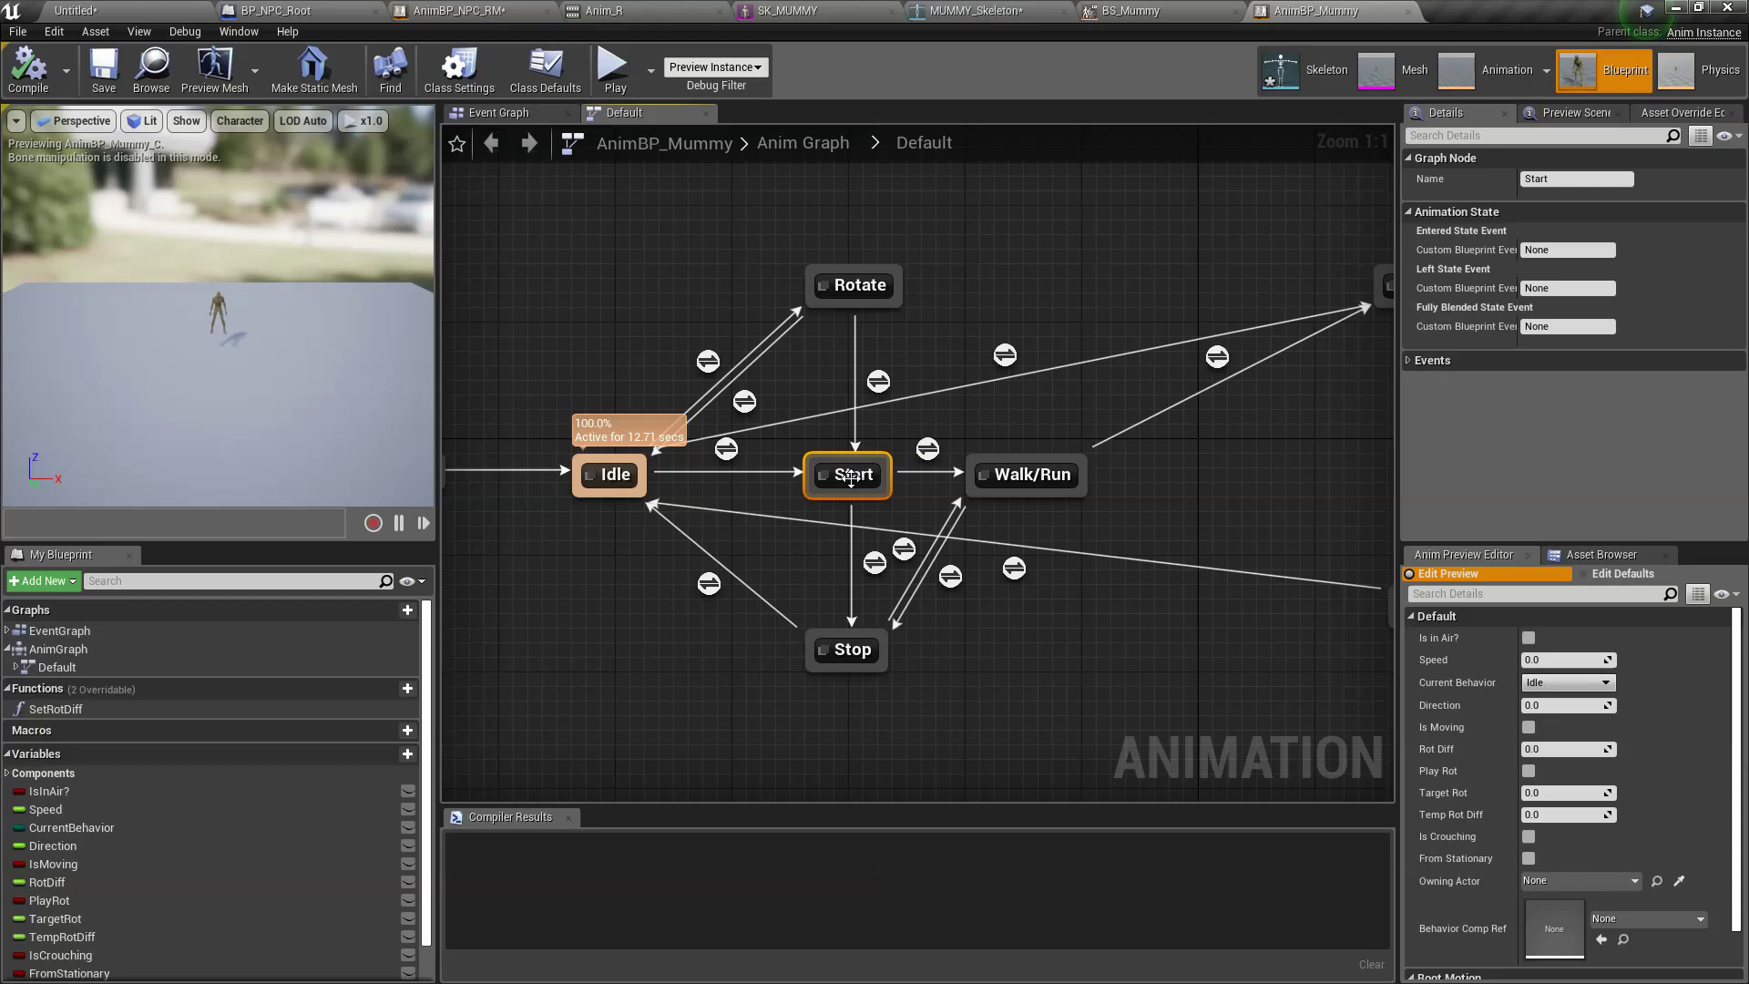
{"action": "double_click", "coordinate": [868, 478]}
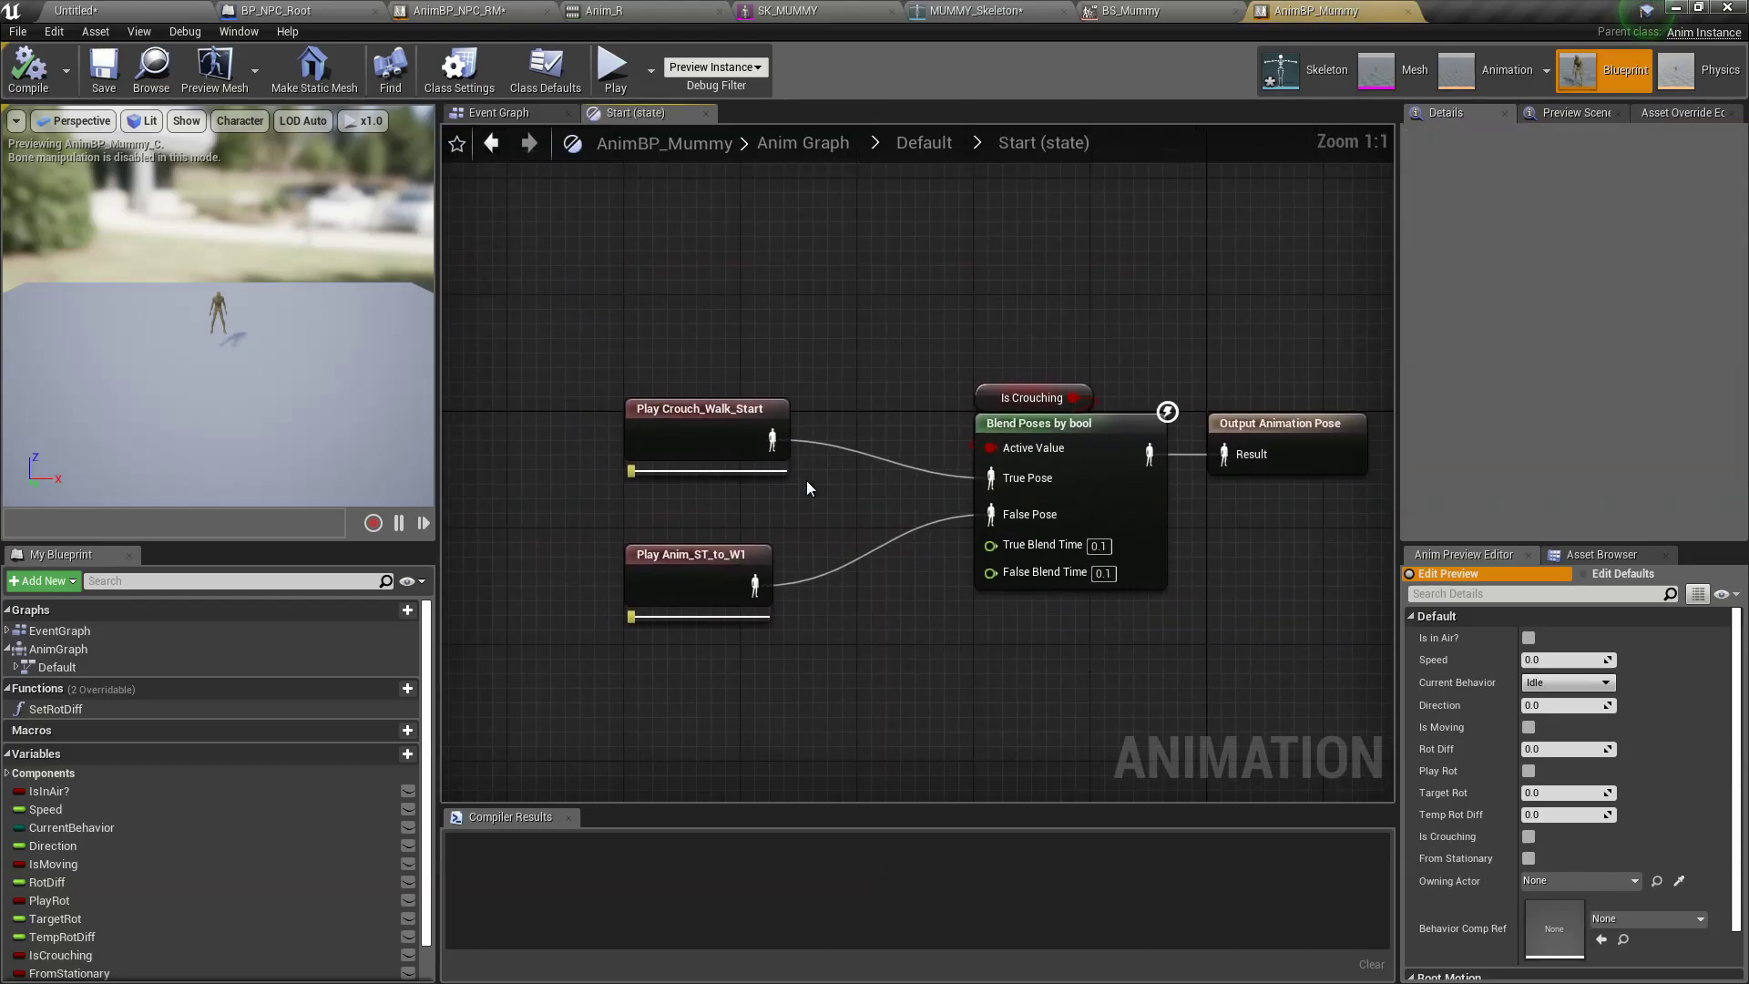
{"action": "left_click", "coordinate": [940, 146]}
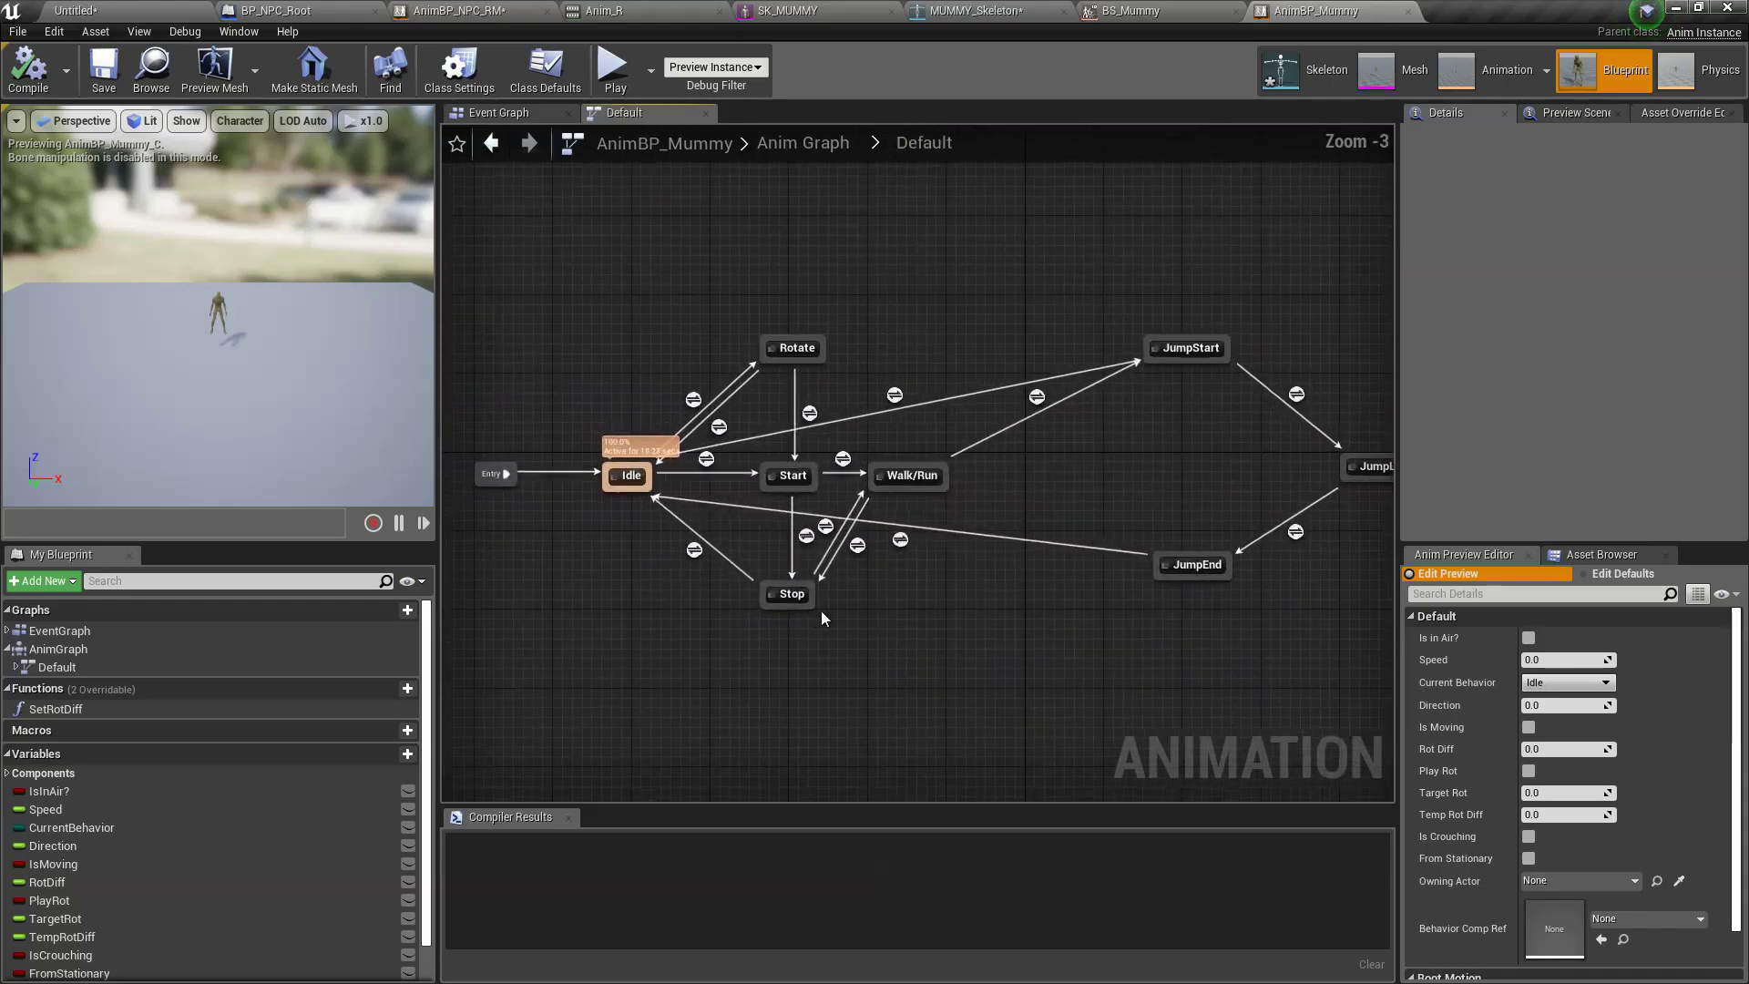
{"action": "double_click", "coordinate": [800, 488]}
{"action": "right_click", "coordinate": [1226, 456]}
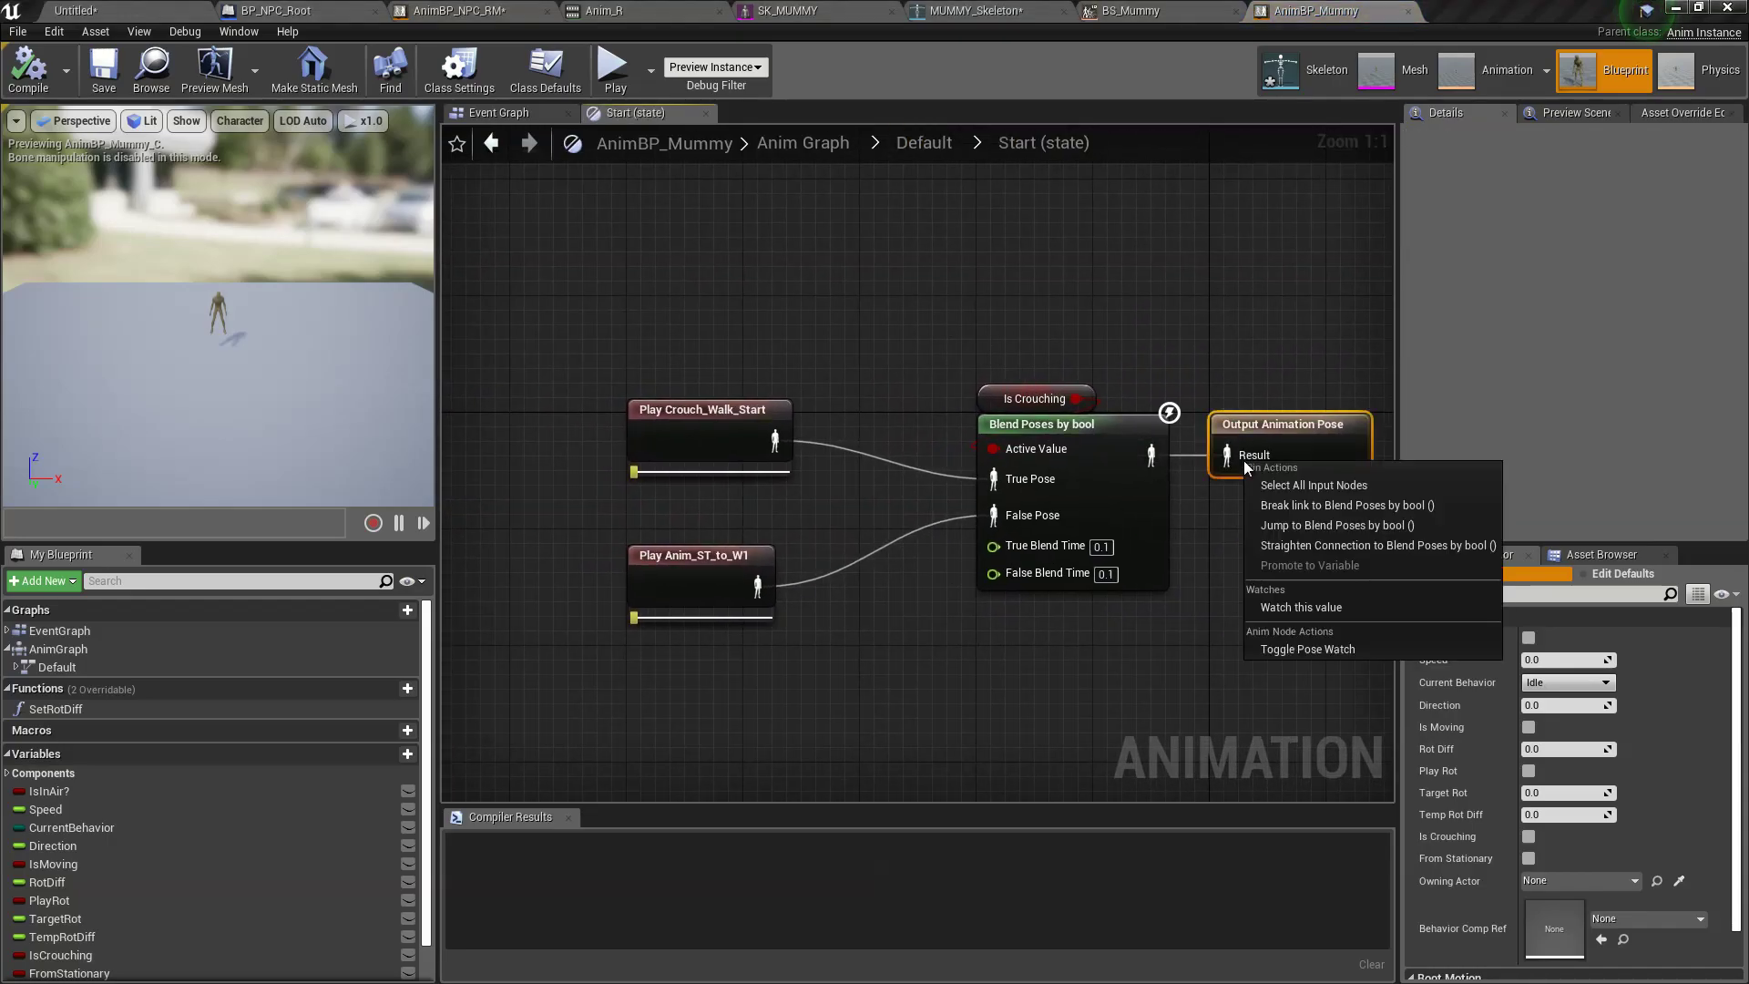
{"action": "left_click", "coordinate": [1373, 500]}
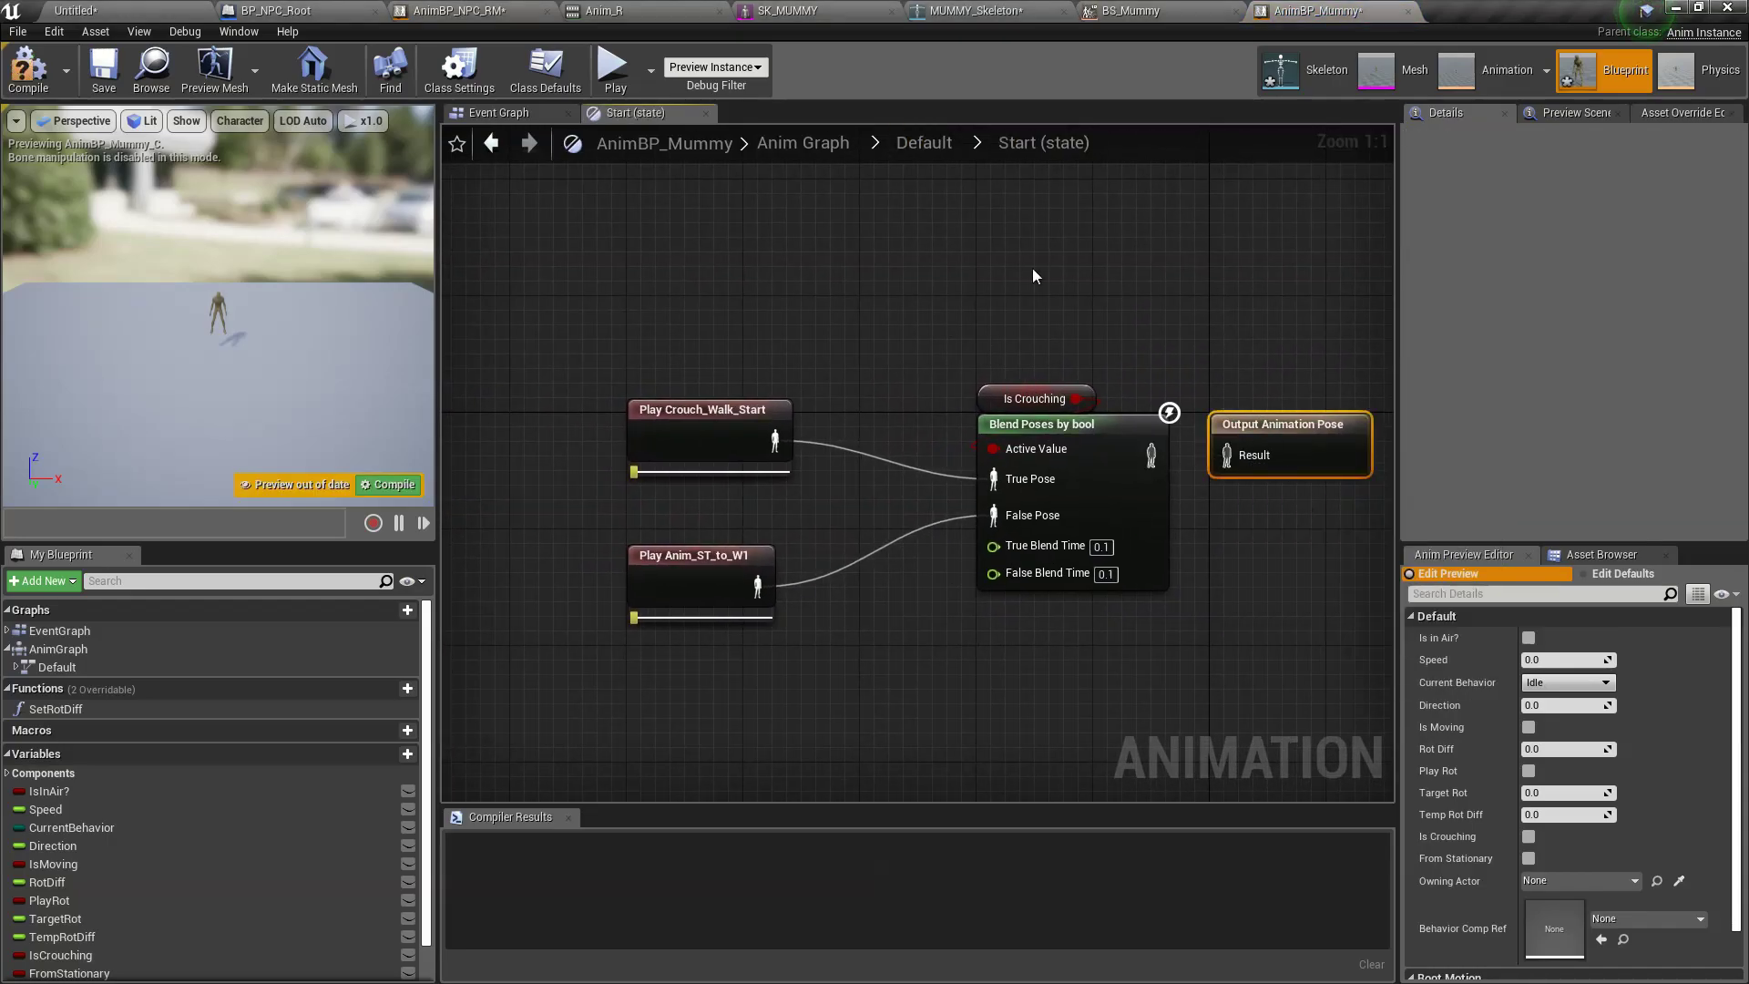
Step: Break the Stop state's Blend Poses by bool link to the output pose
{"action": "left_click", "coordinate": [924, 142]}
{"action": "scroll", "coordinate": [820, 450], "scroll_direction": "up", "scroll_amount": 2}
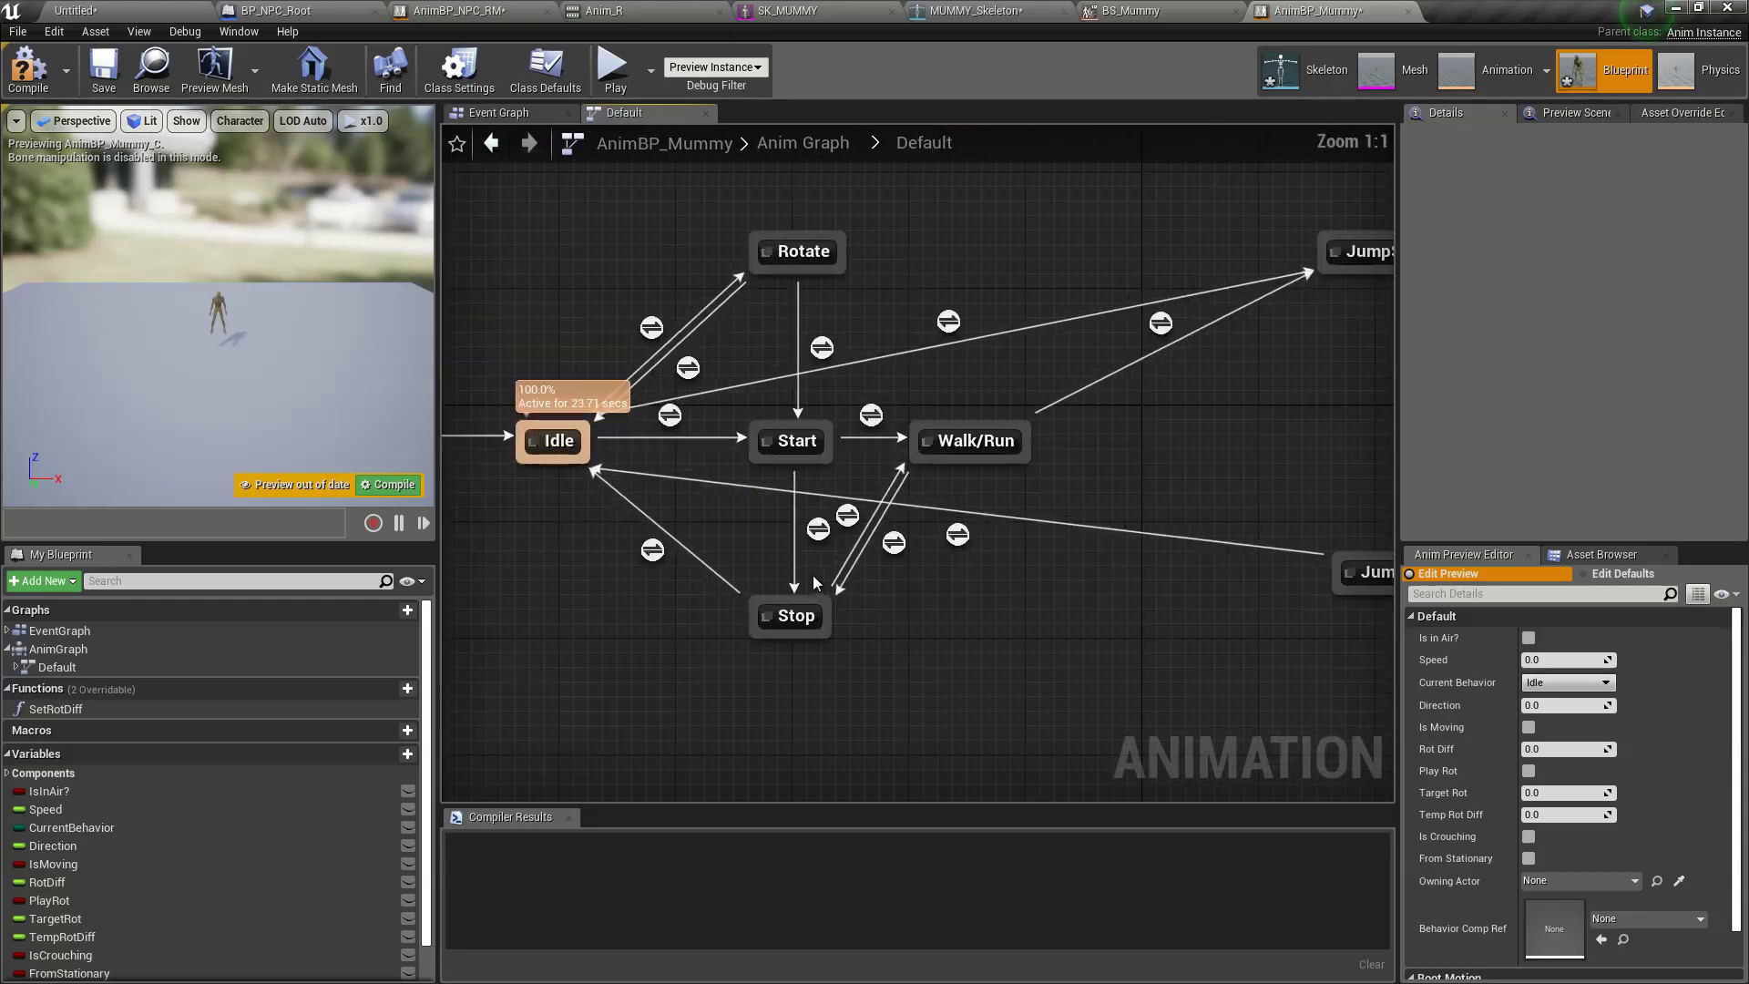
{"action": "double_click", "coordinate": [782, 622]}
{"action": "right_click", "coordinate": [1226, 462]}
{"action": "left_click", "coordinate": [1289, 500]}
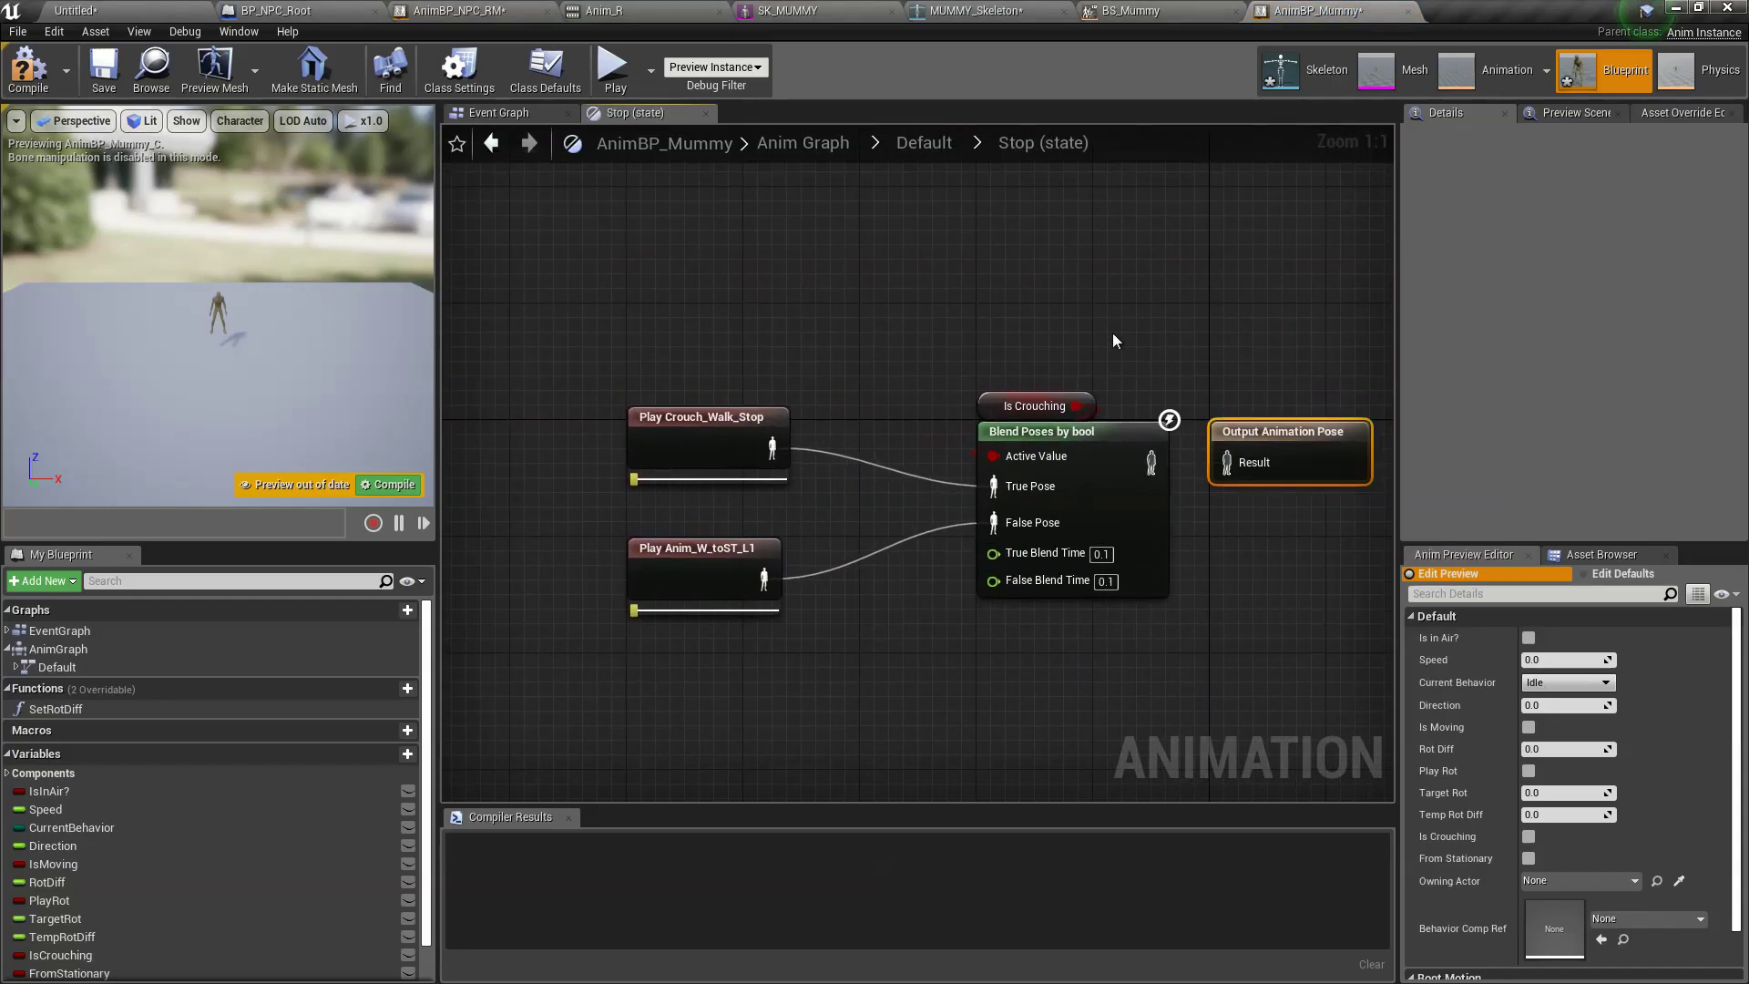
{"action": "left_click", "coordinate": [925, 143]}
{"action": "scroll", "coordinate": [742, 489], "scroll_direction": "up", "scroll_amount": 2}
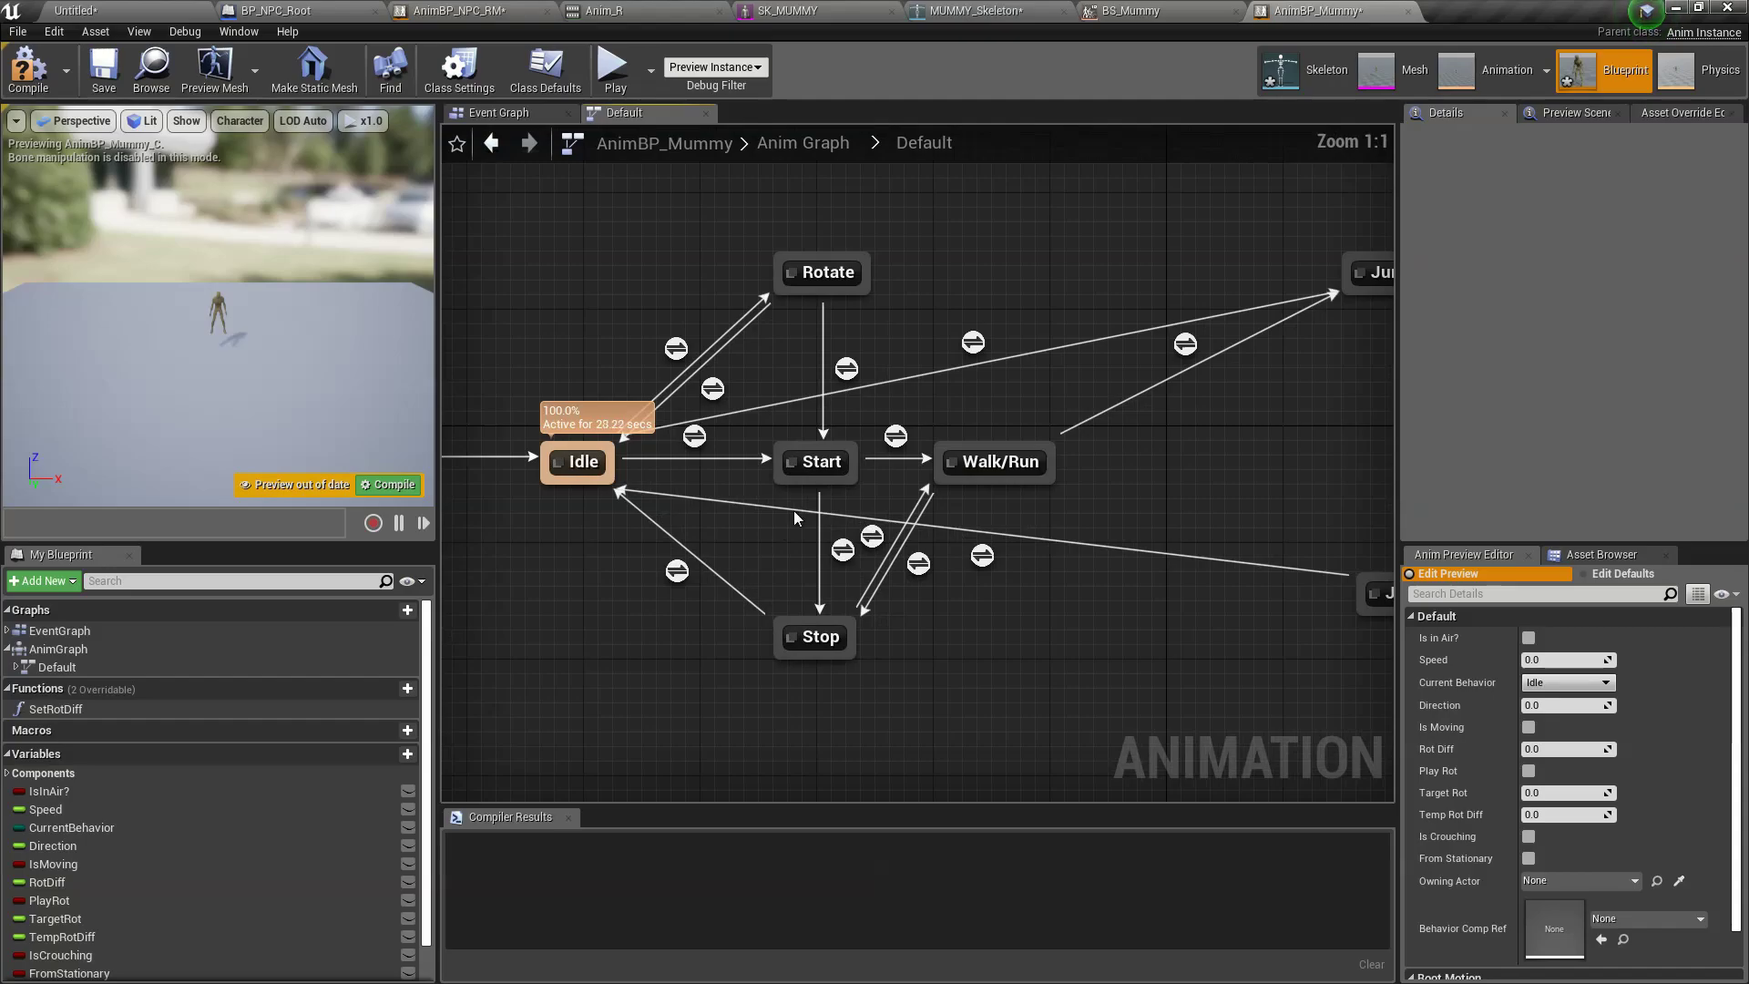
Step: Make the Start to Walk/Run transition always pass and recompile AnimBP_Mummy
{"action": "double_click", "coordinate": [894, 439]}
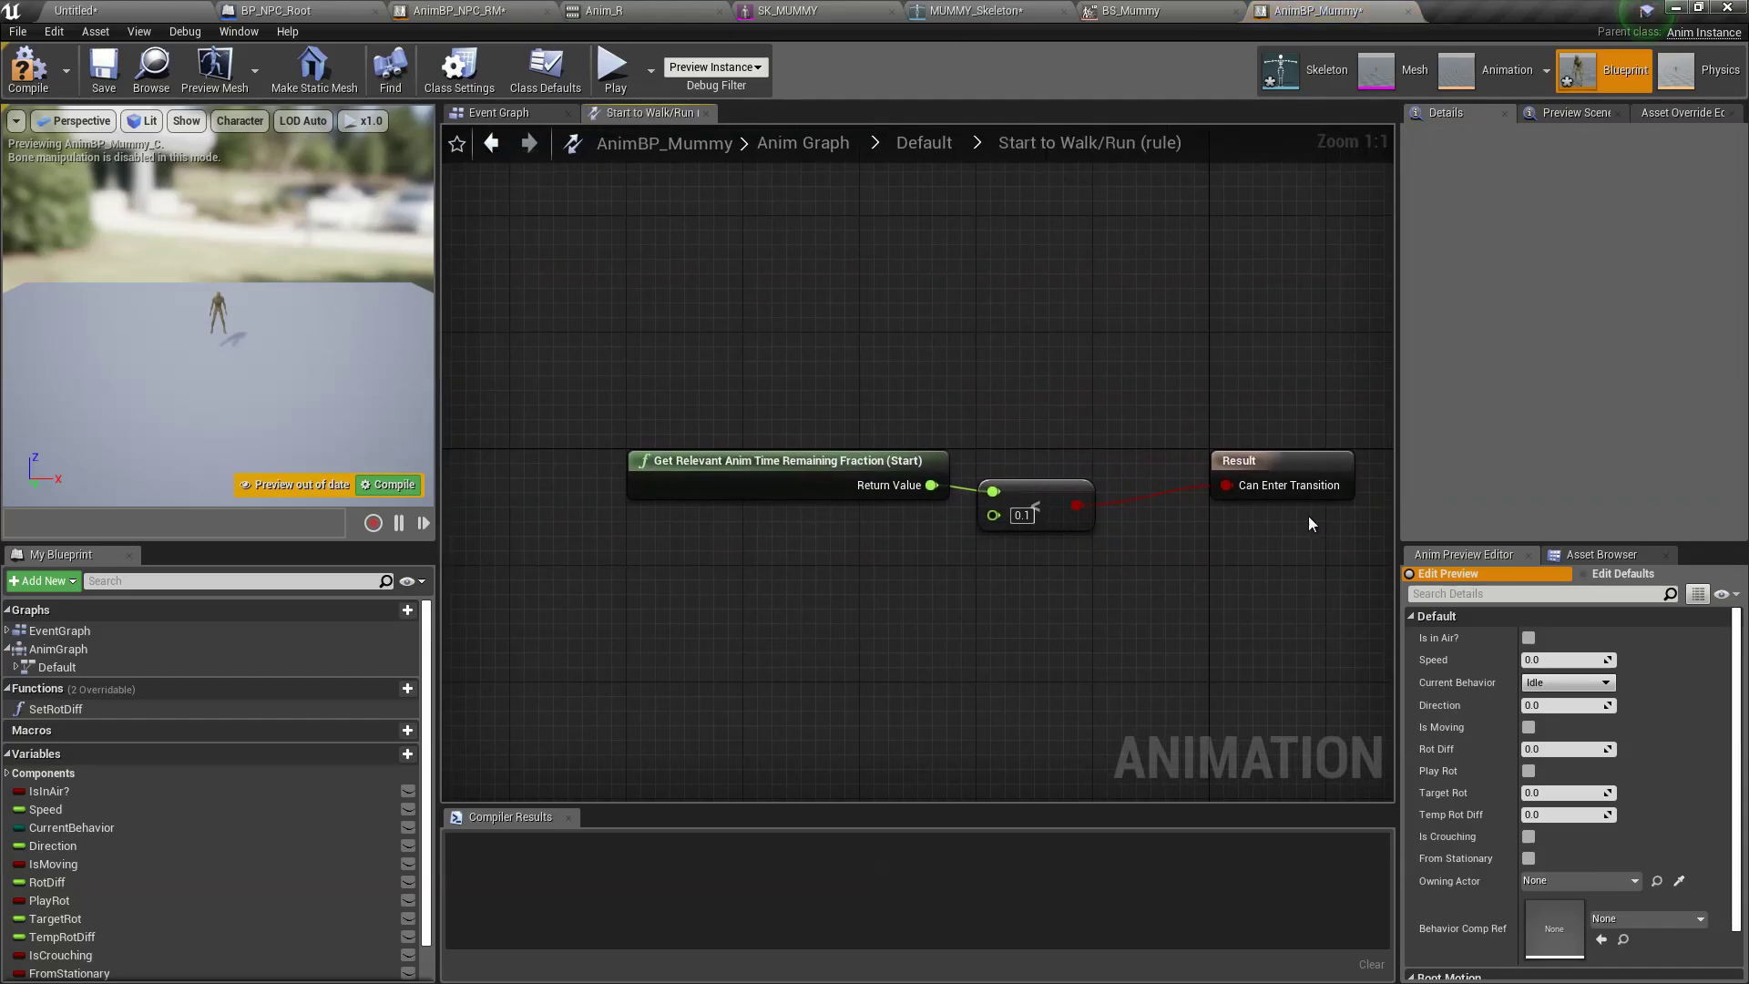
{"action": "right_click", "coordinate": [1264, 492]}
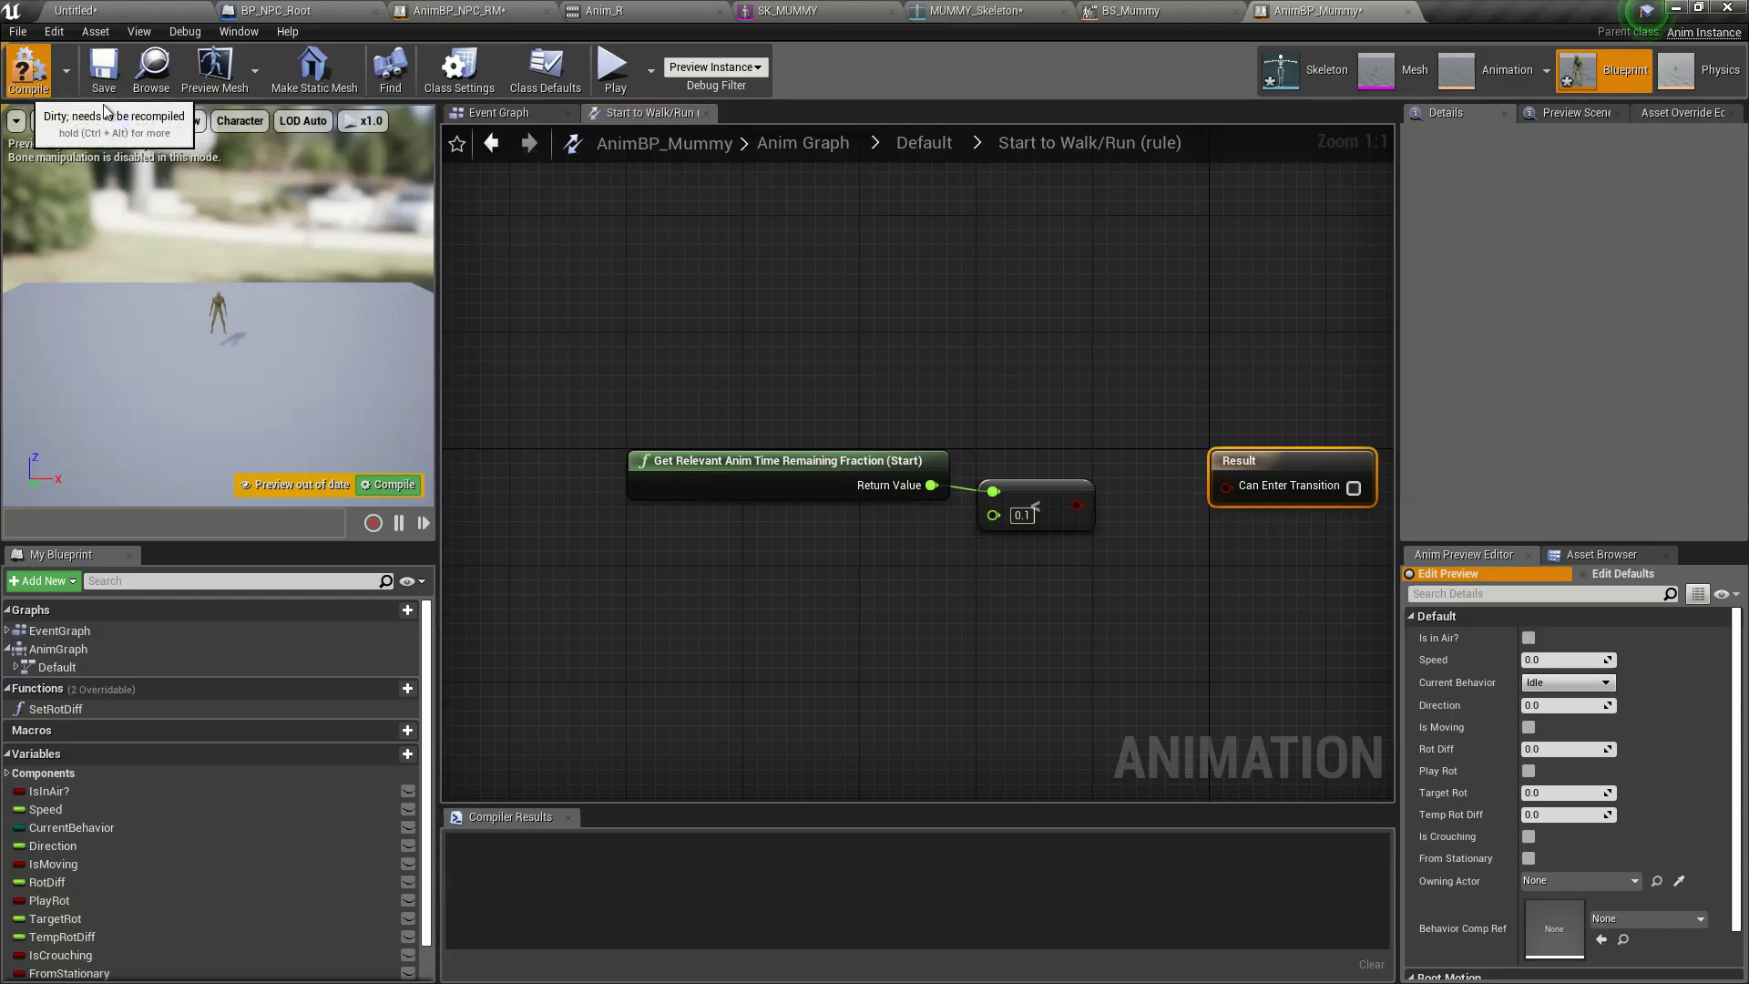
{"action": "left_click", "coordinate": [30, 76]}
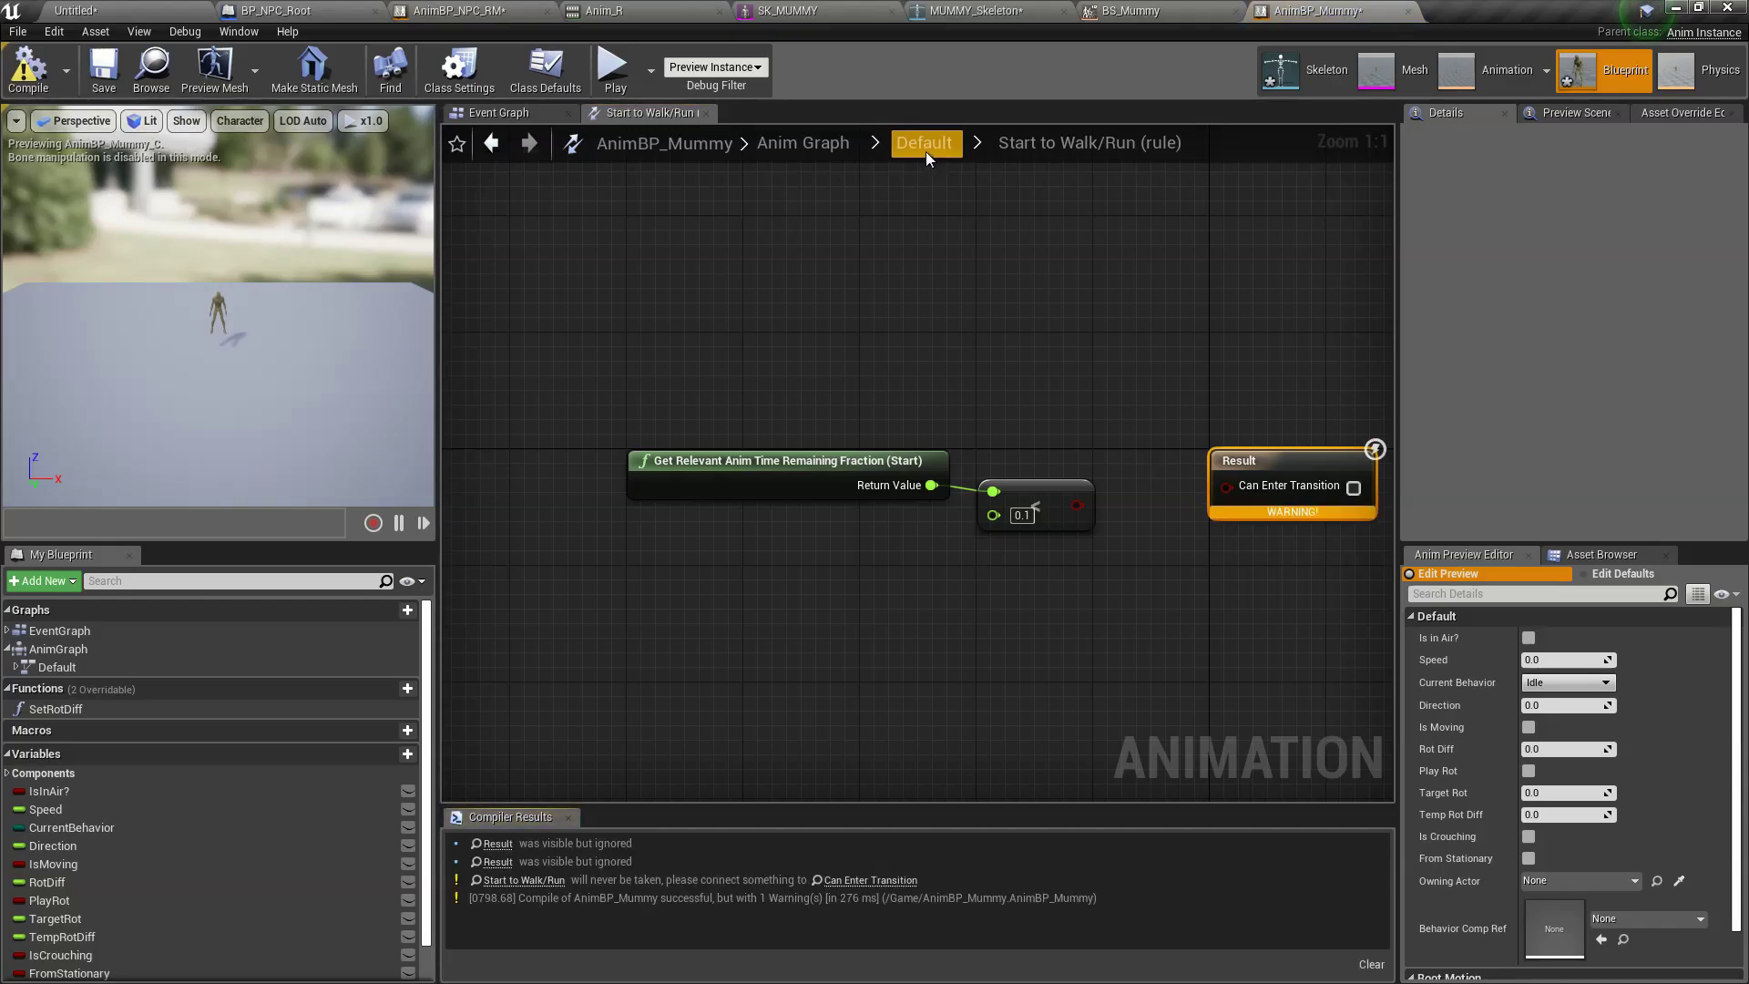
{"action": "left_click", "coordinate": [1353, 487]}
{"action": "left_click", "coordinate": [105, 76]}
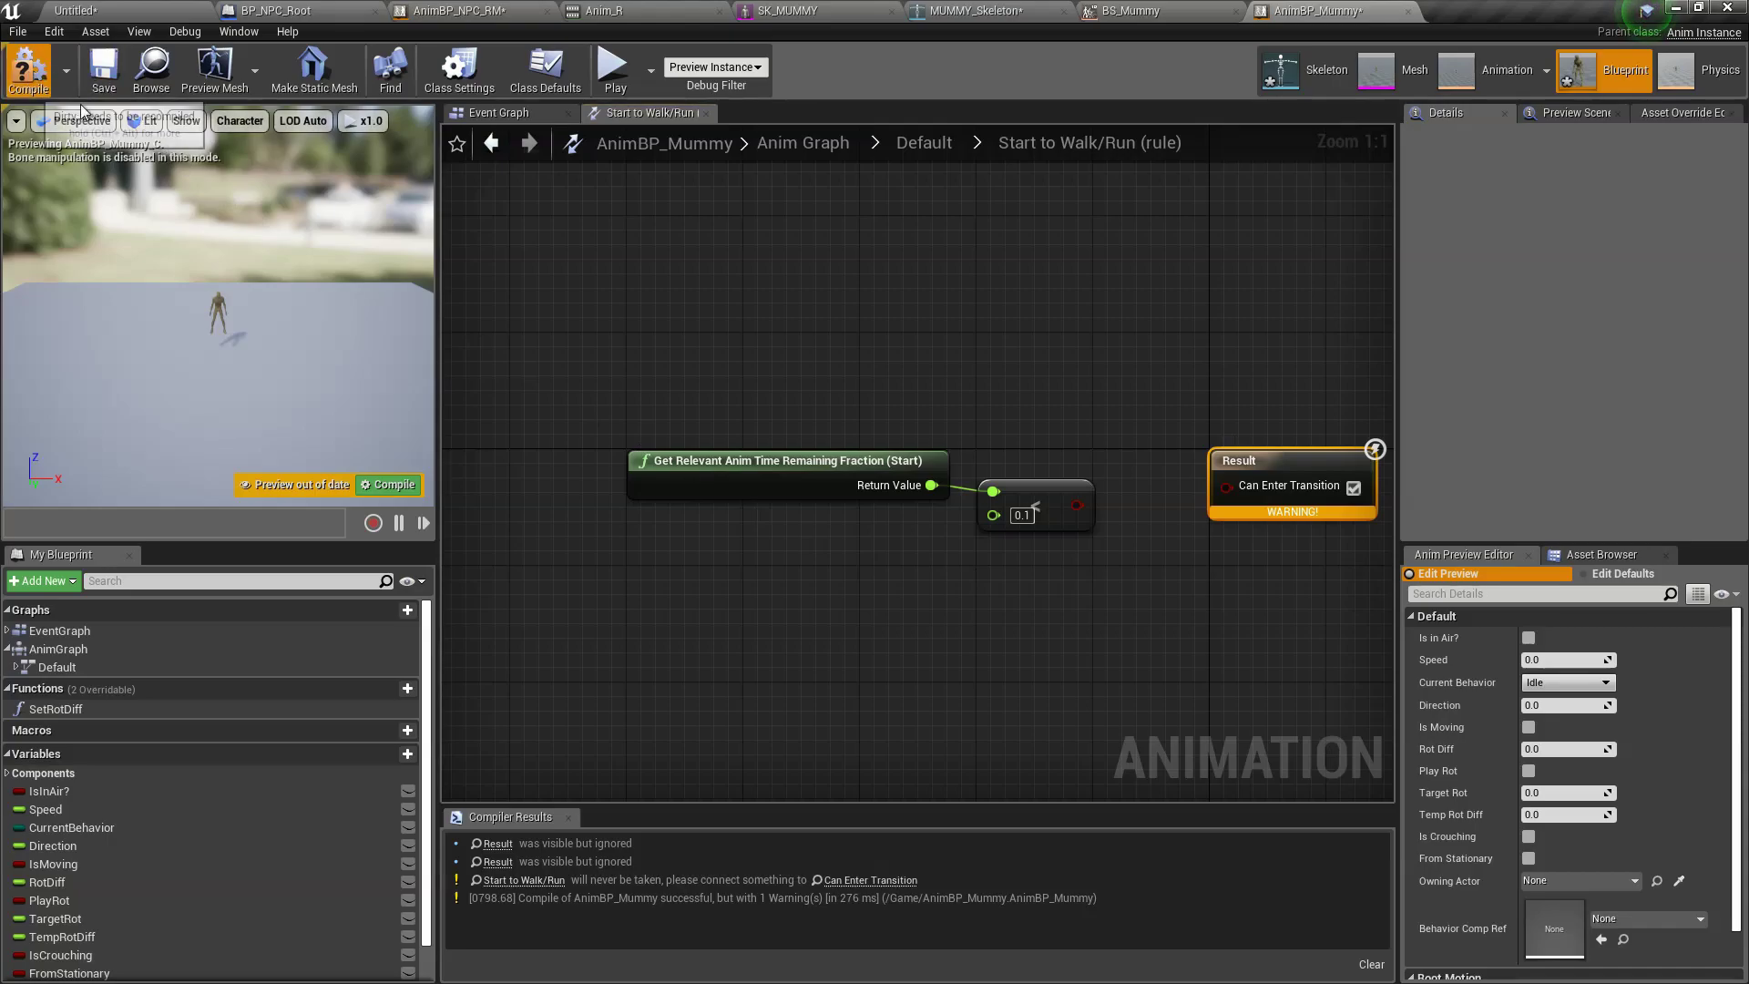
{"action": "left_click", "coordinate": [925, 142]}
{"action": "scroll", "coordinate": [821, 451], "scroll_direction": "up", "scroll_amount": 2}
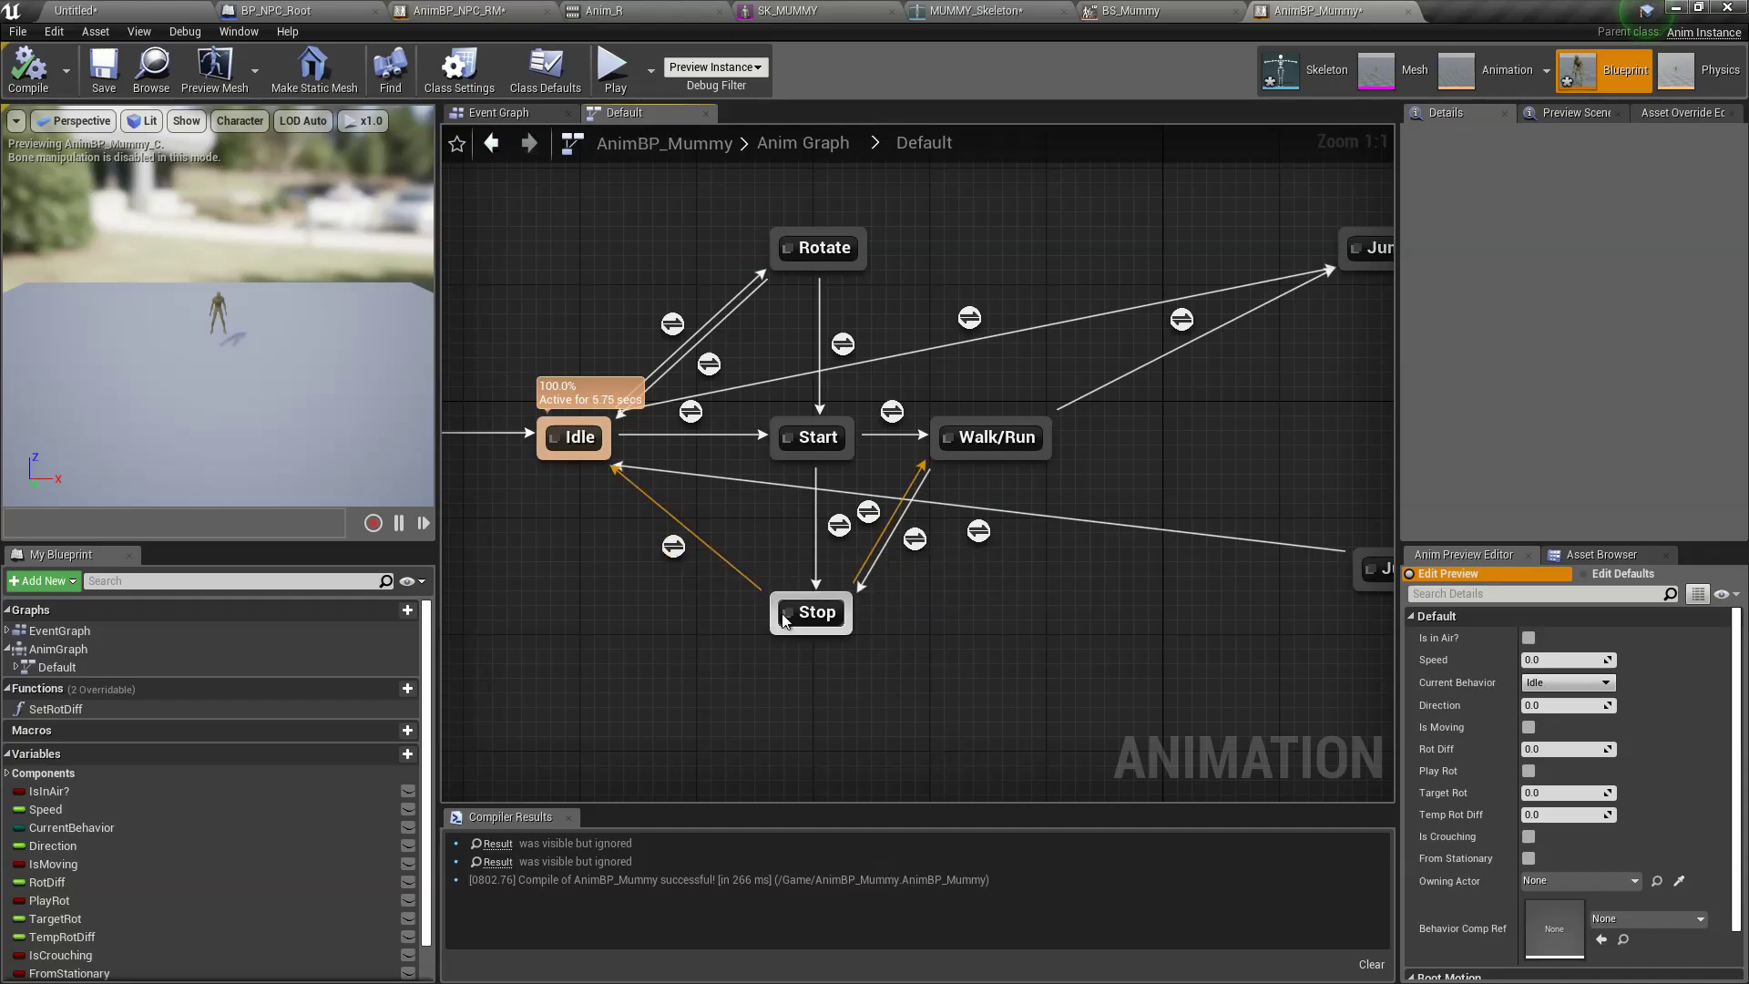
Step: Replace the Stop to Idle time-remaining condition with an always-true rule
{"action": "double_click", "coordinate": [674, 550]}
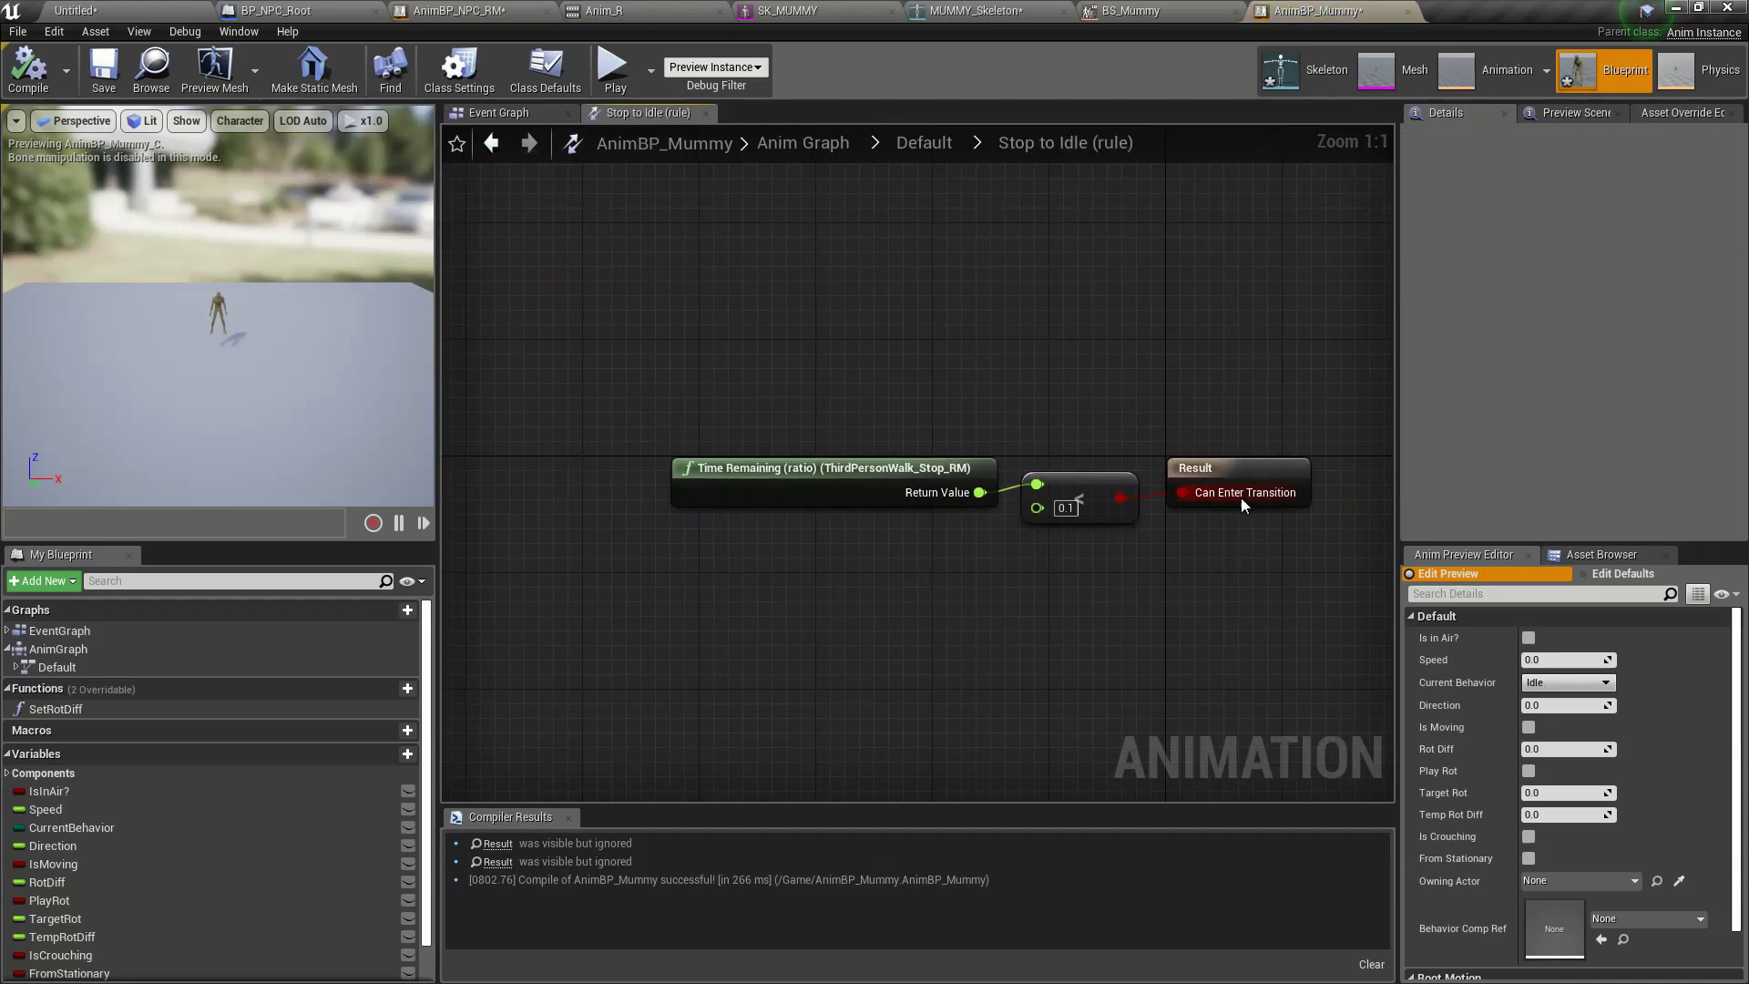
{"action": "right_click", "coordinate": [1245, 499]}
{"action": "left_click", "coordinate": [1275, 537]}
{"action": "left_click", "coordinate": [1308, 493]}
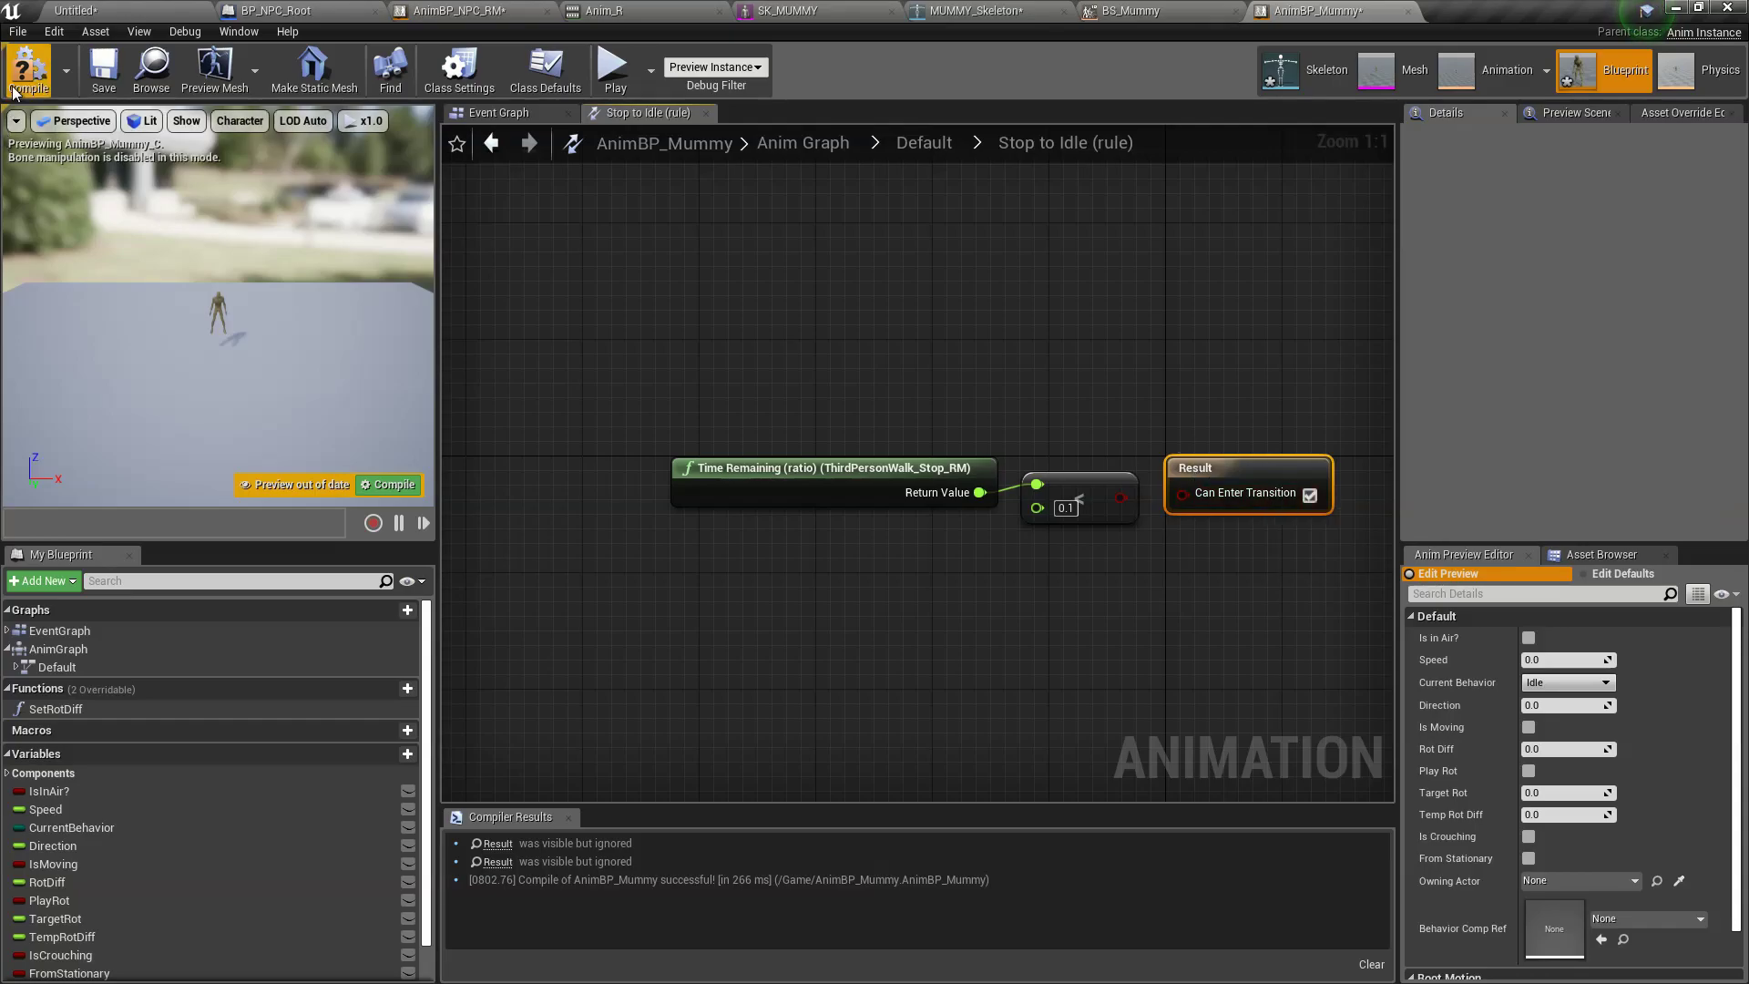
{"action": "left_click", "coordinate": [924, 142]}
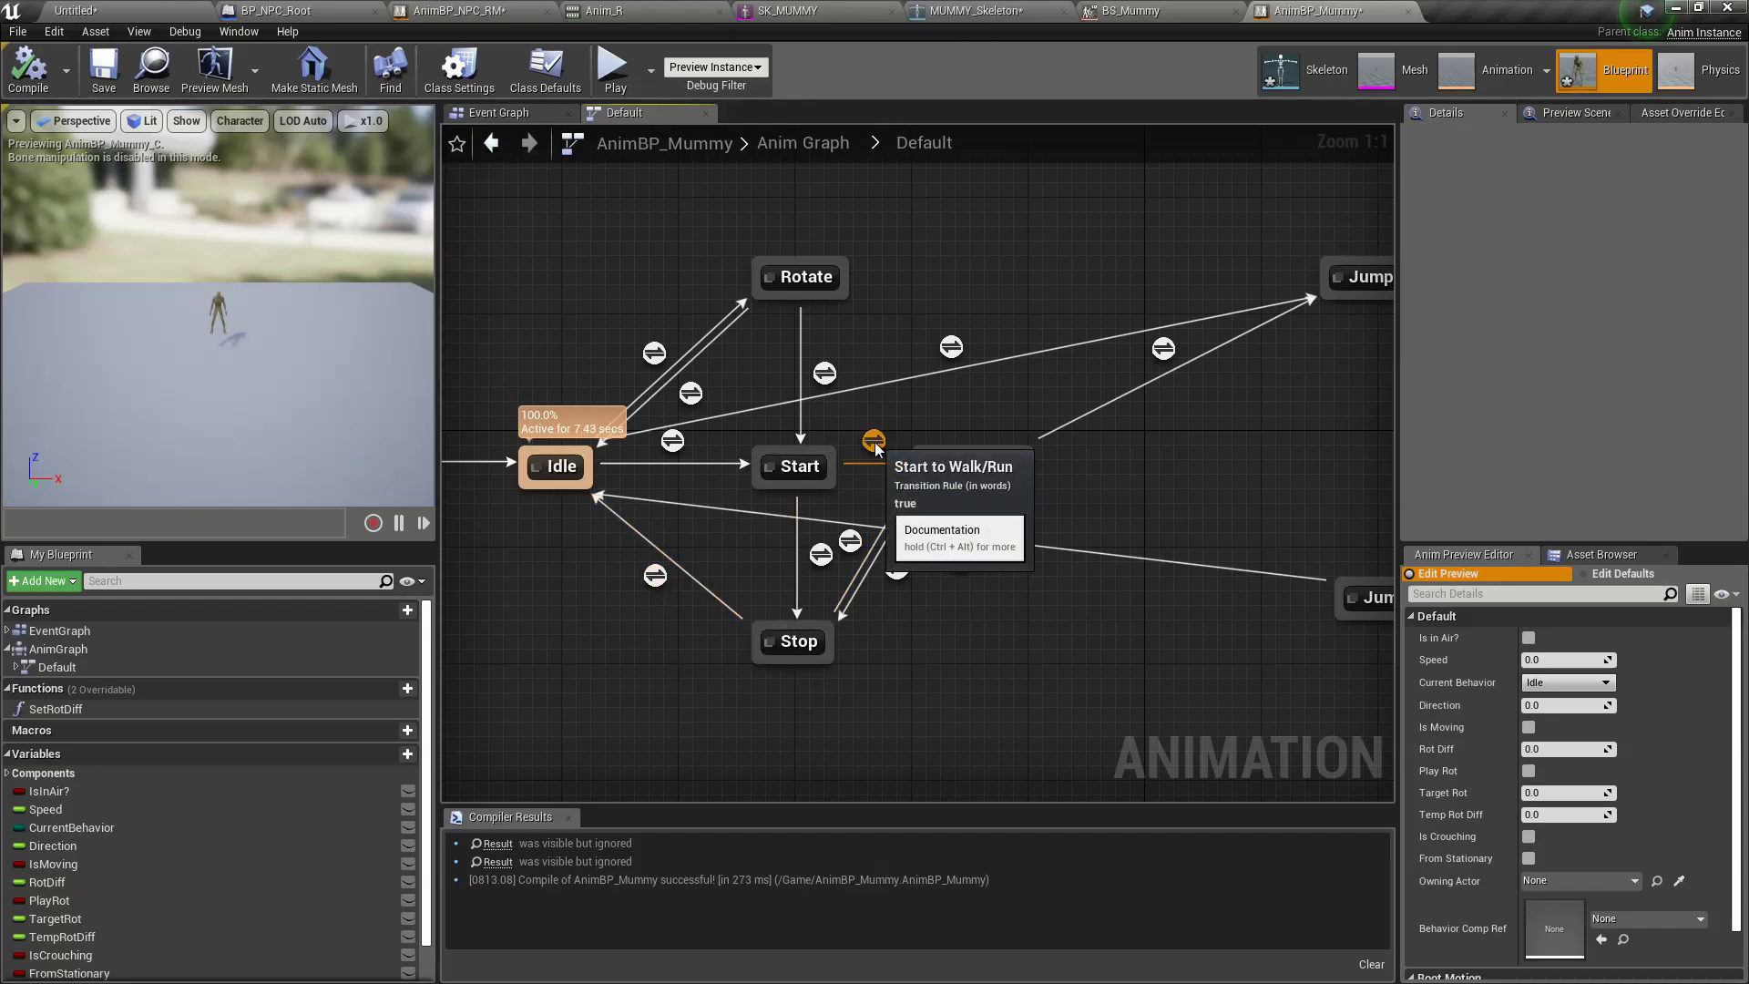
Step: Run Play-in-Editor to watch the mummy walk, then stop and look around the scene
{"action": "left_click", "coordinate": [82, 9]}
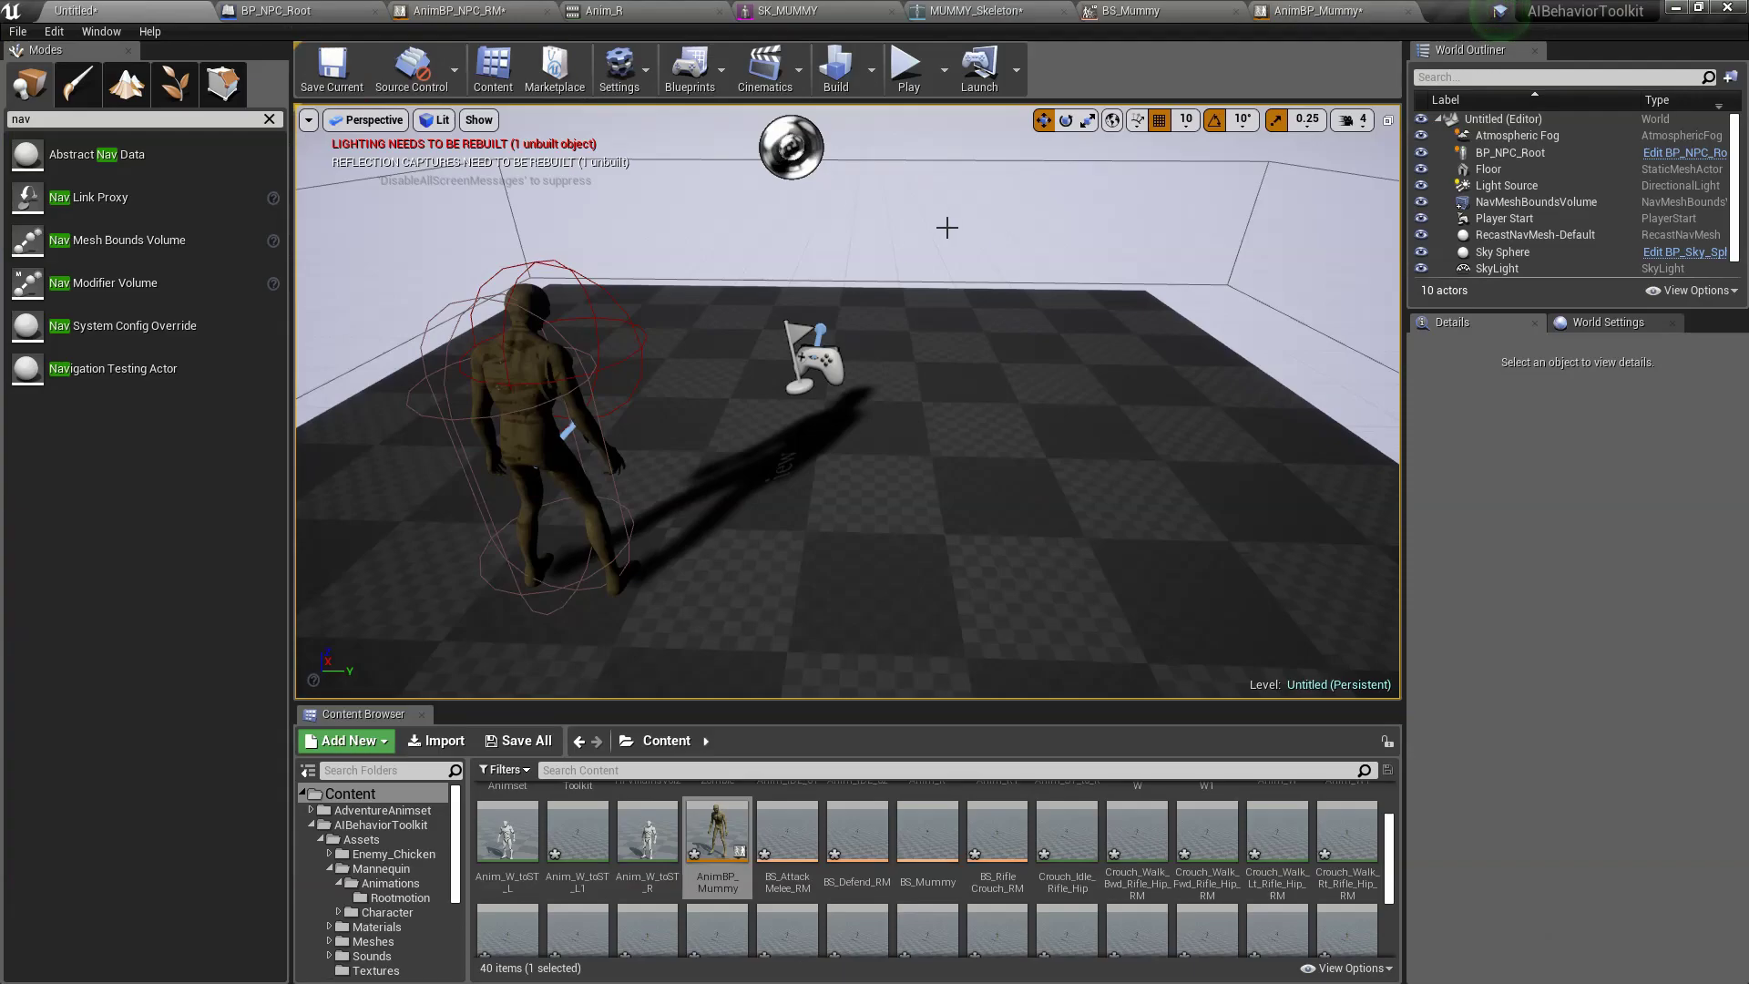
{"action": "left_click", "coordinate": [910, 71]}
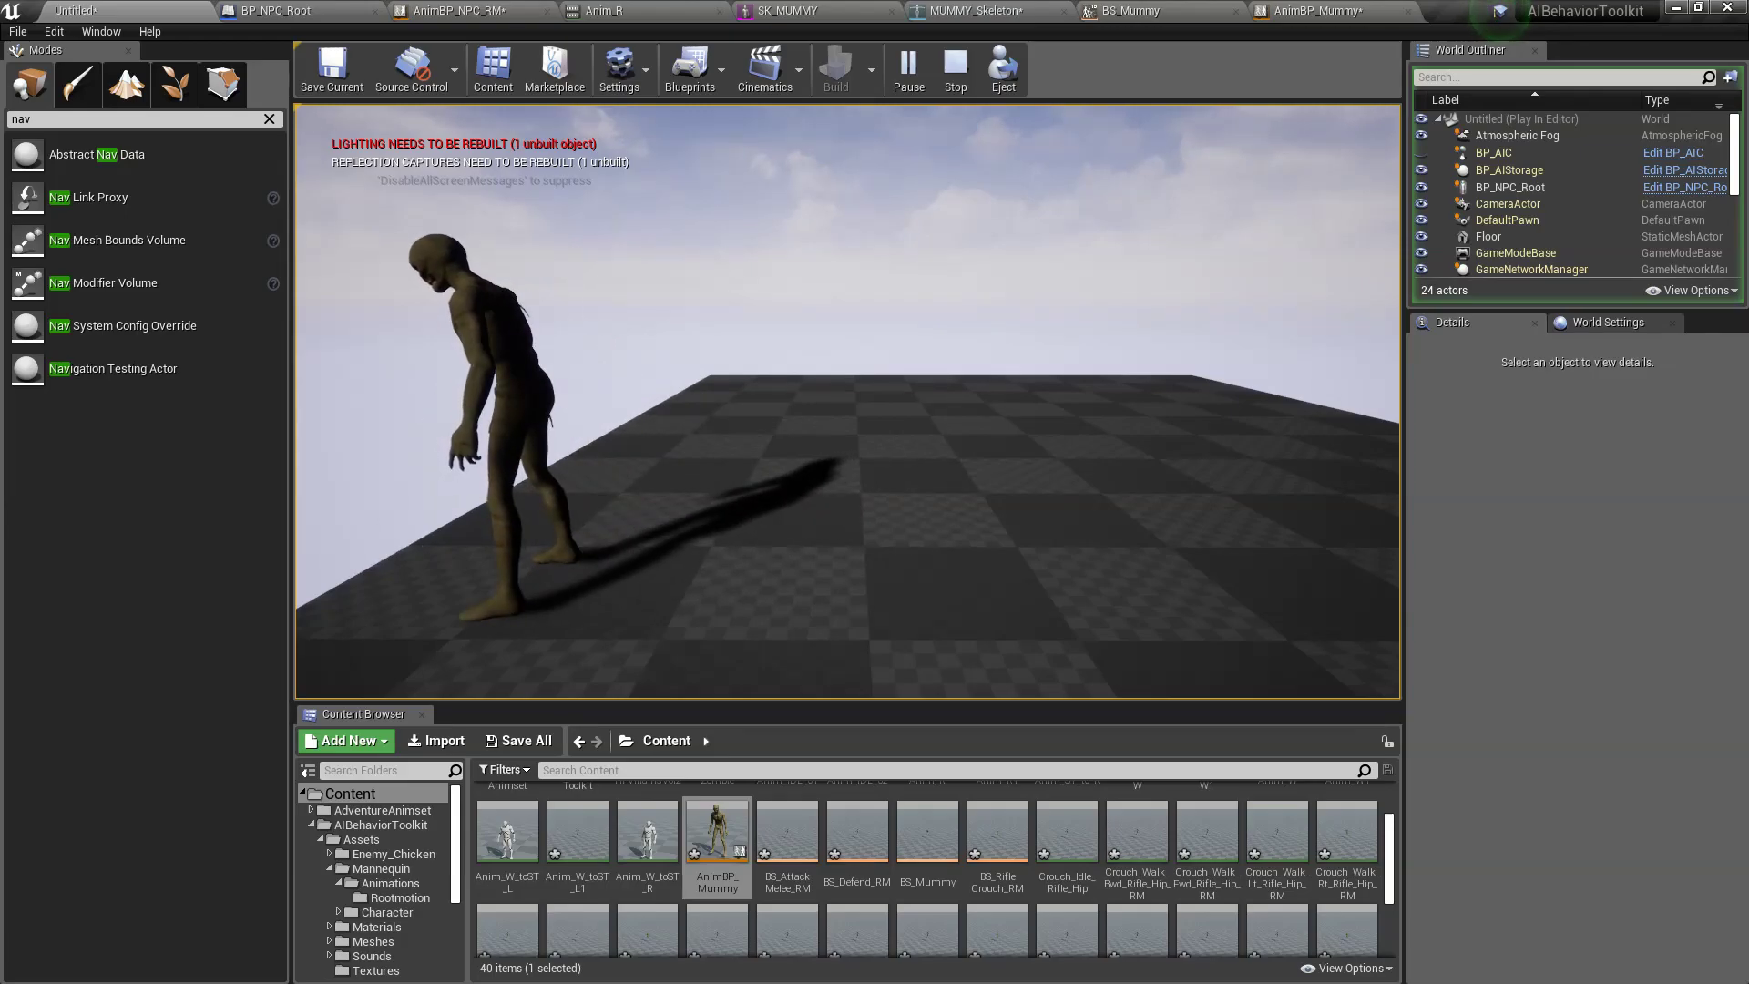
{"action": "key", "text": "Escape"}
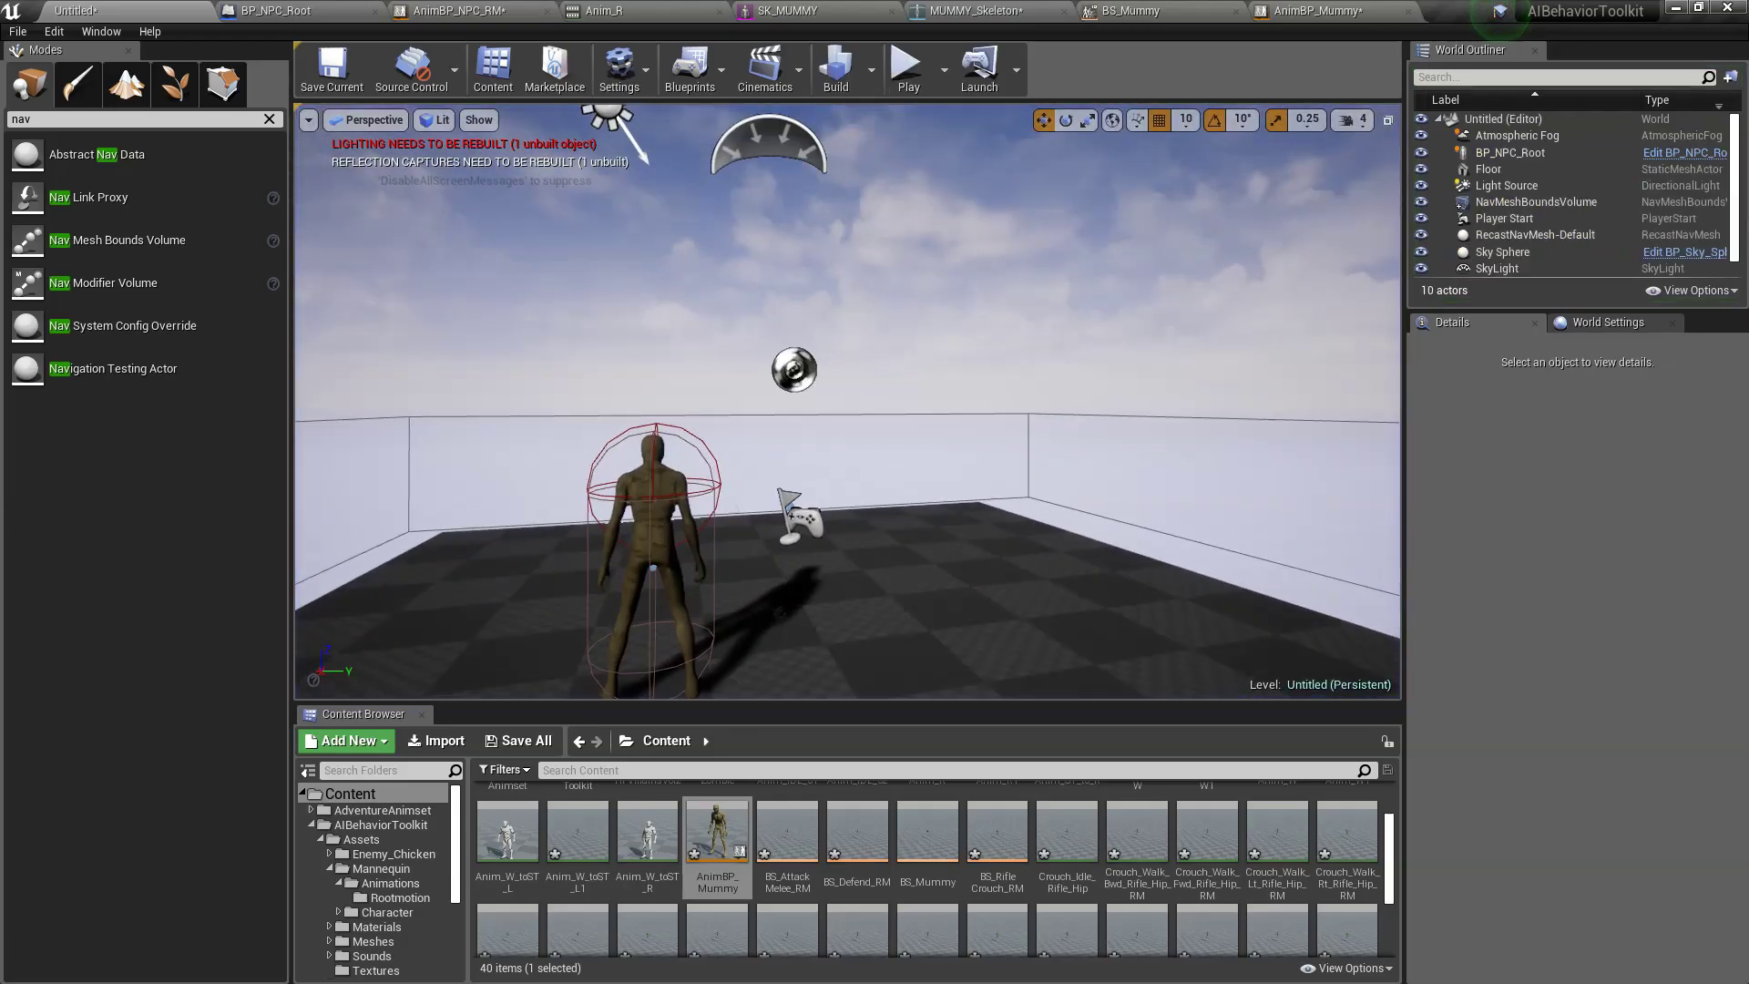
{"action": "right_click_drag", "start_coordinate": [847, 410], "coordinate": [1029, 251]}
{"action": "left_click", "coordinate": [1029, 251]}
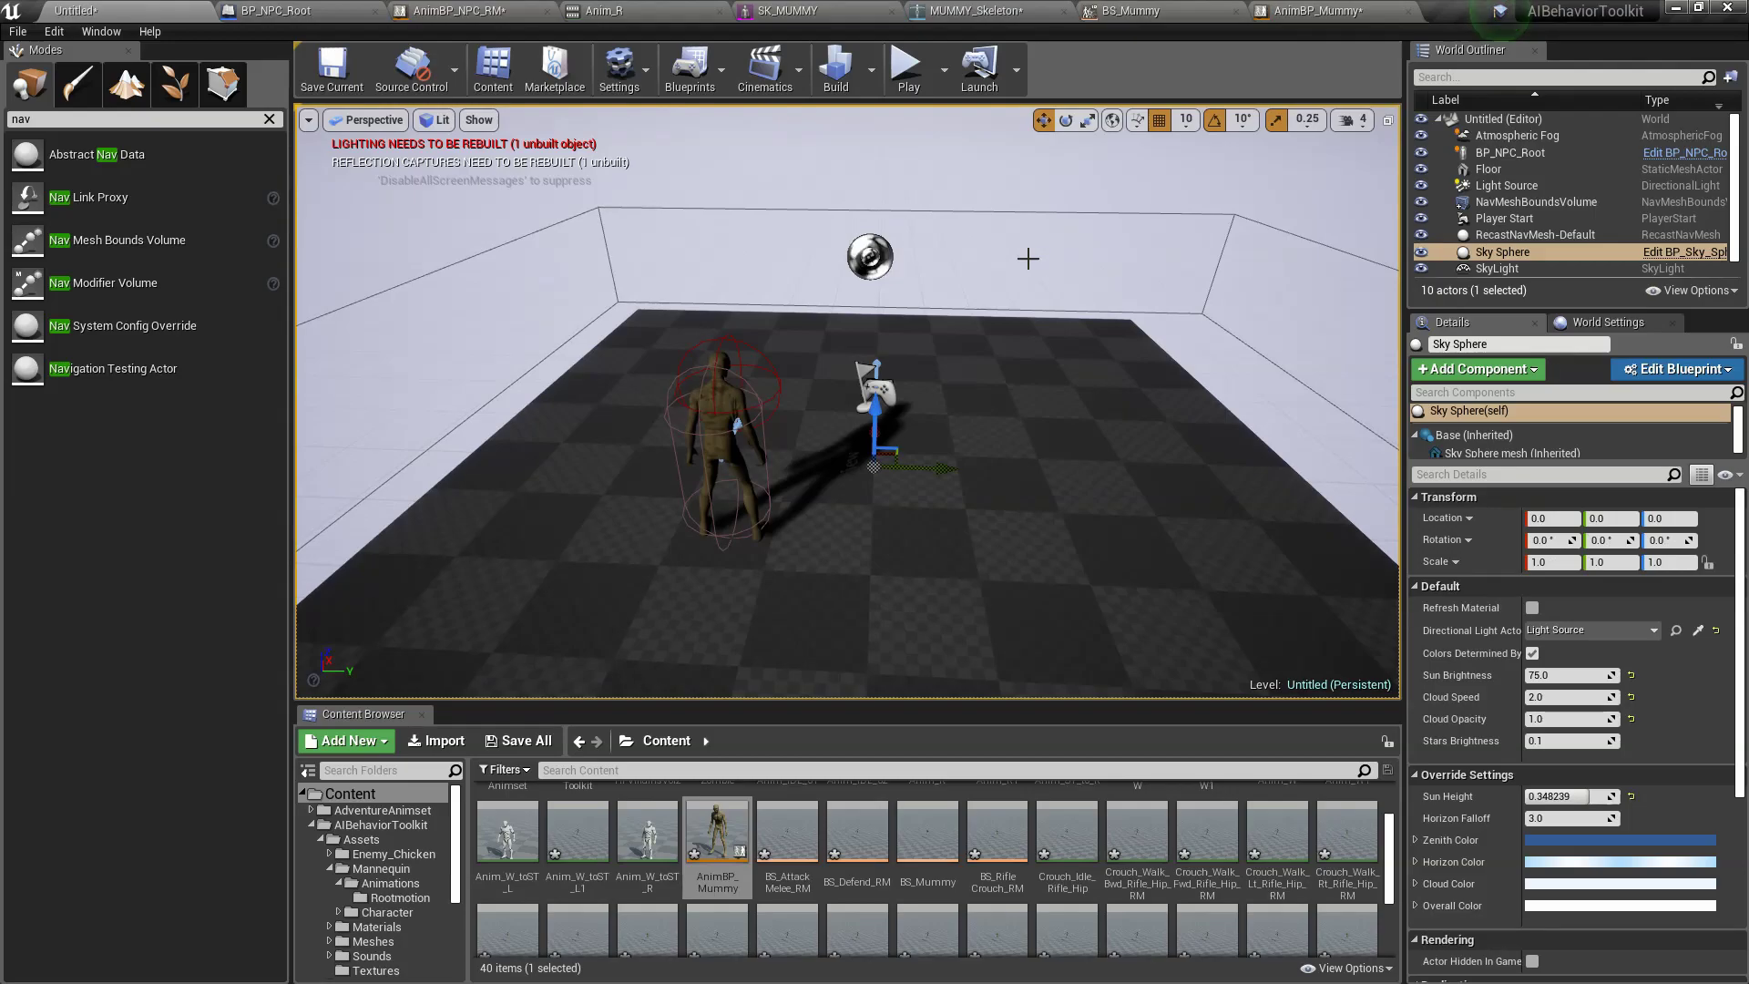